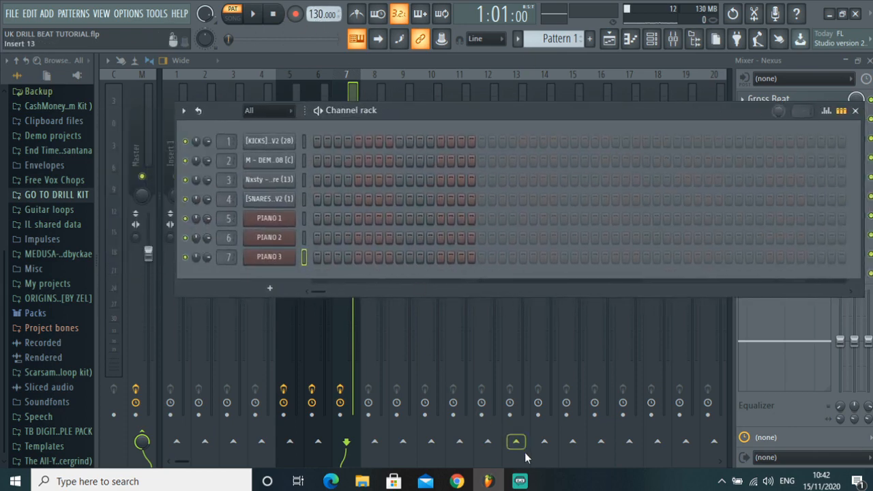
left_click(520, 480)
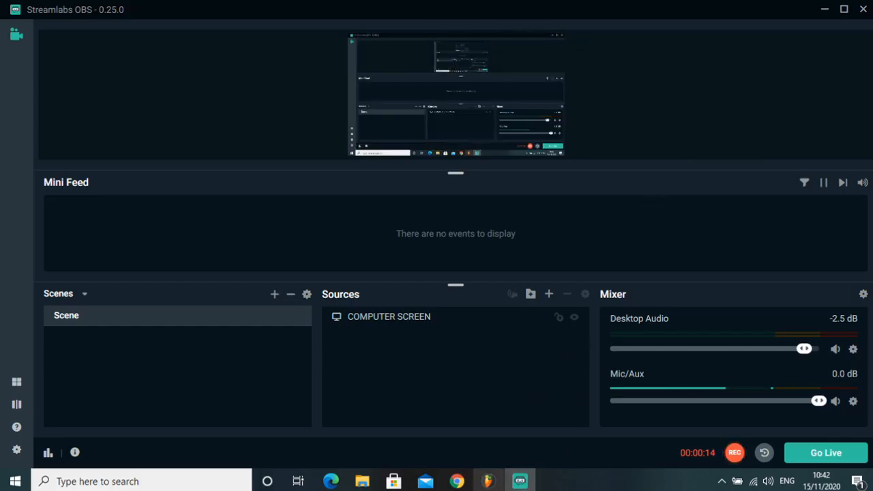
left_click(488, 480)
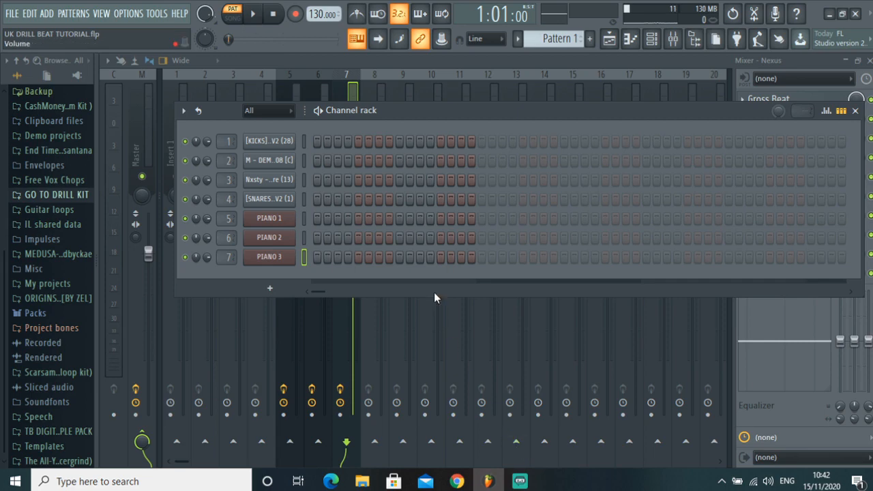
- Bring up the playlist and place the channel rack over it so all channel names are readable
left_click(601, 117)
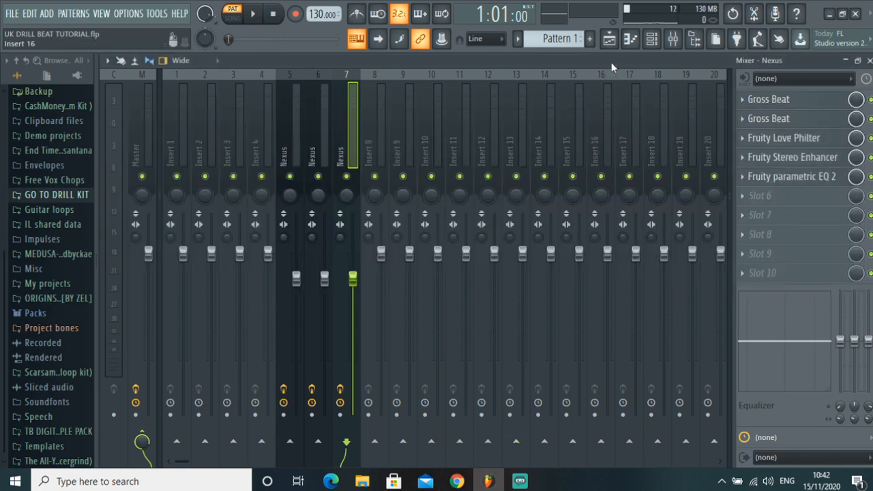
left_click(609, 39)
mouse_move(857, 76)
left_mouse_down()
mouse_move(516, 83)
mouse_move(852, 80)
left_mouse_up()
left_click(651, 42)
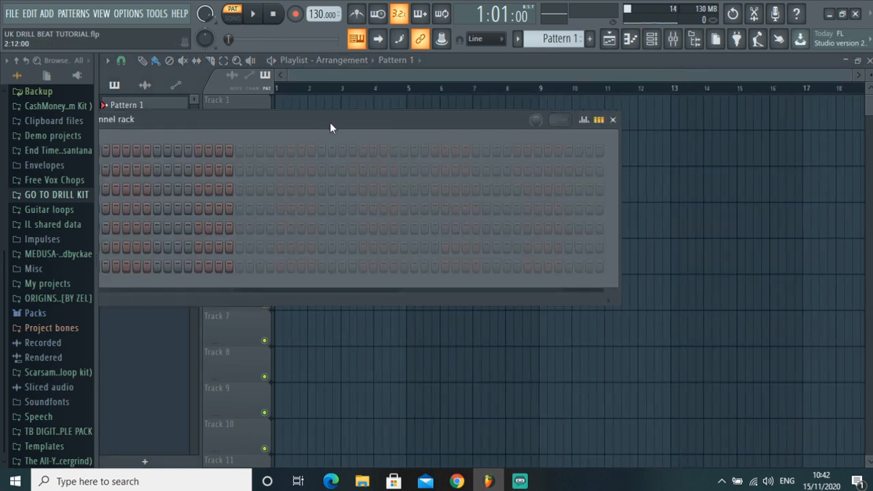
left_click_drag(329, 122, 430, 144)
- Examine the Nexus instrument and preset loaded on the PIANO 1 channel
left_click(281, 247)
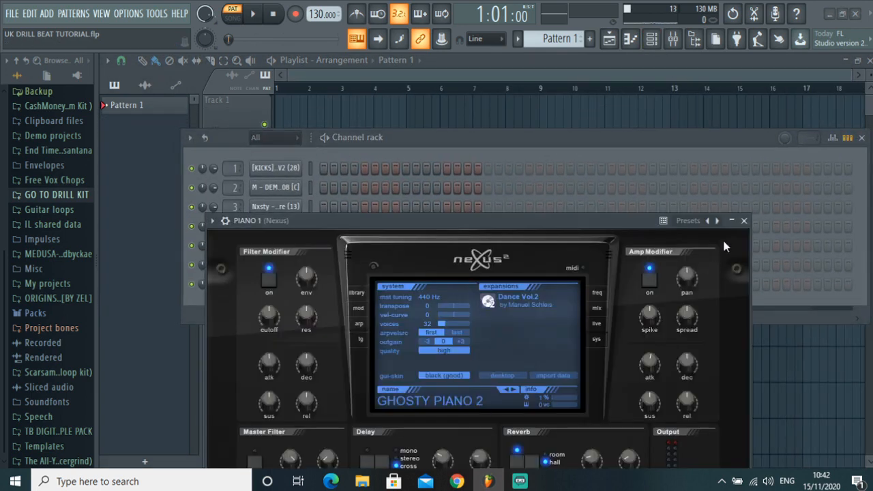
left_click(744, 220)
left_click(280, 247)
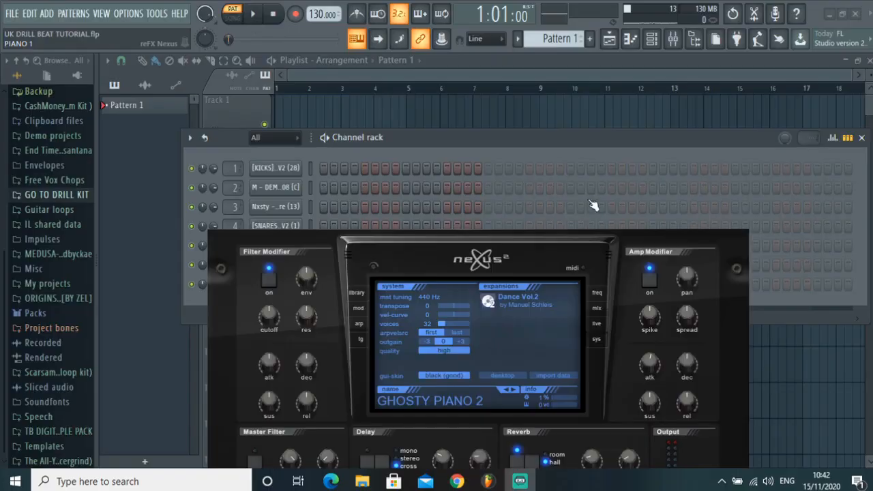
left_click(744, 221)
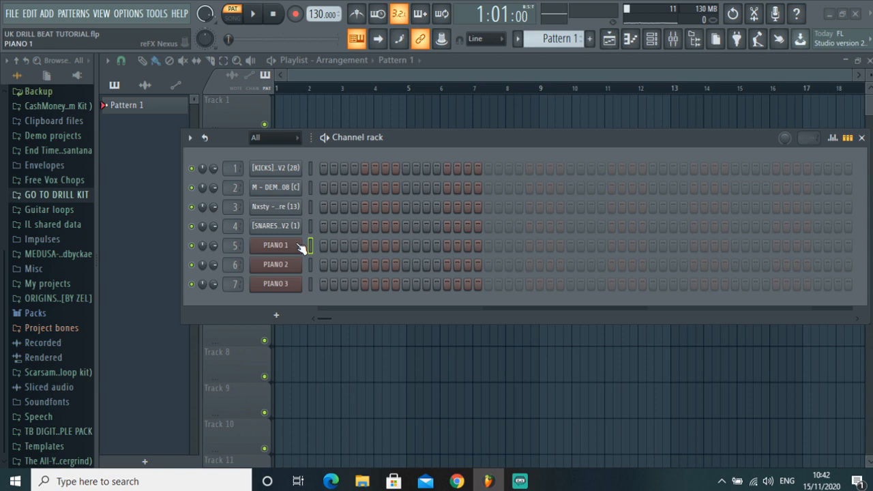
- Show the mixer and inspect the settings of both Gross Beat effects on the first Nexus track
left_click(672, 39)
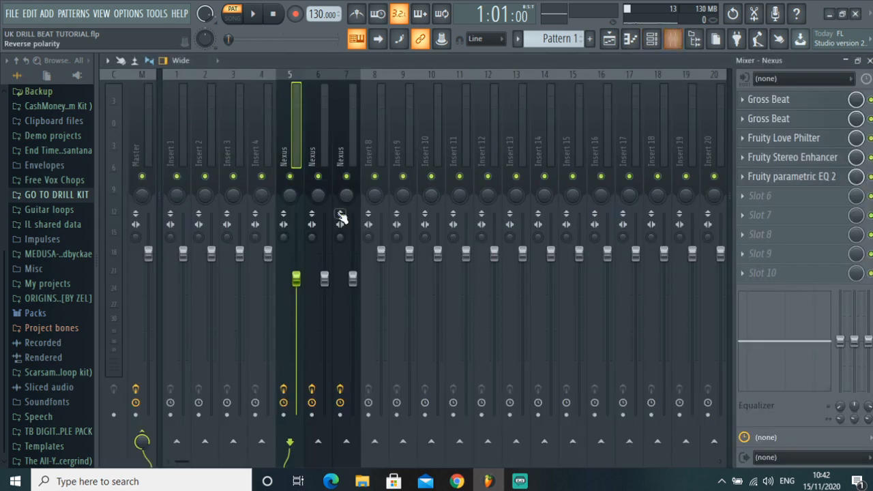
left_click(776, 101)
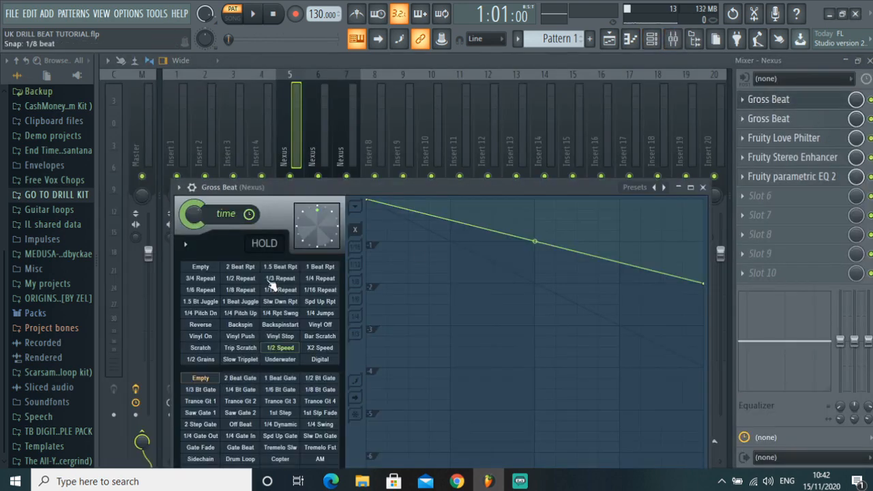
left_click(702, 187)
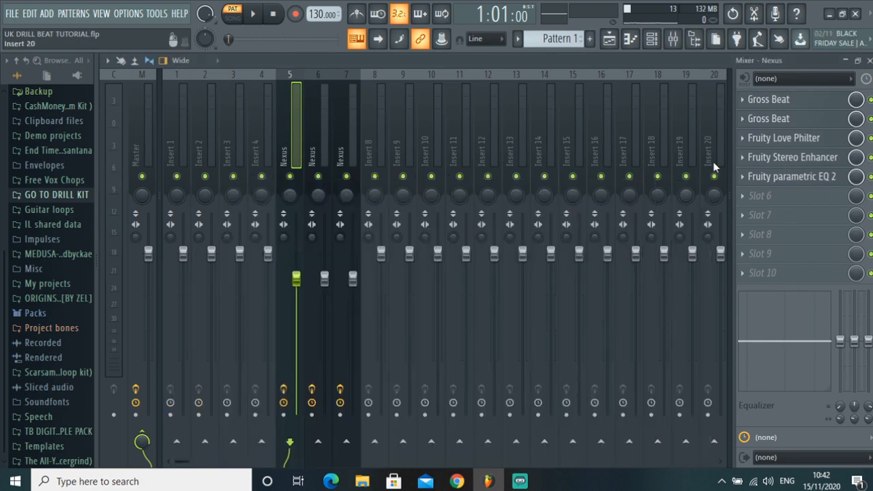
left_click(758, 119)
left_click(707, 204)
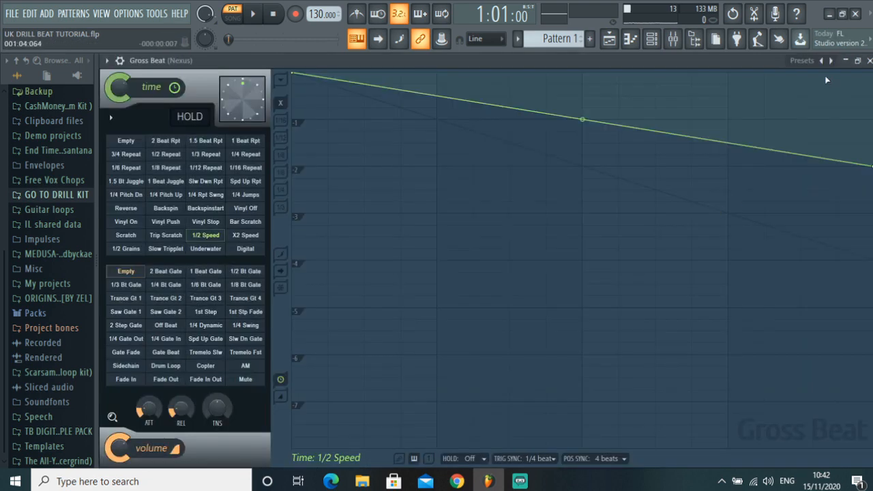
left_click(869, 61)
- Recheck the time presets and options of the Gross Beat effects and inspect the Fruity parametric EQ 2 curve
left_click(764, 99)
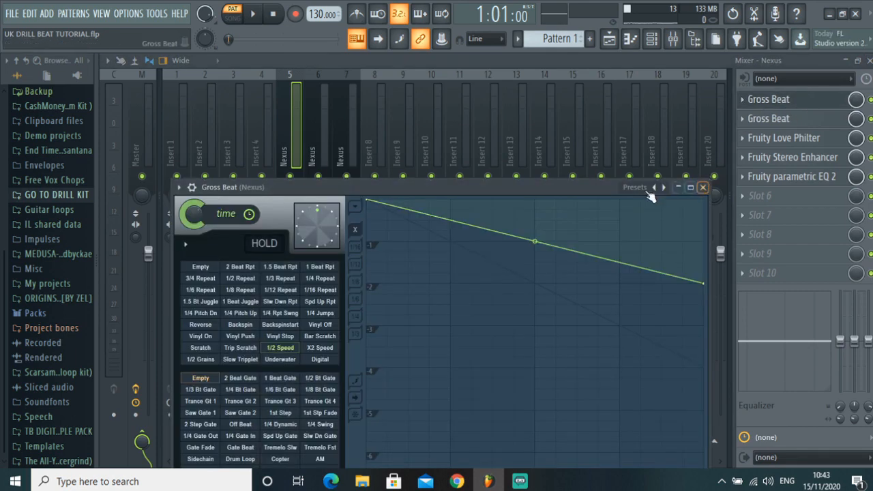
left_click_drag(439, 188, 552, 111)
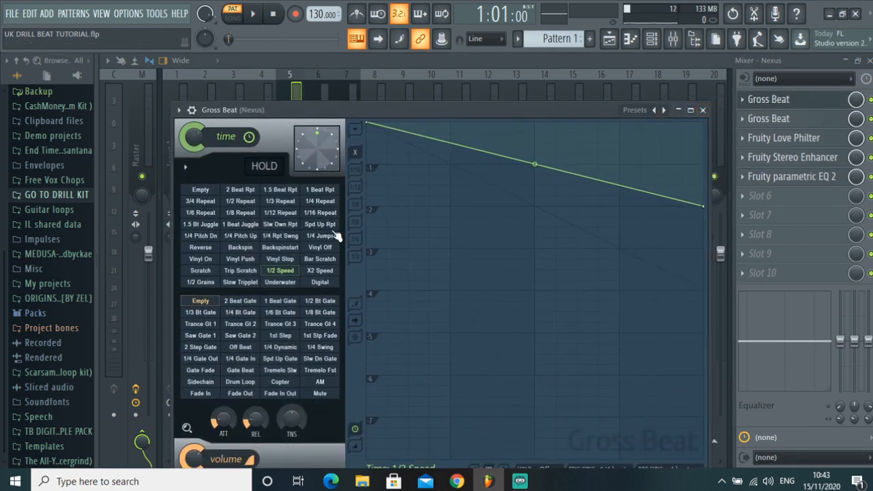
left_click(186, 169)
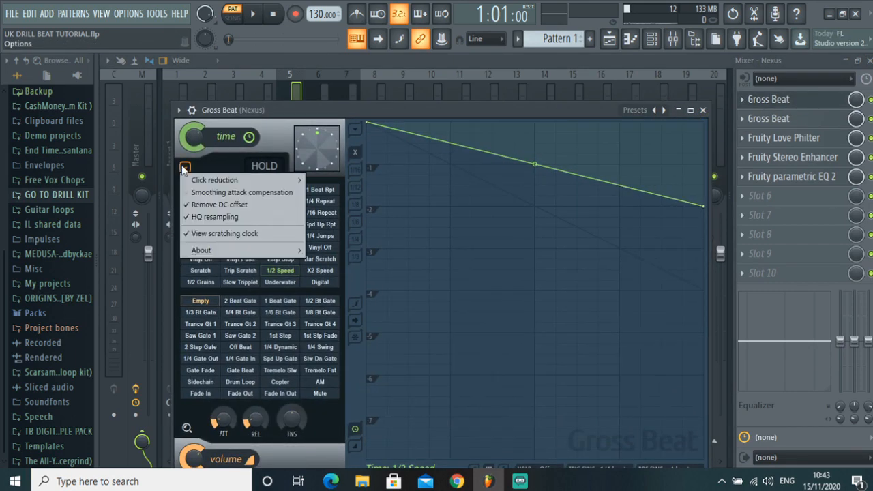
left_click(225, 160)
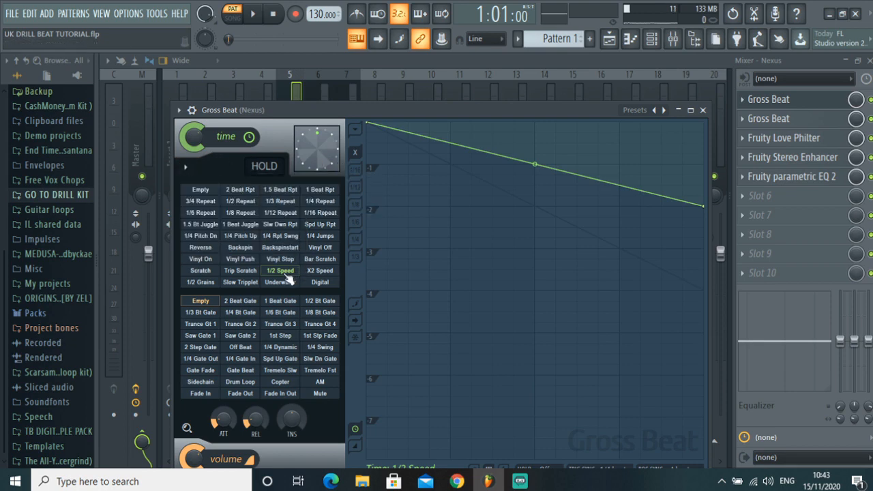
left_click(701, 110)
left_click(757, 118)
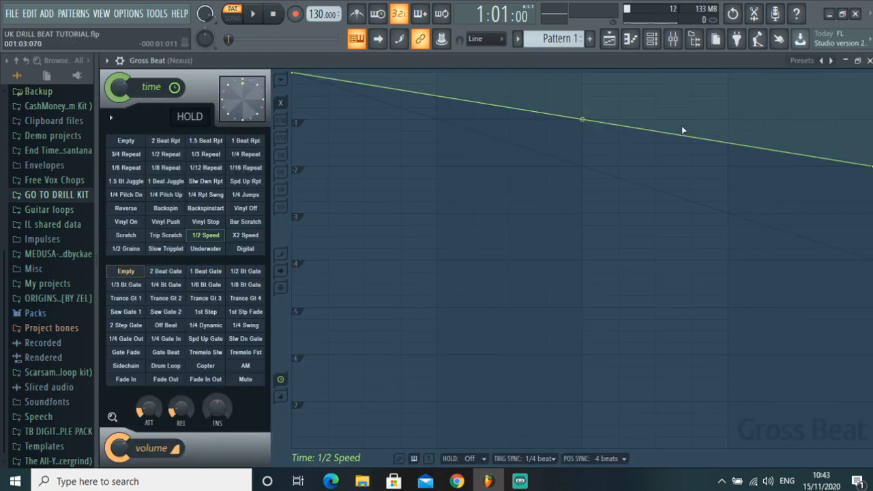
left_click(869, 60)
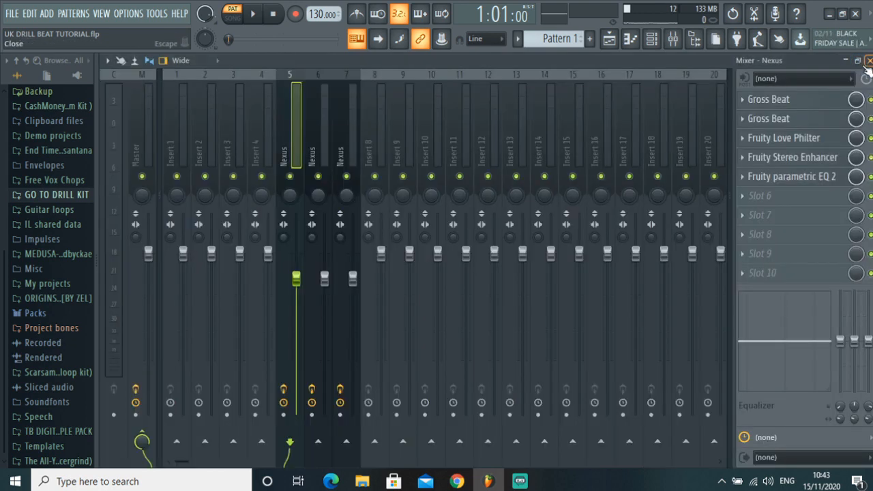
left_click(777, 179)
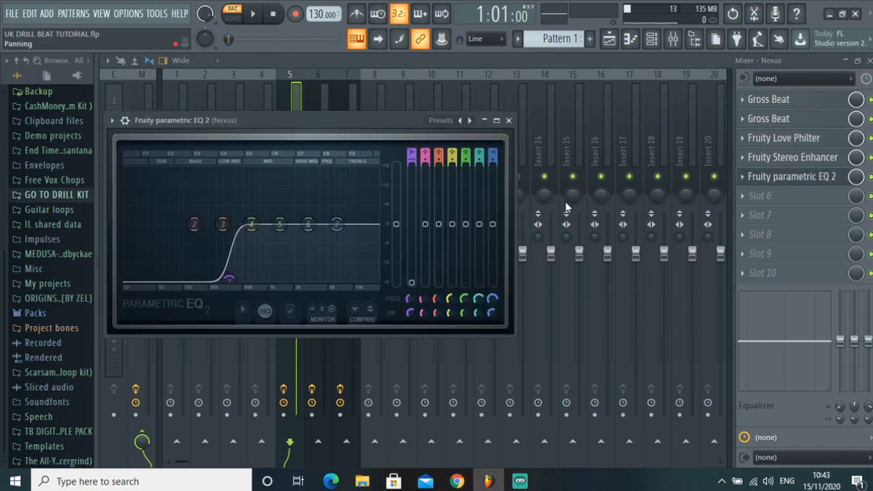
left_click(508, 120)
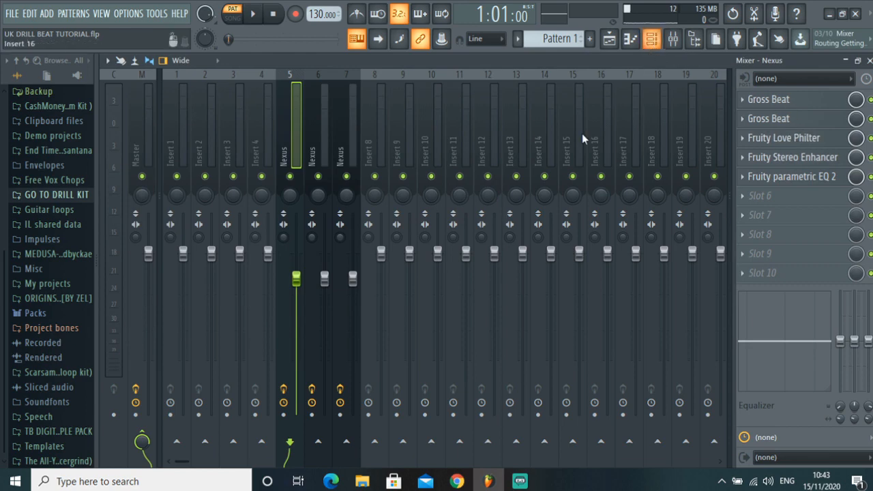
- Compare the effect chains of the three Nexus tracks on mixer inserts 5, 6 and 7
left_click(322, 131)
left_click(349, 129)
left_click(314, 133)
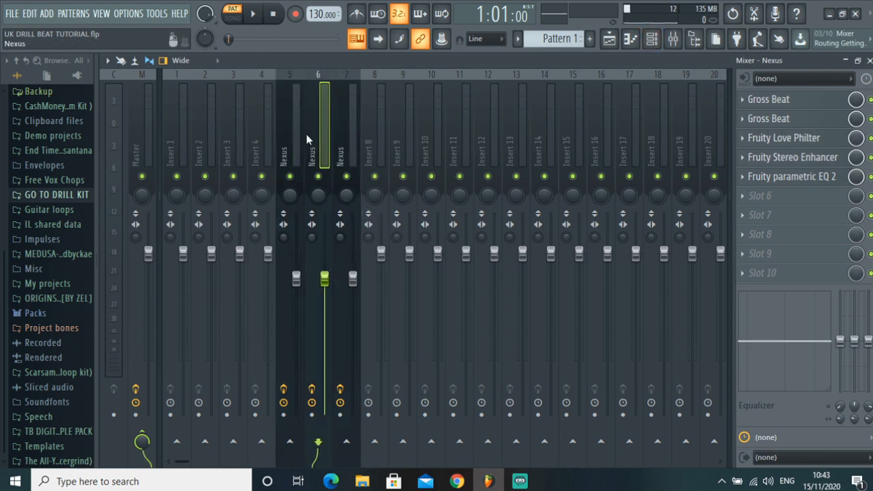
left_click(296, 133)
left_click(326, 133)
left_click(345, 130)
left_click(324, 129)
left_click(296, 129)
left_click(344, 129)
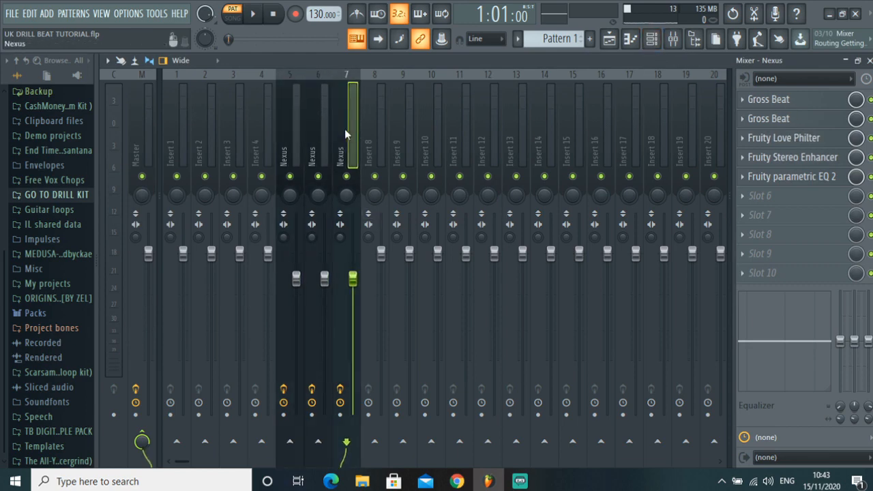
left_click(293, 125)
left_click(311, 128)
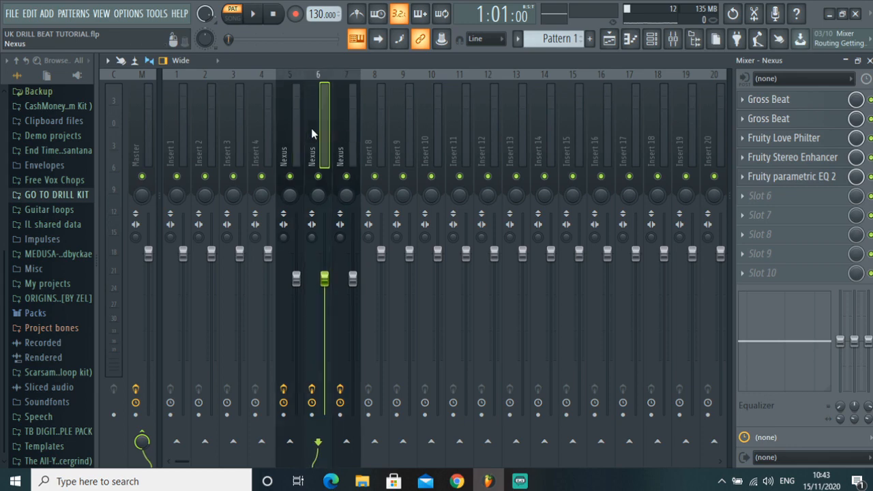
left_click(296, 129)
left_click(321, 130)
left_click(298, 128)
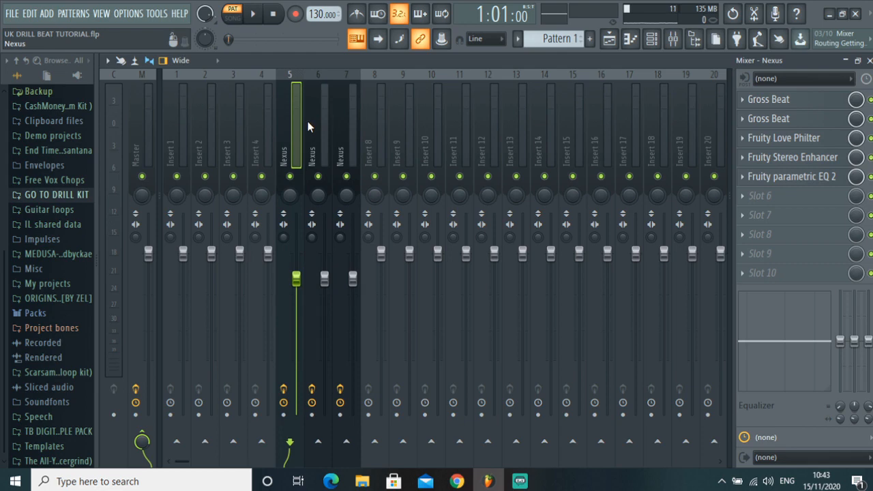
left_click(488, 481)
left_click(490, 482)
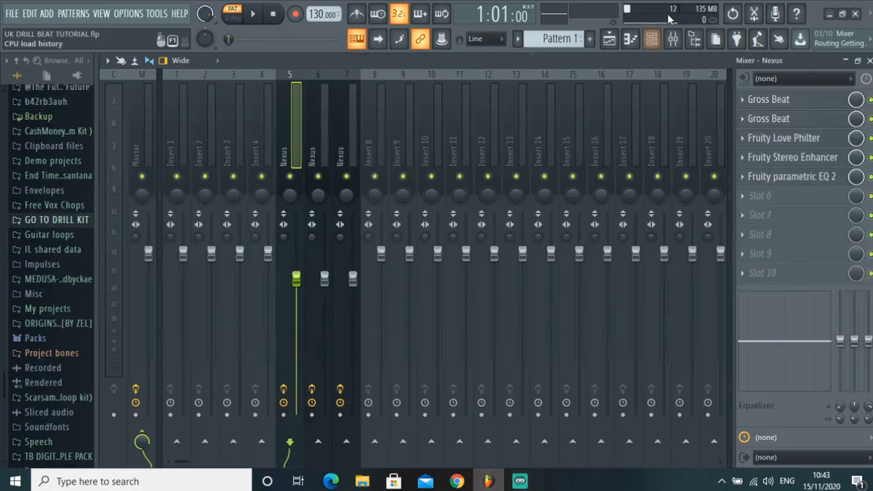
- Open the piano roll for PIANO 1 and place short D#7 and G7 notes together at the start of bar 1
left_click(651, 39)
right_click(296, 245)
left_click(328, 246)
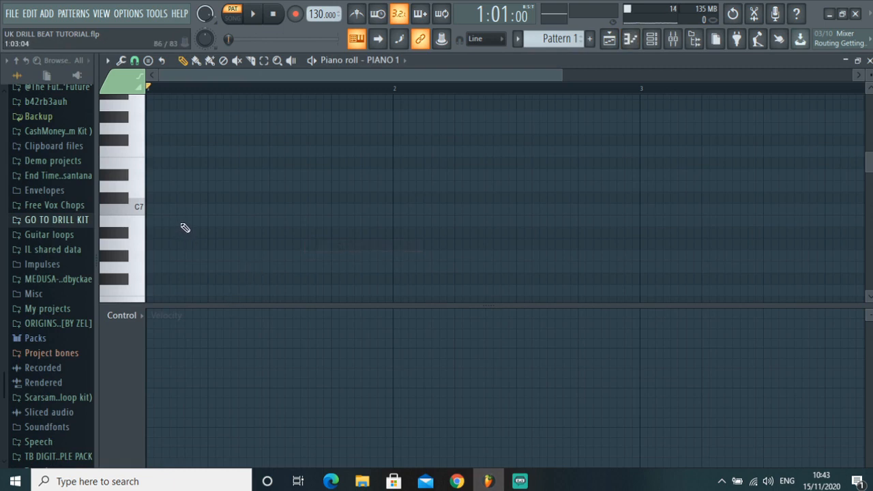
left_click_drag(170, 176, 100, 178)
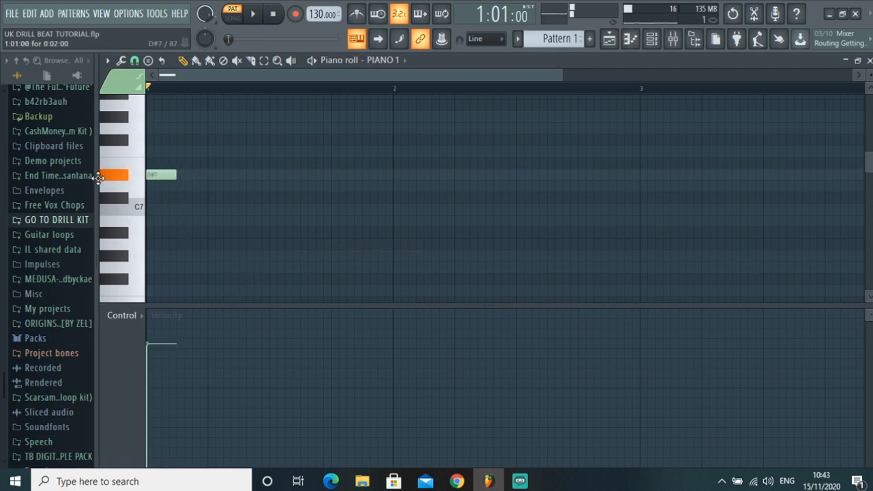
scroll(201, 267, "up", 3)
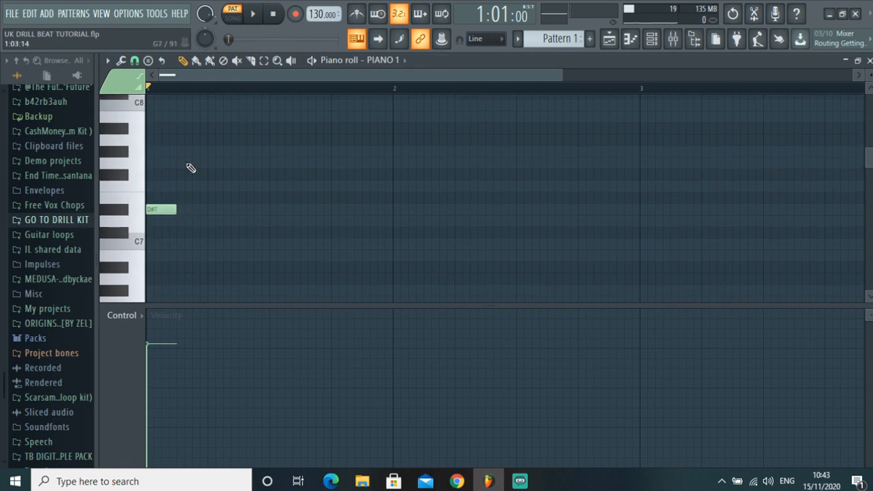
left_click_drag(162, 163, 133, 162)
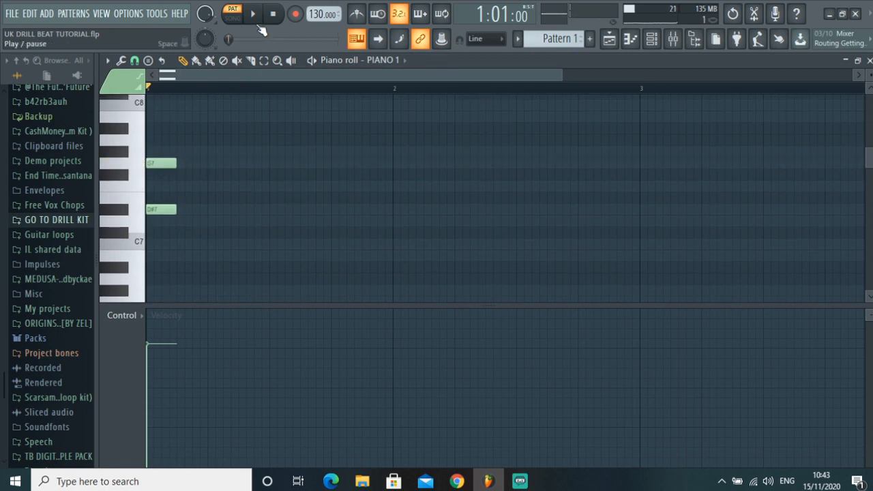
- Play the two-note pattern briefly and set the project tempo to 140 BPM
left_click(257, 23)
left_click(257, 22)
left_click(273, 17)
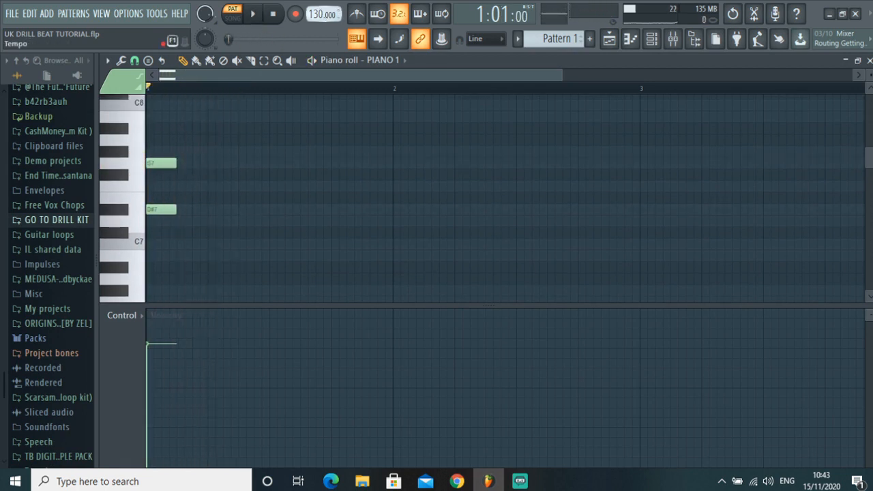
left_click_drag(332, 15, 332, 9)
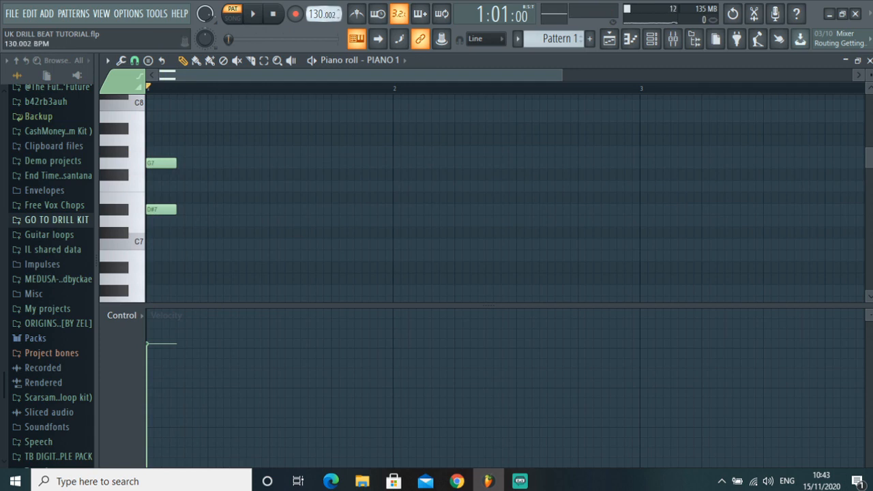
left_click_drag(332, 15, 315, 12)
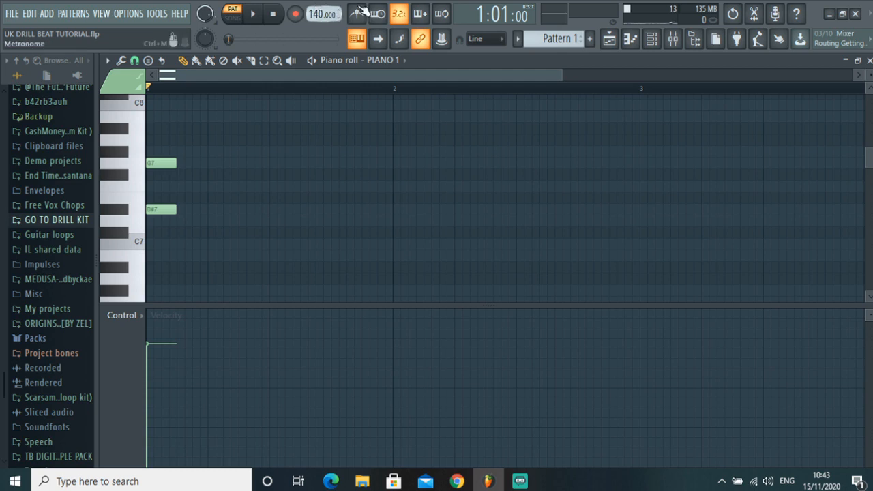
- Select both PIANO 1 notes at the start of bar 1 and transpose them down three octaves
left_click(264, 62)
mouse_move(192, 201)
left_mouse_down()
mouse_move(146, 191)
mouse_move(131, 175)
left_mouse_up()
left_click_drag(201, 239, 125, 116)
key("ctrl+Down")
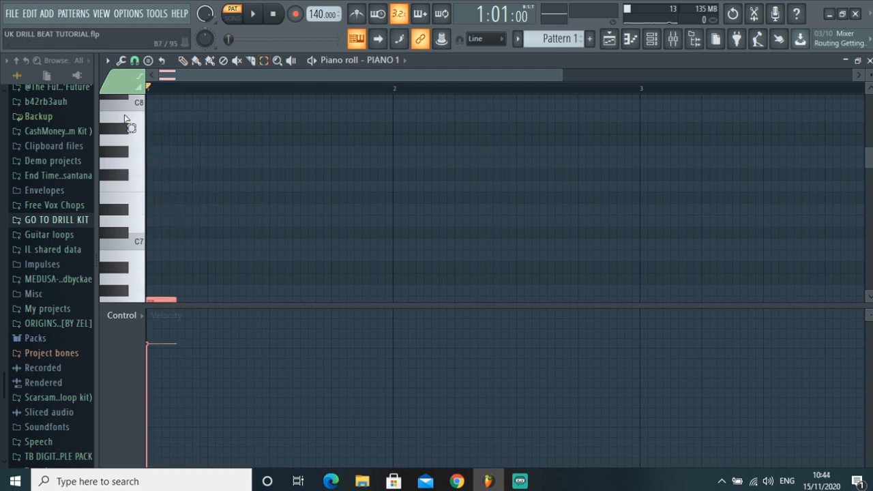
scroll(228, 225, "down", 3)
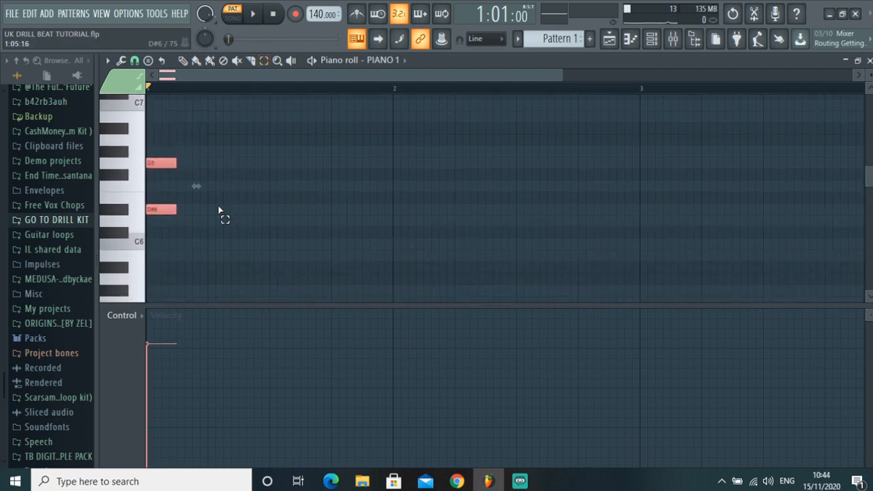
key("ctrl+Down")
scroll(219, 209, "down", 3)
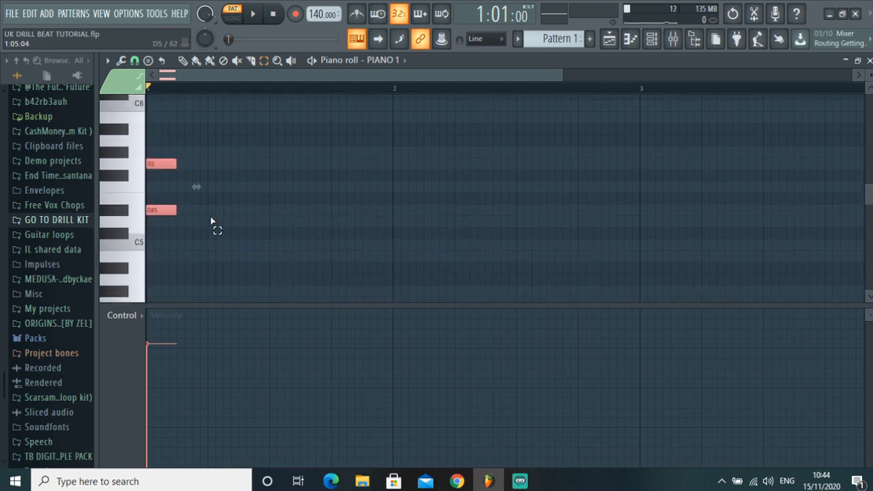
key("ctrl+Down")
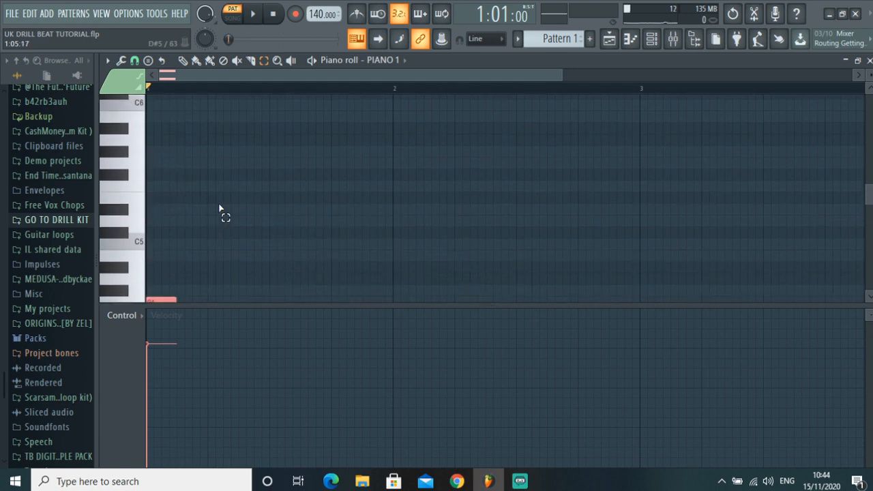
- Deselect the transposed PIANO 1 notes and play the pattern briefly
scroll(195, 220, "down", 3)
left_click(267, 89, "ctrl")
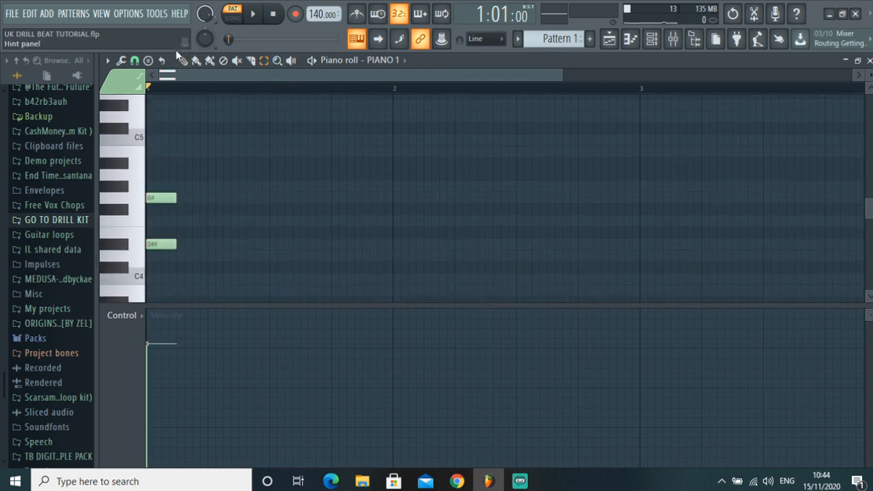
left_click(252, 14)
left_click_drag(229, 40, 252, 38)
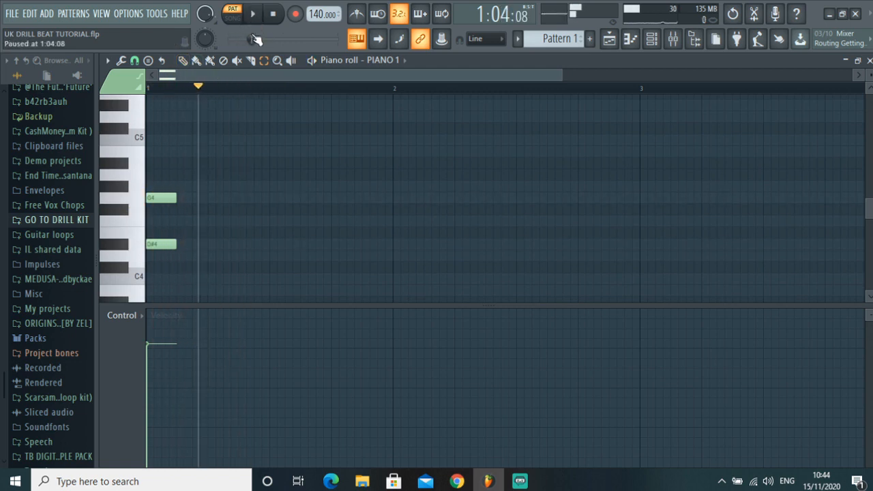
left_click(272, 14)
- Add short G4 and D4 notes at the start of bar 2 in PIANO 1 and play the pattern
left_click(183, 60)
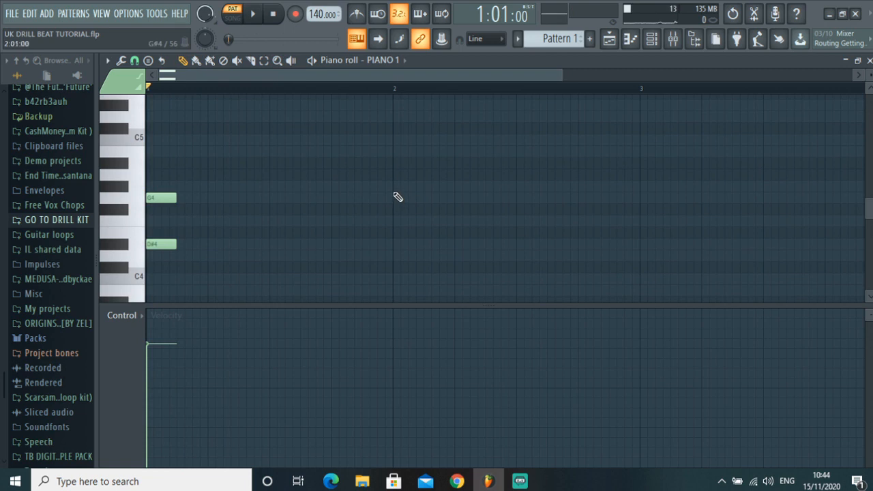
left_click(394, 198)
scroll(398, 225, "down", 2)
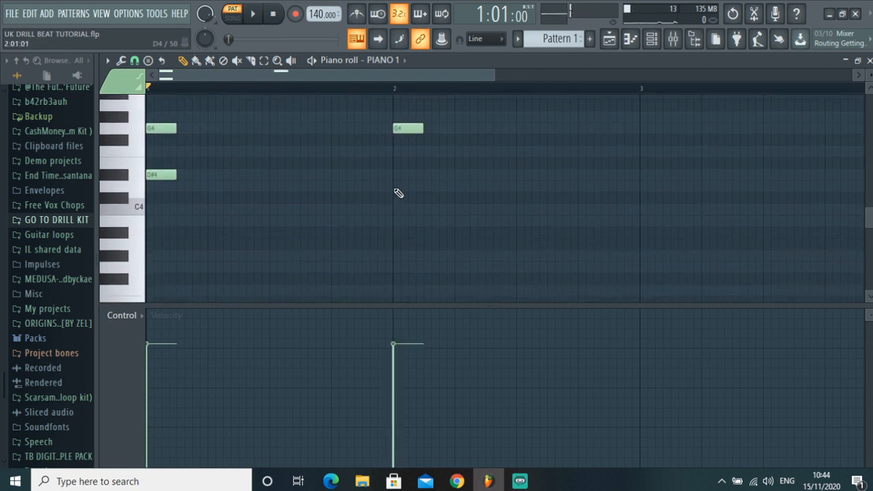
left_click(397, 187)
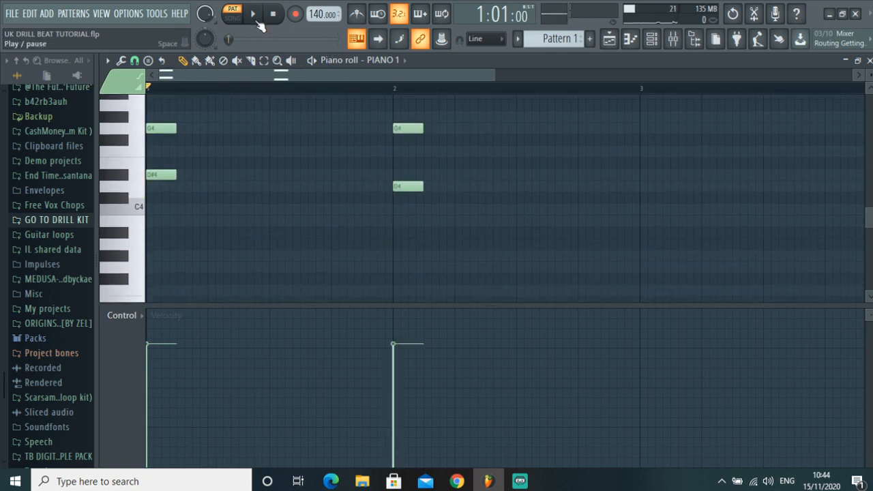
scroll(296, 198, "up", 1)
left_click(253, 14)
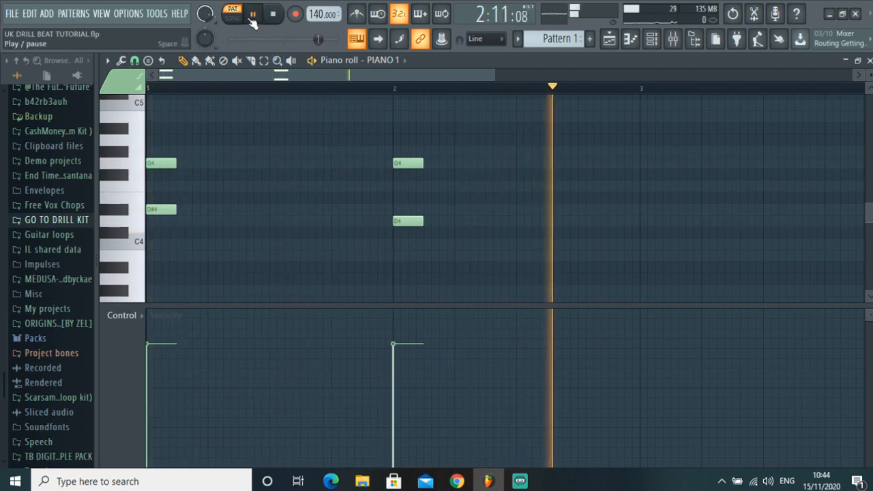
left_click(252, 15)
- Add short G#4 and B3 notes at the start of bar 3 and listen to the transition from bar 1
left_click(643, 152)
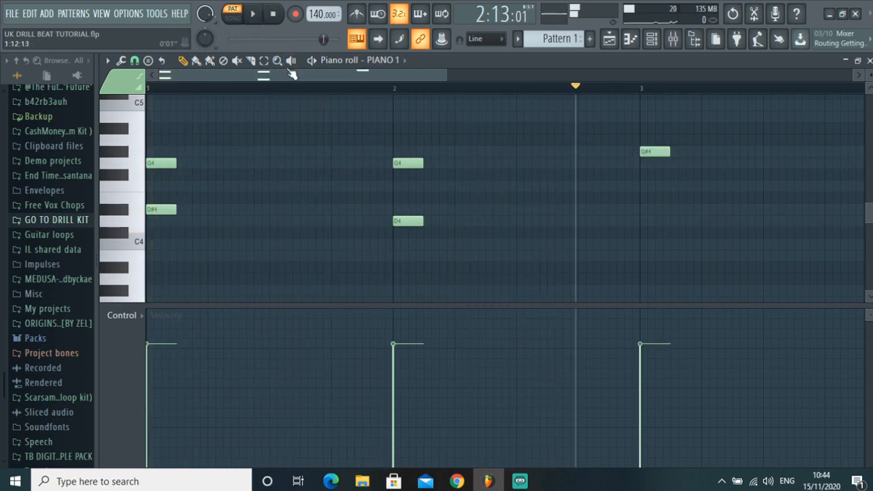
left_click_drag(320, 41, 246, 40)
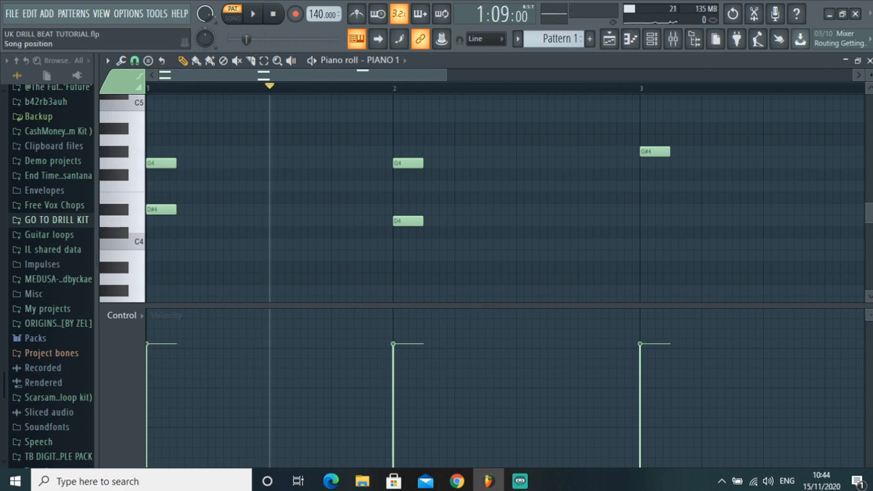
key("space")
scroll(641, 279, "up", 1)
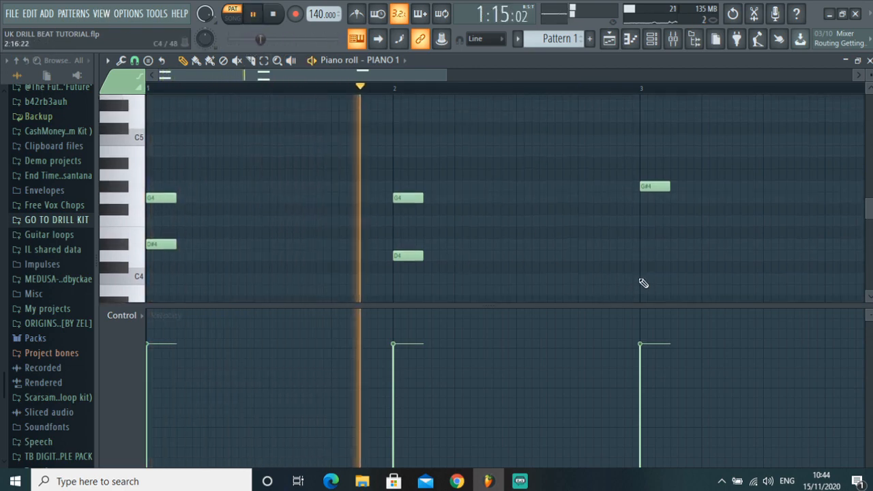
scroll(641, 280, "down", 2)
left_click(643, 220)
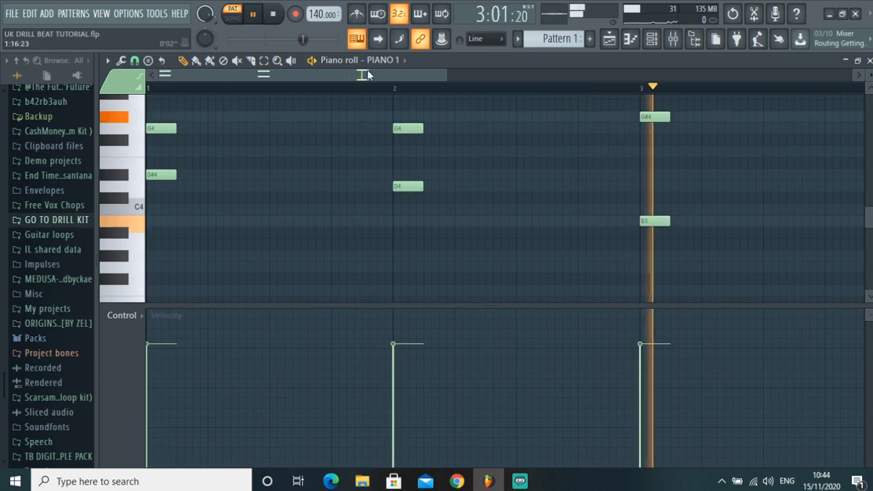
left_click(253, 14)
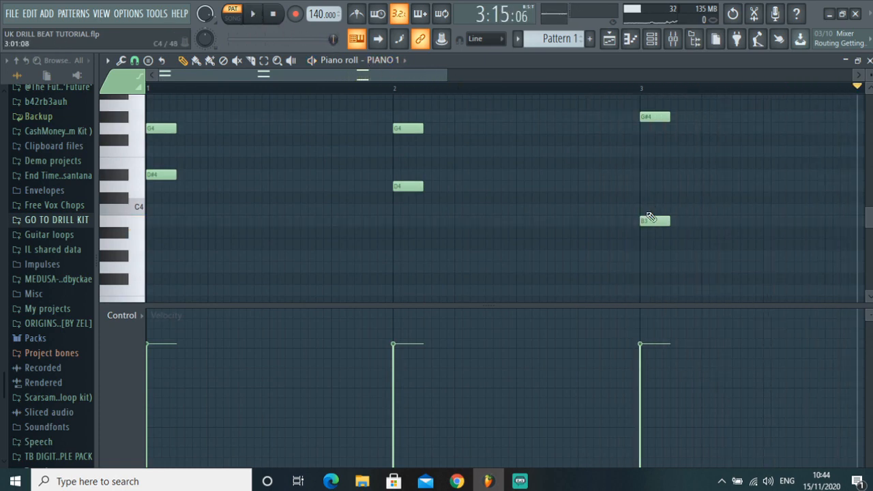
- Raise the lower bar 3 note to C4 and lower the upper one to G4 while auditioning the pattern
mouse_move(647, 217)
left_mouse_down()
mouse_move(643, 206)
mouse_move(654, 207)
left_mouse_up()
left_click(253, 15)
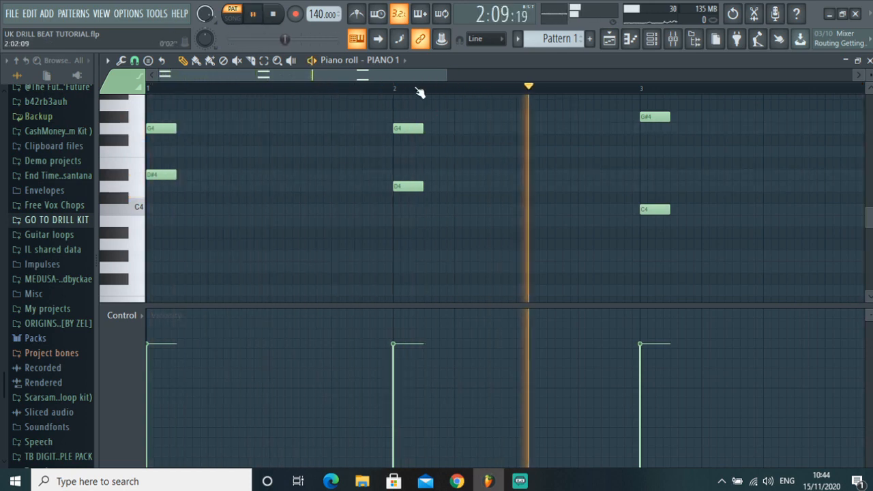
scroll(647, 118, "down", 2)
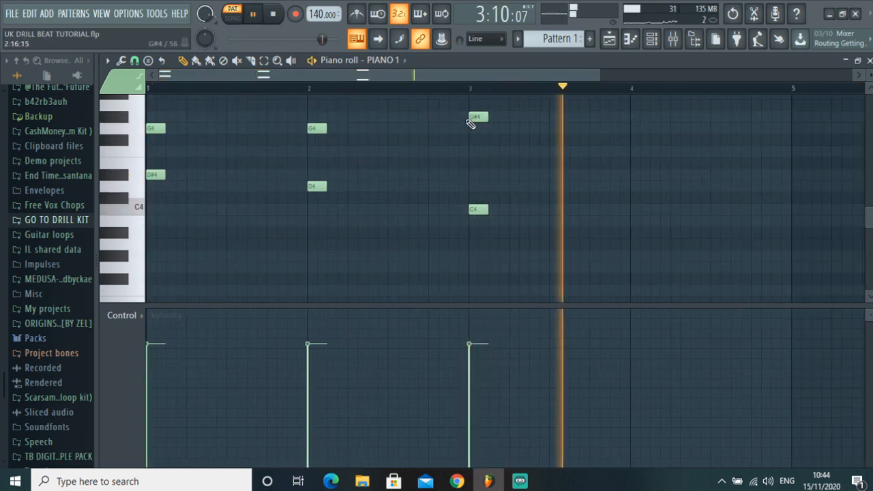
left_click_drag(476, 118, 475, 129)
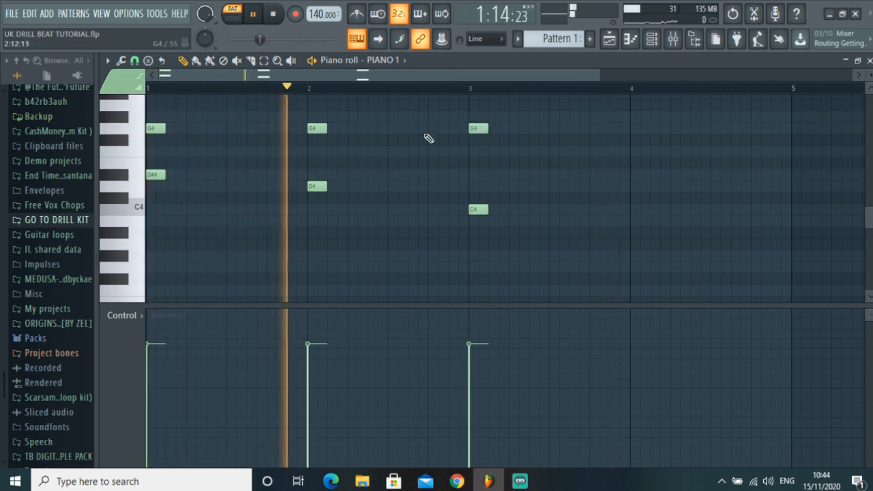
- Add G4 and D4 notes at the start of bar 4 and extend the earlier notes to meet the following ones
left_click(634, 130)
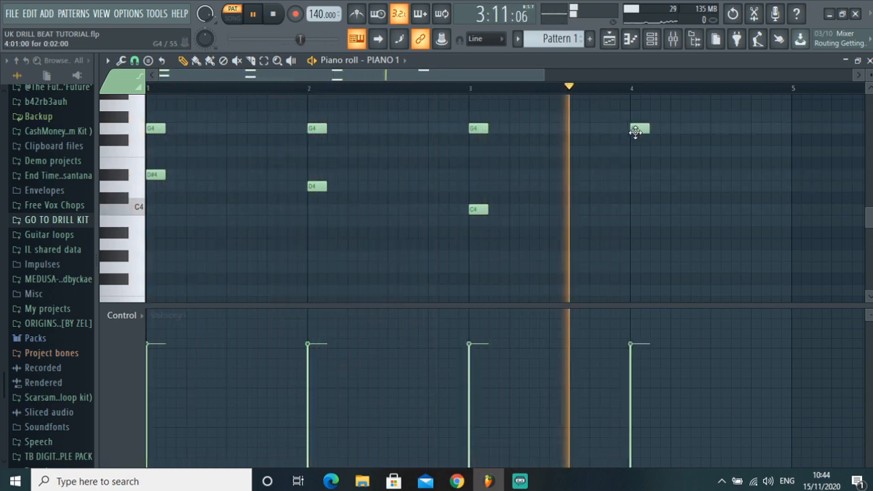
left_click(637, 187)
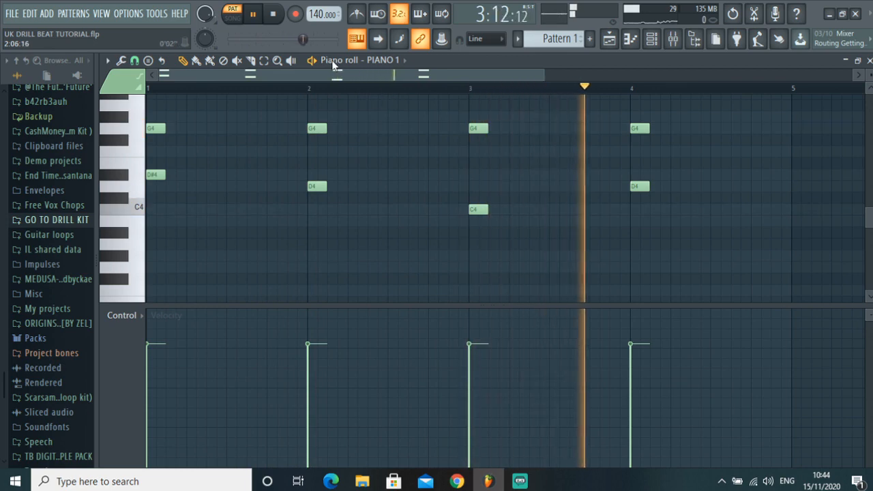
left_click(253, 16)
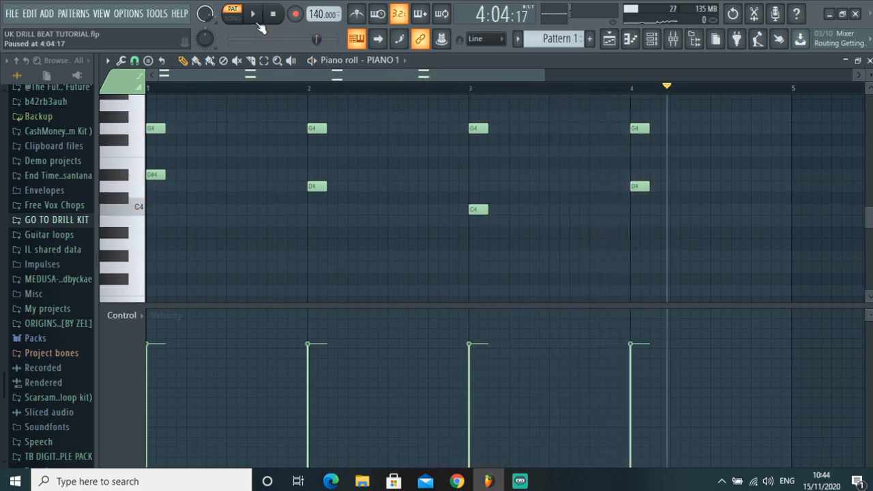
key("ctrl+l")
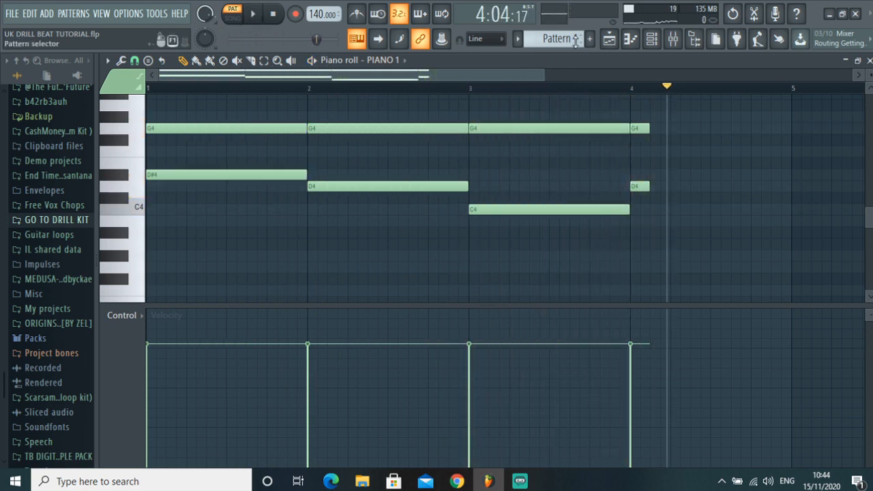
- Check the PIANO 1 Nexus preset from the channel rack while playing the melody, and close both windows
left_click(651, 39)
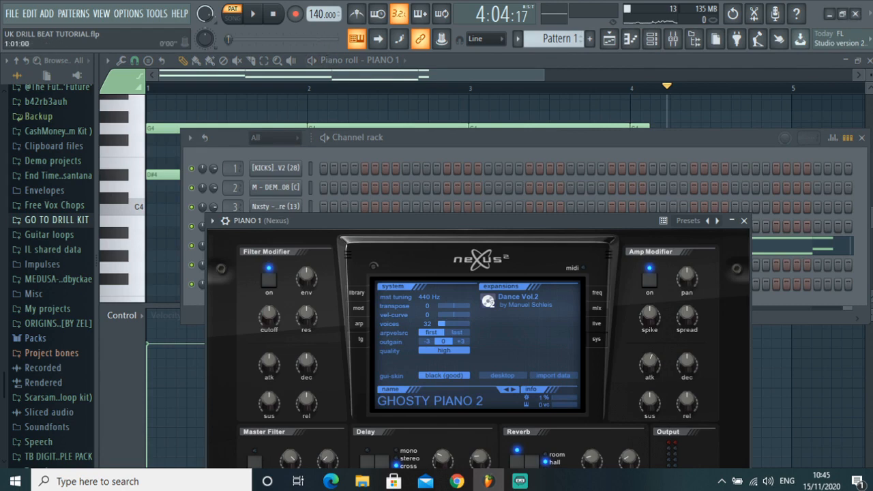
left_click(254, 14)
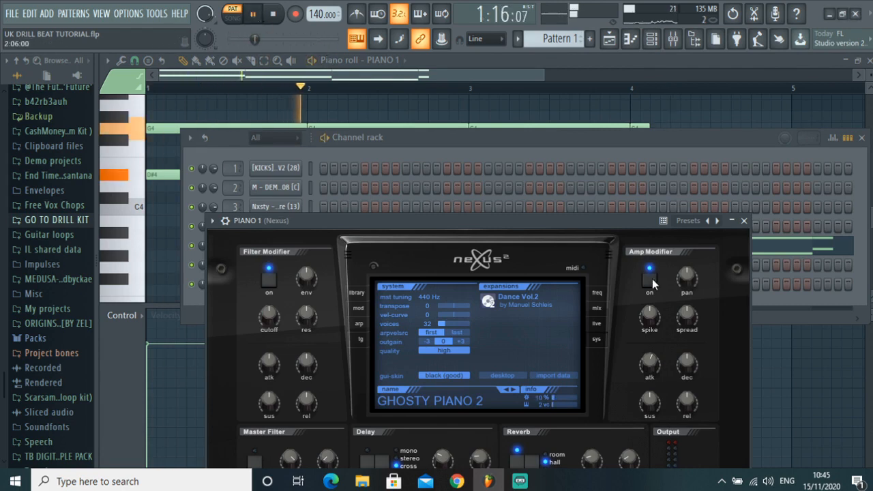
left_click(744, 221)
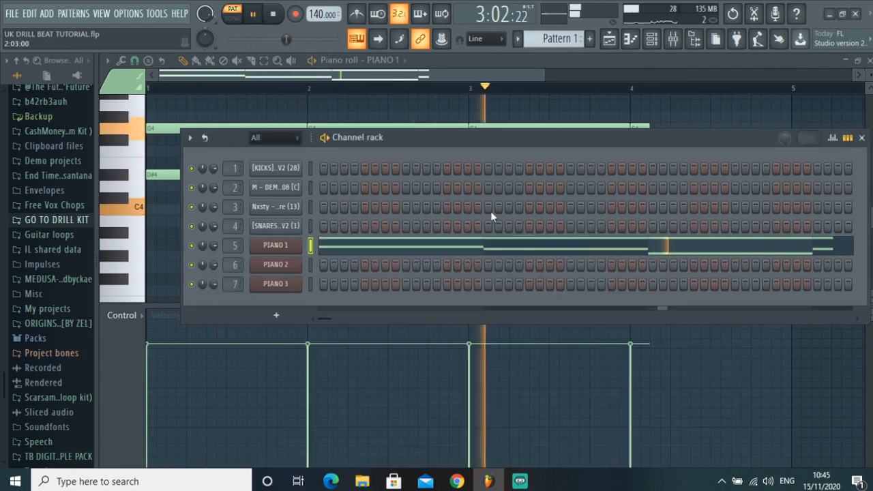
left_click_drag(588, 139, 241, 145)
left_click(515, 143)
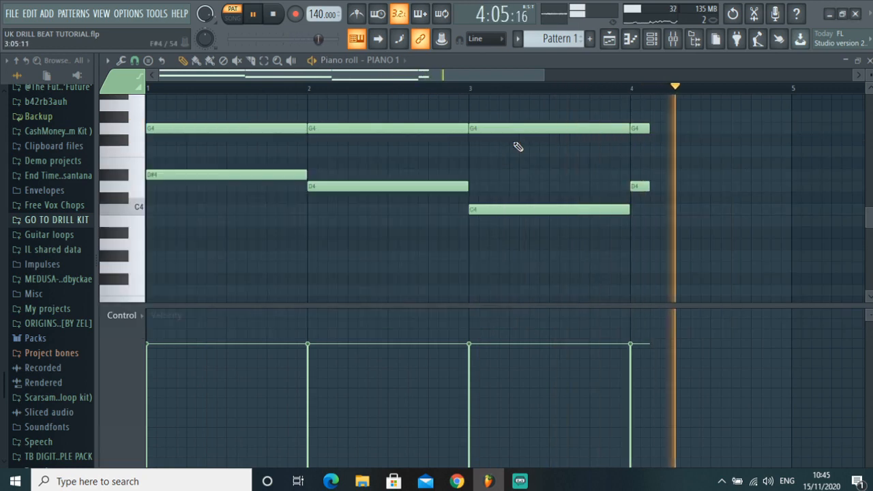
left_click(253, 15)
- Play the PIANO 1 melody with the mixer open on its Nexus insert, and return playback to the start
left_click(674, 42)
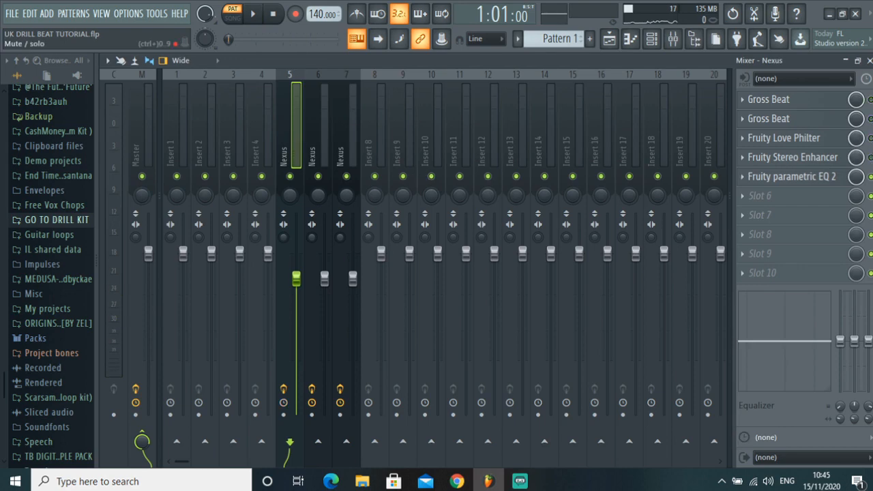
left_click(253, 14)
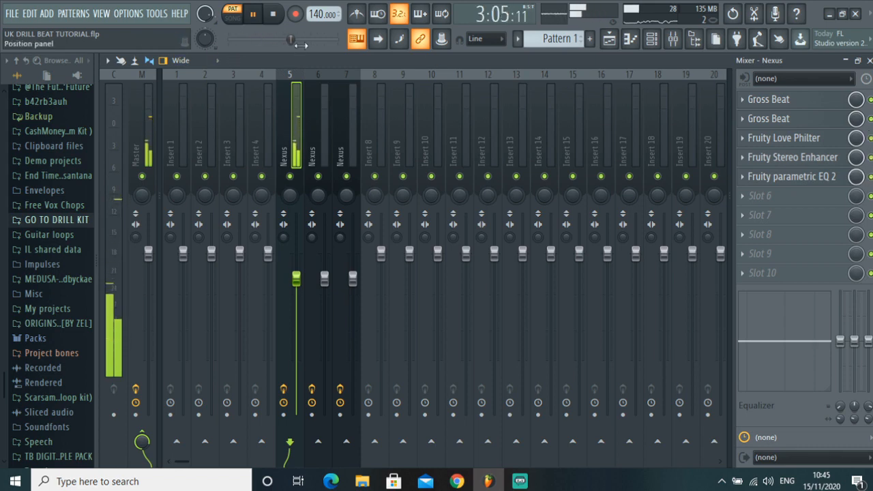
left_click_drag(318, 42, 229, 40)
left_click(250, 17)
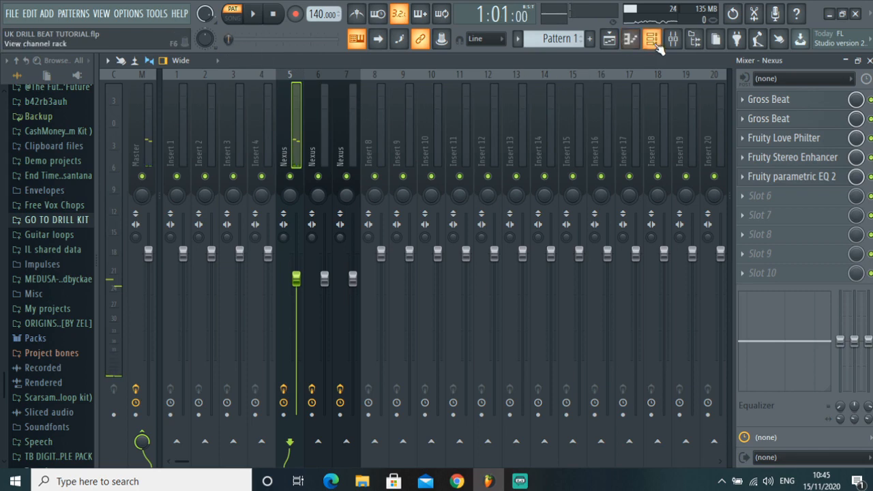
- Open the piano roll for PIANO 2 and place a short D#4 at the start of bar 1 with a G4 starting slightly after it
left_click(651, 39)
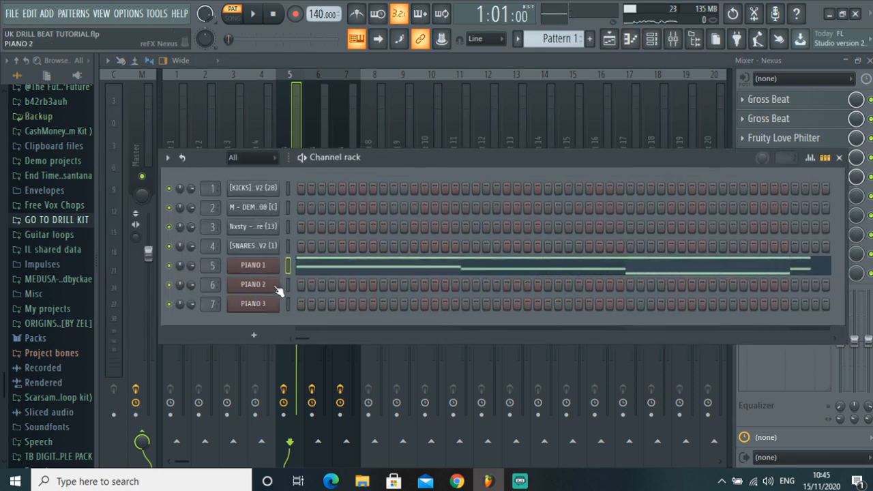
right_click(276, 281)
left_click(305, 283)
scroll(243, 179, "up", 3)
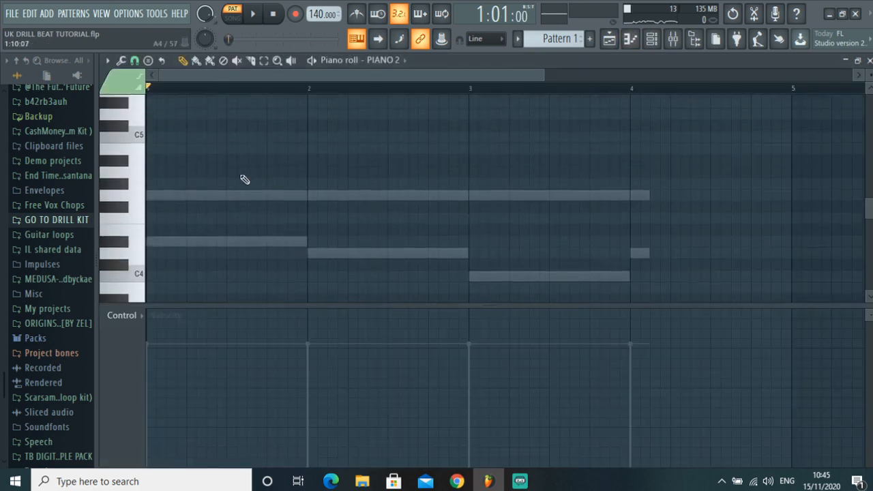
scroll(183, 253, "down", 2)
scroll(177, 250, "up", 2)
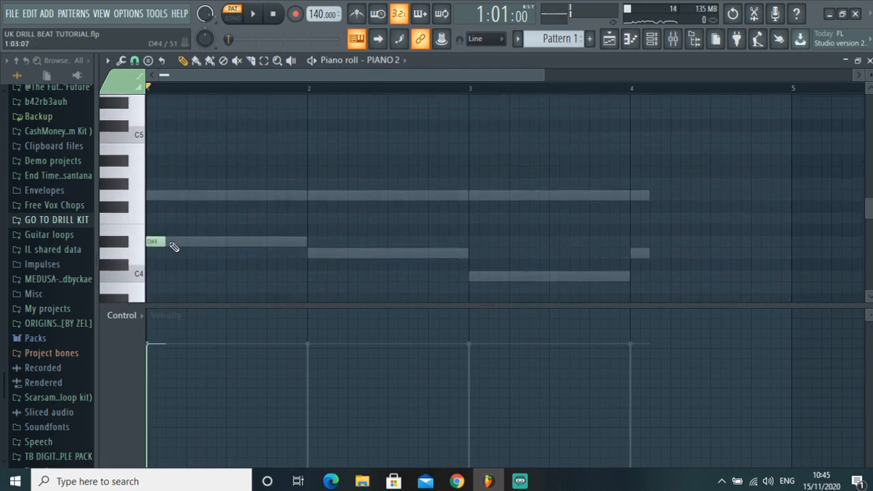
scroll(175, 240, "down", 3)
scroll(170, 240, "up", 3)
left_click(150, 243)
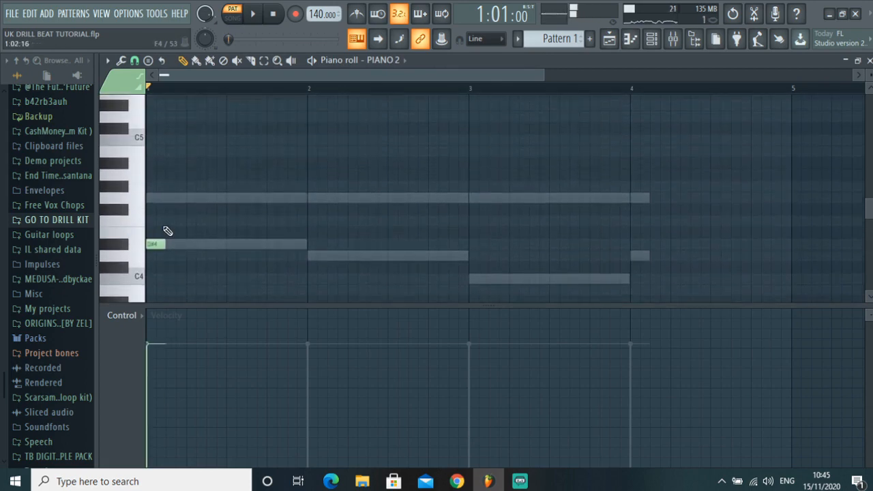
scroll(168, 230, "down", 2)
scroll(168, 230, "up", 2)
left_click(158, 198)
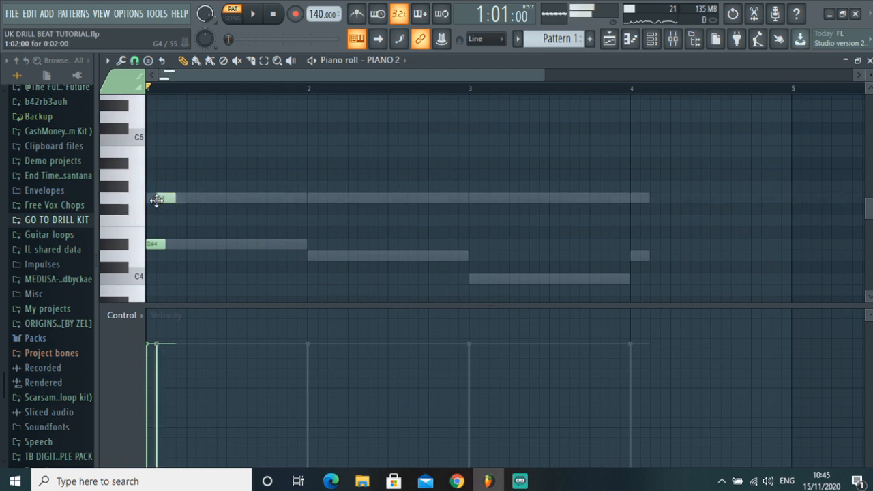
scroll(171, 214, "up", 2)
scroll(191, 184, "down", 3)
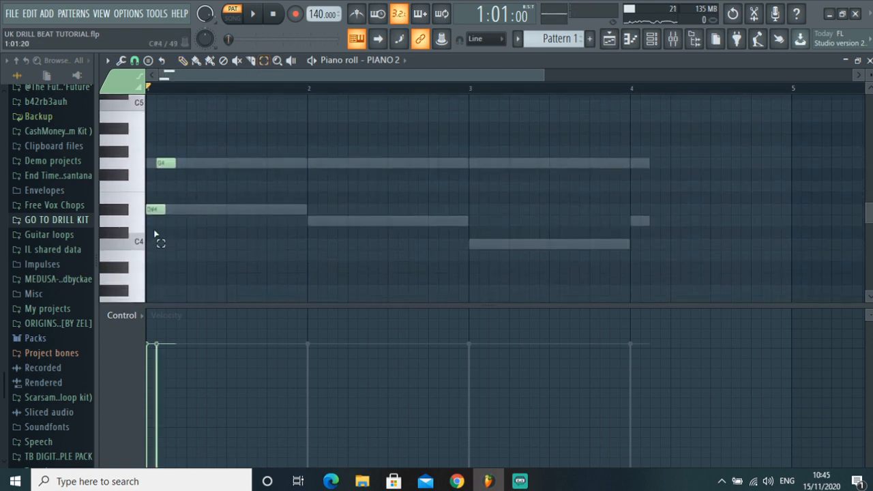
left_click_drag(187, 234, 133, 143)
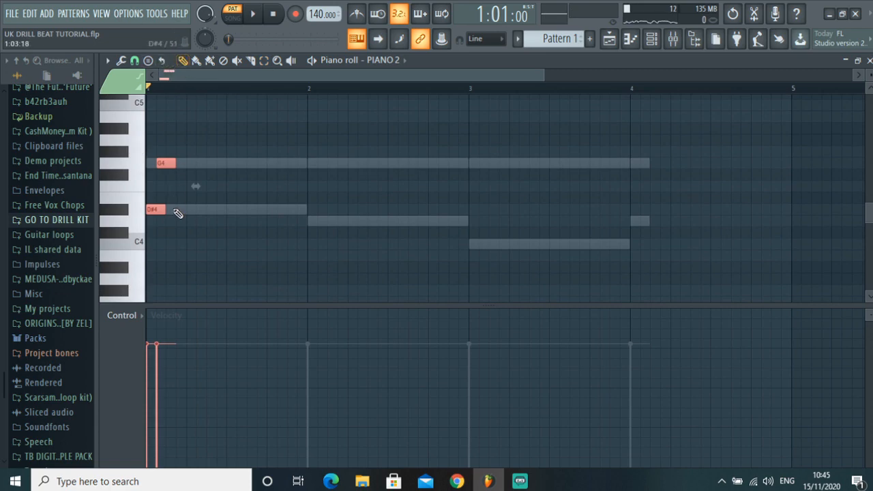
left_click_drag(148, 209, 151, 193)
left_click(181, 236)
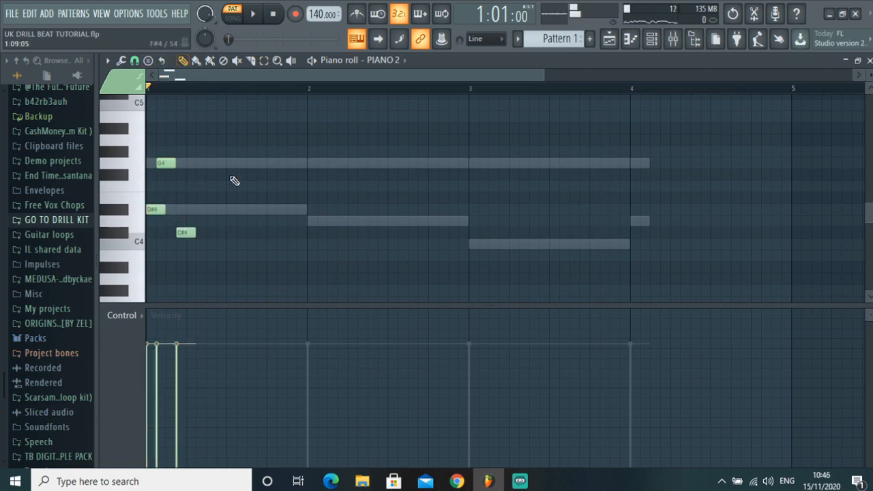
right_click(188, 236)
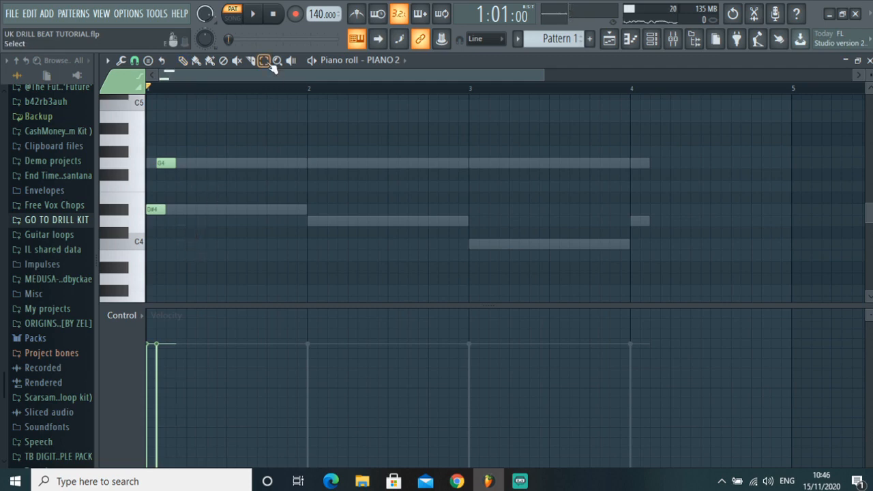
- Duplicate the D#4 and G4 notes an octave higher in bar 1, placing D#5 and G5 right after them as a rising arpeggio
left_click_drag(166, 259, 198, 80)
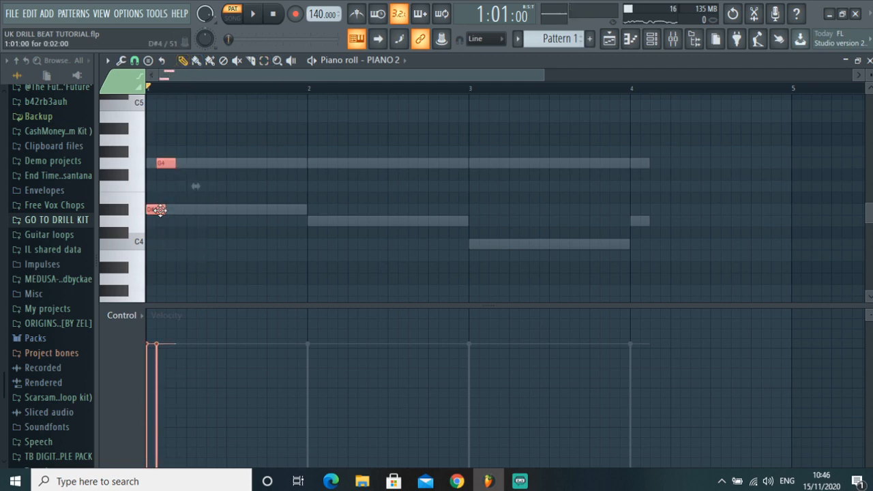
left_click_drag(158, 210, 156, 196)
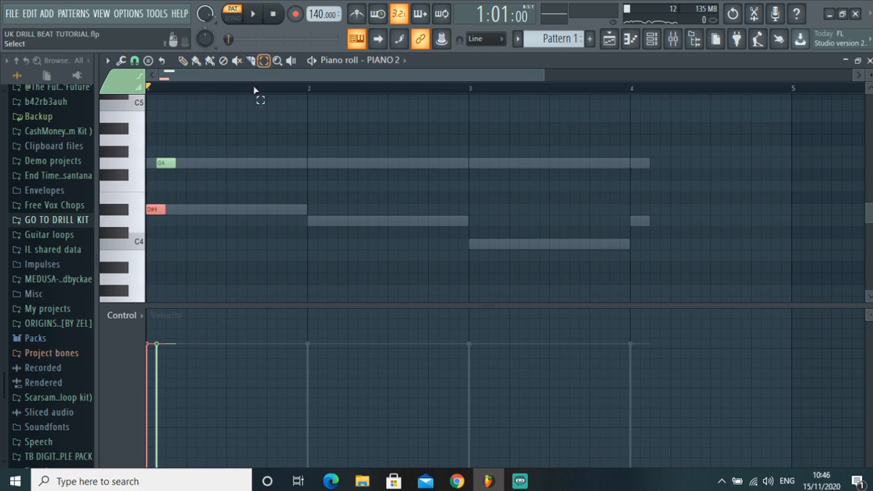
key("ctrl+a")
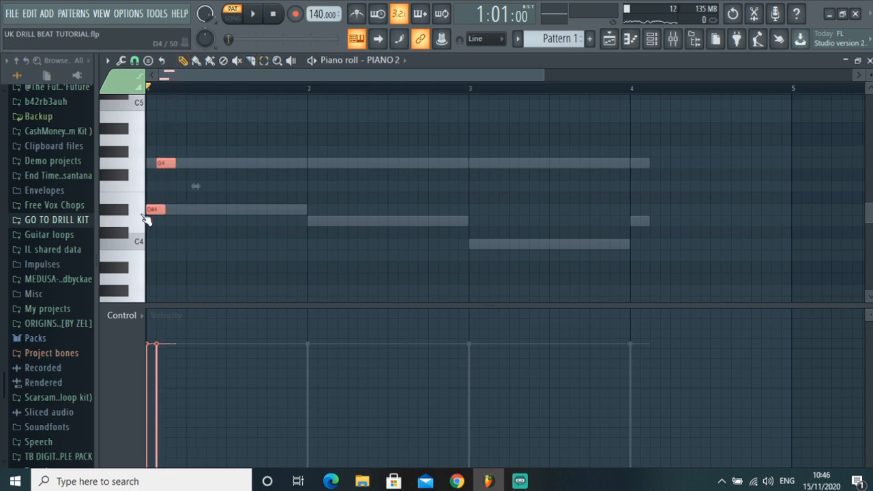
left_click_drag(152, 210, 169, 117)
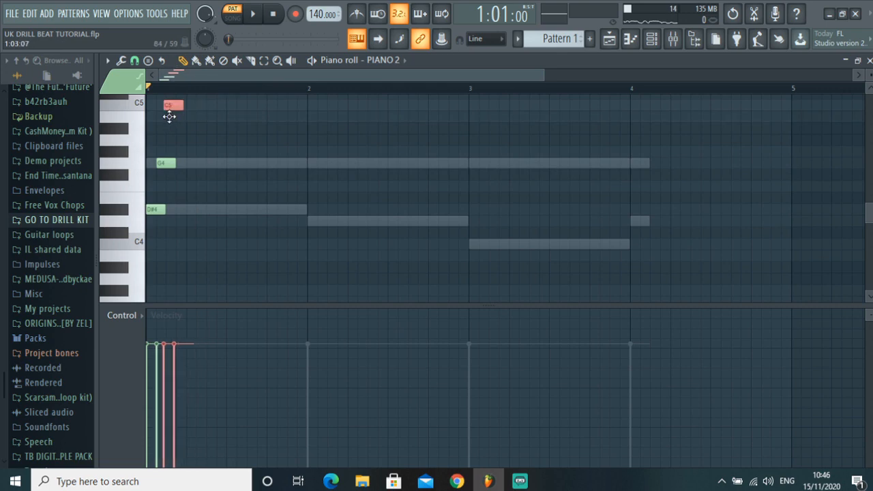
scroll(171, 203, "up", 2)
left_click_drag(172, 173, 176, 139)
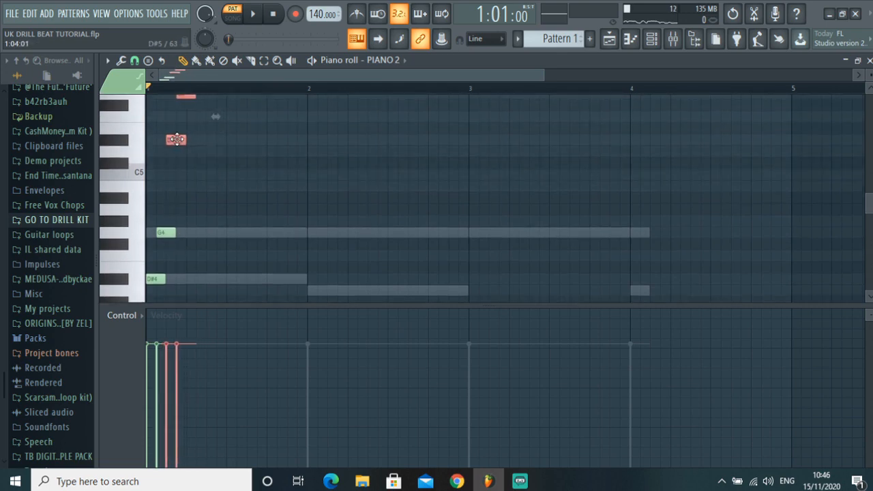
scroll(193, 211, "up", 3)
scroll(328, 178, "down", 3)
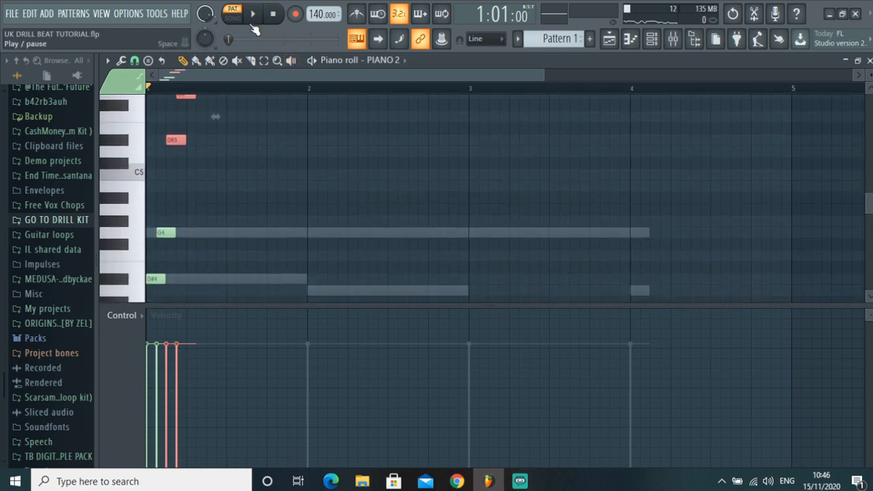
- Play the pattern to hear the bar 1 arpeggio, and return playback to the start
left_click(253, 14)
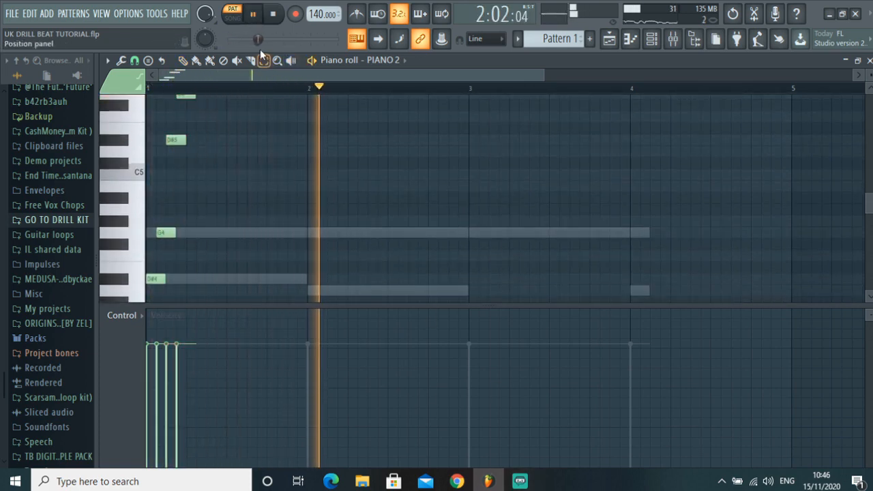
left_click(230, 39)
key("space")
left_click_drag(234, 39, 228, 39)
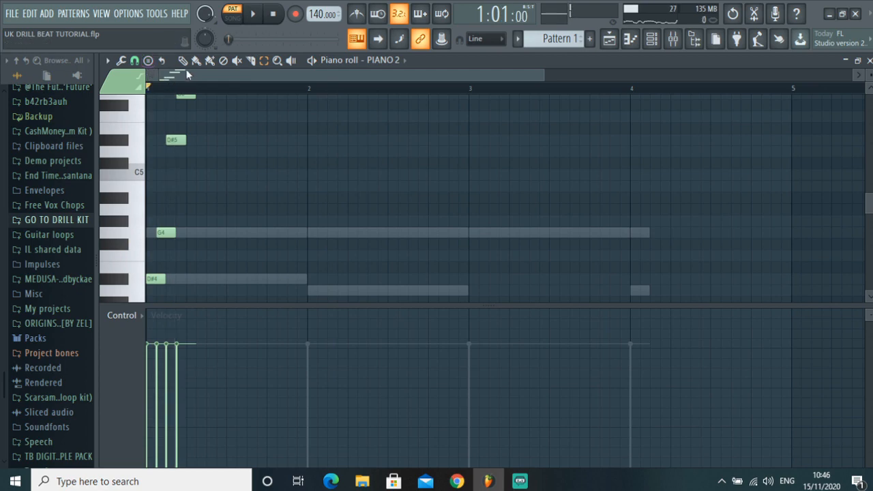
- Build the same rising four-note arpeggio at the start of bar 2 with short D4, G4, D5 and G5 notes
scroll(323, 201, "down", 3)
left_click(313, 225)
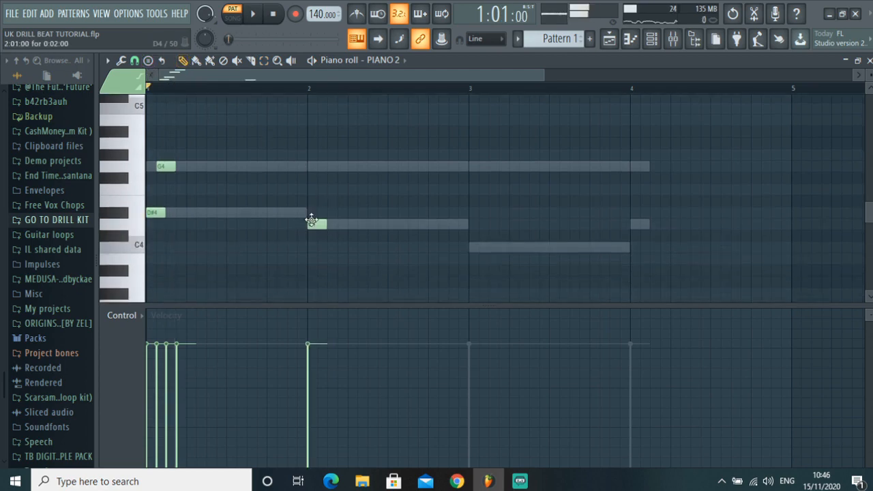
scroll(331, 216, "up", 2)
left_click(320, 203)
scroll(326, 211, "up", 3)
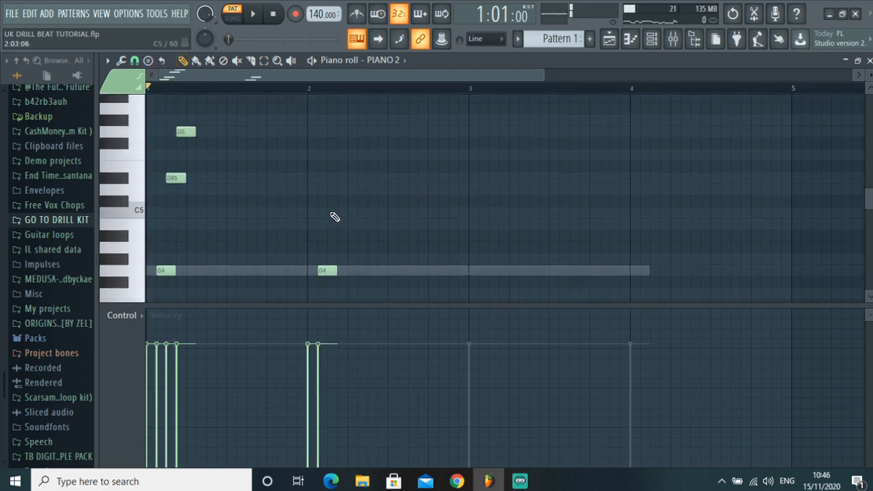
scroll(328, 218, "down", 2)
scroll(335, 212, "up", 2)
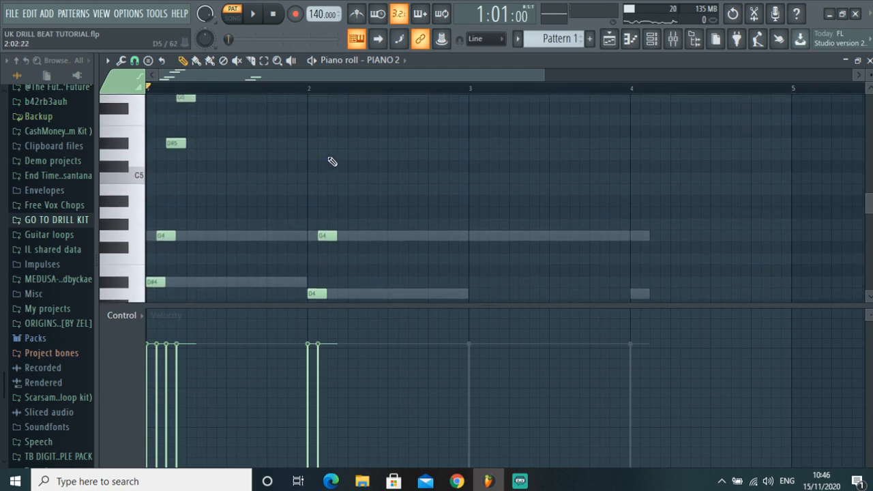
left_click(331, 156)
scroll(341, 177, "up", 5)
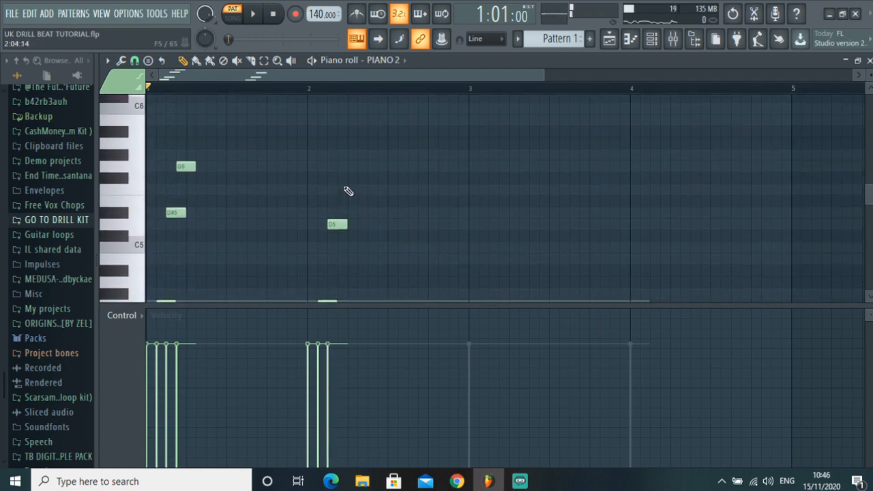
left_click(342, 170)
- Add a staggered arpeggio at the start of bar 3 using short C4, G4, C5 and G5 notes
scroll(376, 218, "down", 18)
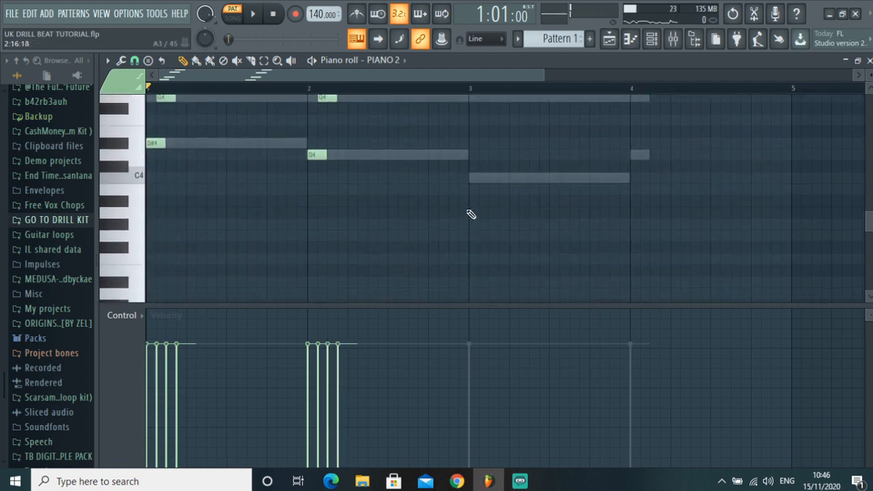
left_click(472, 179)
scroll(489, 224, "up", 8)
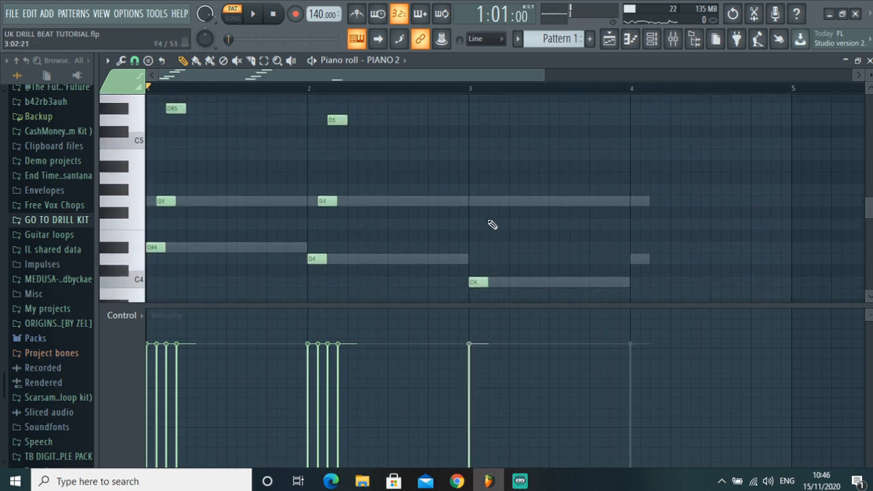
left_click(482, 203)
scroll(488, 225, "up", 5)
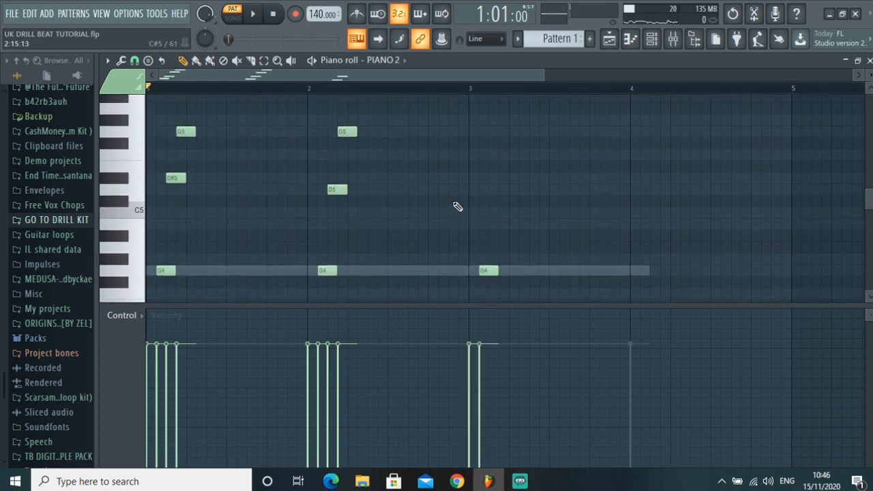
left_click(494, 217)
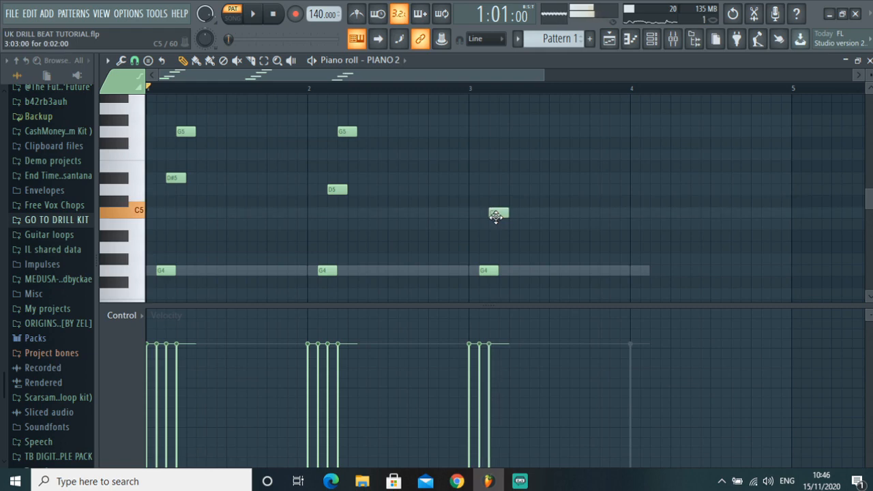
scroll(500, 219, "up", 3)
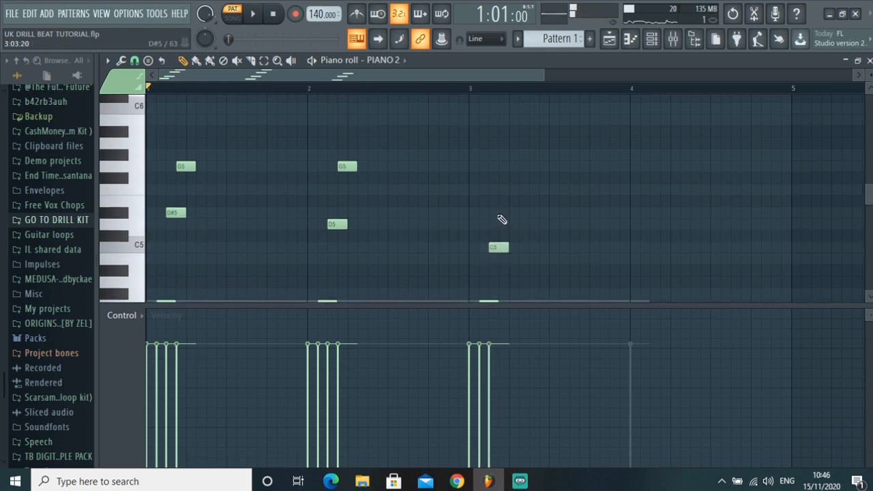
left_click(502, 169)
- Add a staggered D4, G4, D5 and G5 arpeggio at the start of bar 4, aligning D5 to the grid
scroll(614, 246, "down", 8)
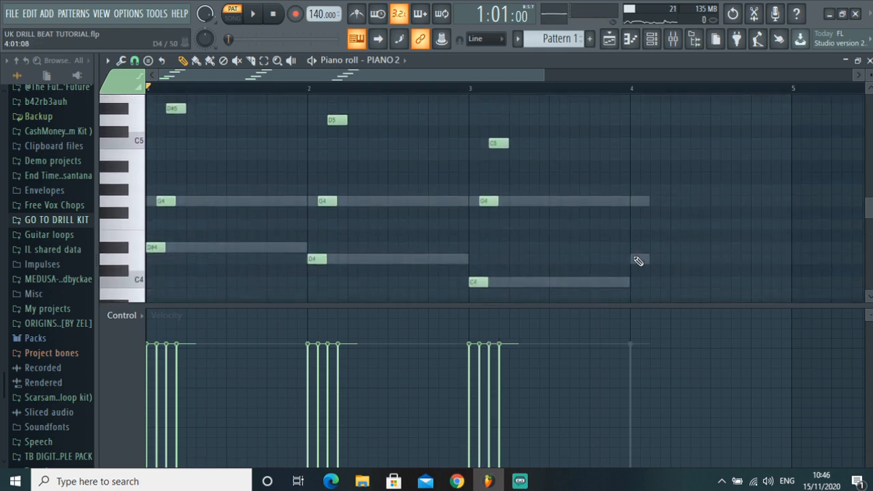
left_click(638, 261)
scroll(658, 266, "up", 5)
scroll(651, 245, "down", 5)
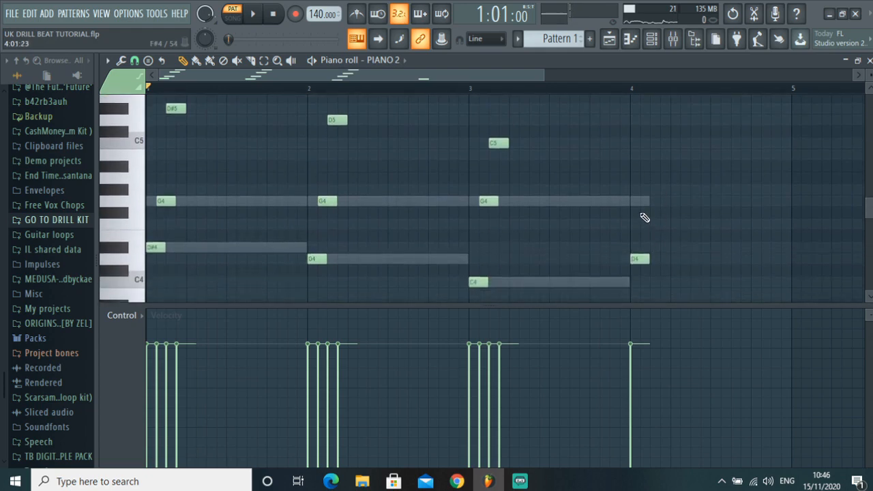
left_click(644, 202)
scroll(655, 238, "up", 6)
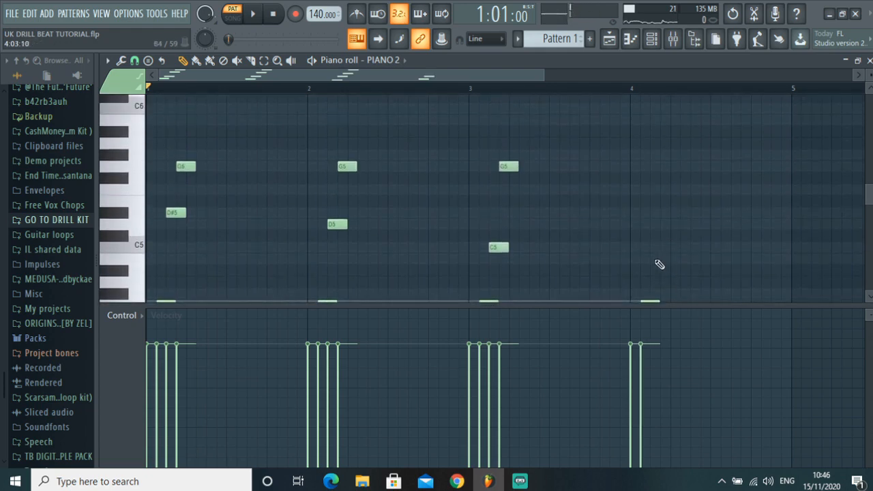
scroll(654, 253, "down", 4)
scroll(659, 234, "up", 4)
left_click(656, 225)
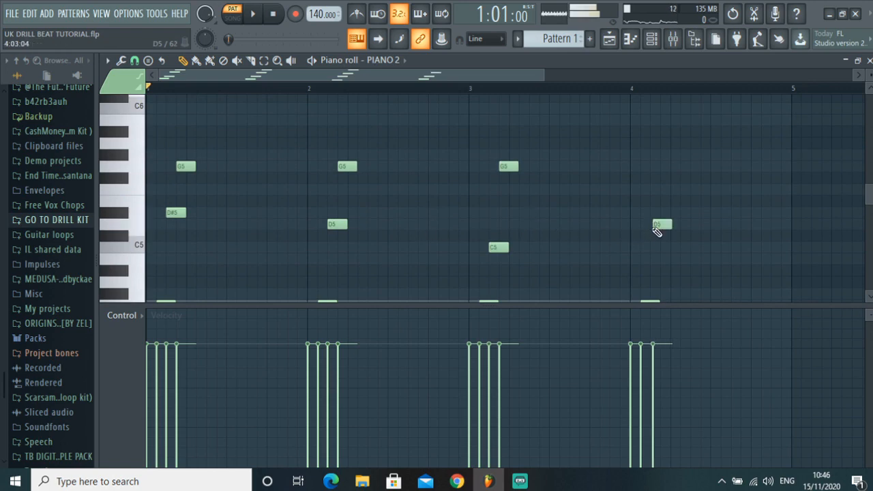
left_click(657, 224)
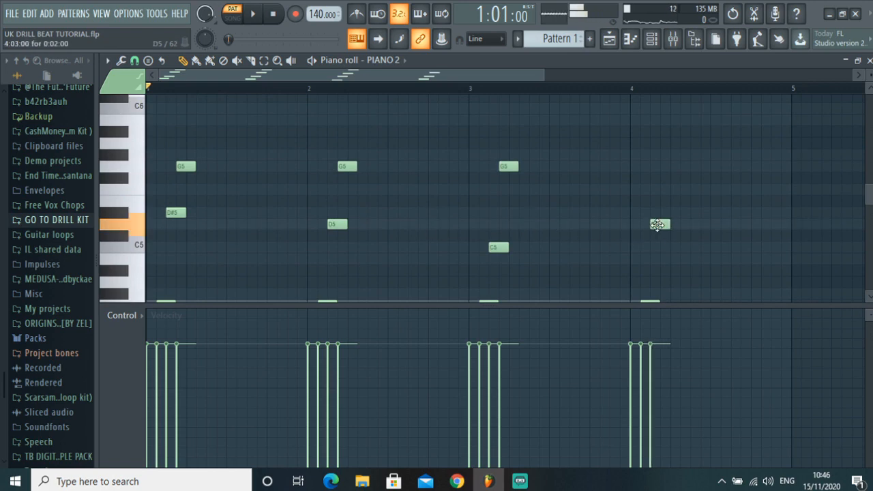
left_click(665, 167)
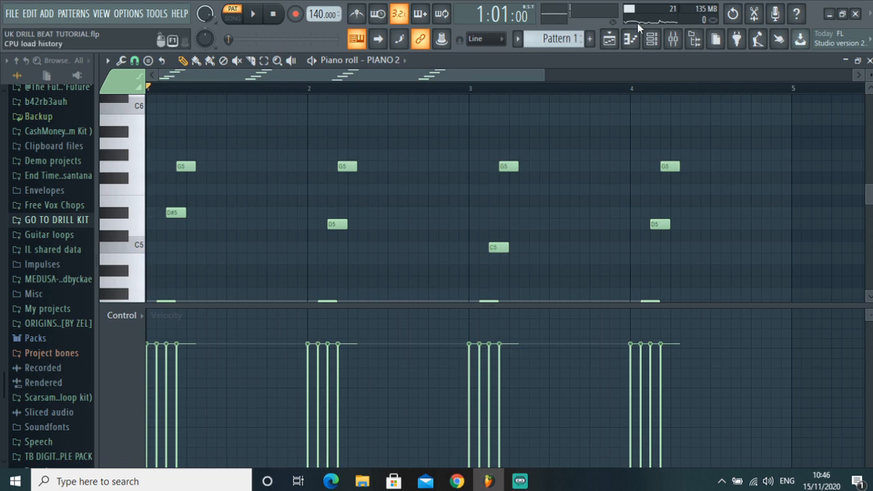
- Show the channel rack, unmute PIANO 2, and play the pattern from the start with both pianos
key("F6")
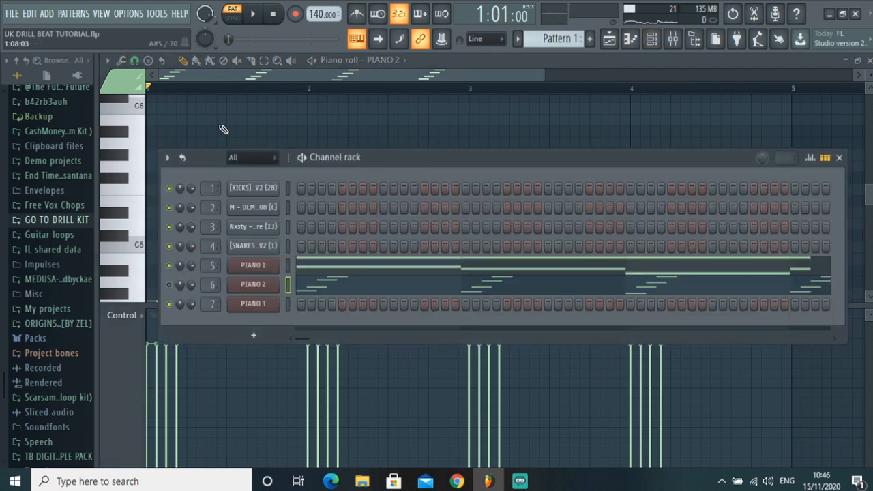
left_click(251, 15)
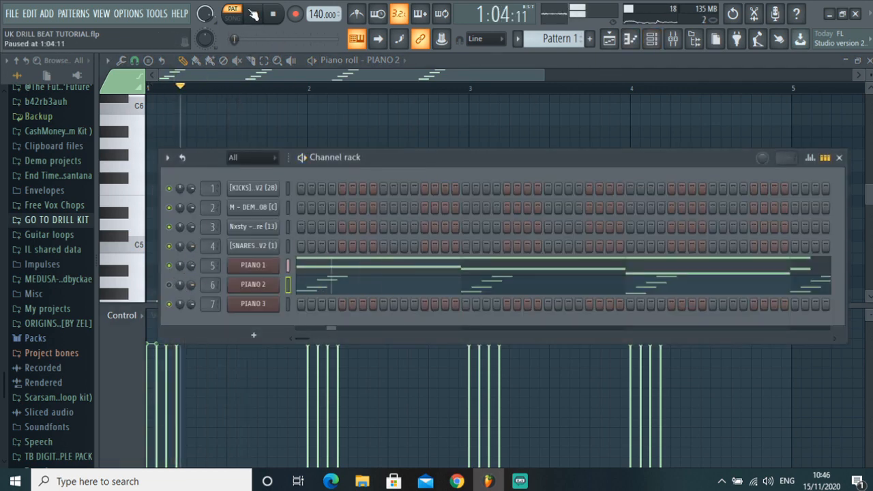
key("space")
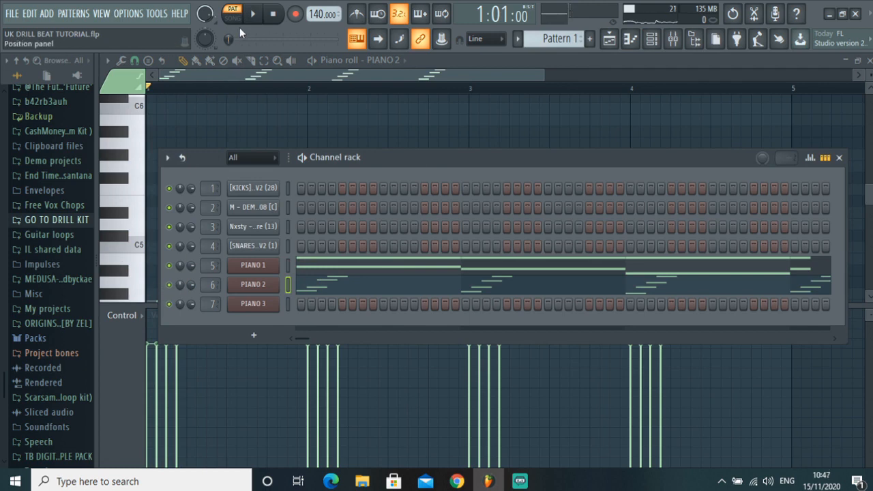
left_click(257, 14)
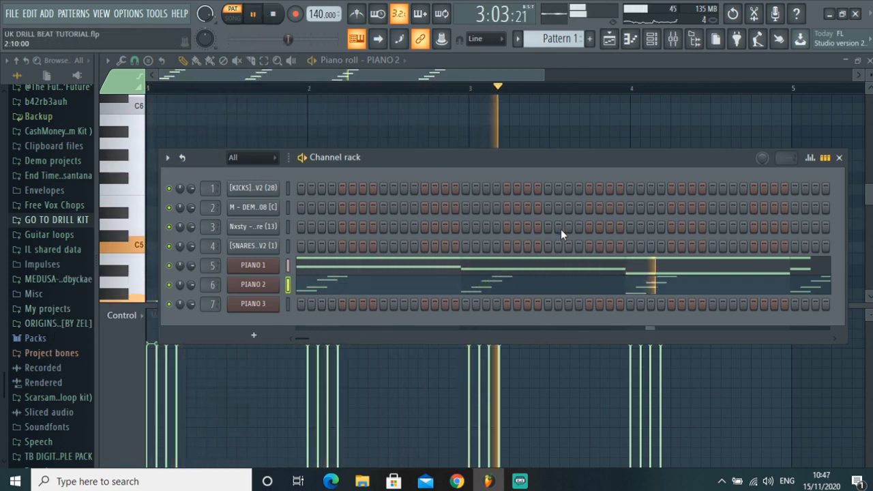
- Review the PIANO 2 arpeggio notes in the piano roll while the pattern plays, and stop playback
right_click(272, 288)
left_click(304, 283)
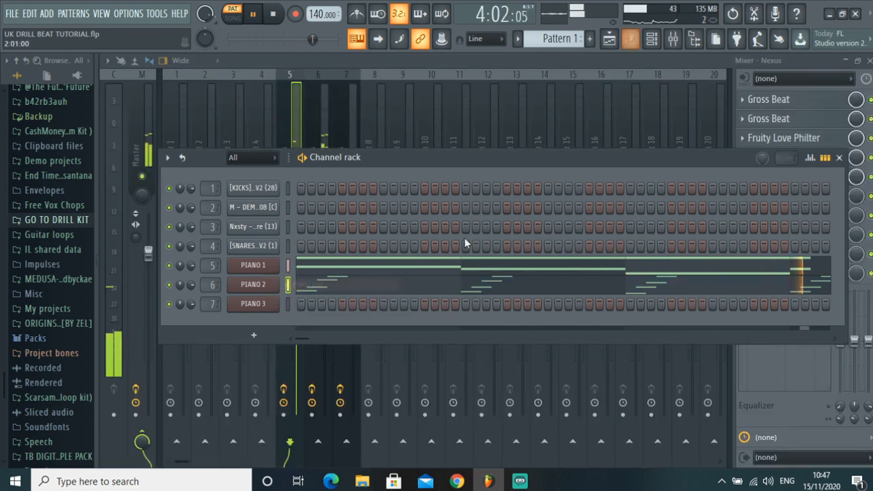
left_click(629, 40)
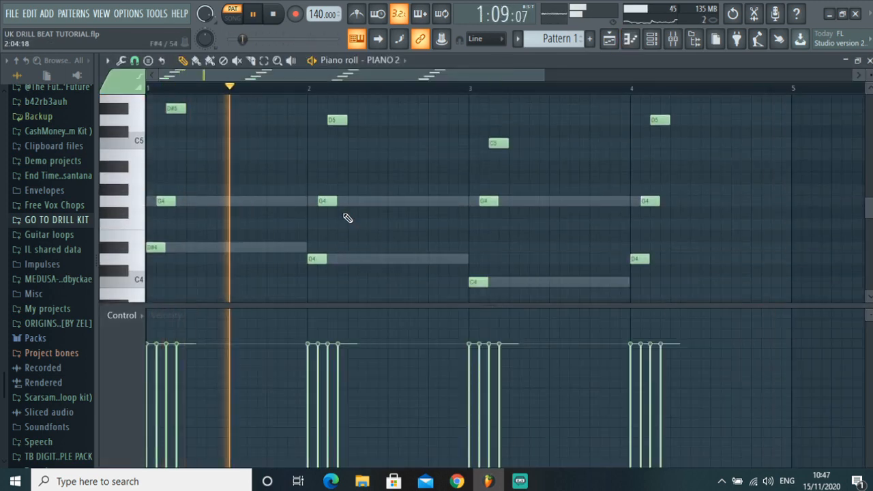
scroll(395, 259, "up", 5)
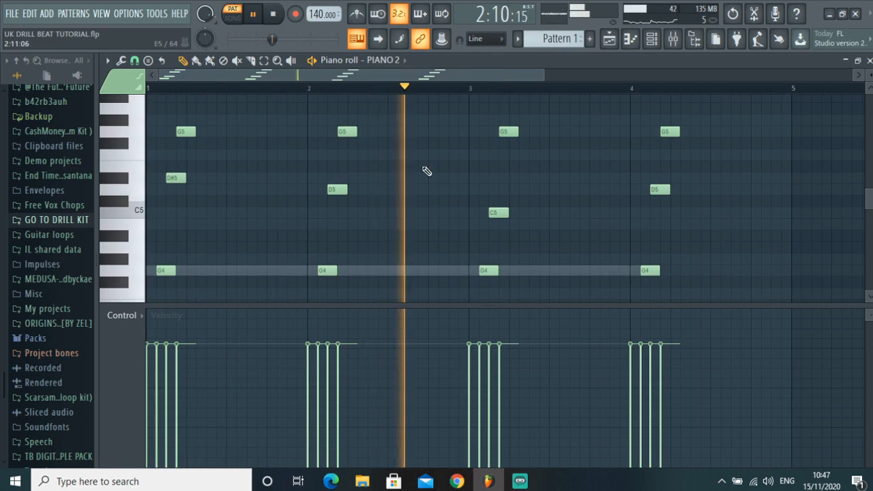
scroll(512, 243, "down", 4)
scroll(500, 204, "up", 2)
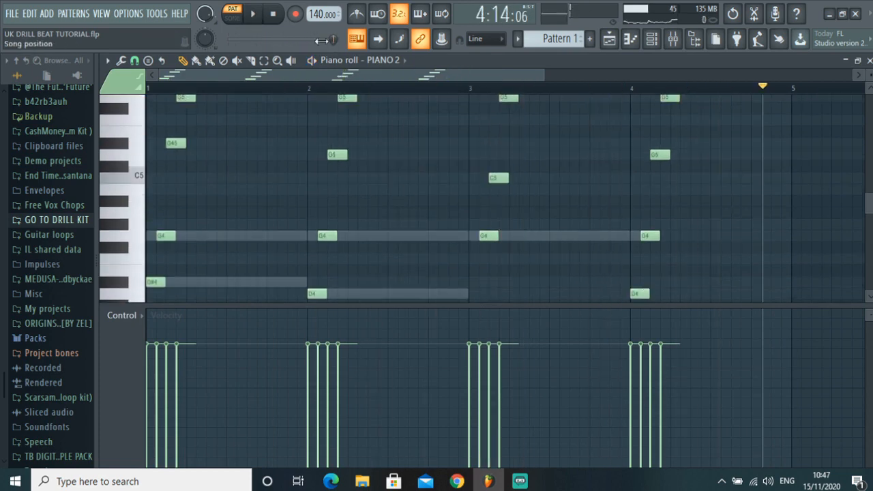
key("space")
- Check the PIANO 2 Nexus preset from the channel rack, and close the plugin window
left_click(652, 41)
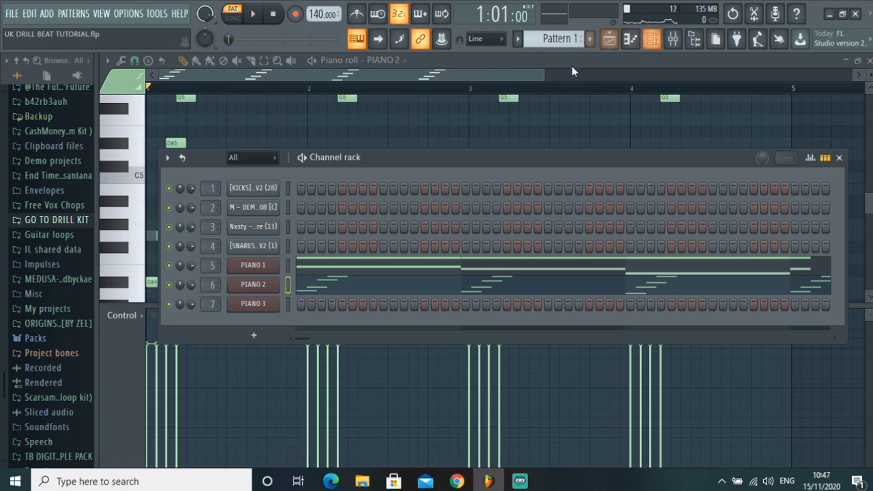
left_click(253, 285)
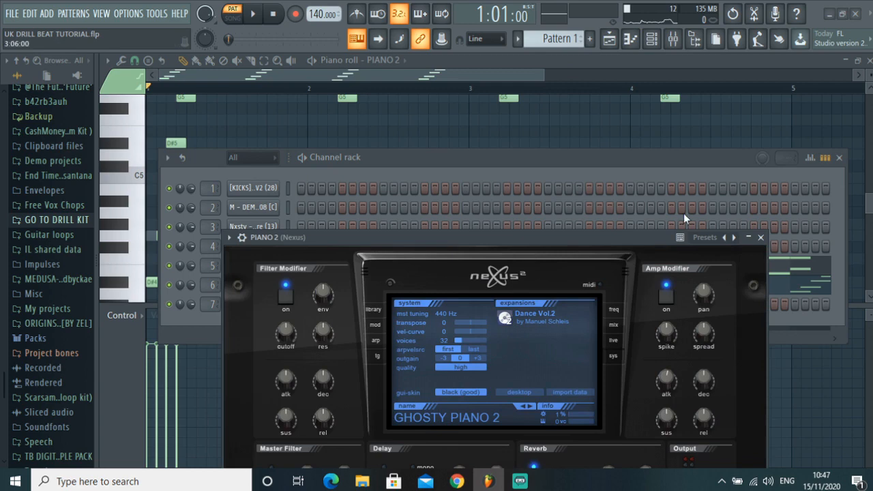
left_click(760, 237)
- Open PIANO 3 in the piano roll, add a G6 note at the start of bar 1, and audition it
right_click(262, 307)
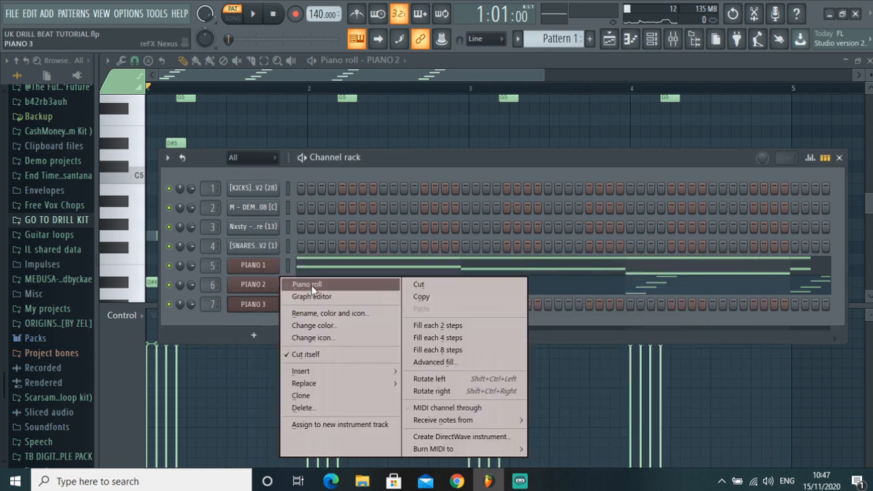
left_click(311, 285)
scroll(175, 212, "up", 2)
scroll(175, 211, "up", 2)
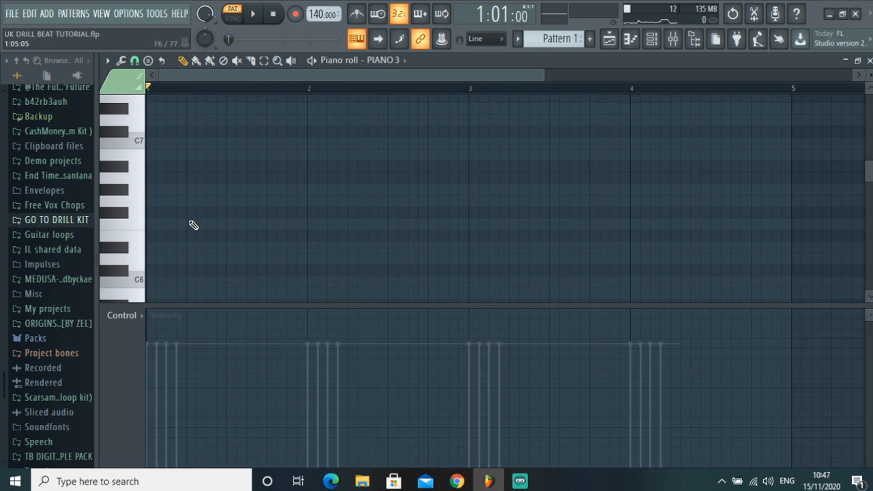
scroll(136, 228, "down", 6)
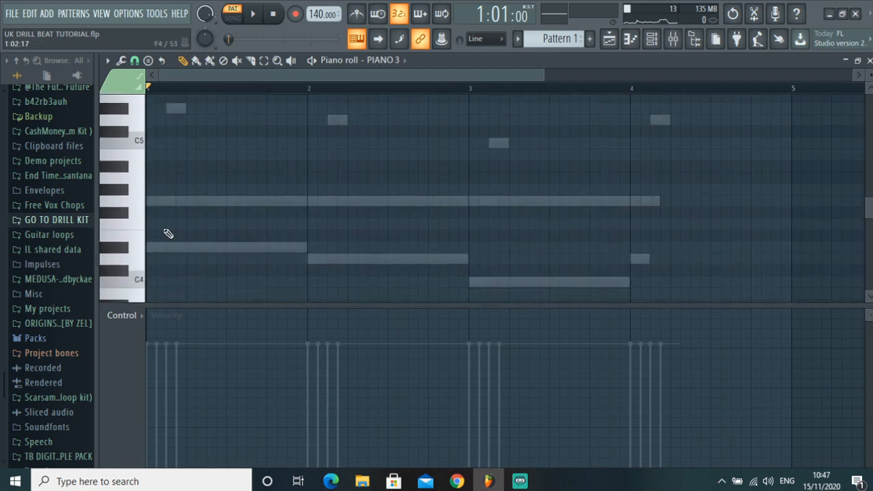
scroll(172, 210, "up", 8)
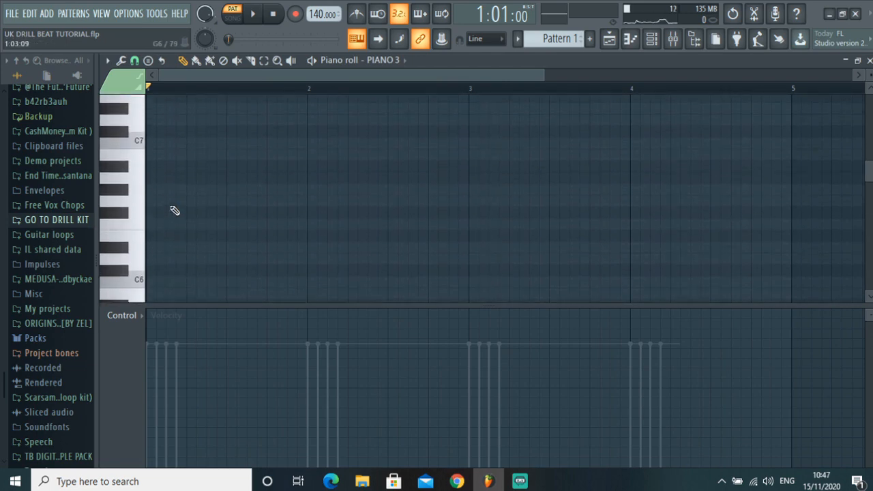
left_click(157, 237)
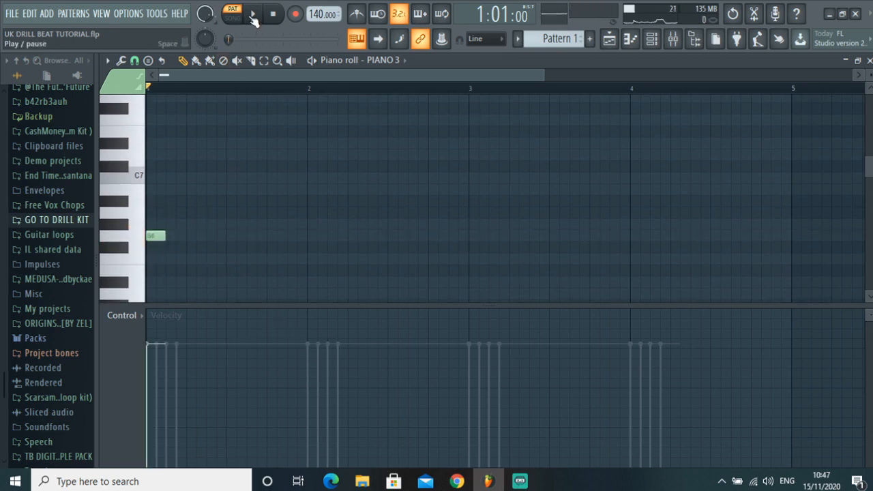
left_click(253, 16)
left_click(241, 35)
key("space")
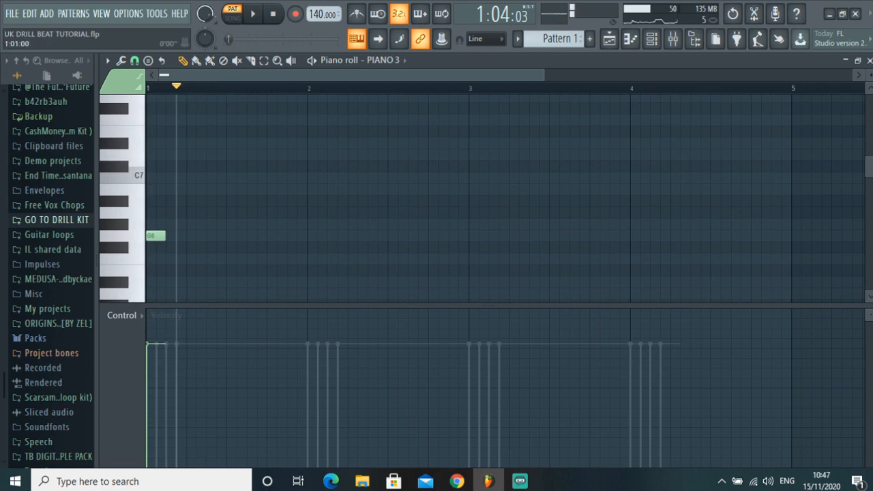
key("space")
- Add a D#6 note after the first G6, shift it one grid step later, and add a second G6 overlapping it
scroll(202, 216, "down", 2)
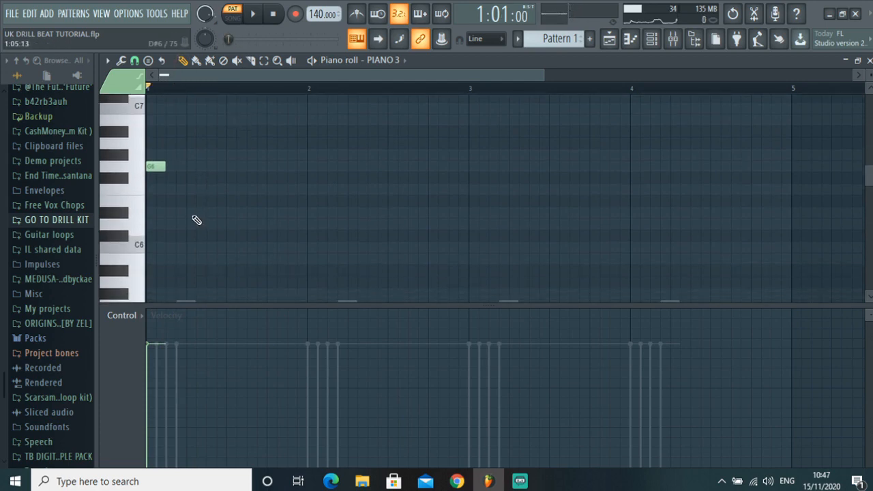
left_click(159, 215)
left_click(258, 19)
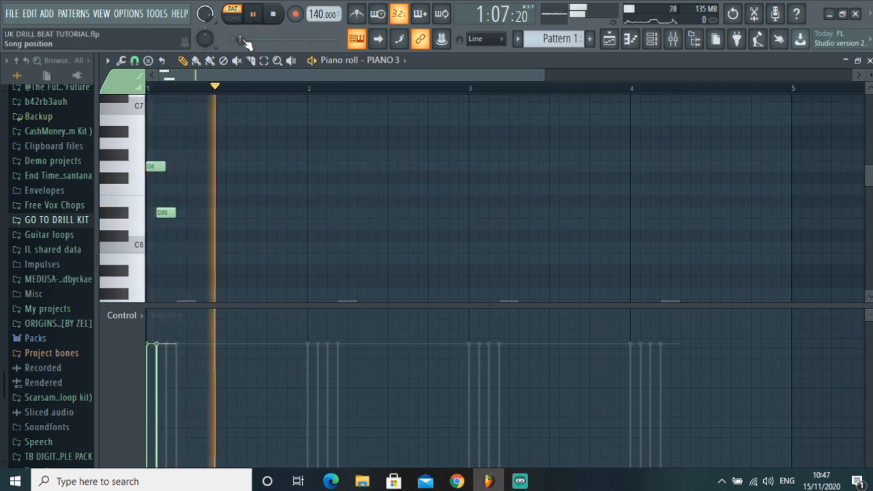
left_click(268, 16)
left_click(259, 17)
left_click(259, 18)
left_click_drag(166, 210, 179, 209)
left_click(181, 167)
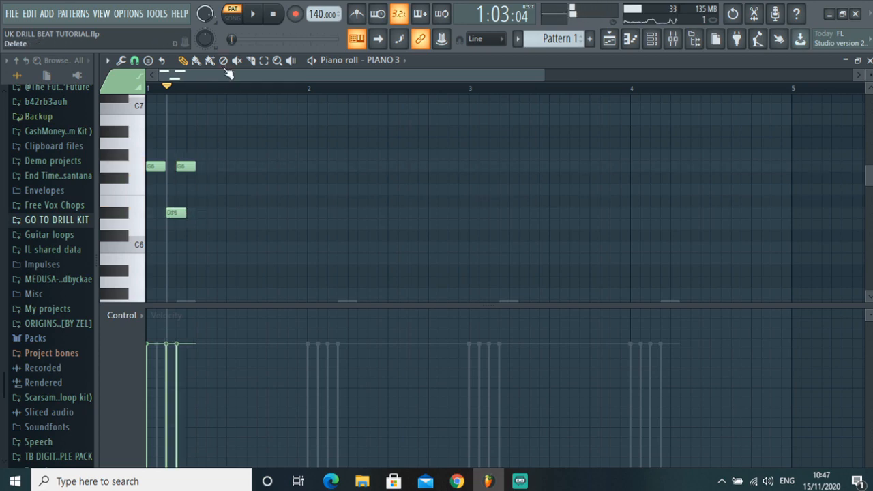
- Play the pattern while adding A6 at bar 2, A#6 at bar 3 and A6 at bar 4 of PIANO 3
left_click(256, 17)
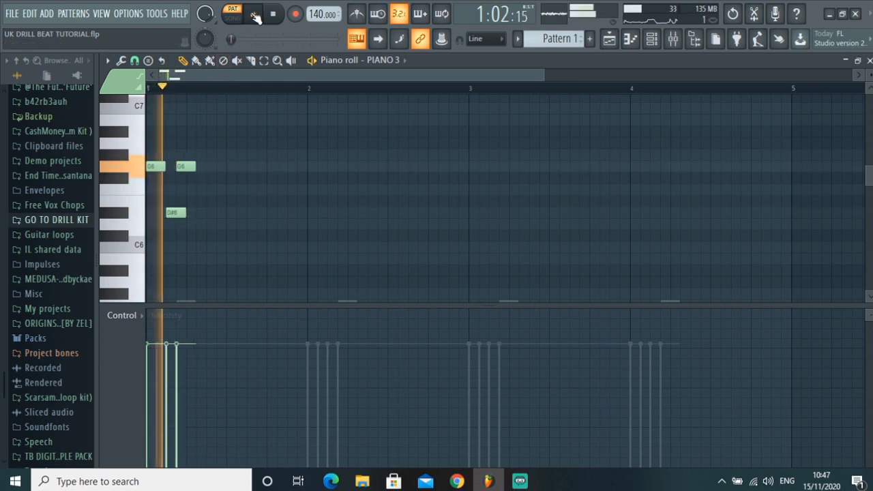
left_click(313, 155)
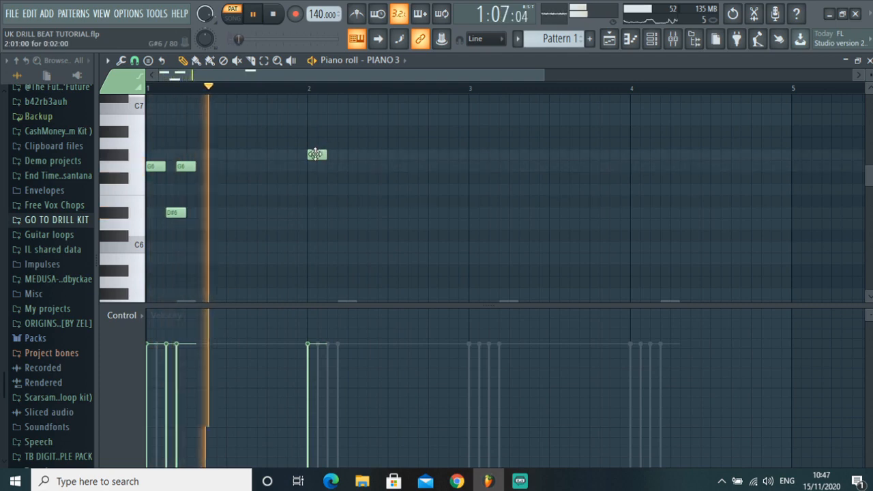
left_click_drag(315, 154, 316, 142)
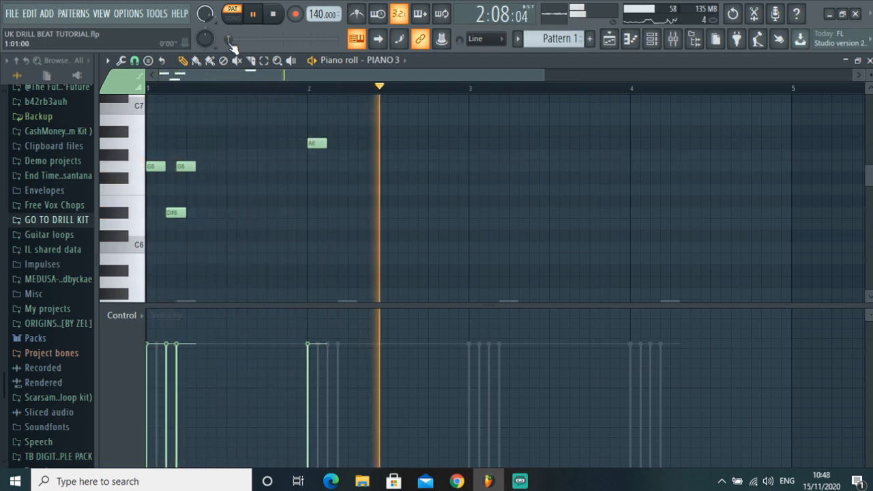
left_click(472, 131)
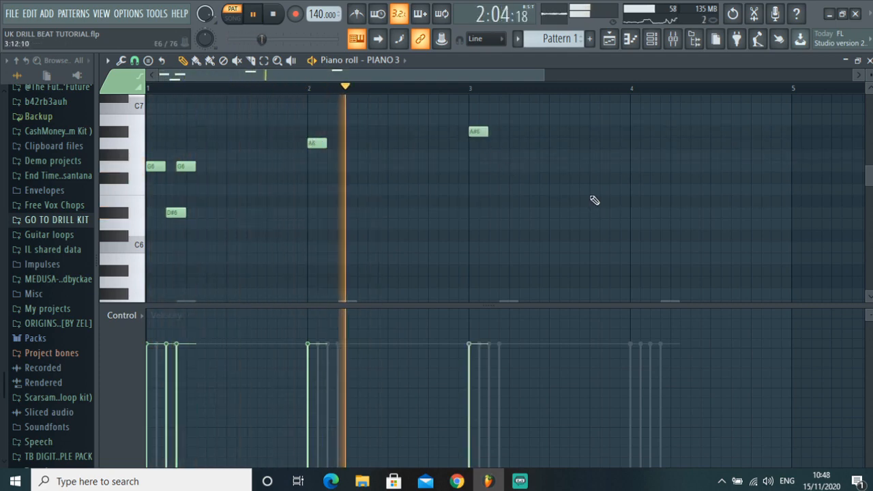
left_click(634, 142)
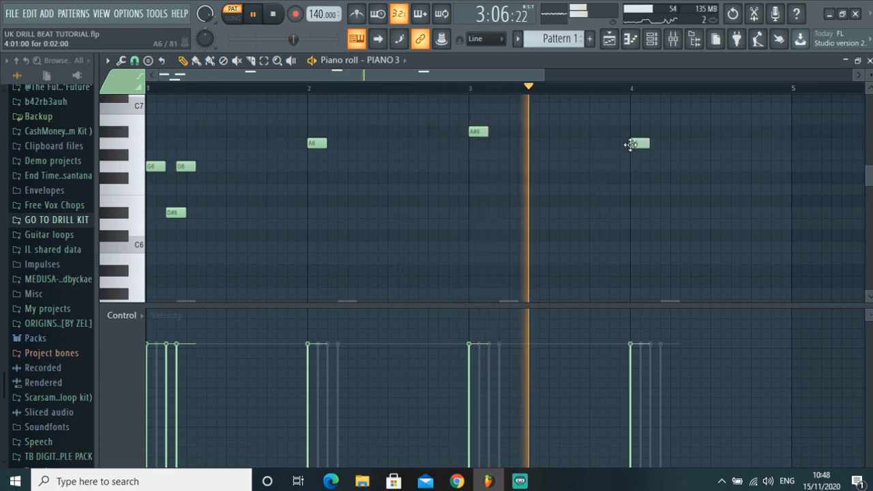
- Widen the piano roll view to eight bars, compare PIANO 3 with the other pianos' ghost notes during playback, and stop
left_click_drag(544, 78, 852, 77)
scroll(370, 119, "down", 4)
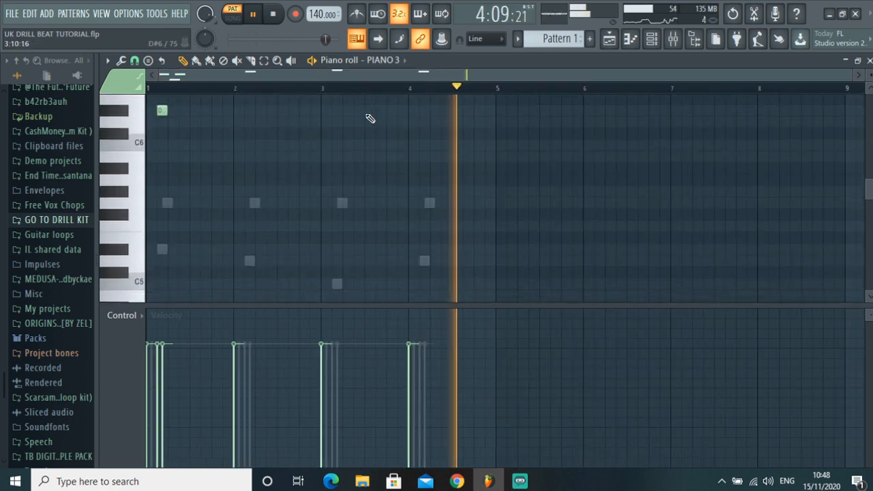
scroll(298, 157, "up", 2)
scroll(299, 157, "up", 2)
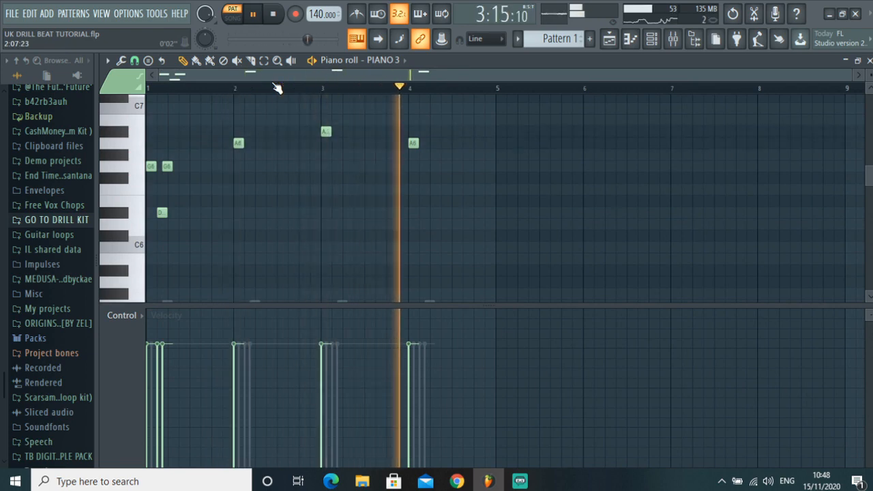
scroll(243, 202, "down", 3)
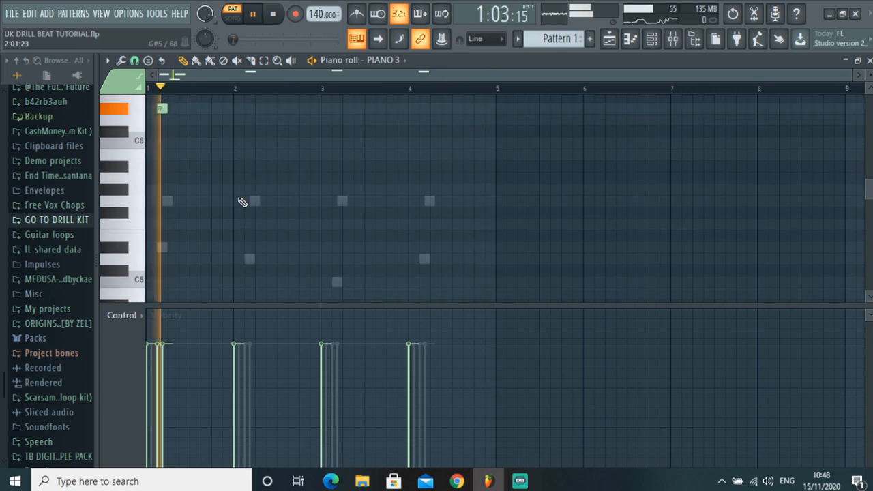
scroll(204, 211, "down", 3)
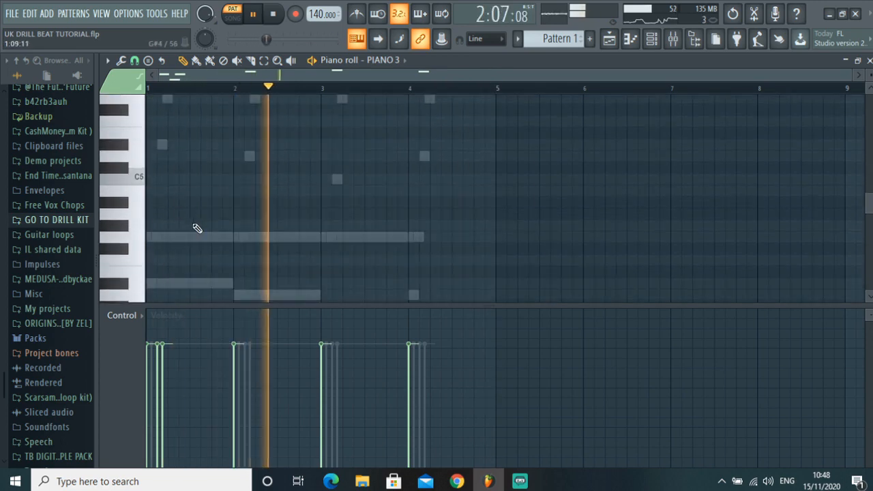
scroll(199, 236, "up", 8)
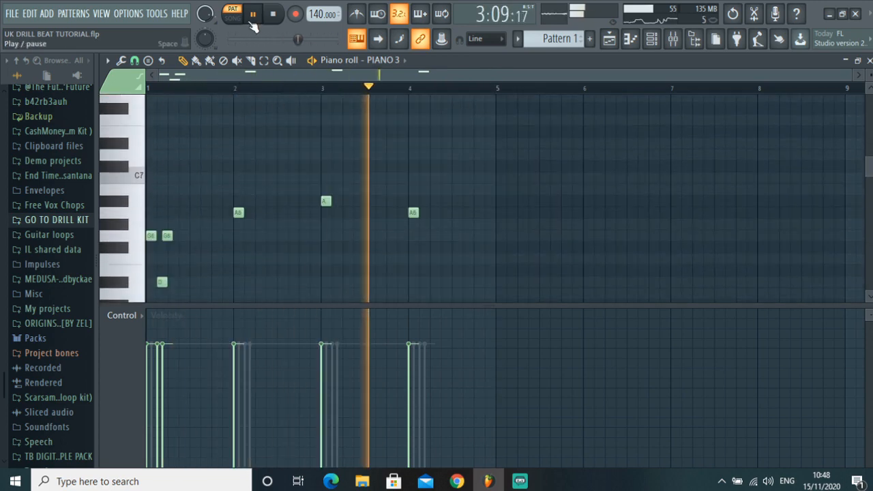
key("space")
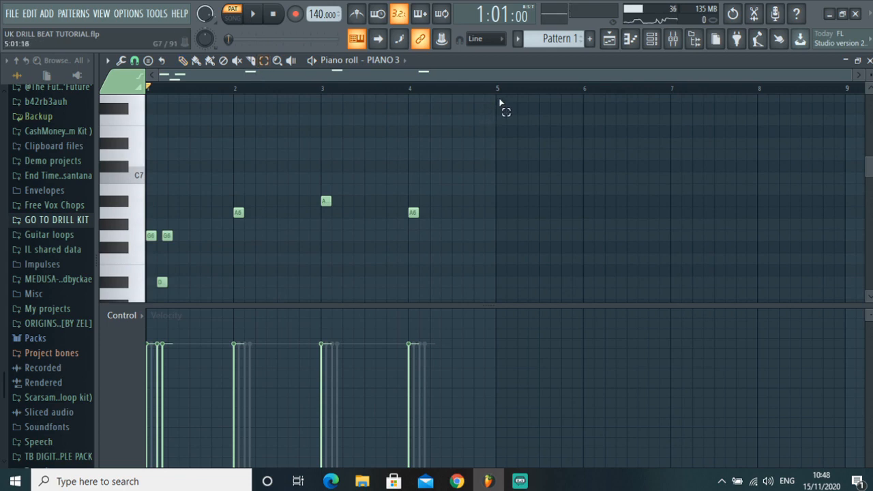
- Duplicate the PIANO 3 notes from bars 1–4 into bars 5–8 and deselect them
left_click_drag(497, 88, 2, 102)
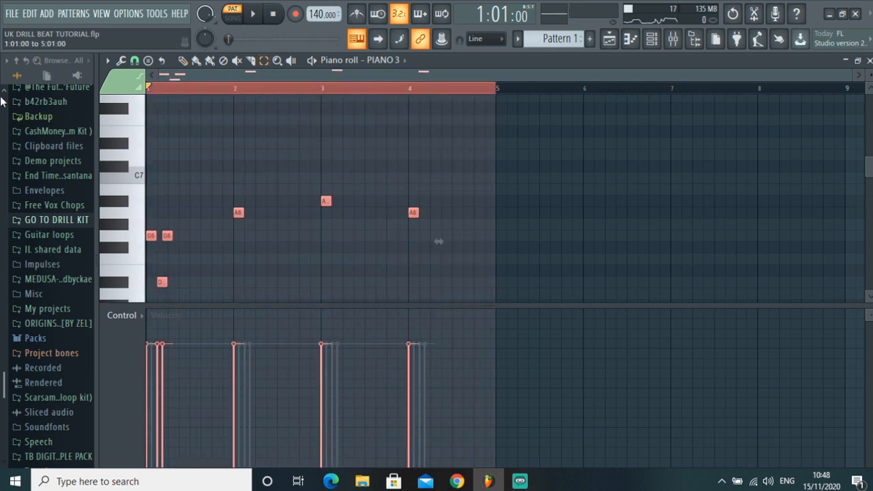
key("ctrl+b")
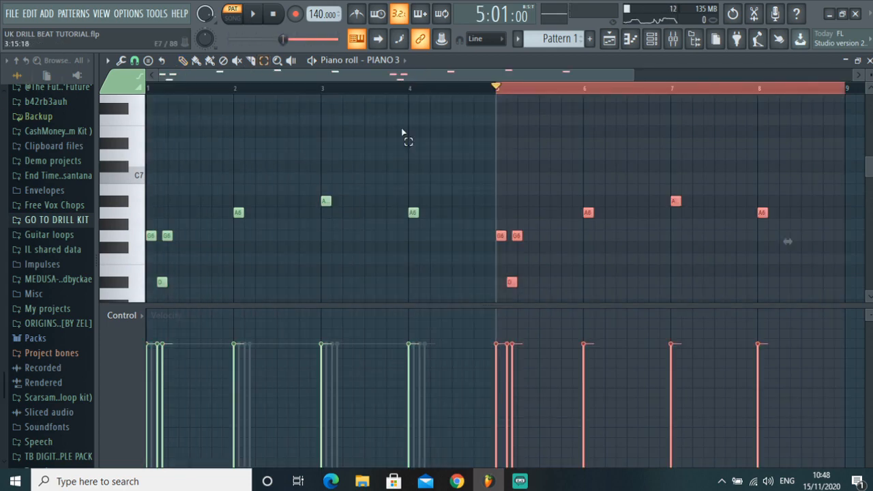
key("ctrl+d")
- Open PIANO 2 in the piano roll and duplicate its arpeggios from bars 1–4 into bars 5–8
left_click(652, 39)
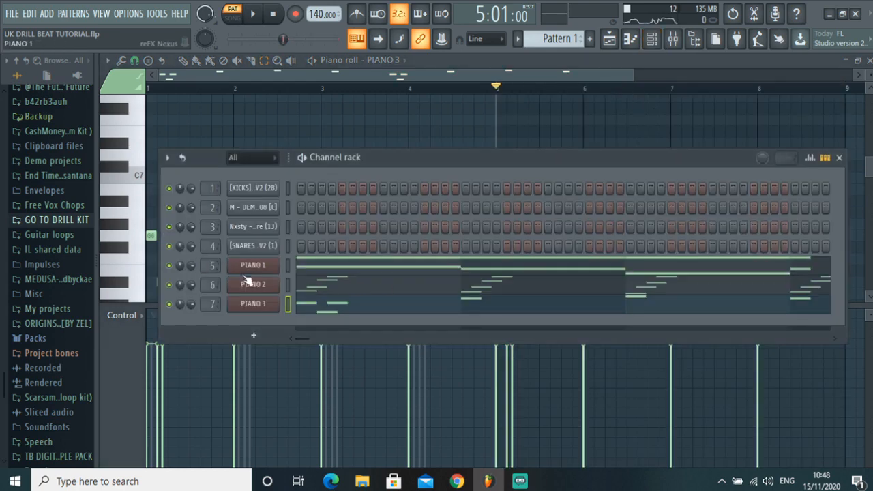
right_click(250, 284)
left_click(305, 286)
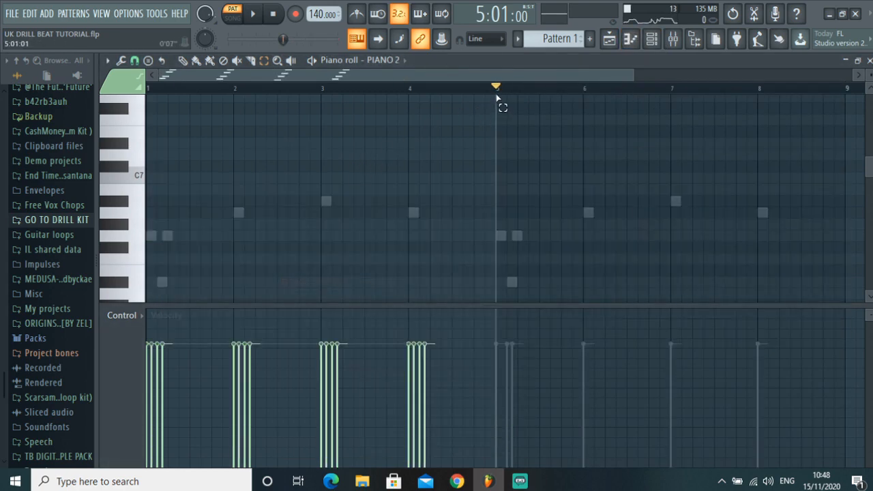
left_click_drag(497, 96, 136, 121)
key("ctrl+b")
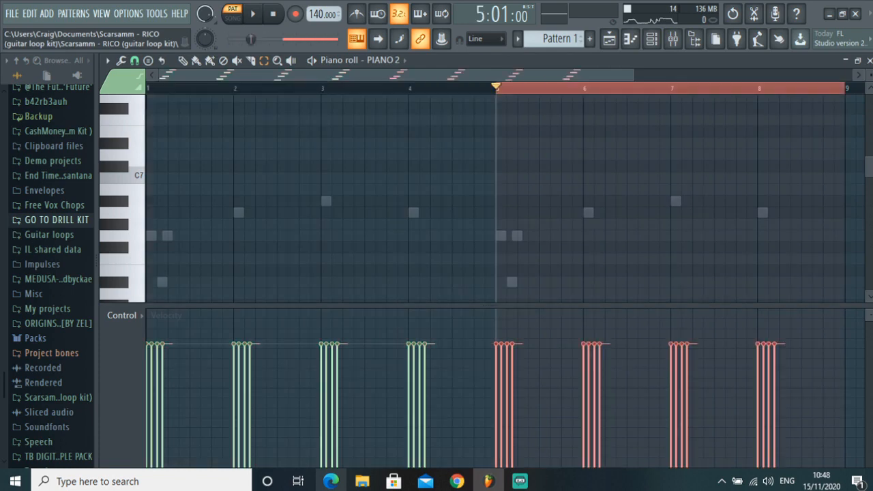
scroll(536, 140, "down", 5)
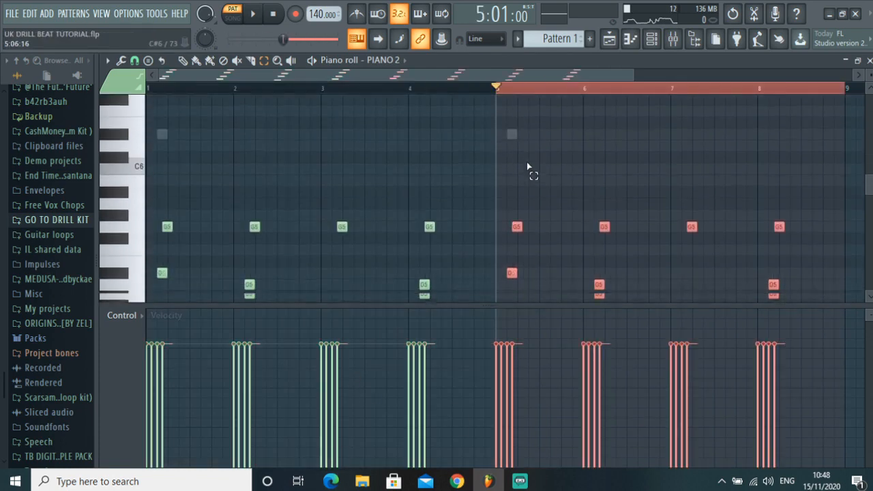
left_click(565, 96)
left_click(651, 38)
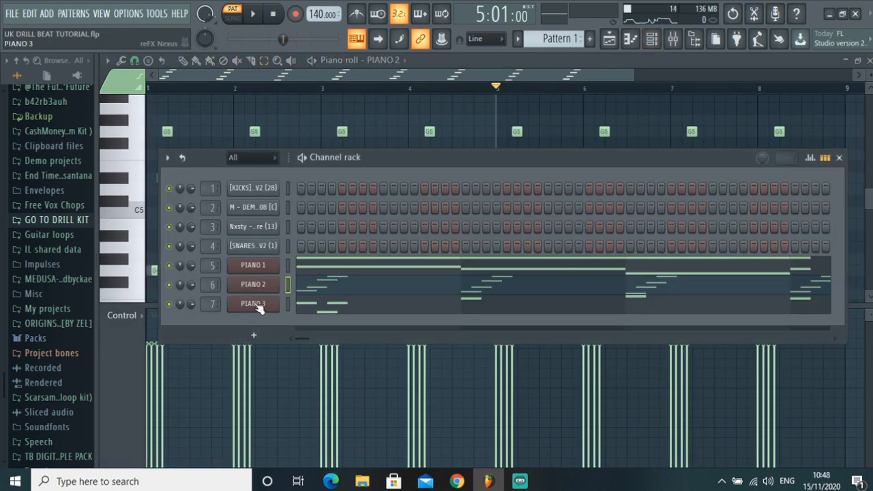
right_click(253, 304)
left_click(308, 285)
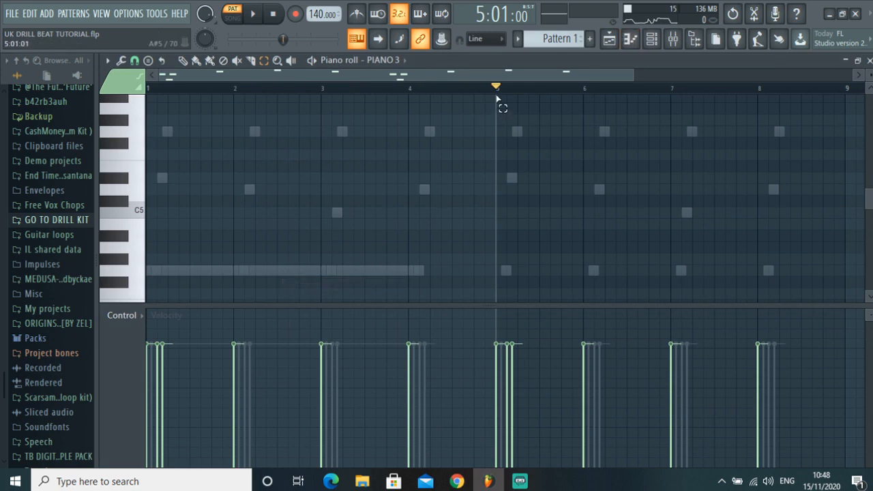
left_click_drag(496, 98, 193, 108)
left_click_drag(496, 92, 2, 145)
key("ctrl+b")
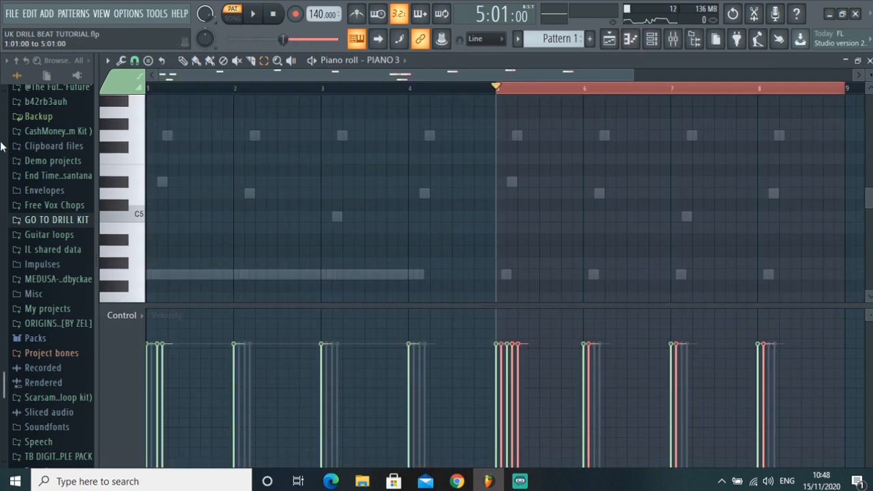
scroll(435, 189, "up", 5)
key("ctrl+d")
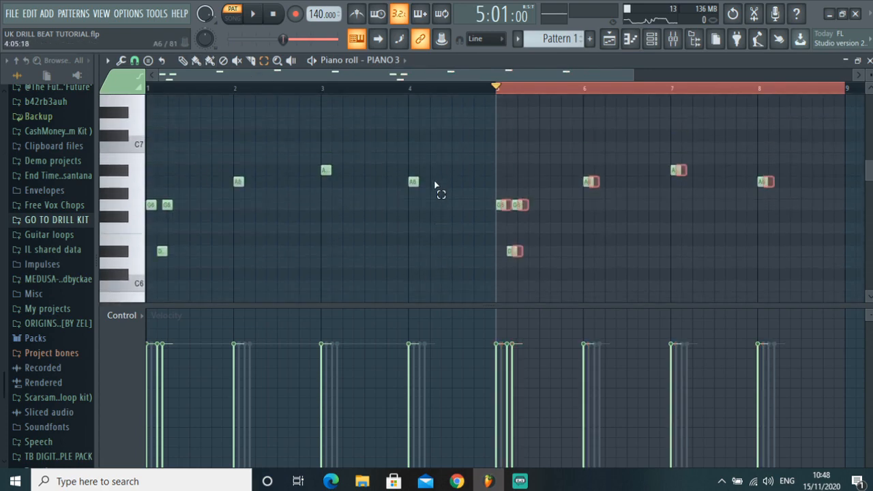
- Duplicate the PIANO 1 chords from bars 1–4 into bars 5–8, check the copied notes, and show the channel rack
left_click(653, 38)
scroll(477, 171, "down", 6)
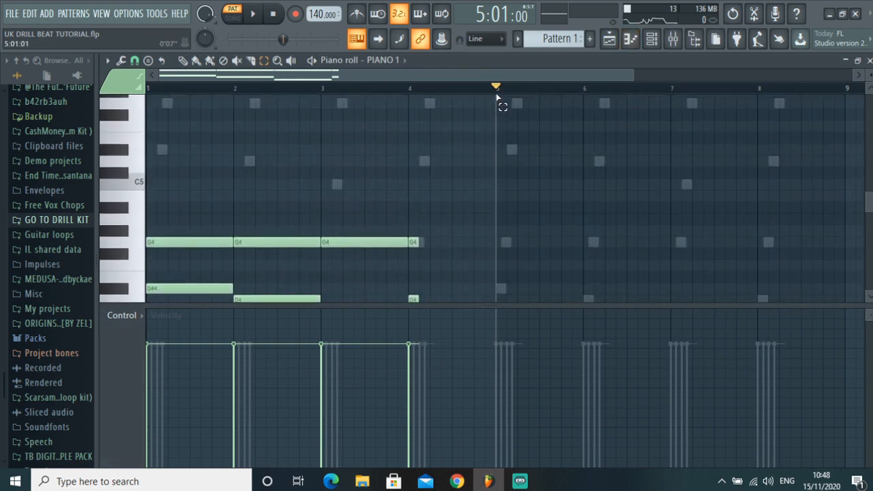
left_click_drag(496, 95, 2, 159)
key("ctrl+b")
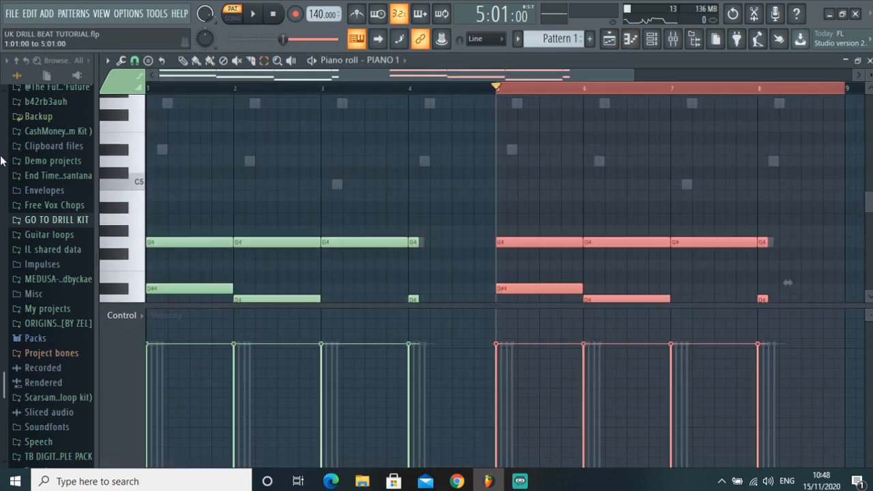
scroll(376, 185, "down", 4)
scroll(525, 139, "up", 1)
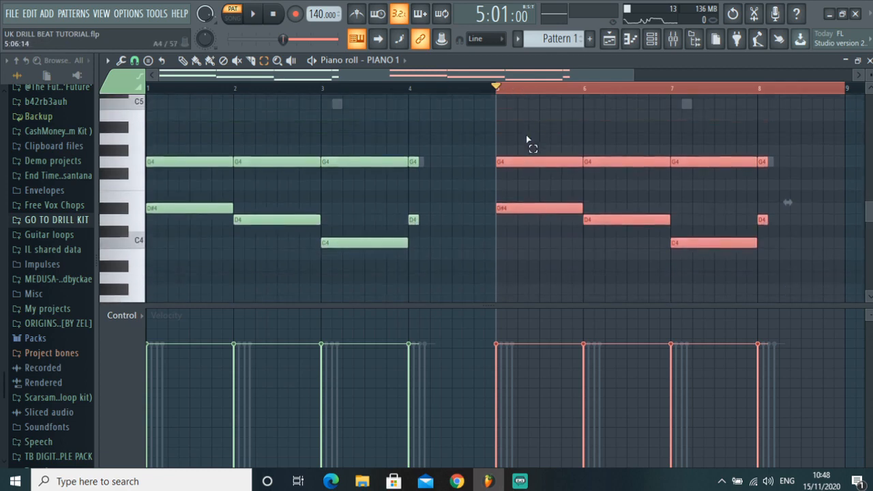
left_click(569, 102)
scroll(562, 192, "up", 5)
scroll(580, 204, "down", 5)
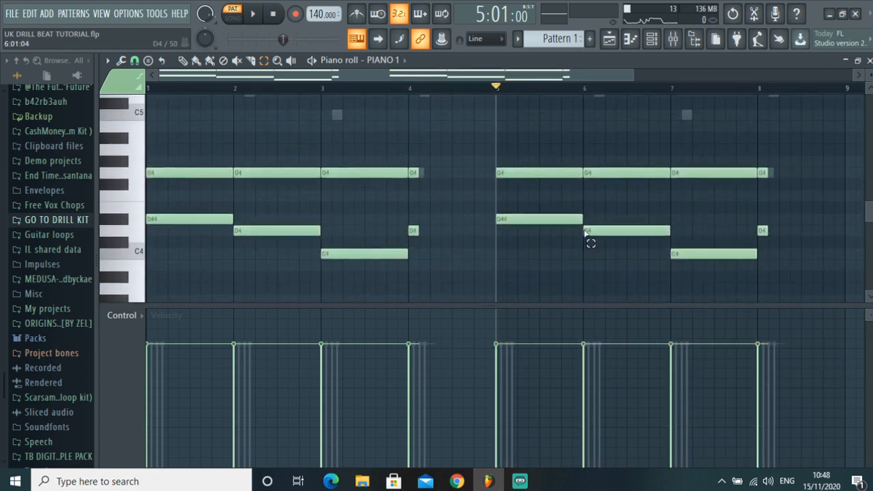
scroll(620, 141, "up", 1)
key("F6")
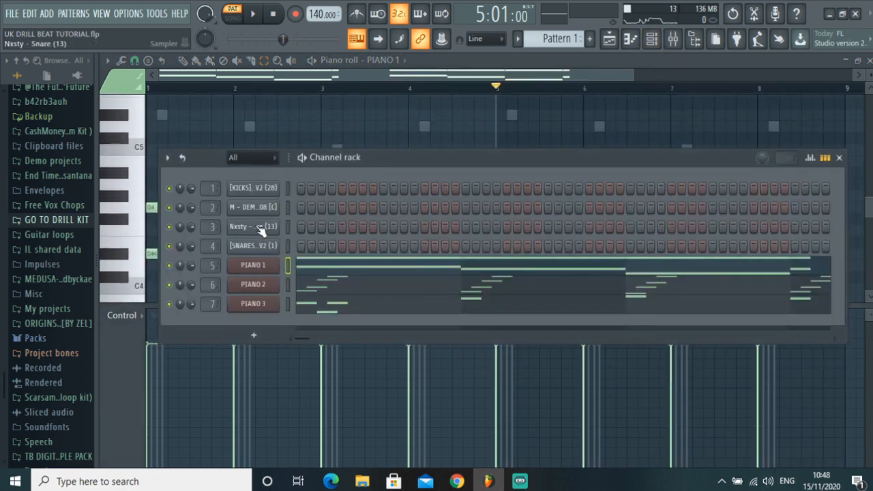
- Audition the M - DEMON 808 [C] and Nxsty - Snare (13) samples and inspect the snare's sampler settings
left_click(266, 207)
left_click(512, 171)
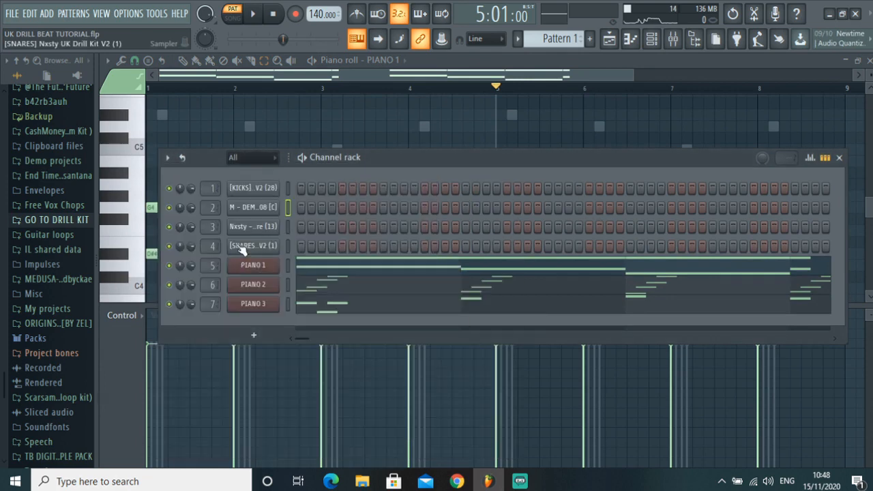
left_click(254, 229)
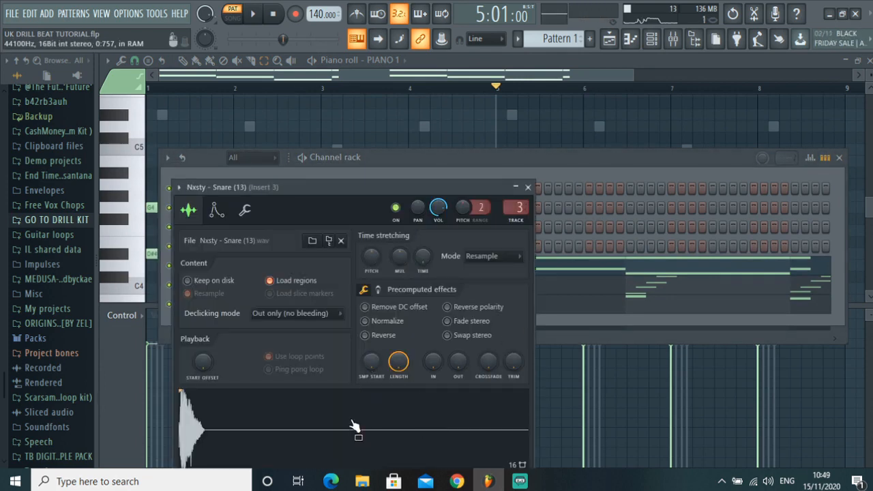
left_click(528, 187)
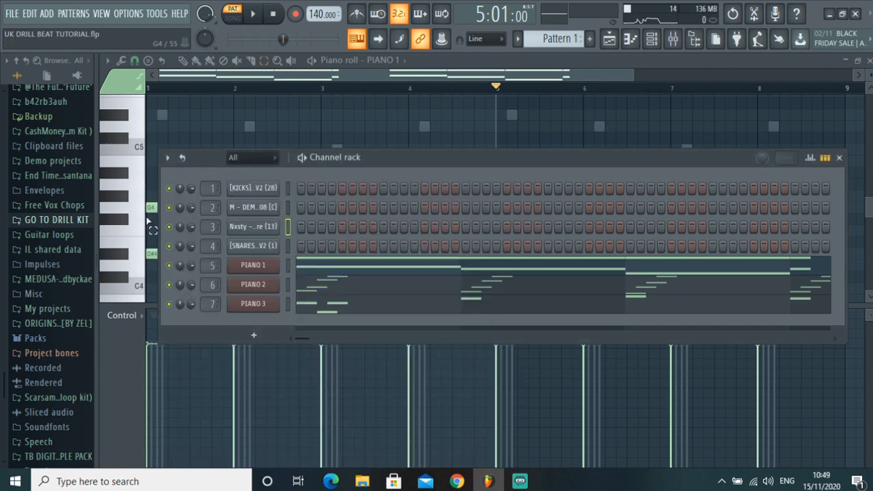
left_click(253, 227)
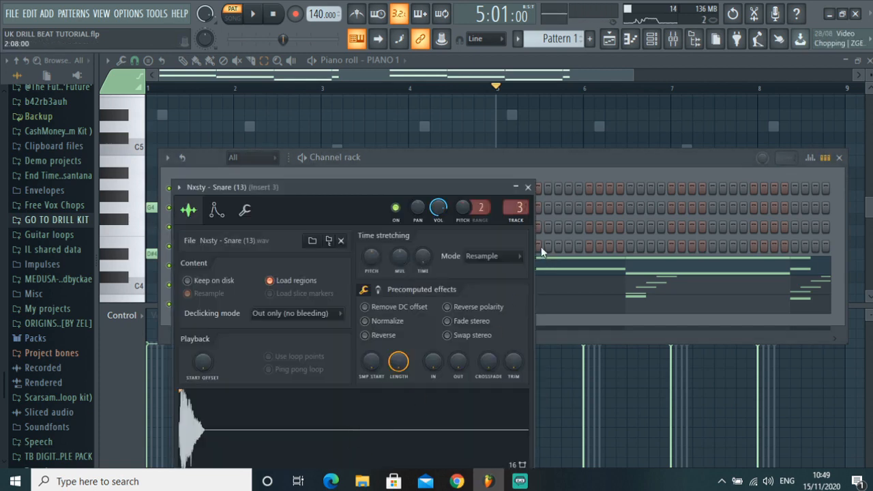
left_click(528, 186)
left_click(265, 231)
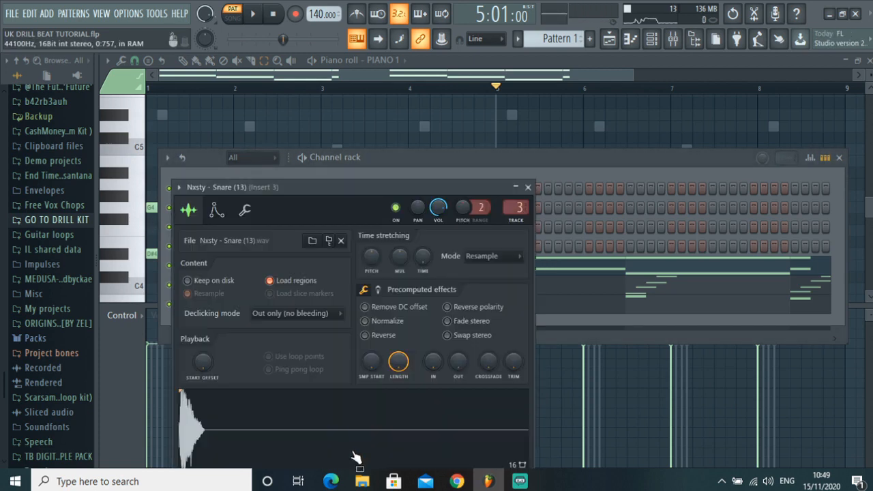
left_click(528, 187)
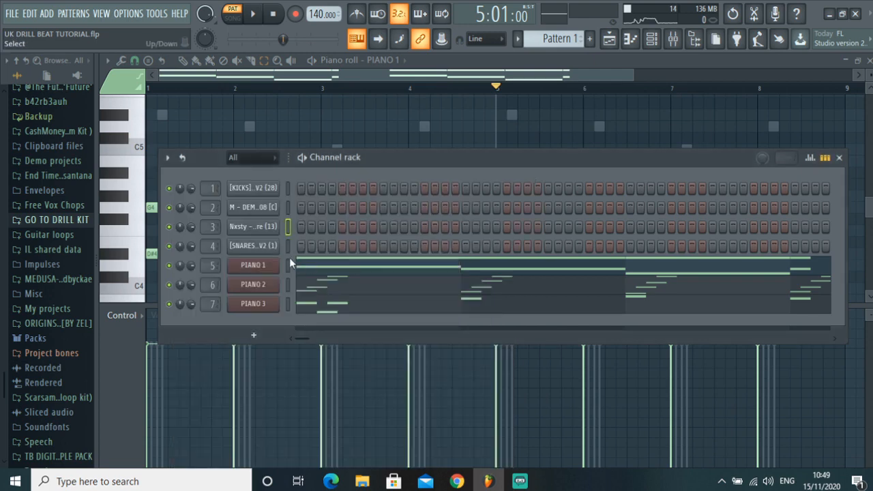
- Inspect the sampler settings and mixer track assignments of the second snare, the Demon 808 and the kick
left_click(253, 245)
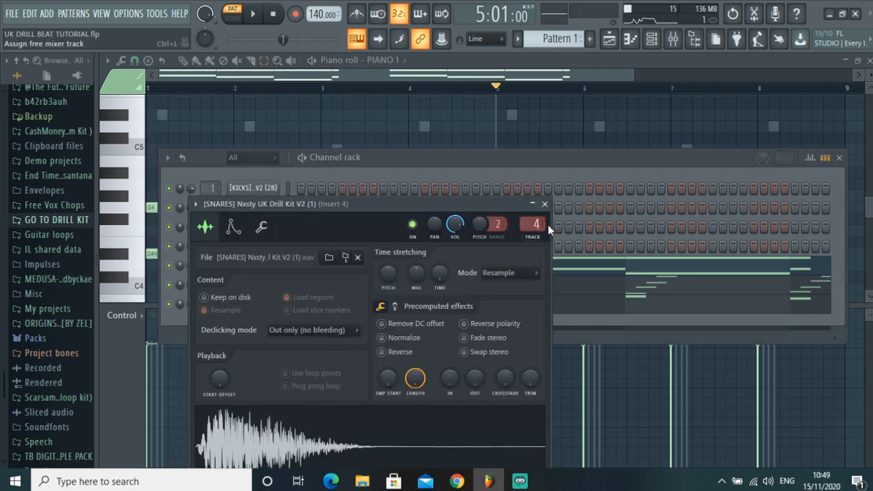
left_click(544, 204)
left_click(247, 209)
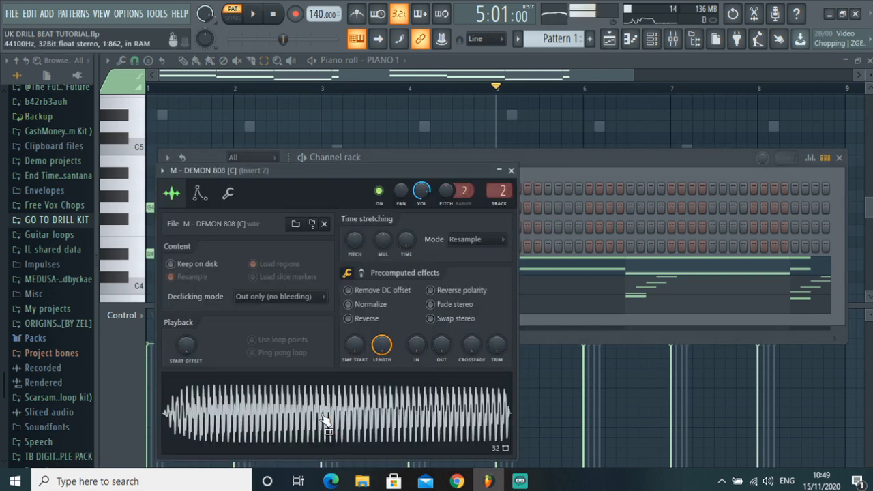
left_click(510, 170)
left_click(251, 188)
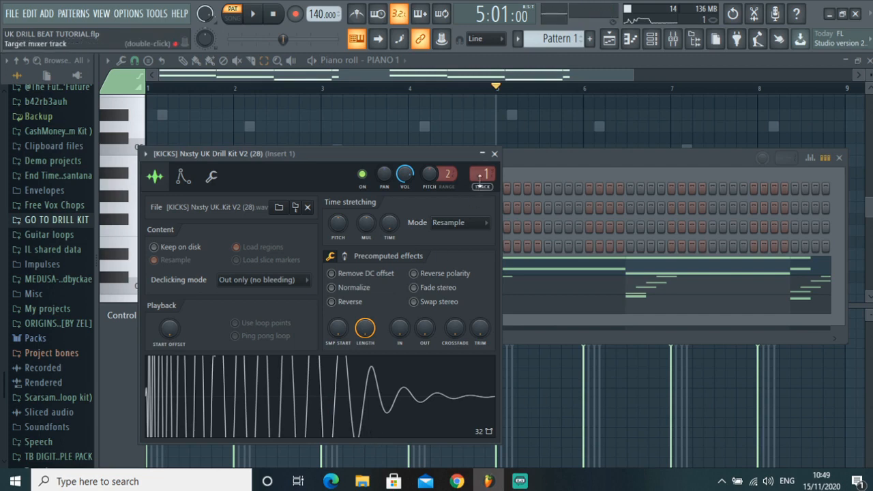
left_click(494, 154)
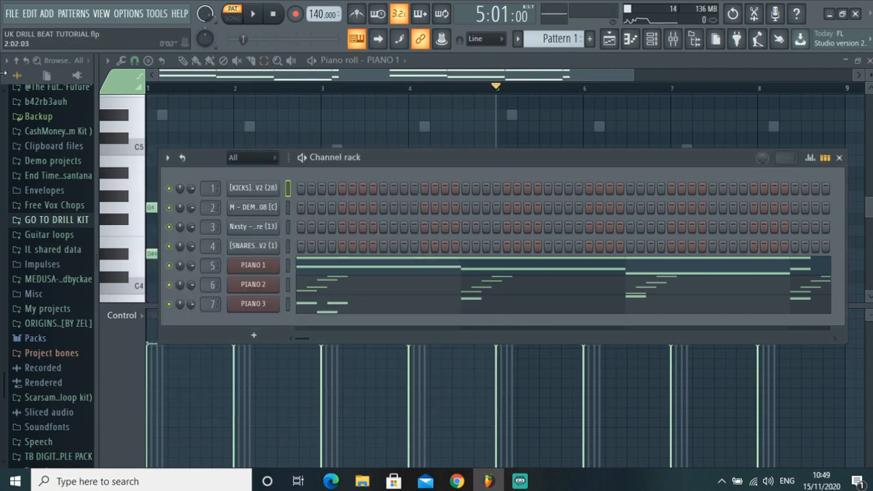
- Place Nxsty - Snare (13) hits on steps 1, 4 and 7 and open the channel in the piano roll
right_click(249, 230)
left_click(257, 228)
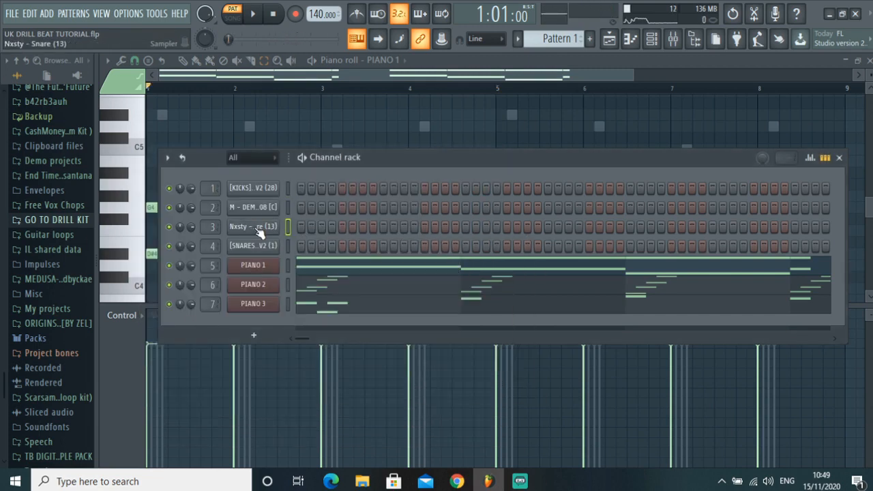
left_click(331, 227)
right_click(258, 230)
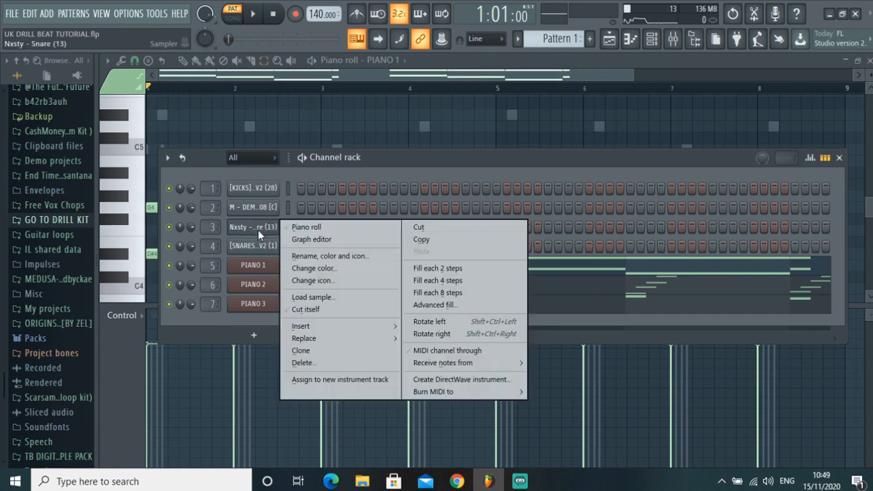
left_click(254, 228)
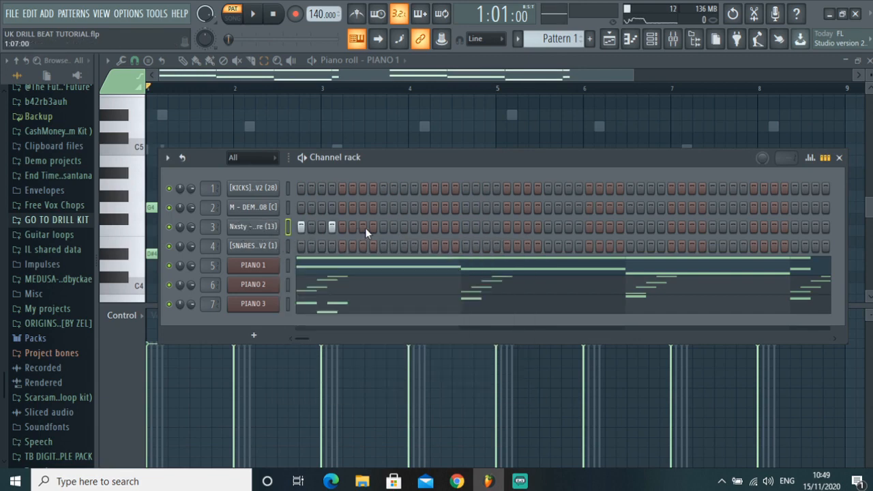
right_click(273, 232)
left_click(286, 226)
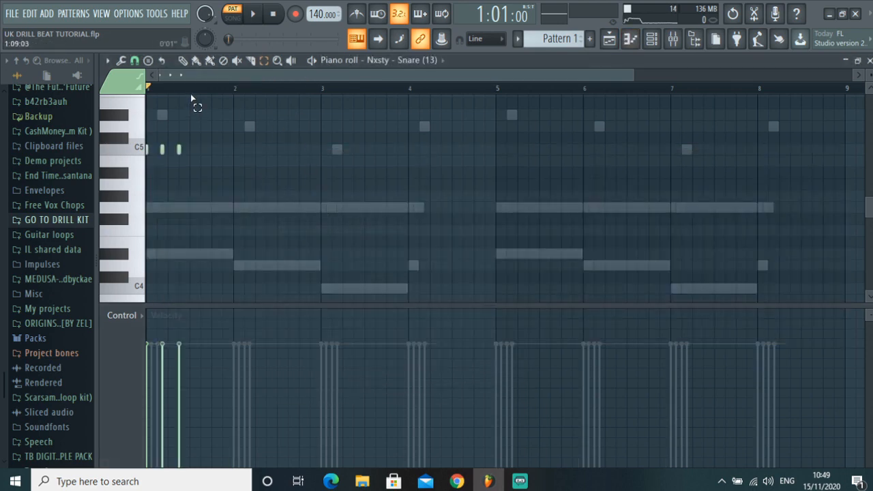
- Duplicate the three Snare (13) hits every half bar until the end of bar 8 and deselect the notes
left_click_drag(191, 99, 145, 157)
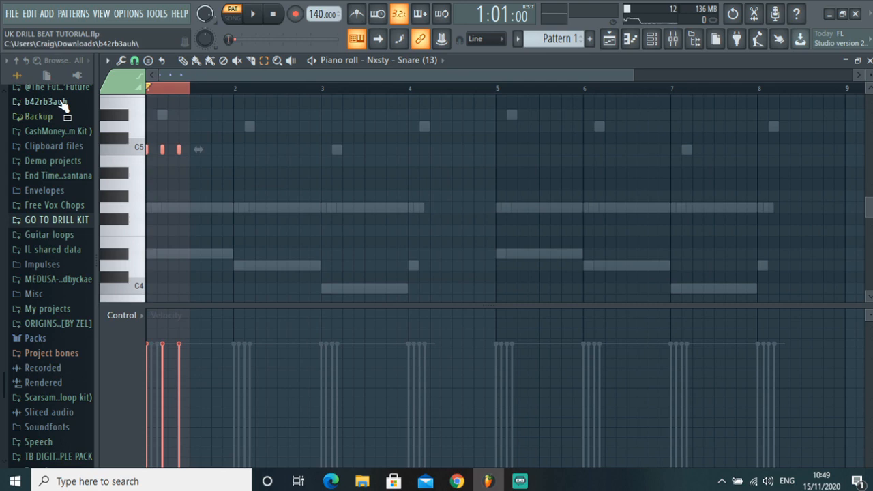
key("ctrl+b")
key("ctrl+b")
key("ctrl+b")
key("ctrl+b")
key("ctrl+b")
key("ctrl+b")
key("ctrl+b")
key("ctrl+b")
key("ctrl+b")
key("ctrl+b")
key("ctrl+b")
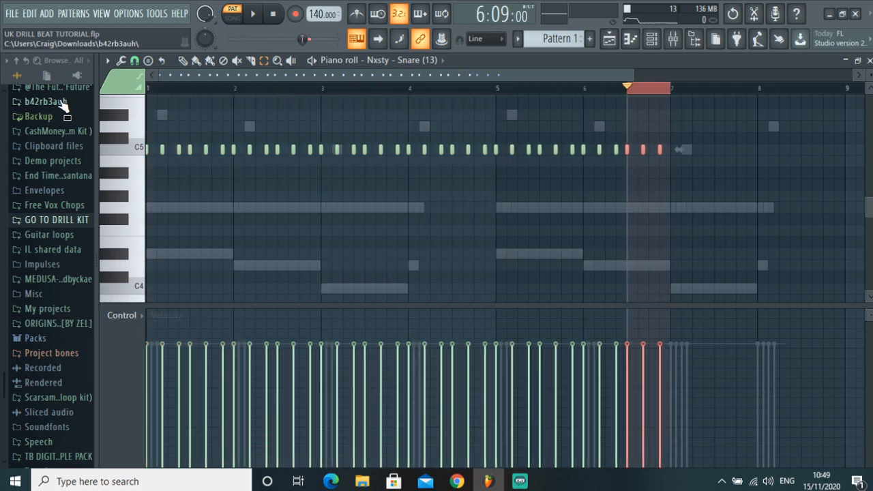
key("ctrl+b")
key("ctrl+b")
key("ctrl+b")
key("ctrl+b")
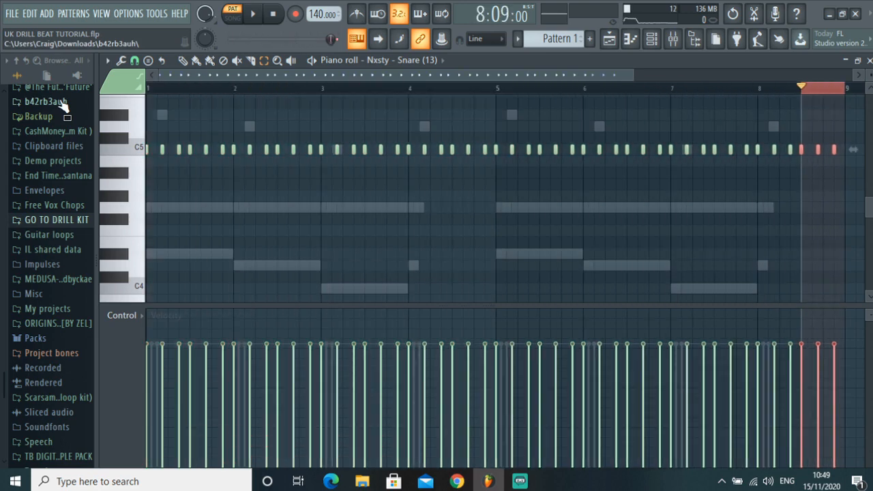
key("ctrl+d")
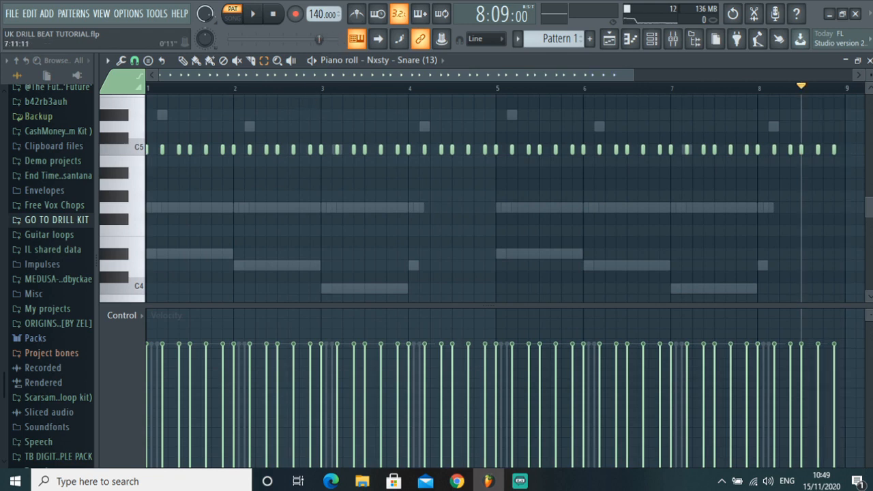
- Play the Snare (13) pattern together with the pianos, stop, and return to the start of the pattern
key("space")
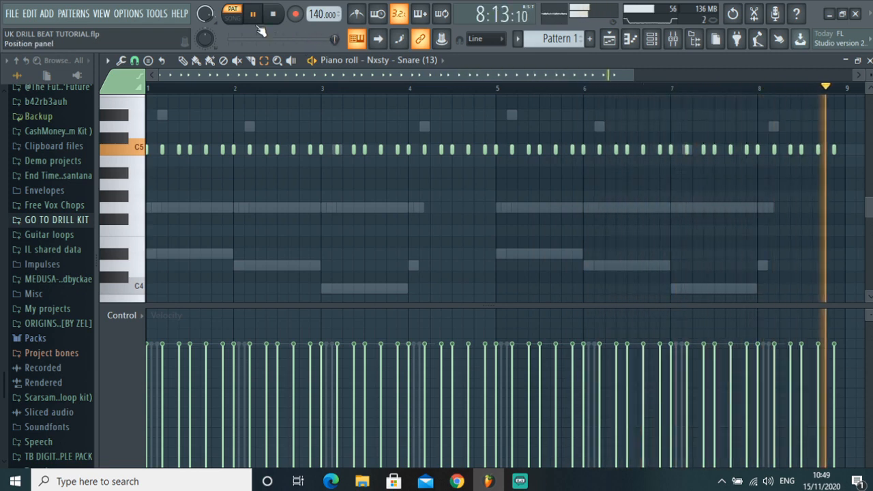
key("space")
left_click(147, 88)
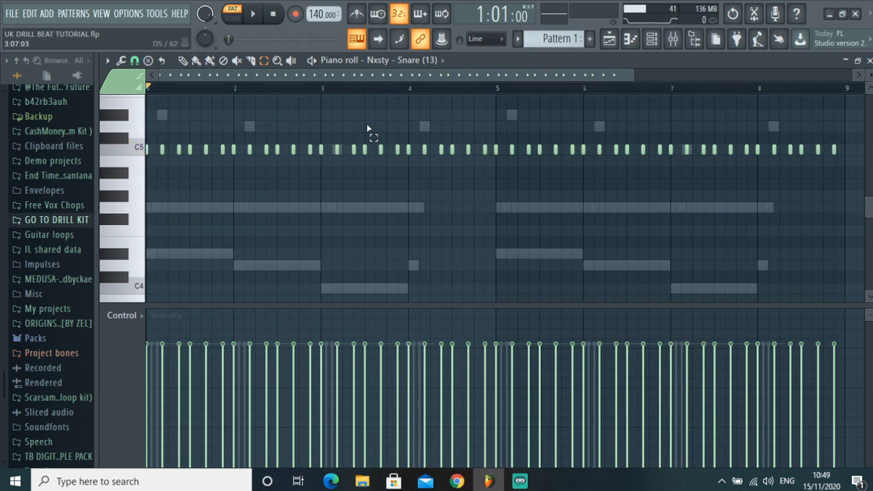
left_click_drag(632, 75, 802, 76)
left_click_drag(685, 162, 113, 141)
left_click_drag(722, 179, 123, 90)
left_click_drag(698, 210, 5, 99)
scroll(368, 191, "down", 2)
scroll(668, 224, "down", 2)
scroll(696, 234, "up", 6)
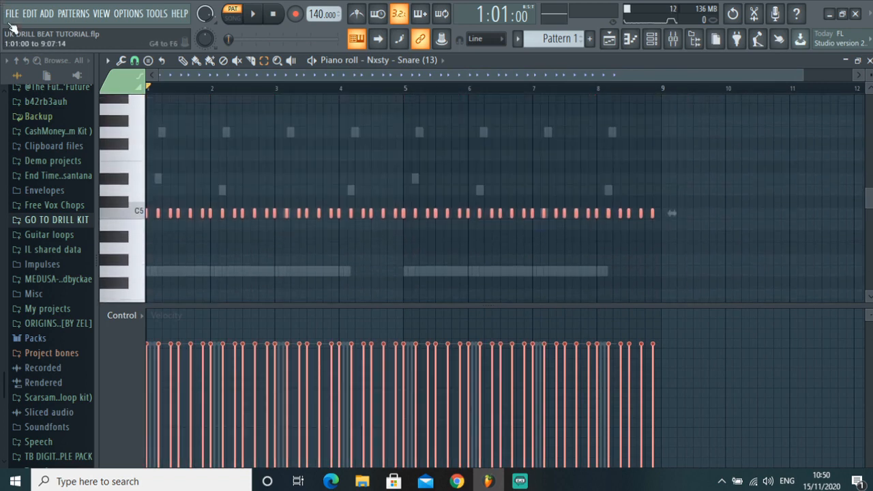
left_click(665, 208)
key("ctrl+a")
left_click(450, 290)
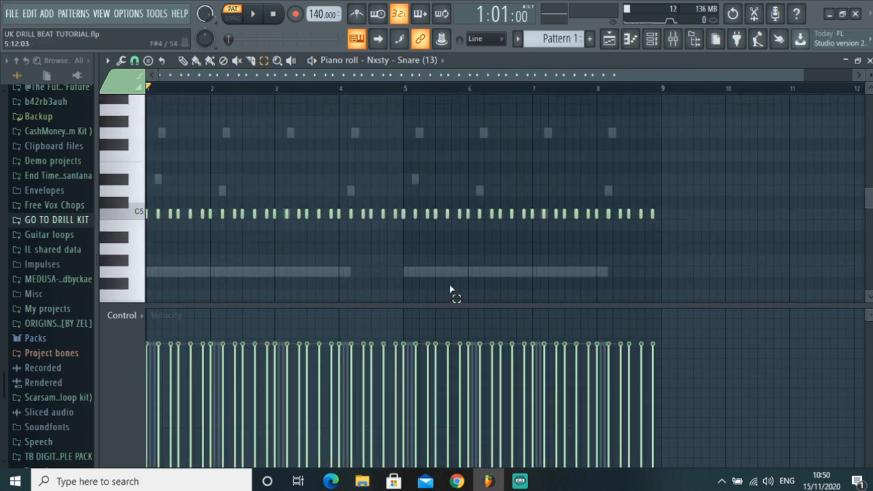
key("ctrl+a")
left_click(305, 101)
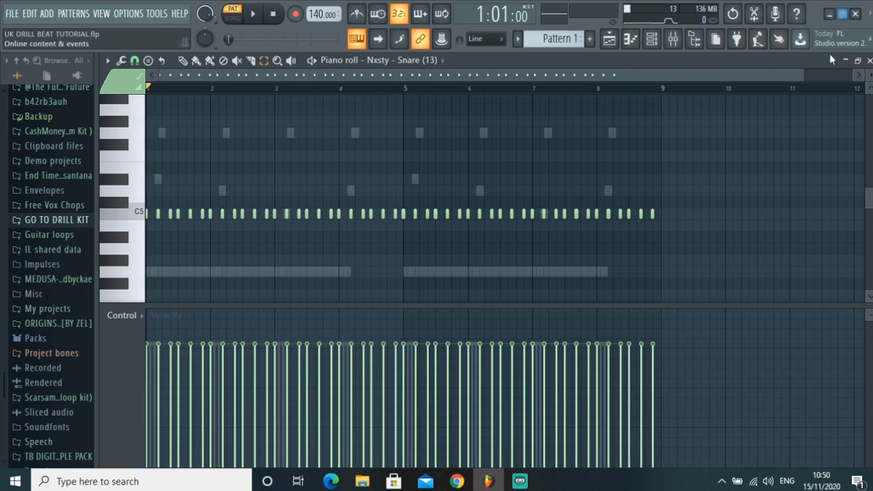
- Try adding extra Snare (13) hits on steps 3 and 8 of bar 1 with lowered velocities
left_click(652, 40)
left_click(182, 60)
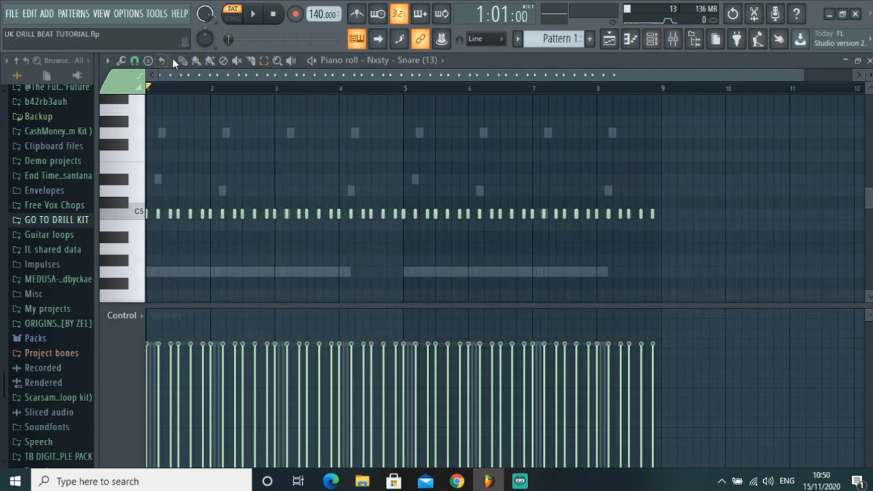
left_click(651, 38)
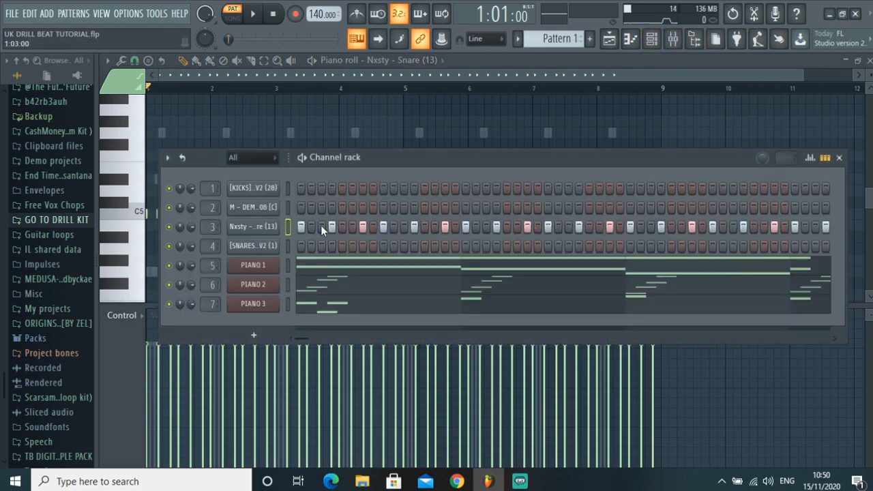
left_click(373, 227)
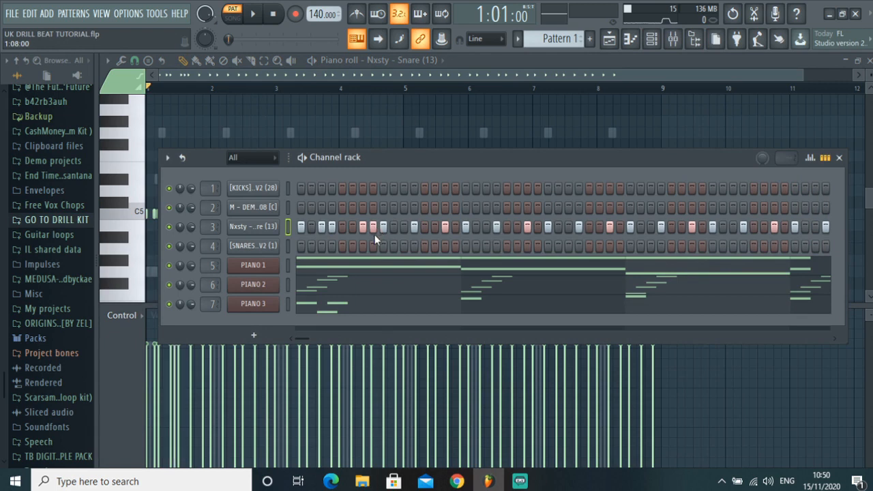
left_click(156, 395)
left_click(175, 413)
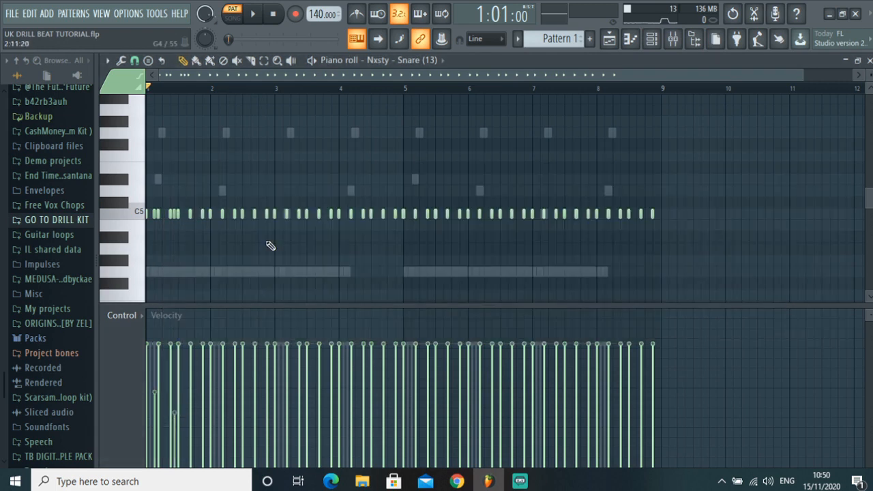
- Listen to the start of the pattern and remove the two extra Snare (13) hits from bar 1
left_click(253, 16)
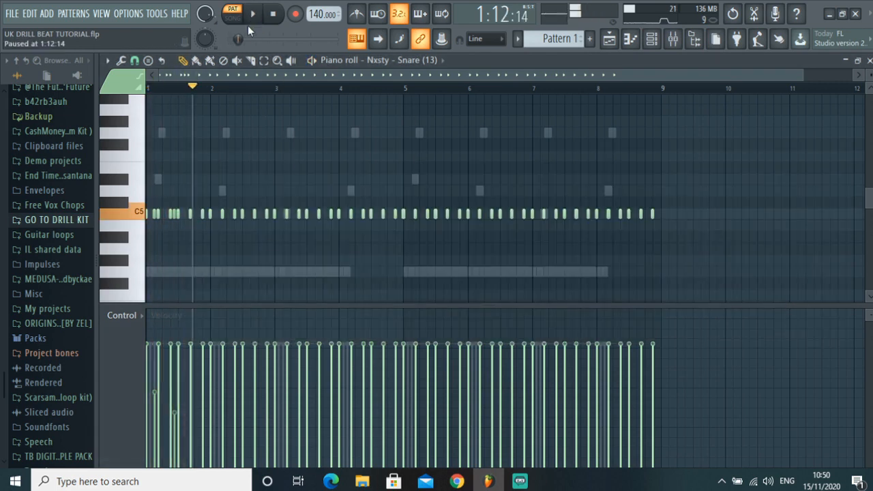
key("space")
right_click(158, 214)
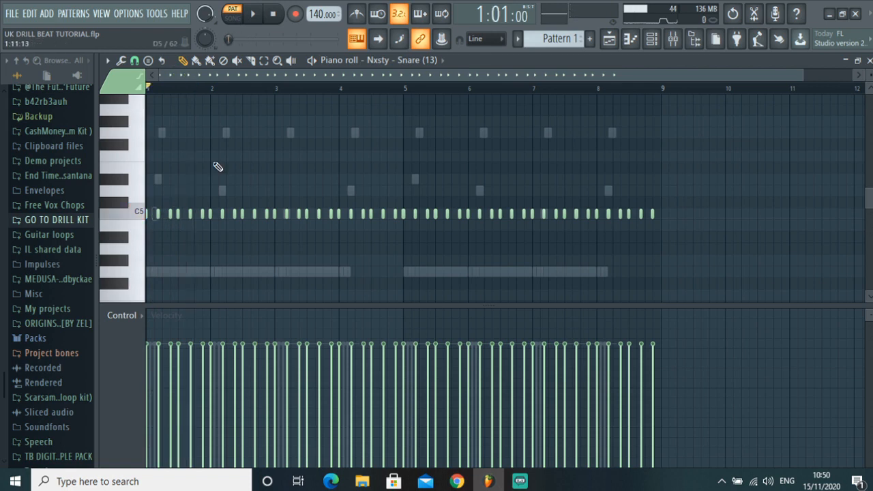
left_click_drag(804, 76, 672, 88)
left_click(615, 88)
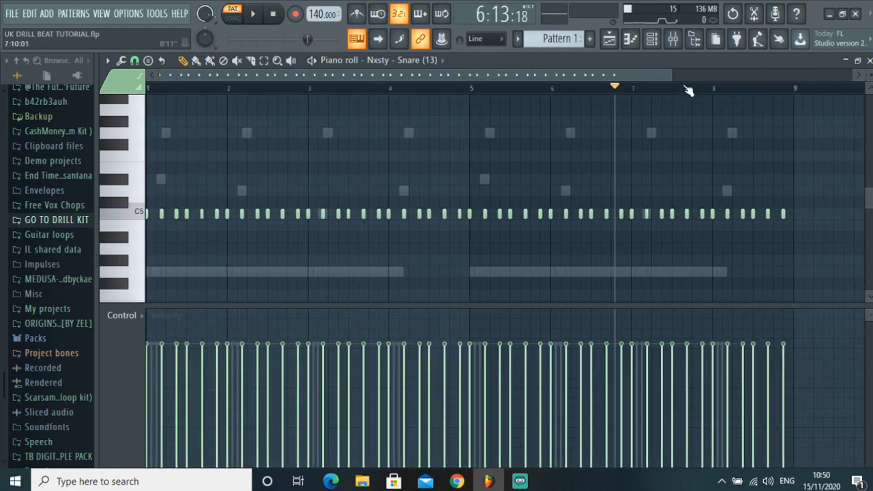
key("space")
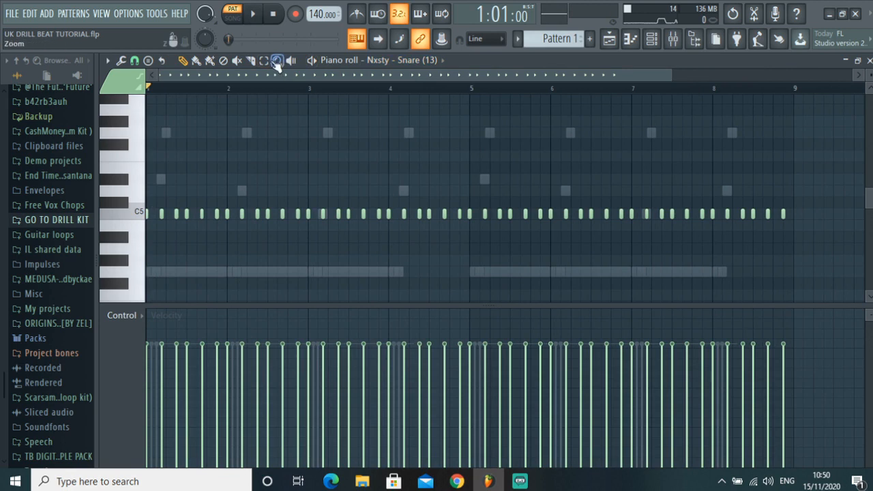
left_click(649, 42)
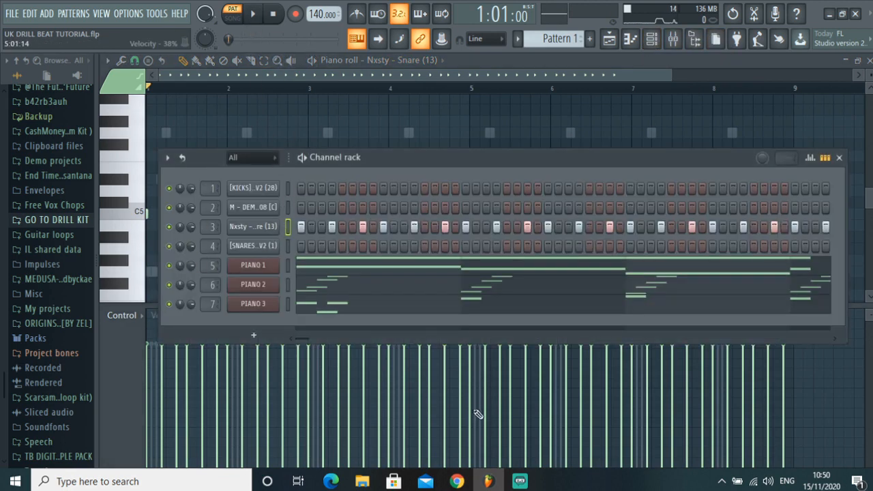
left_click(520, 481)
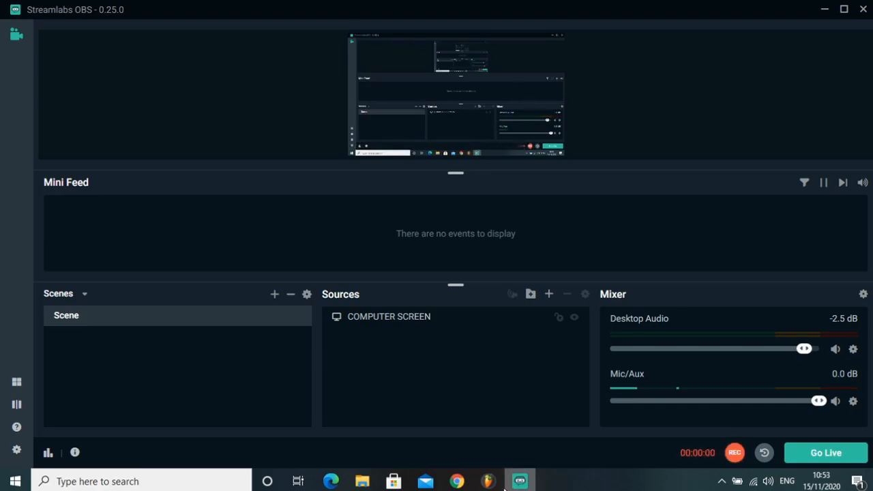
left_click(488, 481)
- Open the Snare (13) channel in the piano roll and review its hits and velocities across all eight bars
right_click(232, 175)
left_click(273, 178)
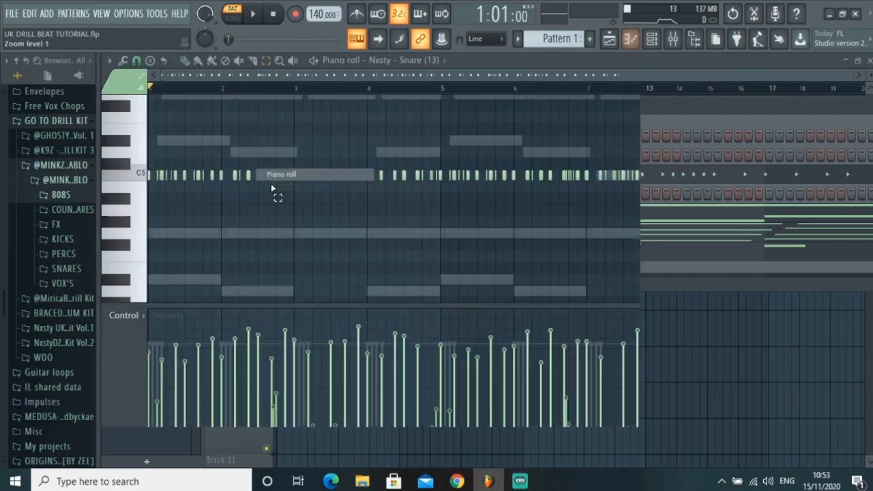
scroll(392, 133, "down", 1)
scroll(635, 198, "up", 2)
left_click_drag(778, 222, 680, 226)
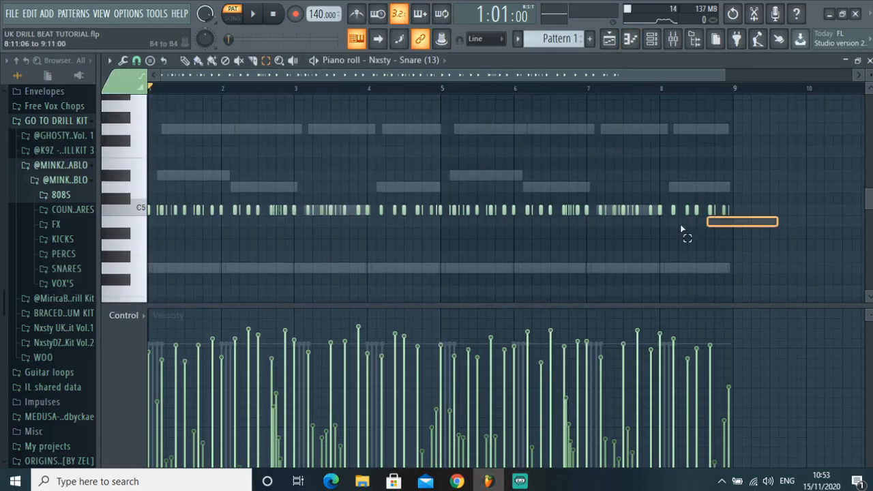
- Select all Snare (13) hits and examine the randomizer's pan and velocity level settings without applying them
left_click(125, 315)
left_click(136, 354)
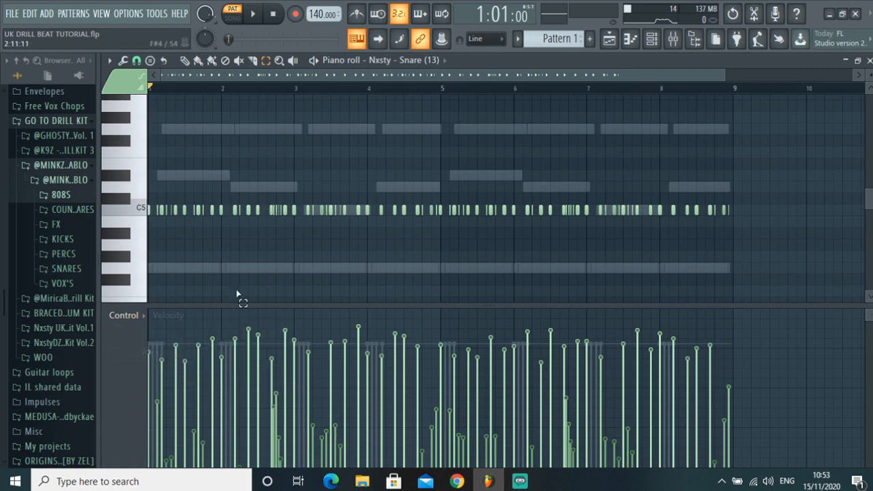
left_click_drag(766, 225, 191, 151)
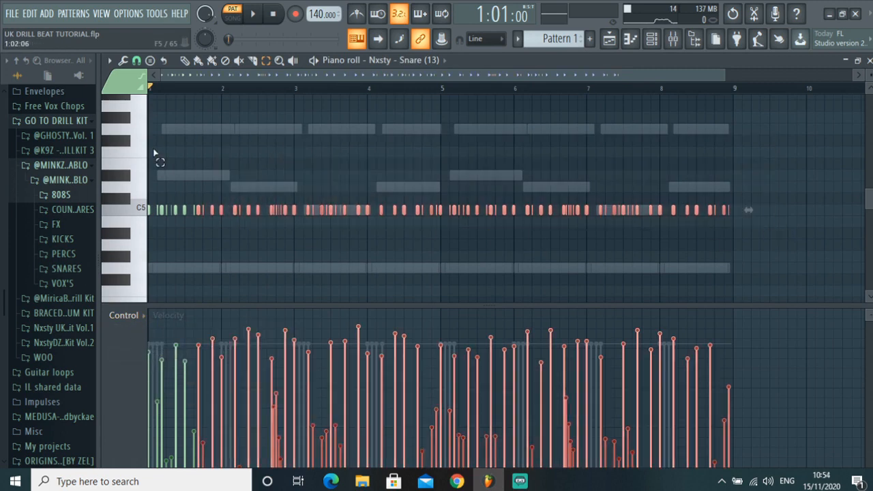
left_click_drag(802, 232, 152, 180)
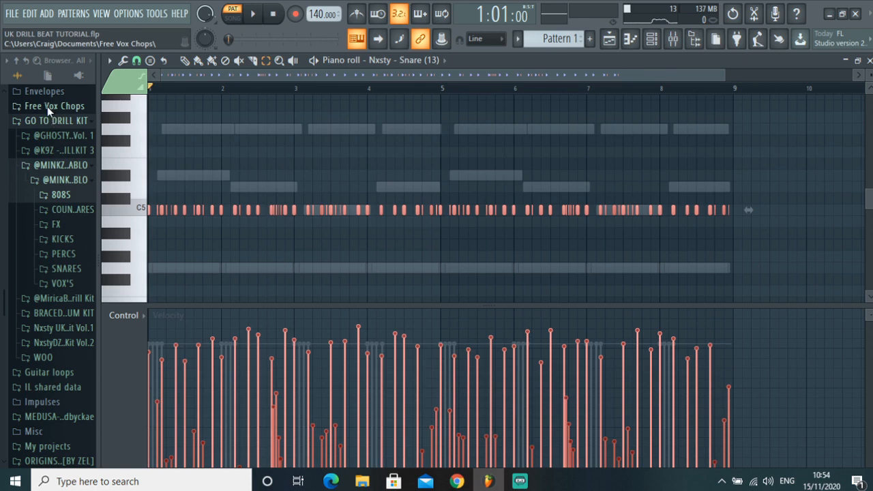
key("alt+r")
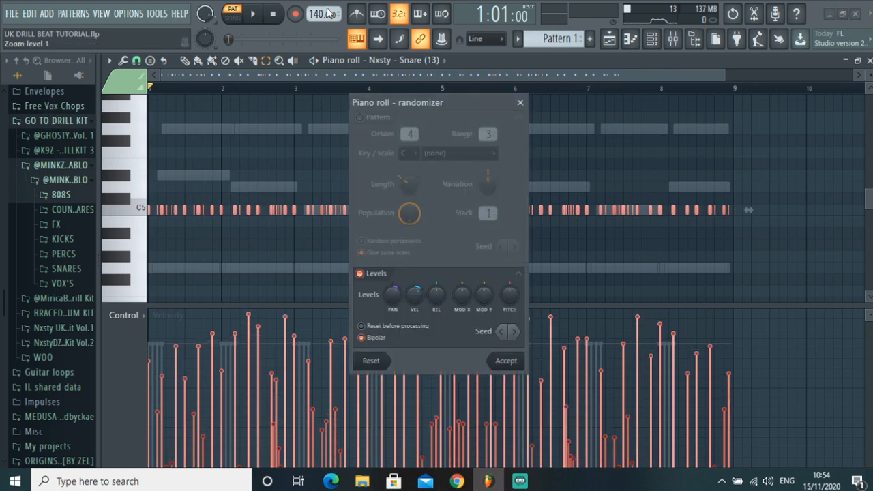
left_click(519, 102)
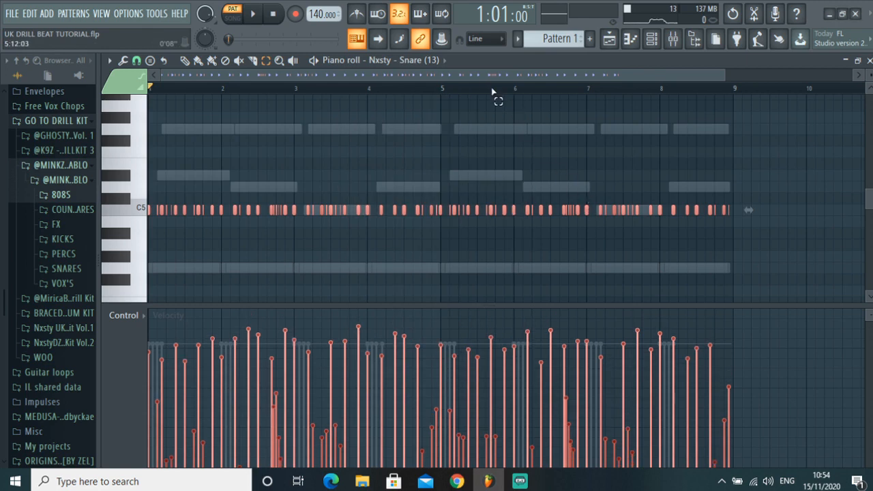
left_click_drag(778, 225, 1, 78)
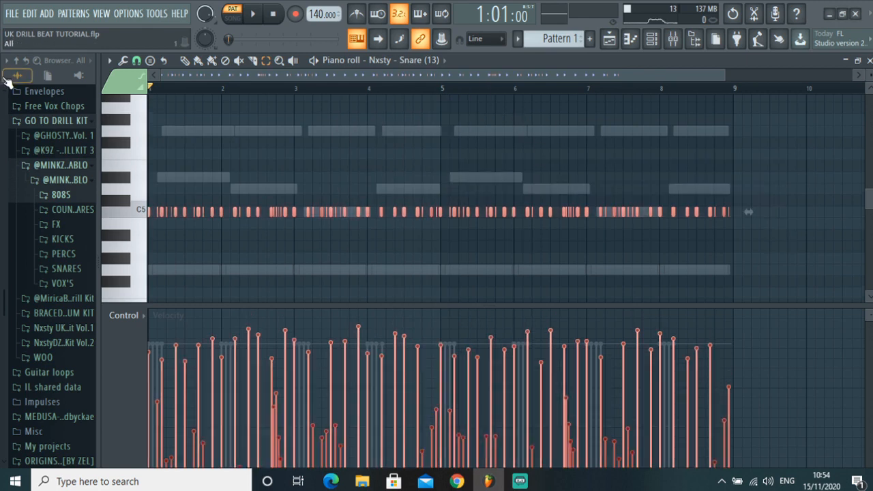
key("alt+r")
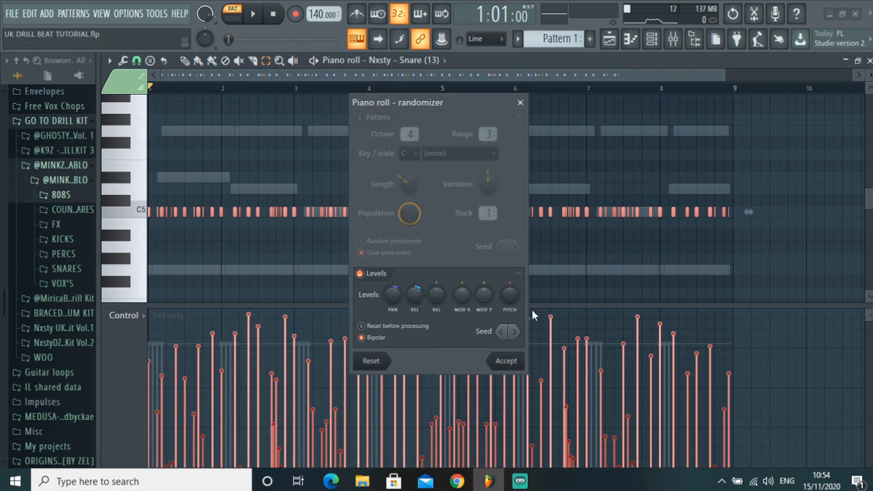
left_click(528, 100)
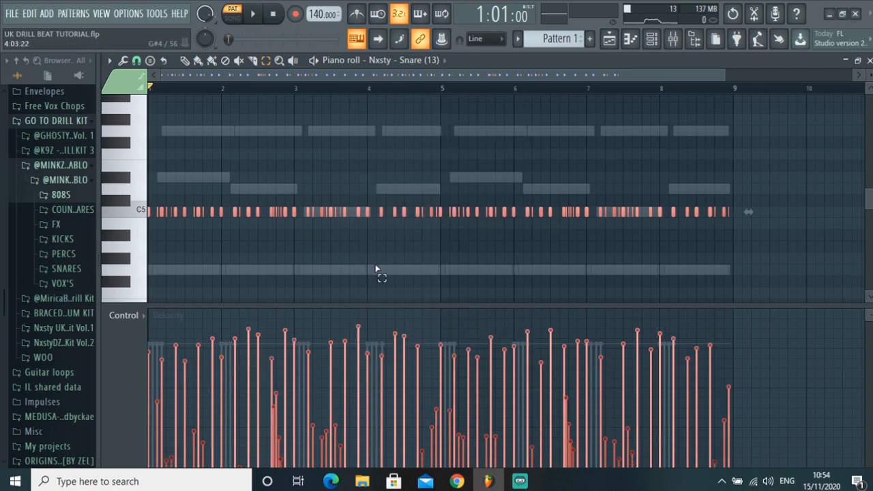
- View the note pan values of the Snare (13) hits, return to note velocity, and review the hits across all eight bars
left_click(123, 315)
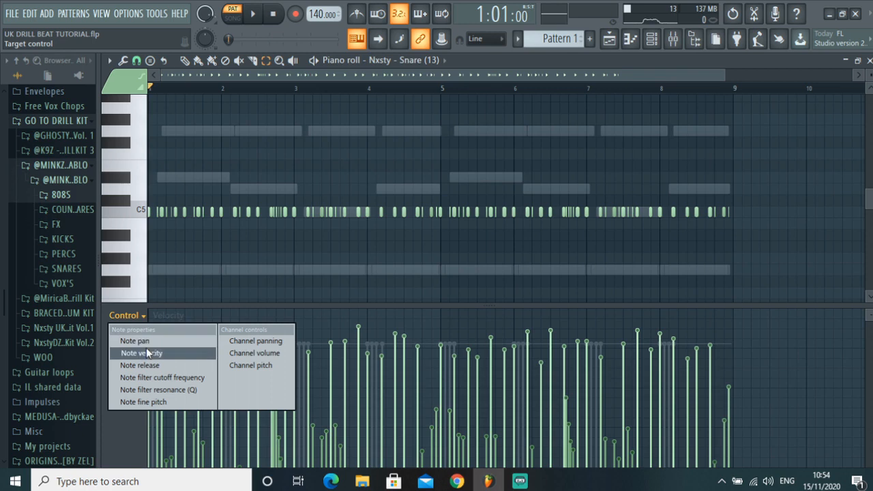
left_click(157, 341)
left_click(116, 315)
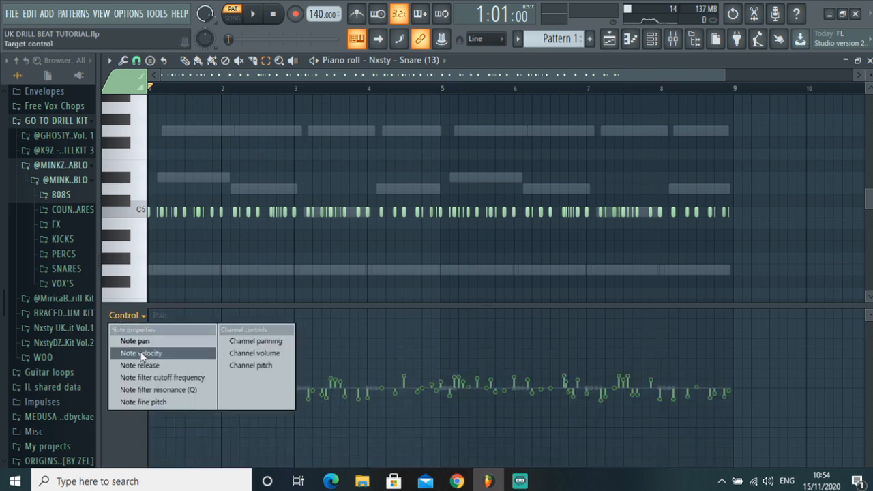
left_click(144, 353)
left_click_drag(782, 251, 222, 122)
left_click(399, 99)
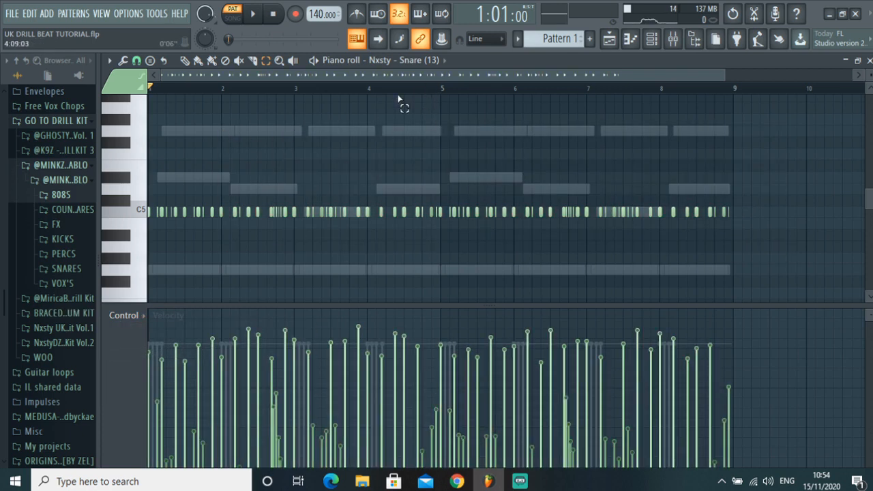
left_click_drag(767, 251, 149, 124)
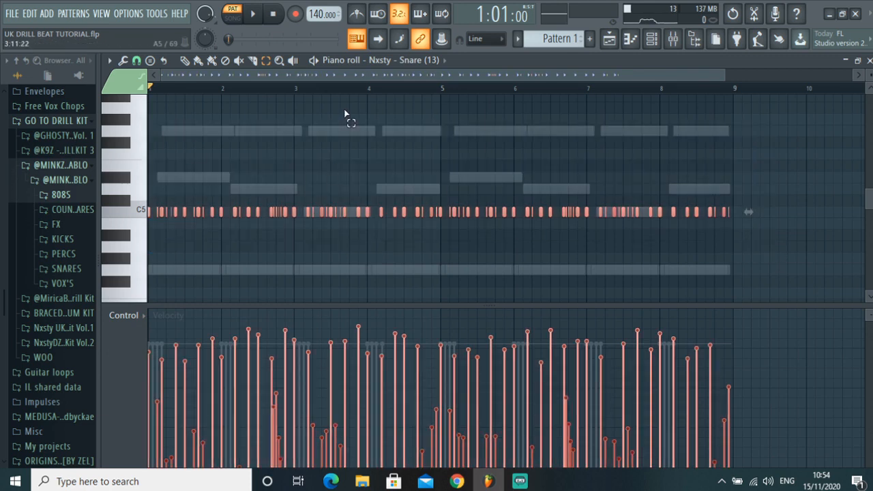
left_click(421, 256)
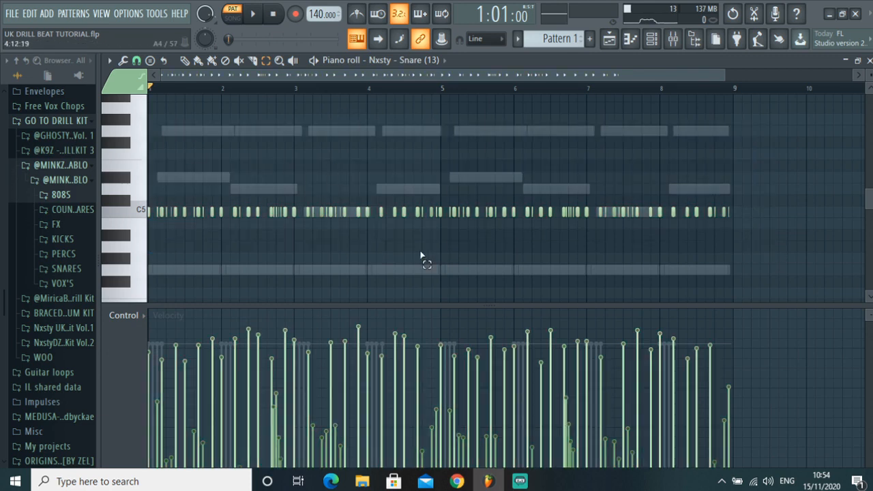
left_click(418, 214)
left_click(332, 219)
- Play the Snare (13) pattern with the pianos into bar 8, stop, and return to the start
left_click(253, 16)
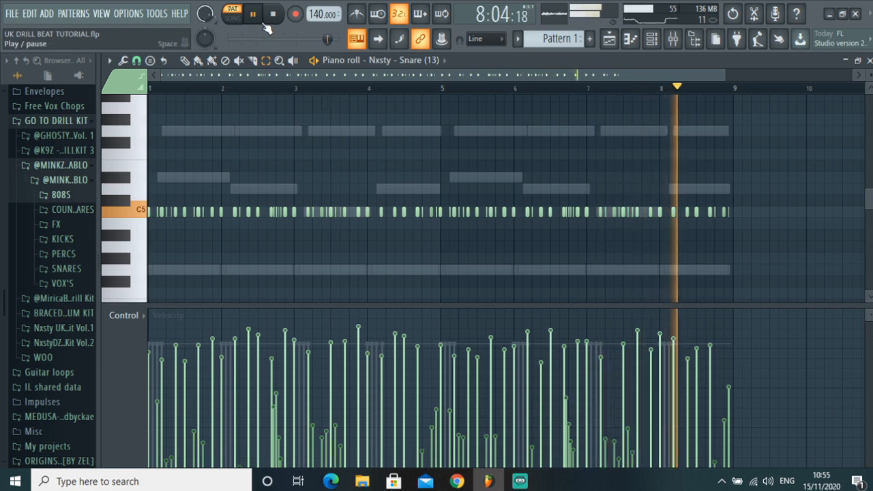
left_click(262, 21)
left_click(273, 14)
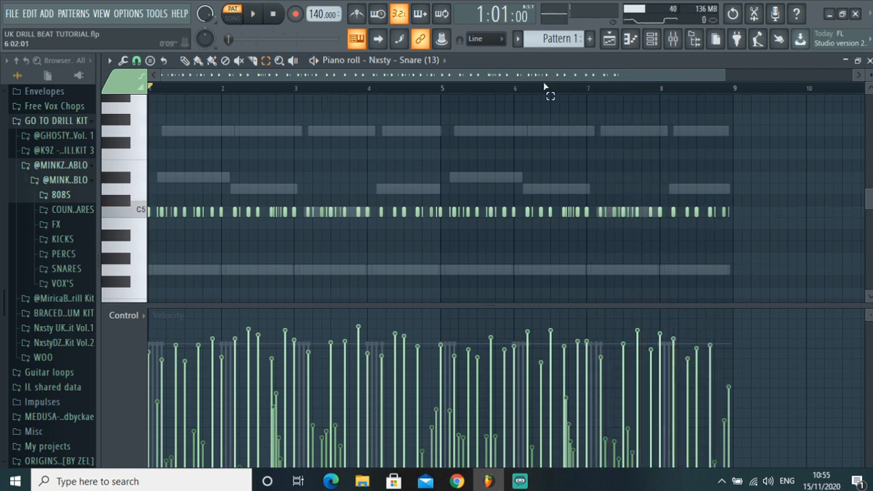
- Add a hit on step 9 of bar 1 for the [SNARES] Nxsty UK Drill Kit V2 (1) channel
left_click(653, 39)
left_click(242, 194)
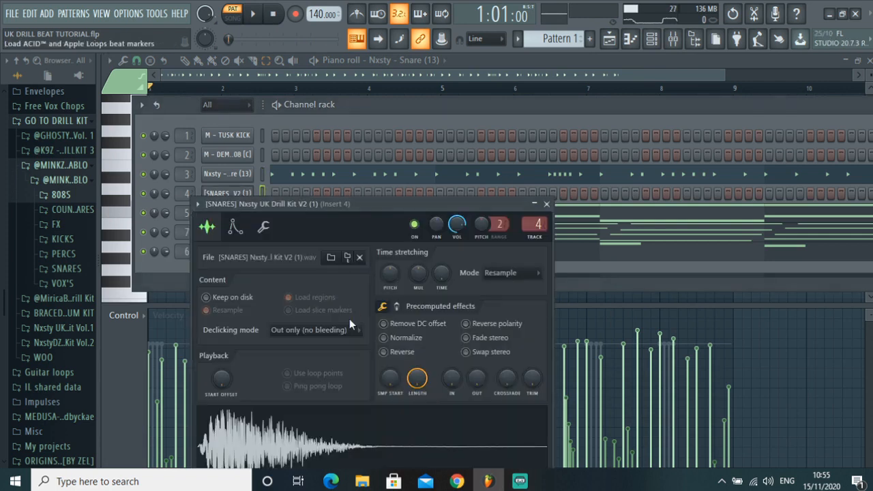
left_click(550, 215)
left_click(390, 178)
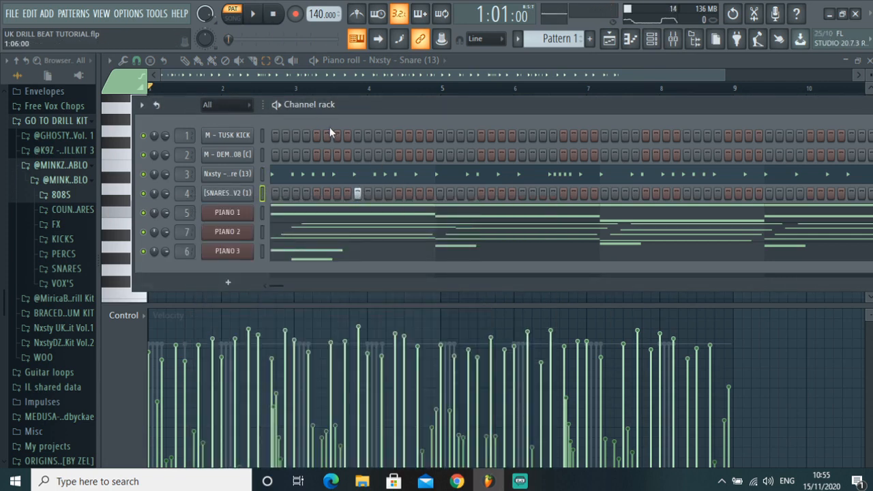
- During playback, add [SNARES] Nxsty UK Drill Kit V2 (1) hits on bar 2 steps 3 and 15, bar 3 steps 9 and 15, and bar 4 step 13
left_click(252, 14)
key("space")
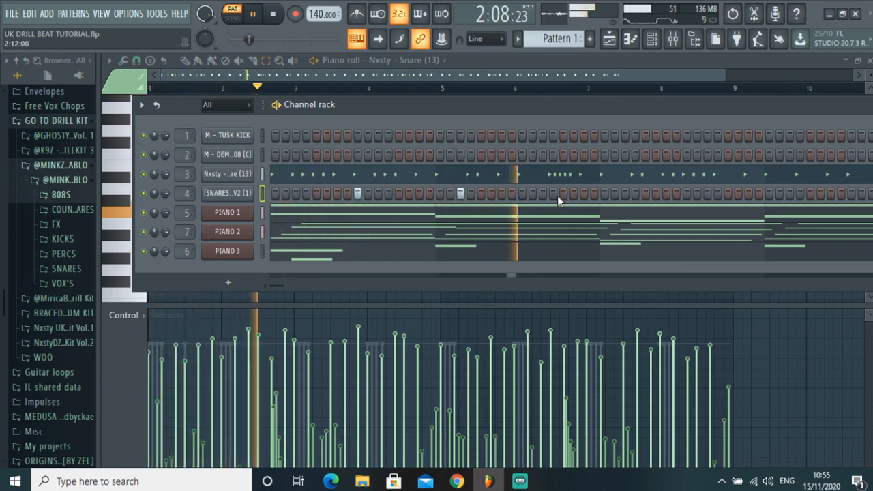
left_click(228, 39)
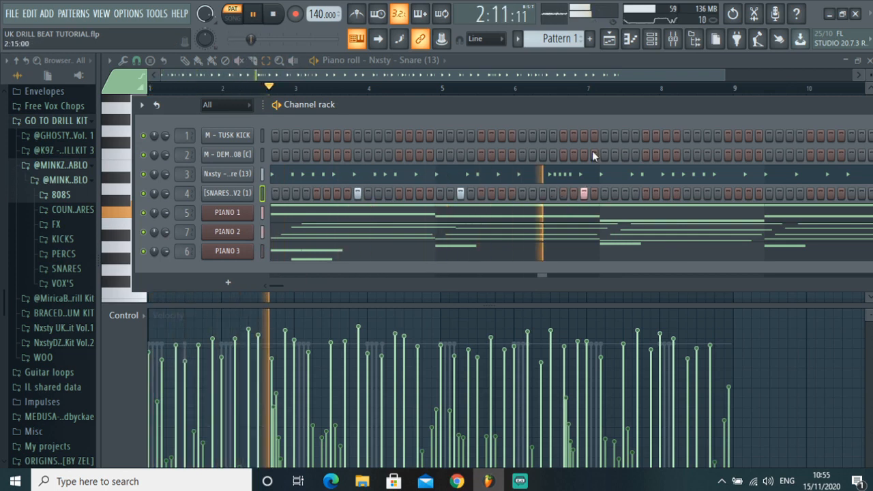
left_click_drag(598, 104, 439, 91)
left_click(528, 180)
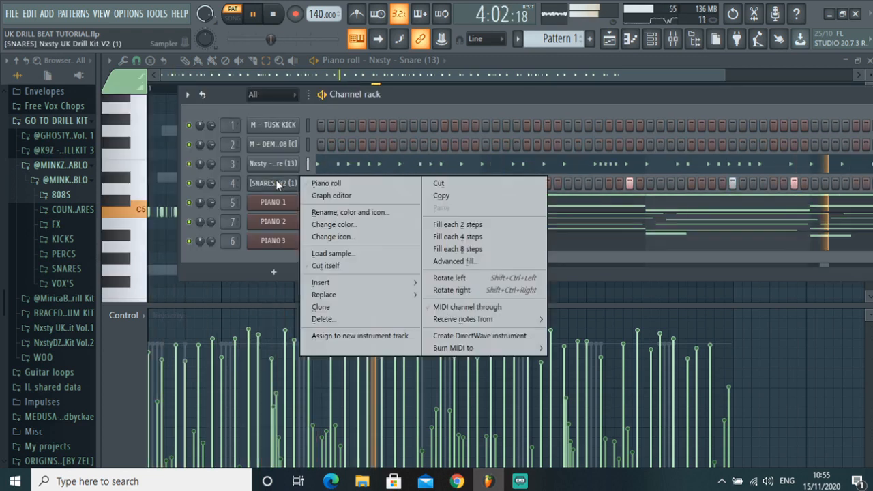
- Duplicate the [SNARES] channel's hits from bars 1–4 into bars 5–8 in the piano roll, and return playback to the start
left_click(324, 187)
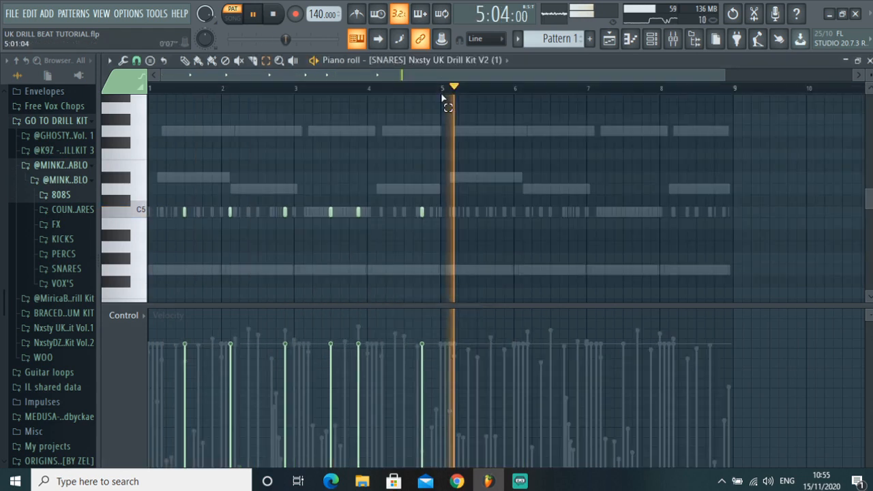
left_click_drag(442, 99, 6, 140)
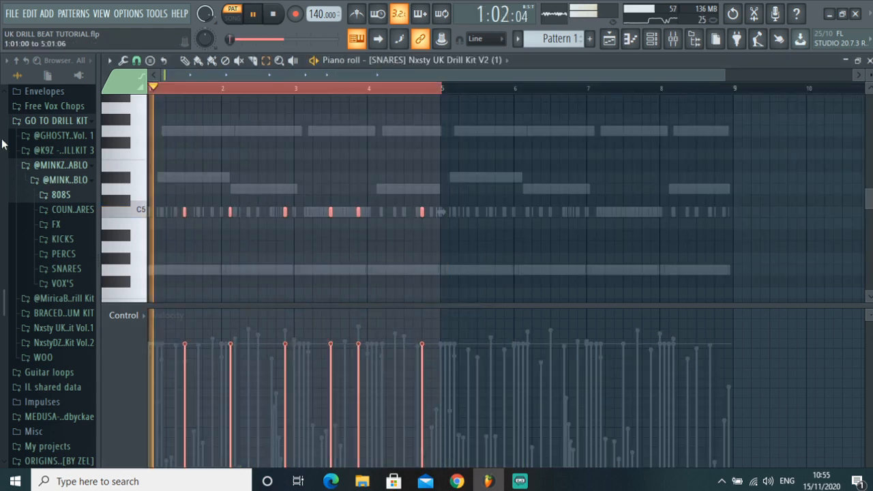
left_click(258, 14)
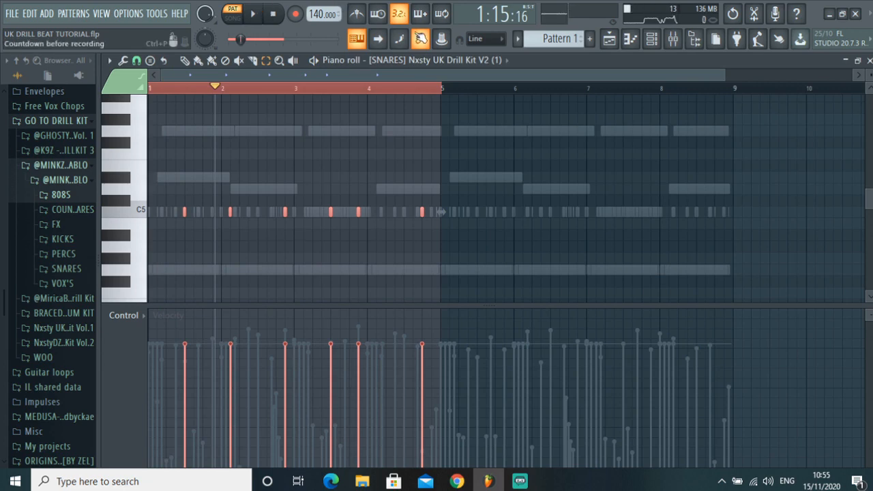
left_click(442, 100)
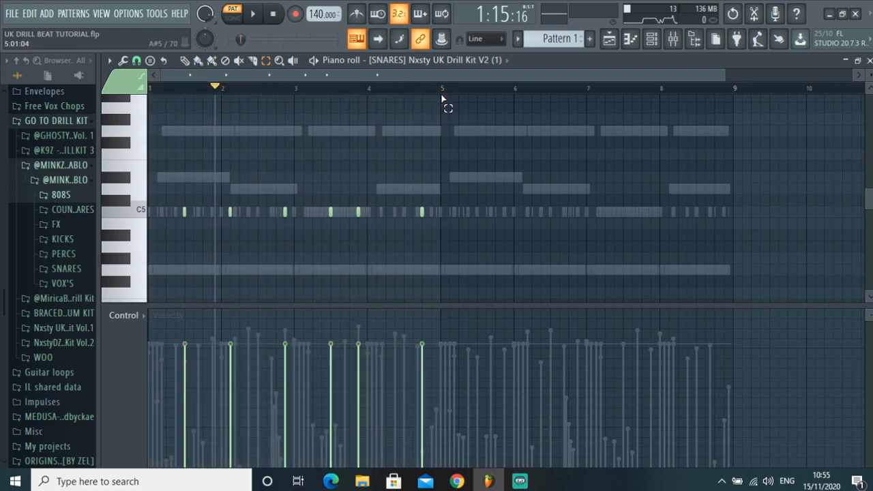
left_click_drag(442, 100, 2, 120)
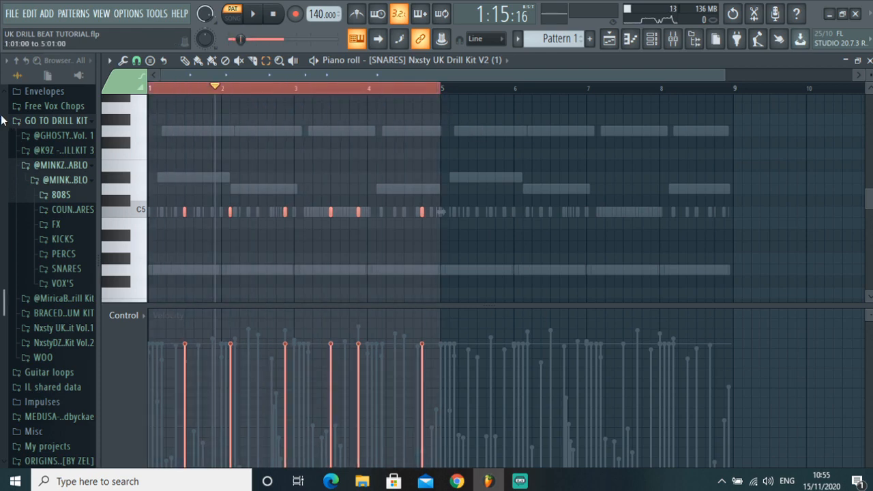
key("ctrl+b")
left_click(268, 87)
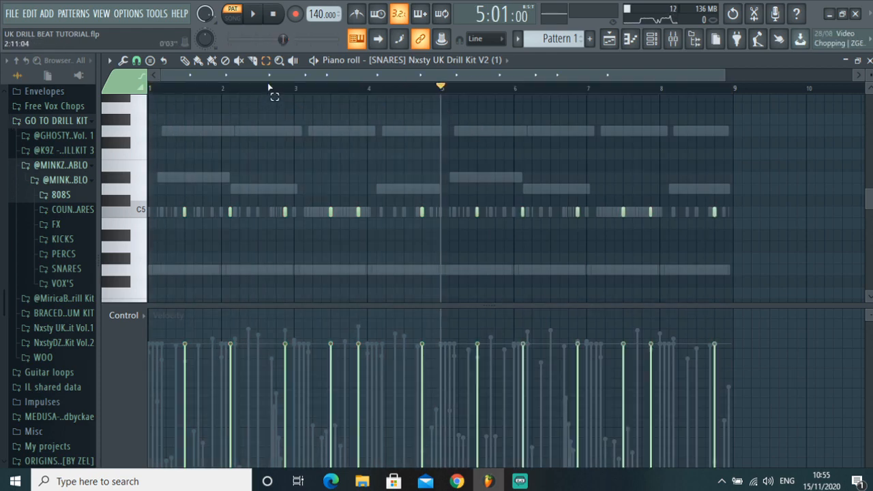
left_click(273, 14)
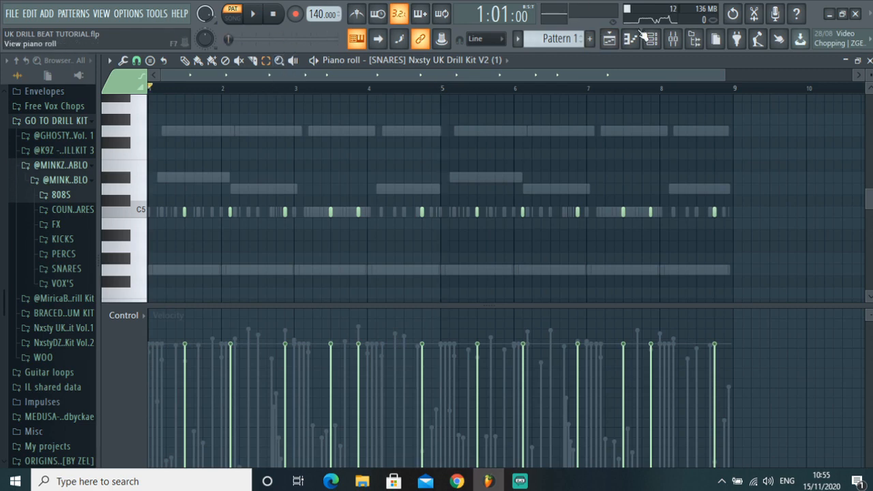
- Try moving the [SNARES] channel's early bar 2 hit from step 3 to step 5 and start playback
left_click(652, 39)
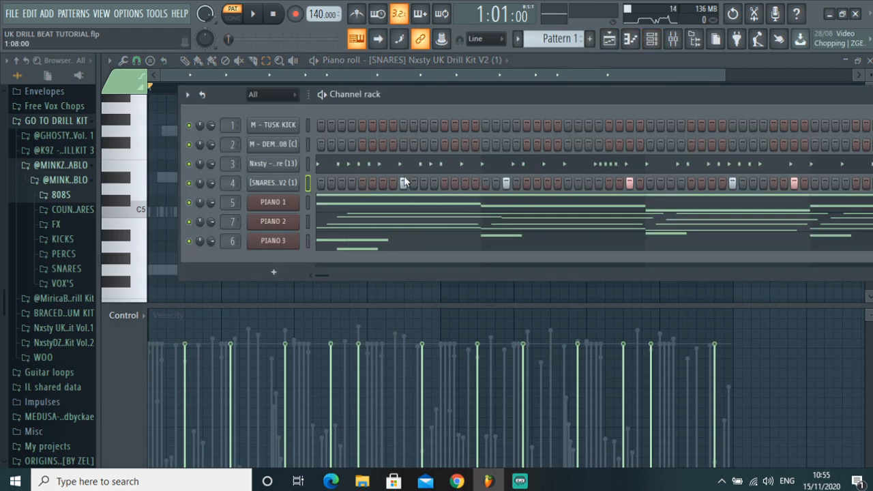
left_click_drag(552, 104, 434, 212)
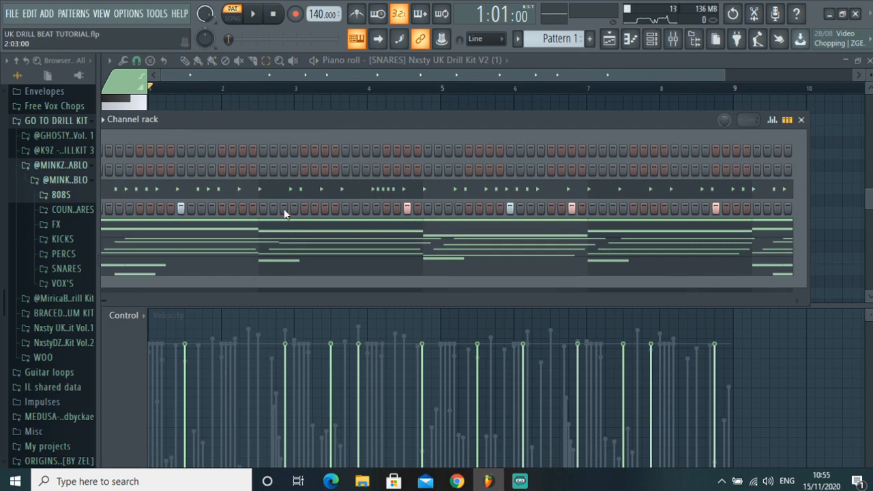
left_click(305, 212)
key("space")
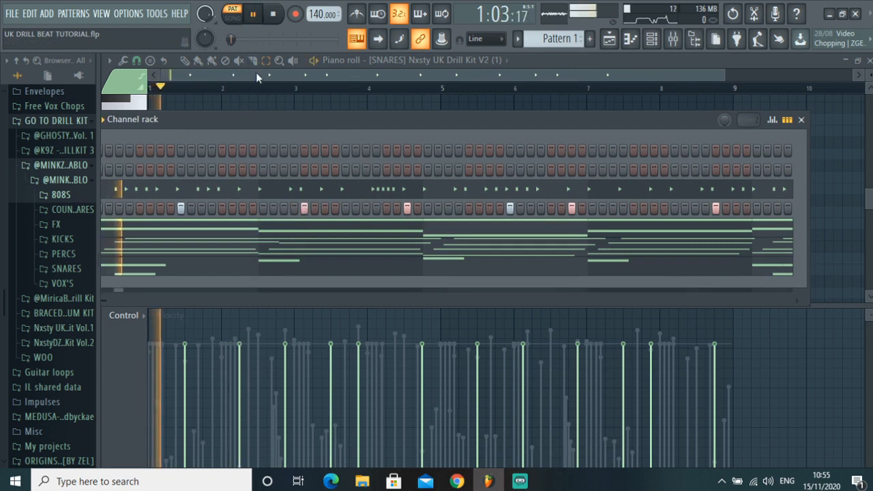
- Put the [SNARES] channel's bar 2 hit back on step 3 and stop playback at the start
left_click(302, 210)
left_click(284, 208)
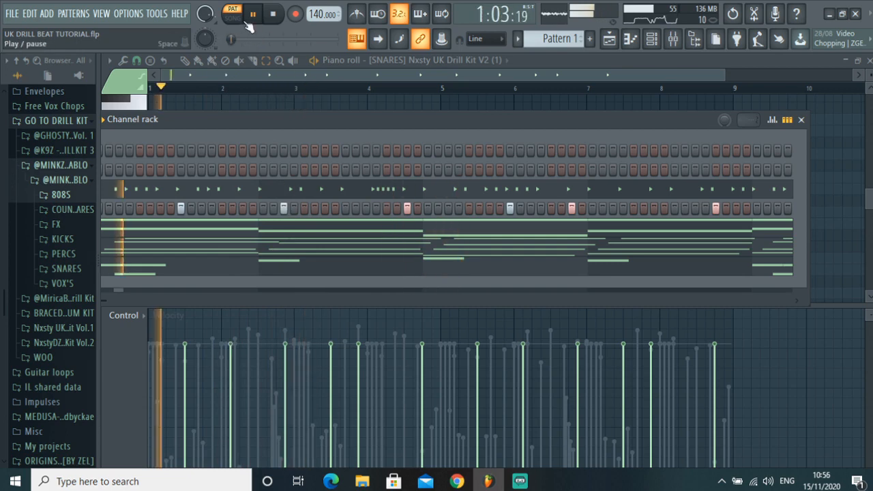
left_click(250, 21)
left_click(273, 15)
- Review the placement of the [SNARES] Nxsty UK Drill Kit V2 (1) hits in the step sequencer and across the eight-bar piano roll
left_click_drag(232, 119, 420, 126)
right_click(253, 220)
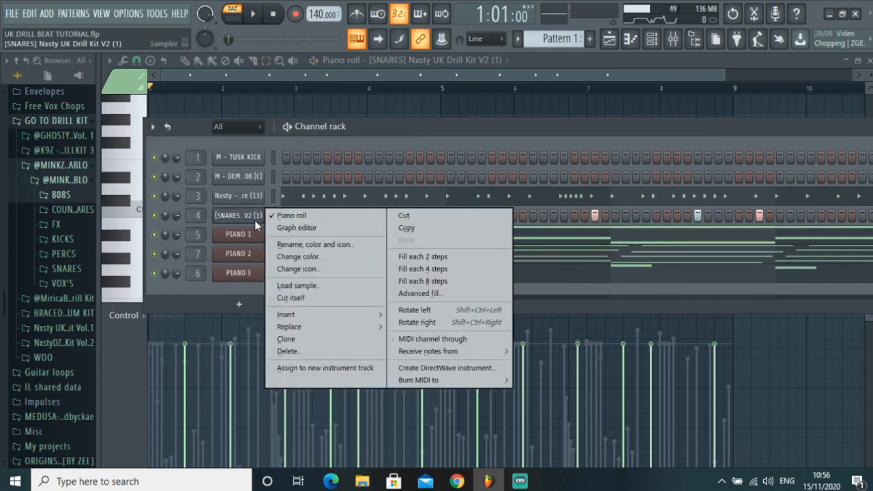
right_click(253, 219)
right_click(249, 218)
right_click(249, 217)
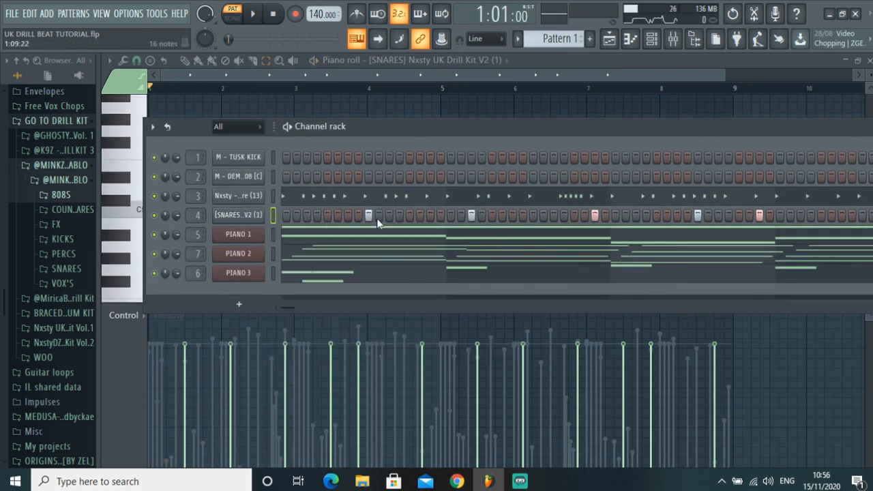
left_click_drag(357, 128, 242, 99)
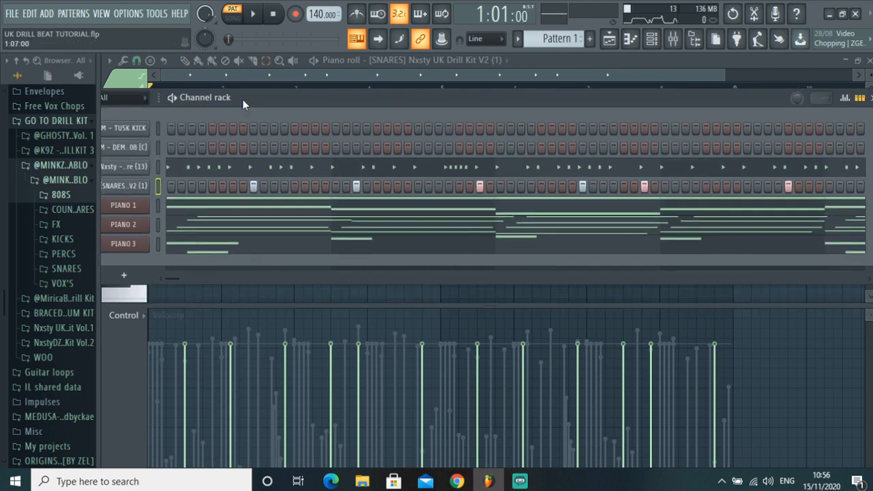
left_click(254, 186)
left_click(254, 186)
left_click(253, 187)
left_click(254, 188)
left_click_drag(419, 97, 426, 233)
left_click(329, 214)
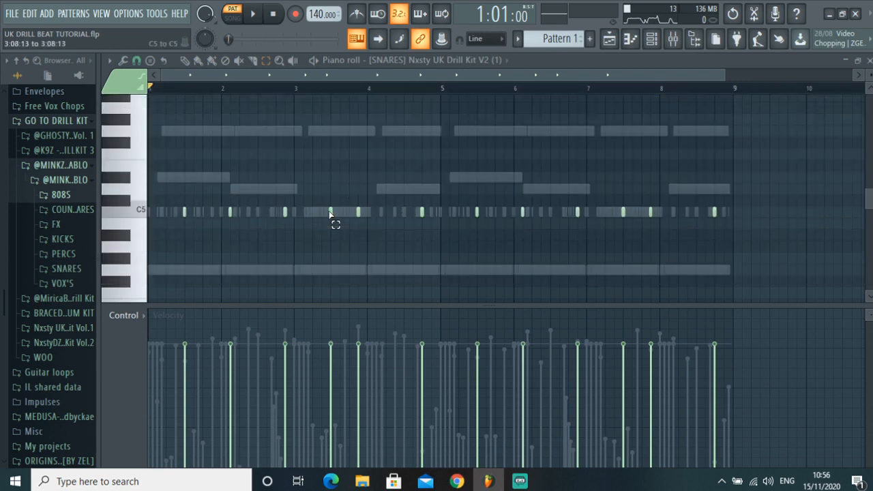
- Play the pattern from the start to check the [SNARES] hits against the other channels in the piano roll
left_click(476, 214)
left_click(623, 213)
left_click(620, 230)
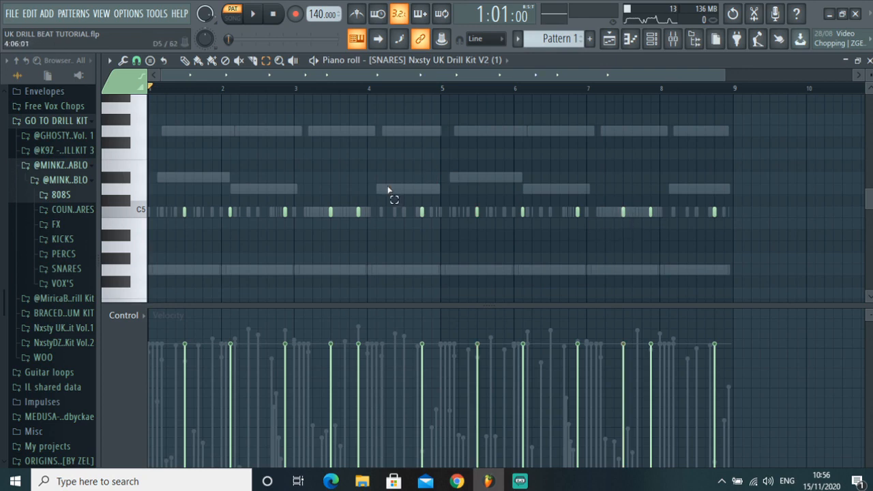
left_click(251, 18)
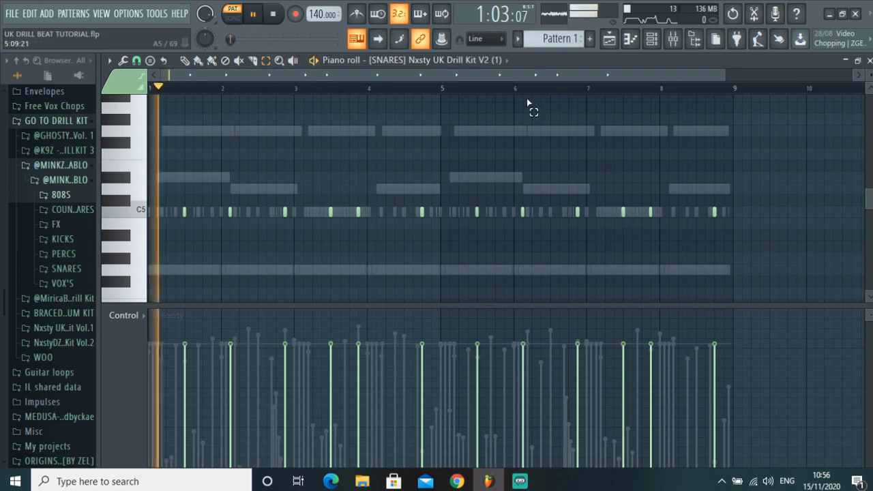
- Show the channel rack above the piano roll, enlarge it to reveal all seven channels and stop playback
left_click(651, 39)
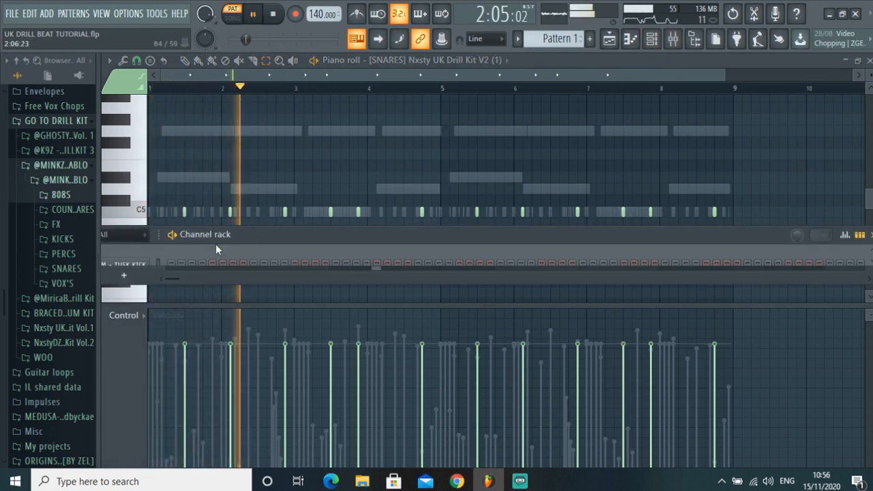
left_click_drag(216, 244, 321, 147)
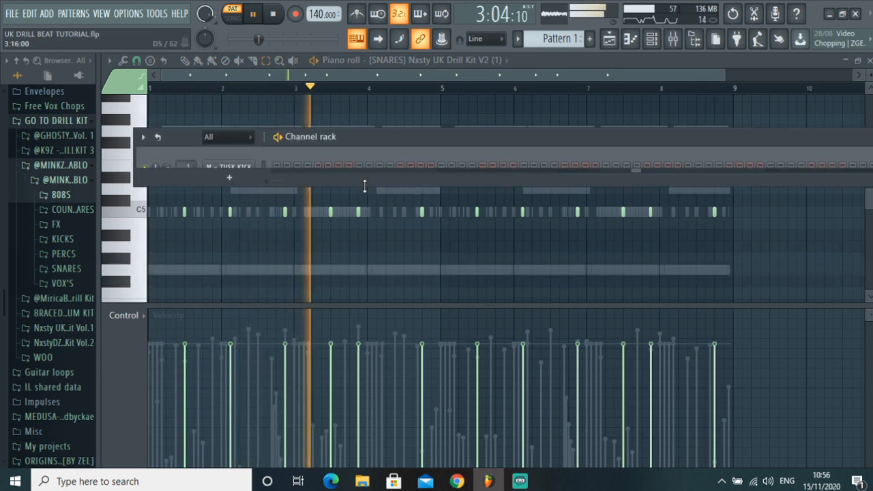
left_click_drag(365, 182, 374, 311)
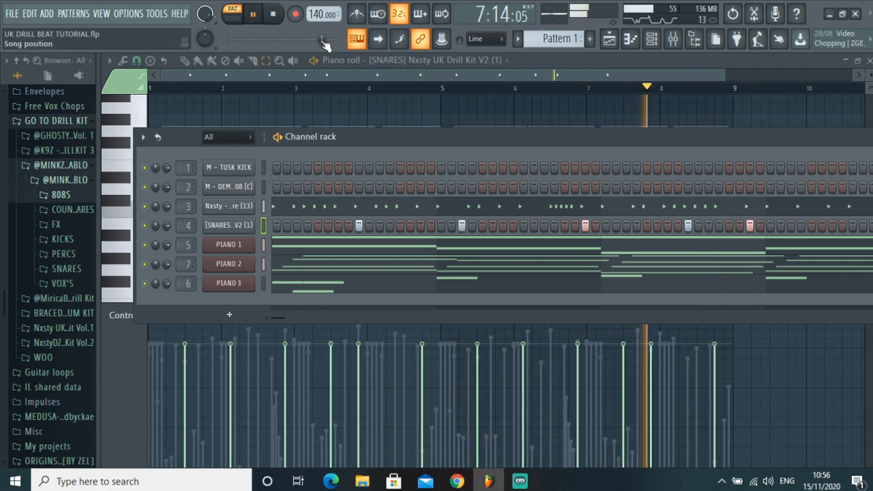
key("space")
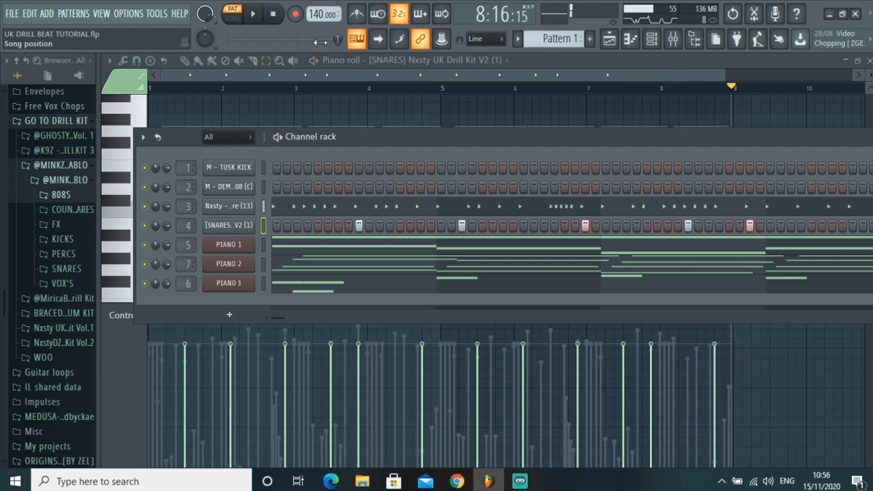
- Expand the NxstyDZ Kit Vol.2 folder in the sample browser down to its sound category folders
scroll(69, 313, "down", 5)
left_click(63, 176)
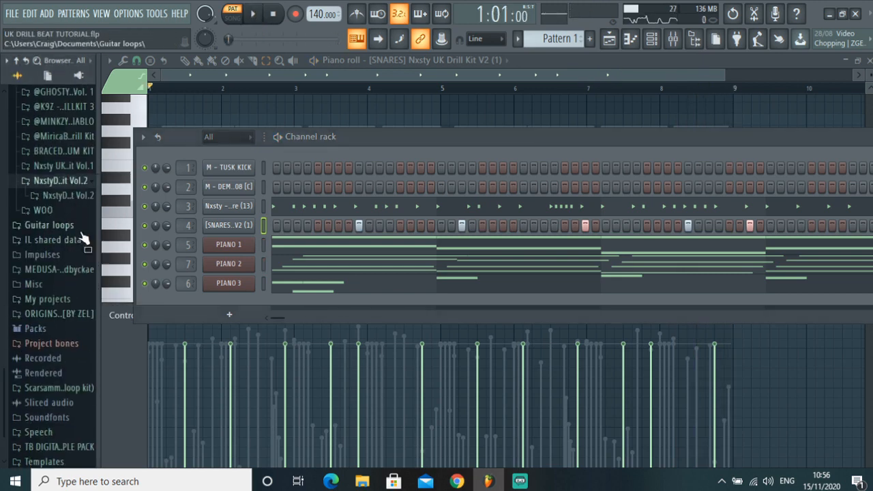
left_click(77, 180)
scroll(82, 222, "down", 3)
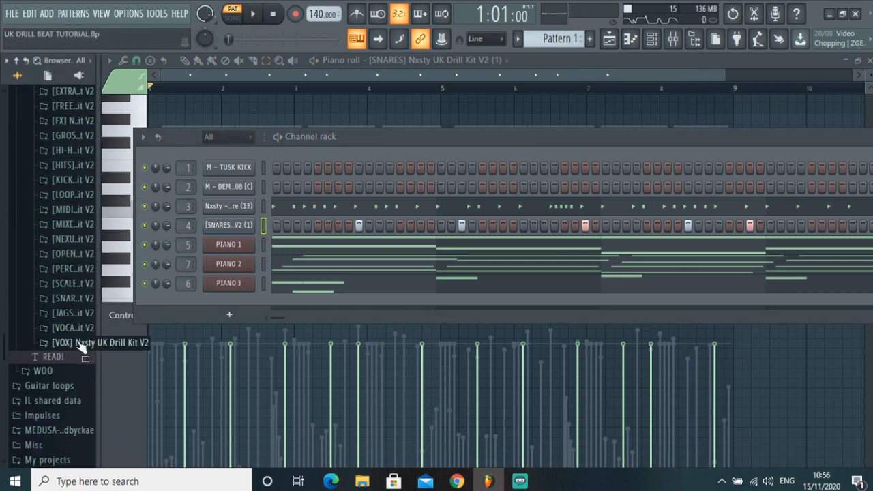
left_click(75, 300)
scroll(70, 292, "up", 4)
left_click(72, 203)
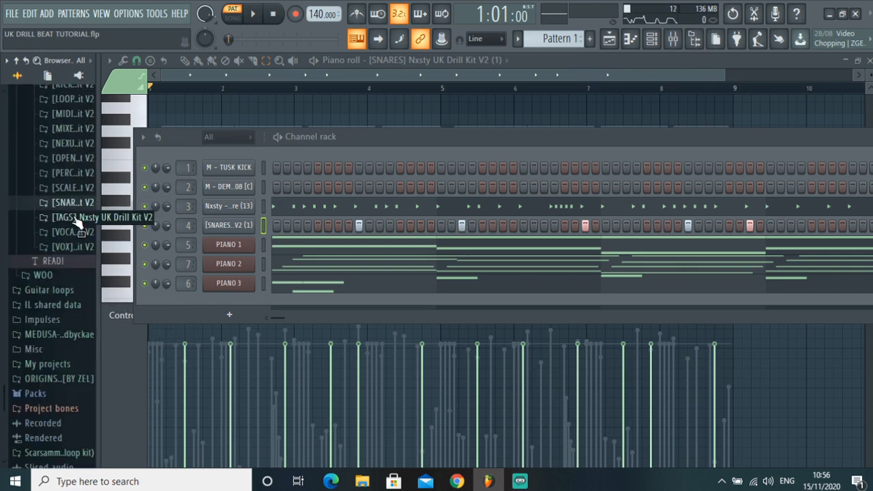
scroll(78, 221, "up", 3)
scroll(73, 300, "up", 3)
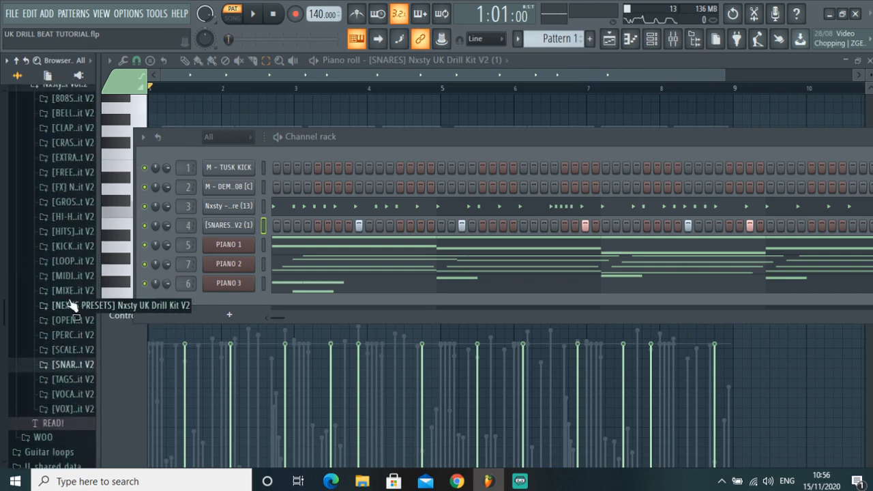
scroll(68, 307, "up", 3)
scroll(71, 293, "down", 8)
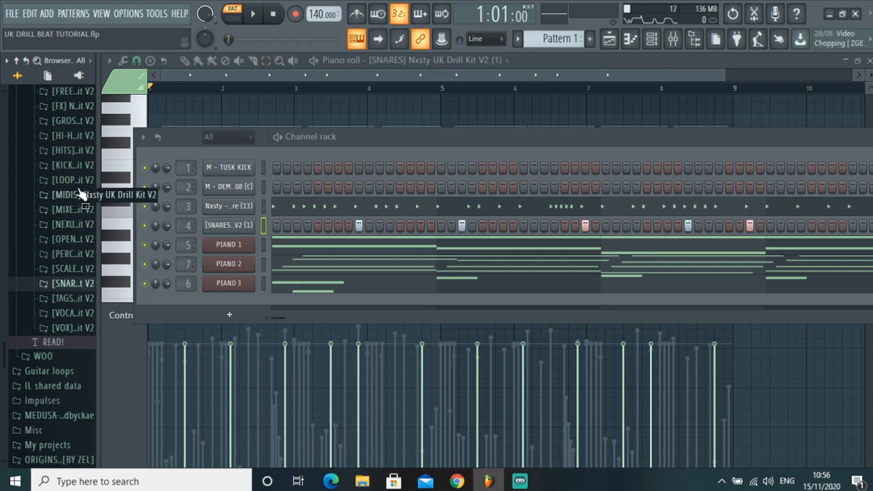
- Replace the M - TUSK KICK sample on channel 1 with [KICKS] Nxsty UK Drill Kit V2 (28) and collapse the kicks folder
left_click(73, 165)
scroll(68, 273, "down", 5)
left_click_drag(68, 308, 228, 167)
scroll(78, 199, "up", 4)
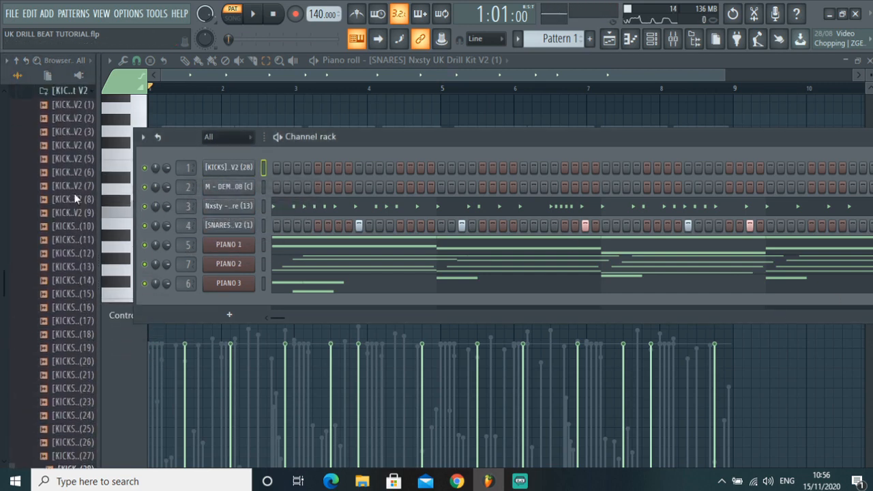
scroll(77, 198, "up", 3)
left_click(74, 250)
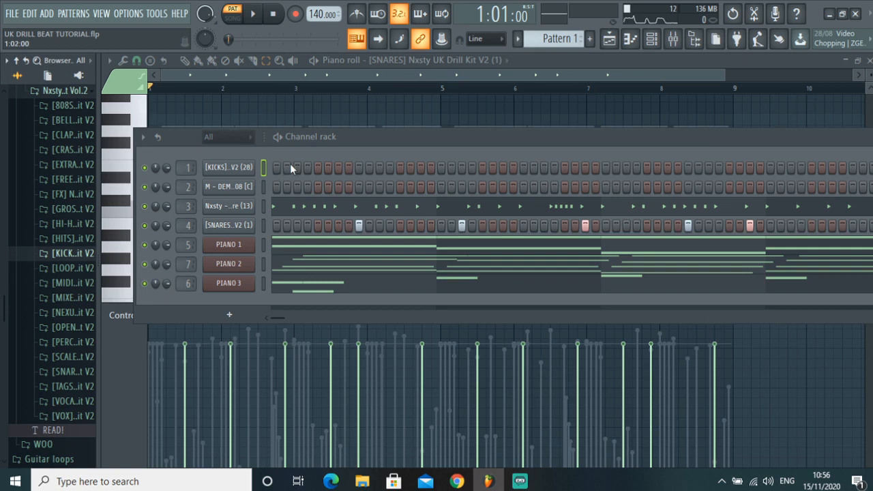
- Place [KICKS] hits on bar 1 step 1, bar 2 steps 5 and 11, bar 3 steps 1 and 13, and bar 4 step 9
left_click(276, 167)
key("space")
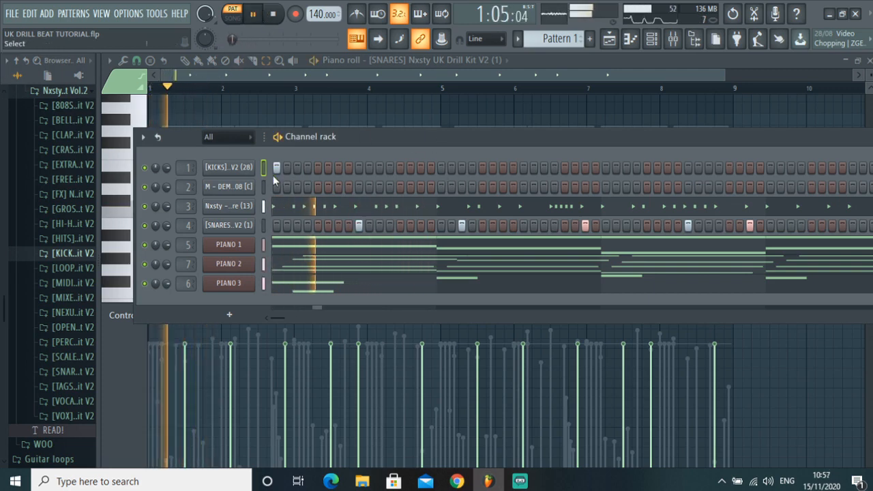
left_click(481, 167)
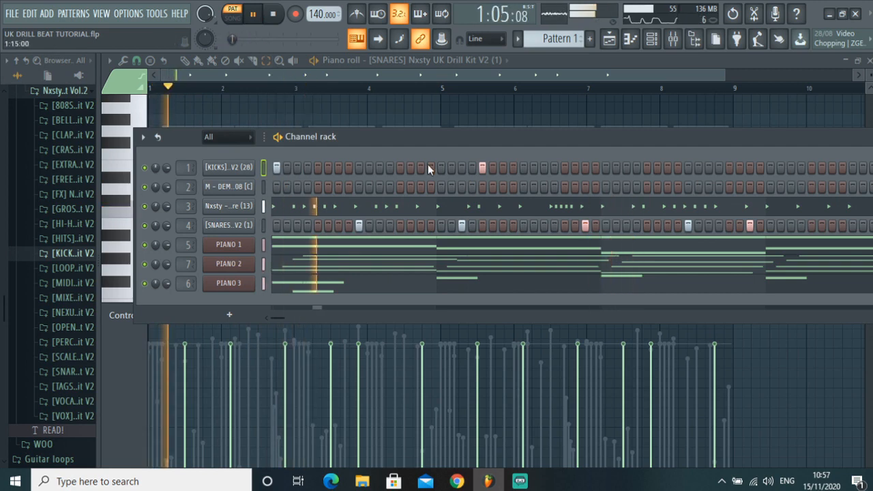
left_click(545, 167)
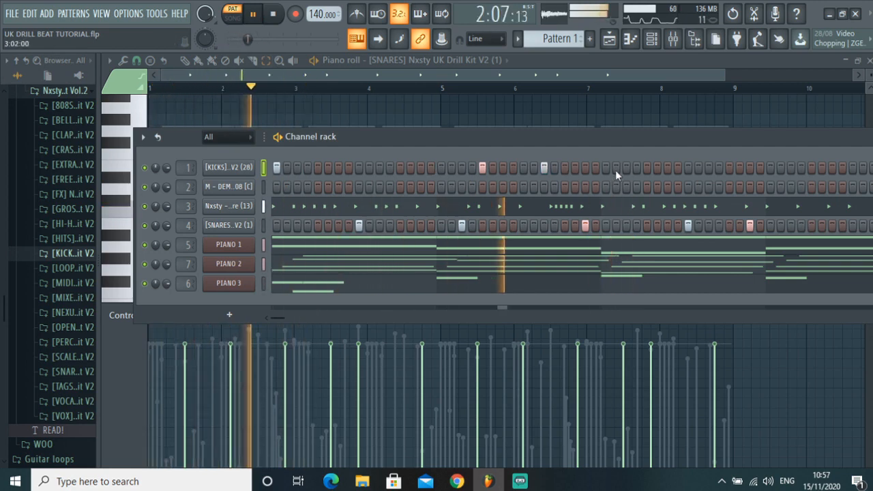
left_click(606, 167)
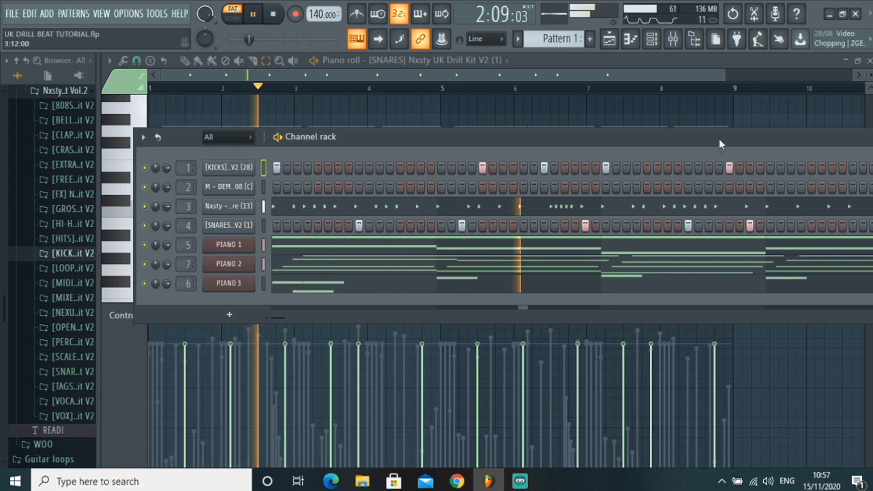
- Duplicate the [KICKS] channel's hits from bars 1–4 into bars 5–8 in the piano roll and stop playback at the start
mouse_move(719, 139)
left_mouse_down()
mouse_move(417, 111)
mouse_move(717, 130)
left_mouse_up()
right_click(263, 148)
left_click(294, 154)
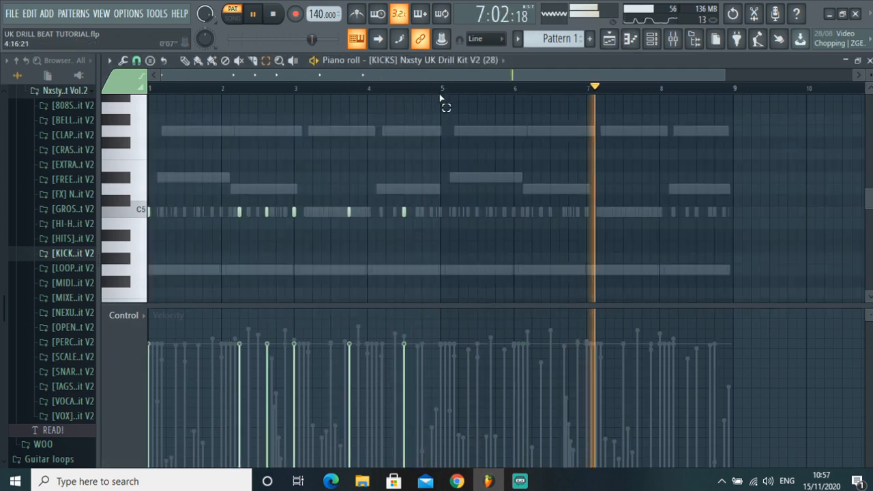
left_click_drag(441, 92, 5, 57)
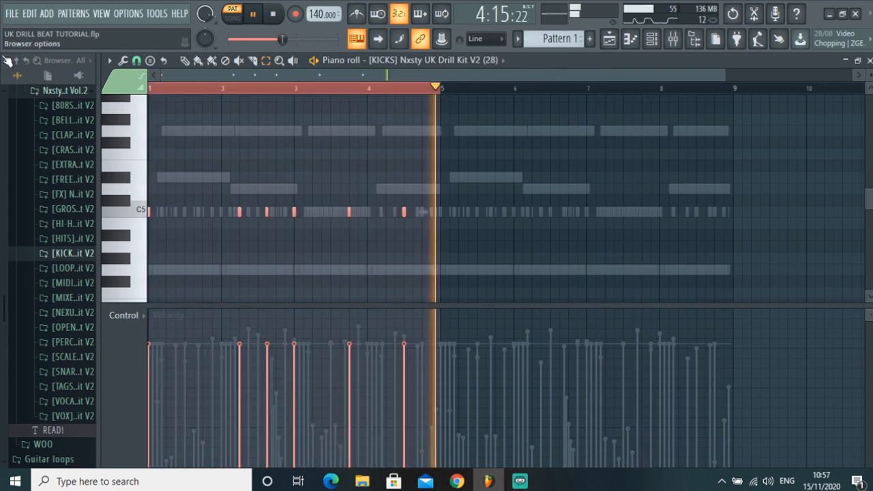
key("ctrl+b")
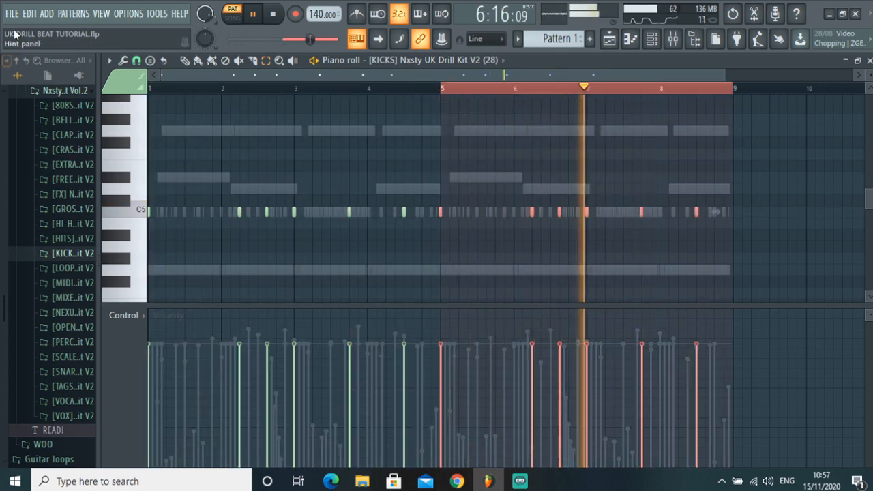
left_click(327, 93, "ctrl")
left_click(231, 38)
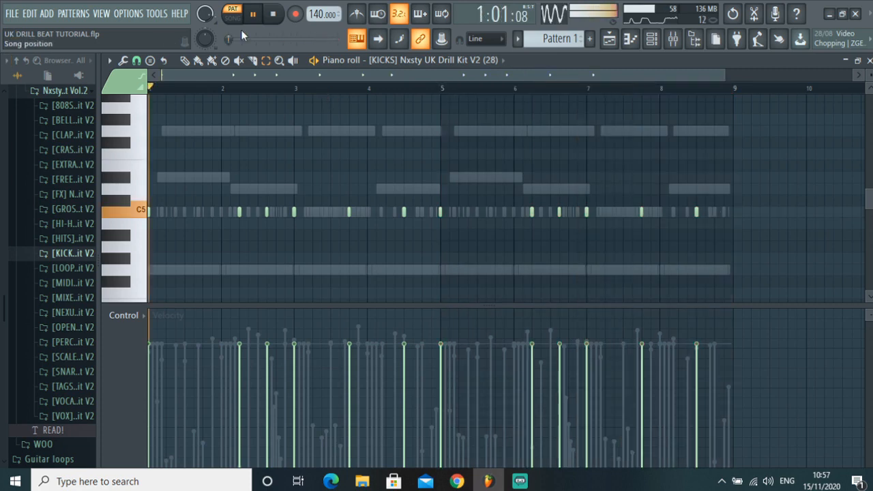
left_click(273, 14)
- Raise the velocity of all [KICKS] hits across the eight bars to the maximum
scroll(319, 183, "down", 3)
left_click(185, 60)
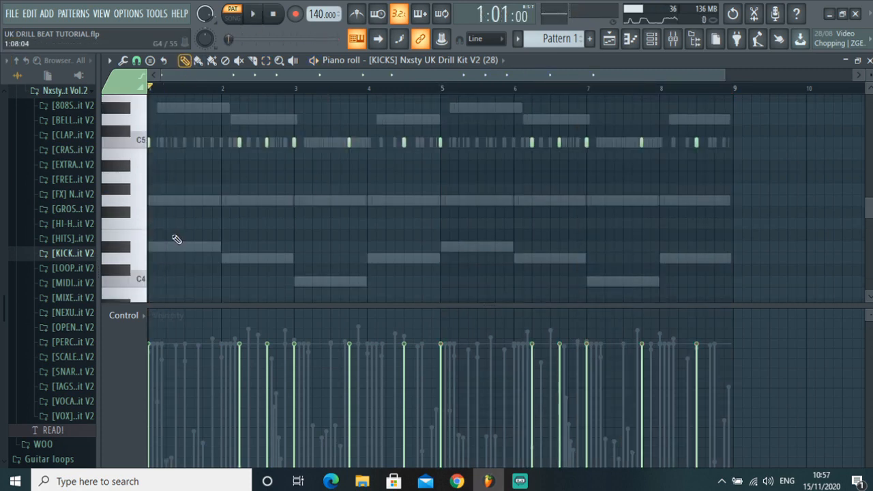
left_click_drag(149, 341, 151, 309)
left_click_drag(239, 341, 240, 309)
left_click_drag(267, 352, 296, 310)
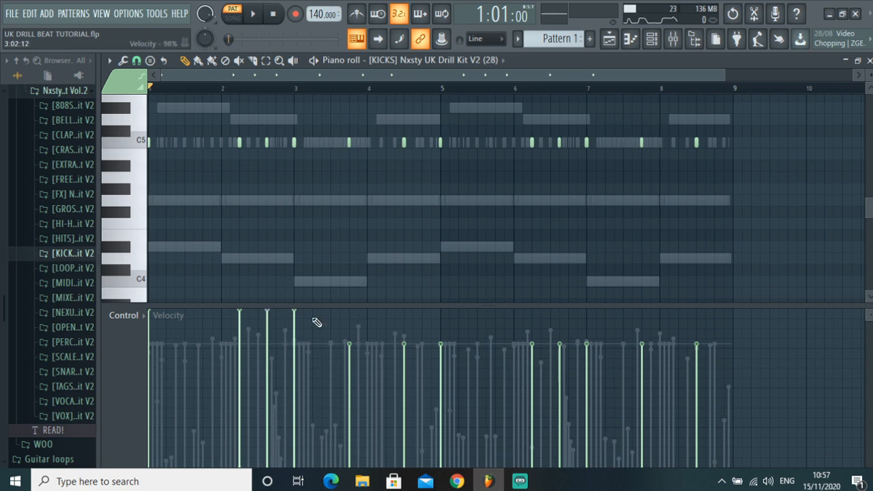
mouse_move(349, 311)
left_mouse_down()
mouse_move(399, 356)
mouse_move(468, 308)
mouse_move(563, 366)
mouse_move(594, 293)
mouse_move(696, 331)
mouse_move(696, 309)
left_mouse_up()
- Open the mixer and examine the Fruity Limiter in the Master track's first effect slot
left_click(672, 39)
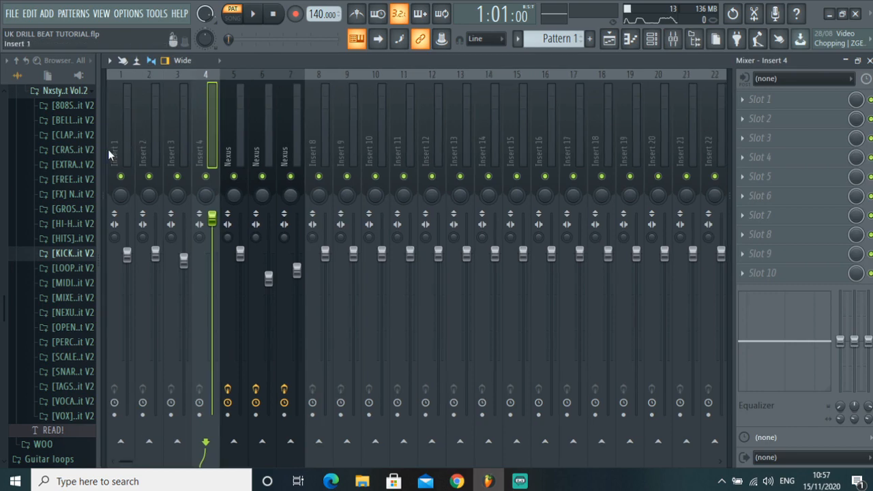
scroll(102, 146, "up", 2)
left_click(139, 141)
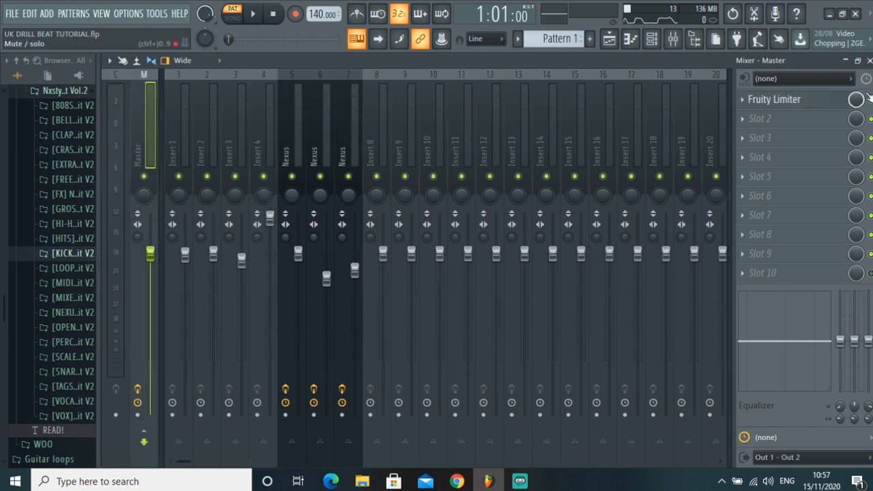
left_click(793, 106)
left_click(792, 106)
left_click(792, 107)
left_click(791, 107)
left_click(791, 106)
left_click(764, 105)
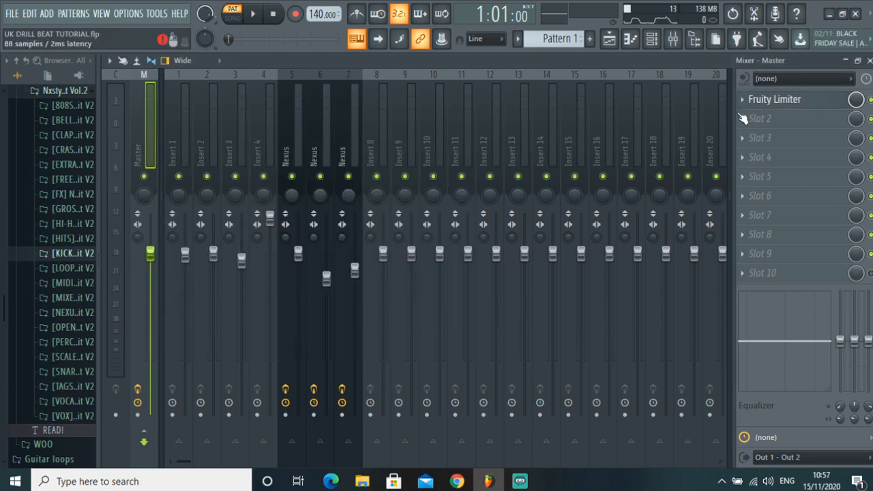
- Audition the pattern from the start in short passes to check the mixer levels with the Master track's Fruity Limiter
left_click(253, 15)
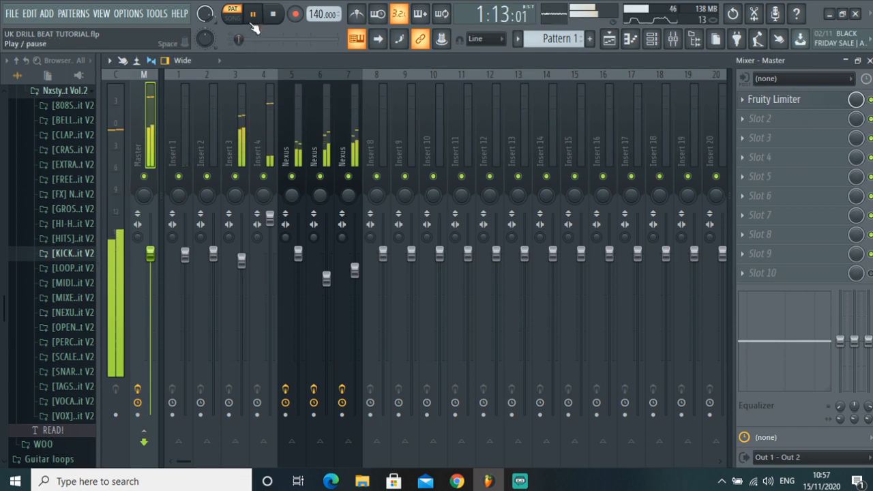
left_click(253, 18)
left_click(272, 17)
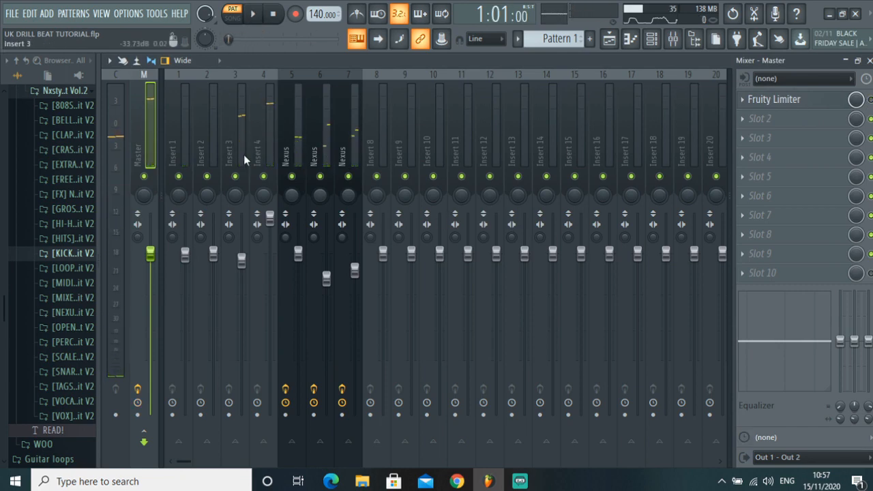
left_click(251, 19)
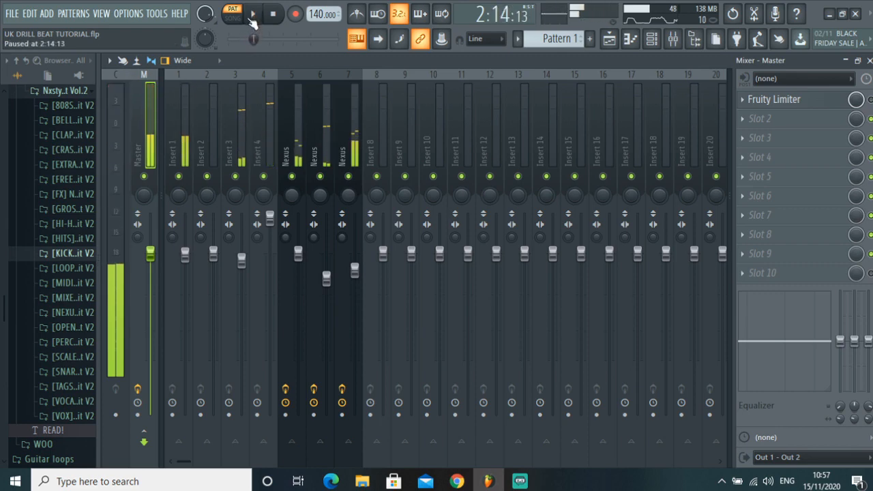
key("space")
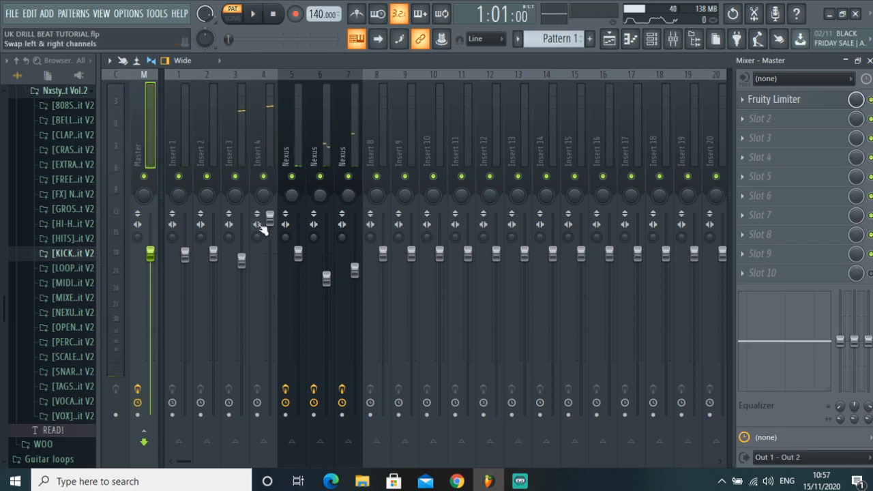
- Raise the Insert 1 volume fader to about its maximum and keep Insert 1 selected in the mixer
left_click(184, 255)
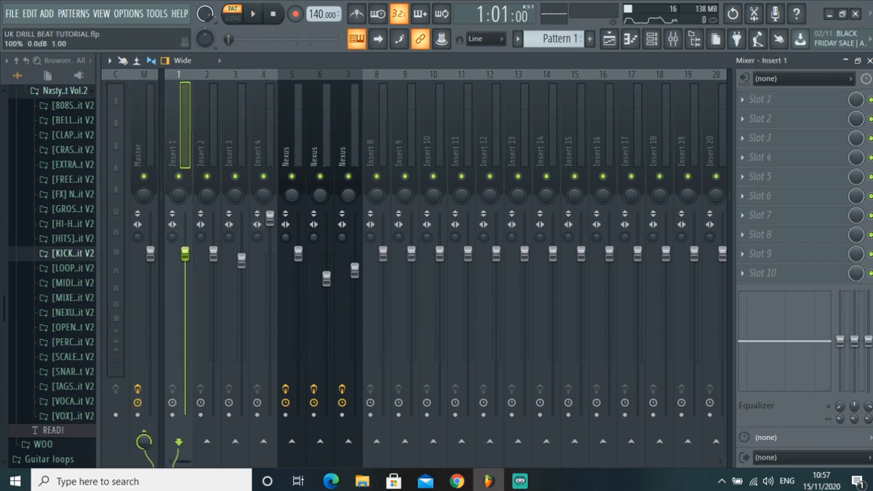
left_click_drag(185, 255, 185, 214)
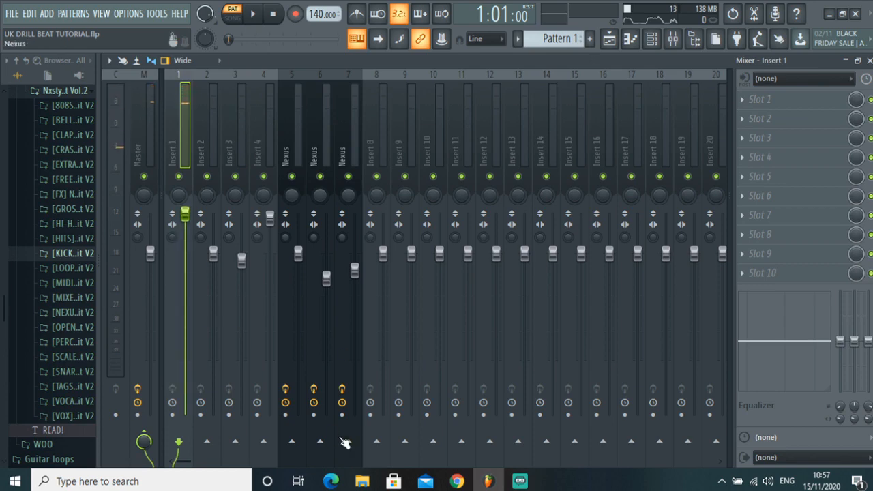
left_click(350, 146)
left_click(317, 145)
left_click(175, 136)
- Sidechain Insert 1, the kick's mixer track, to Insert 2
right_click(143, 437)
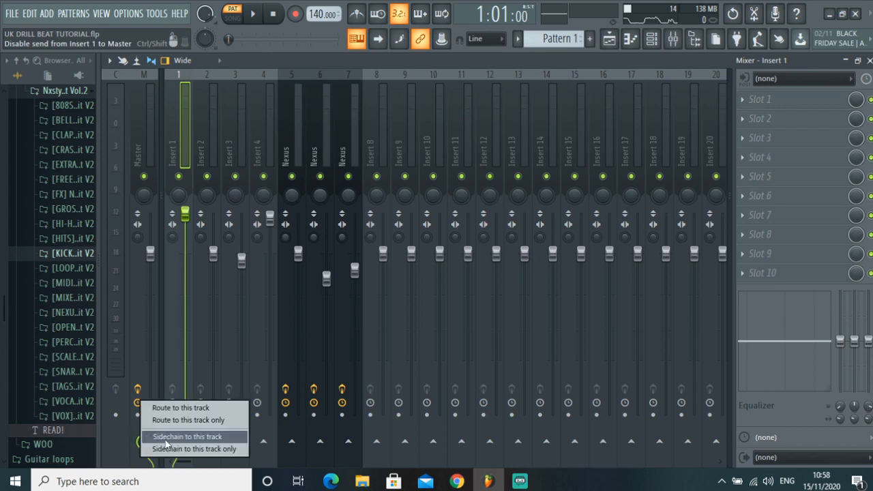
left_click(163, 437)
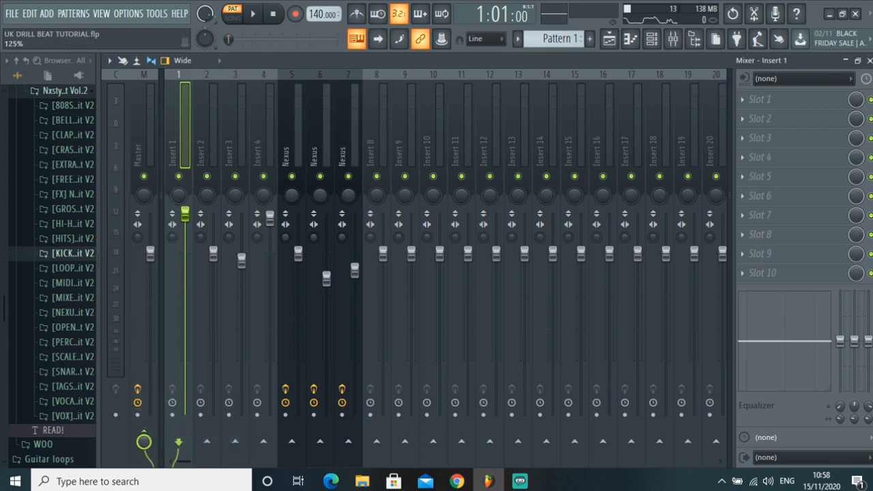
right_click(172, 402)
left_click(206, 161)
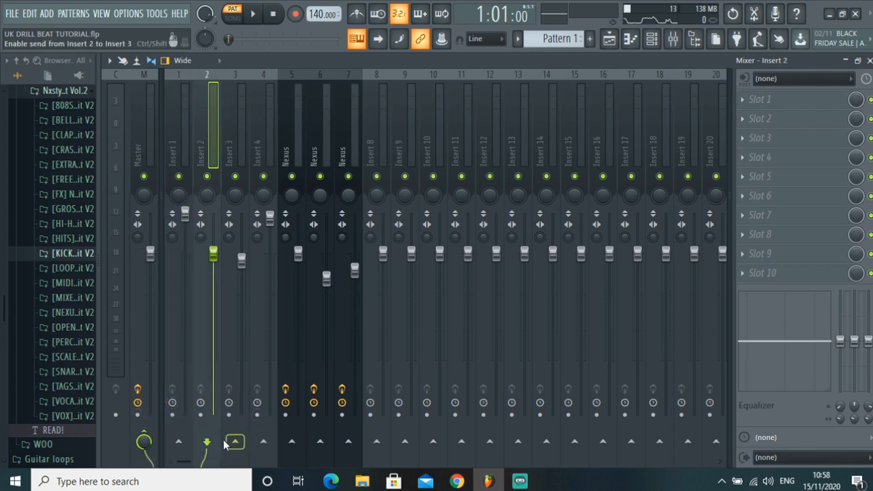
left_click(182, 158)
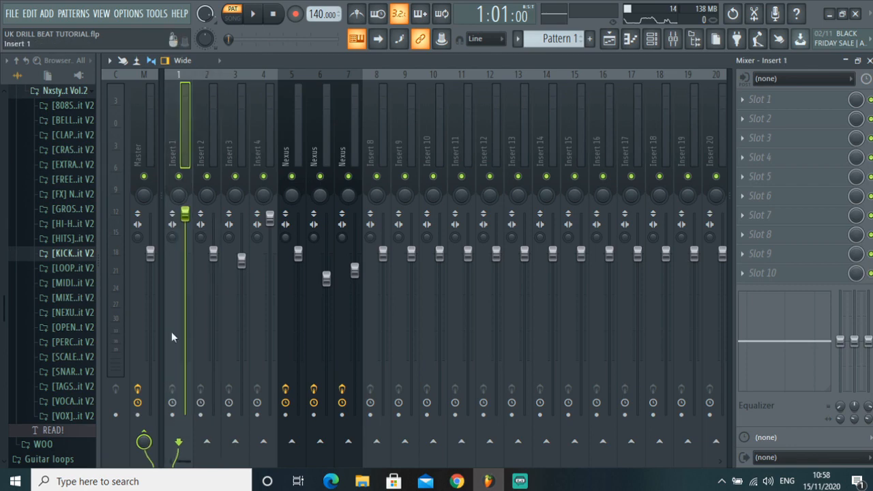
right_click(206, 441)
left_click(212, 443)
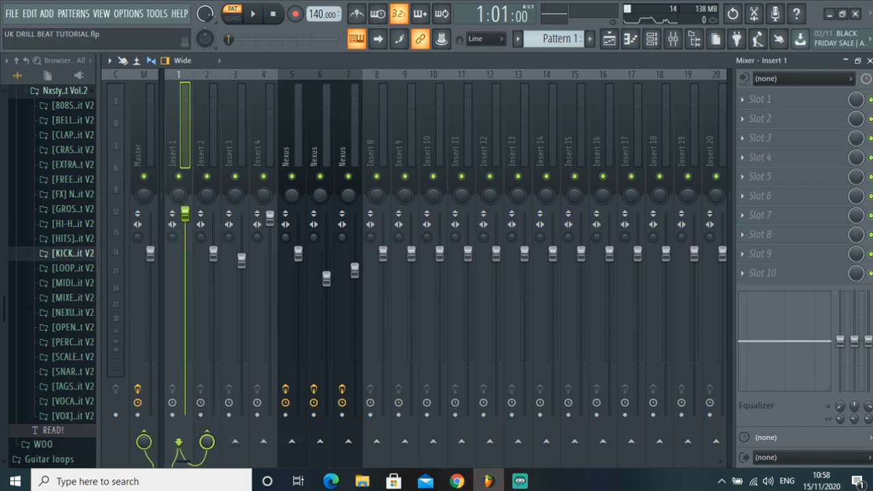
- Move the channel rack clear of the mixer meters while auditioning the pattern, and mute the Nexus layer on mixer track 7
left_click(652, 39)
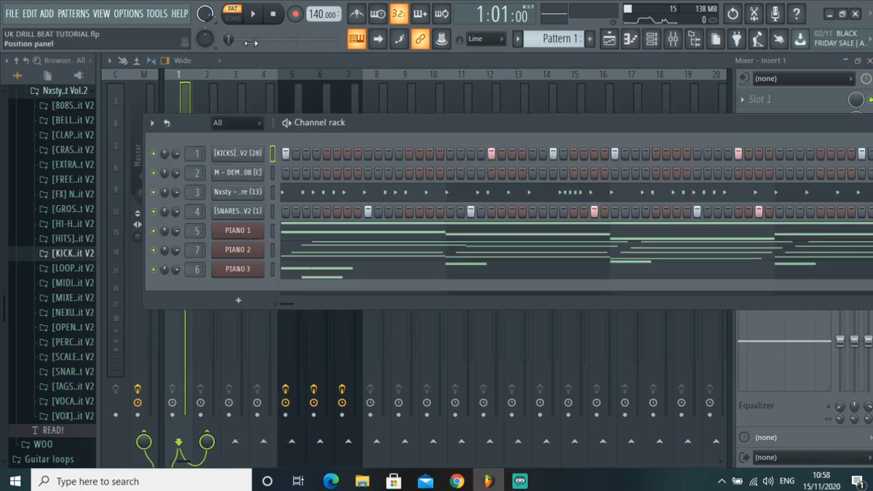
left_click(256, 21)
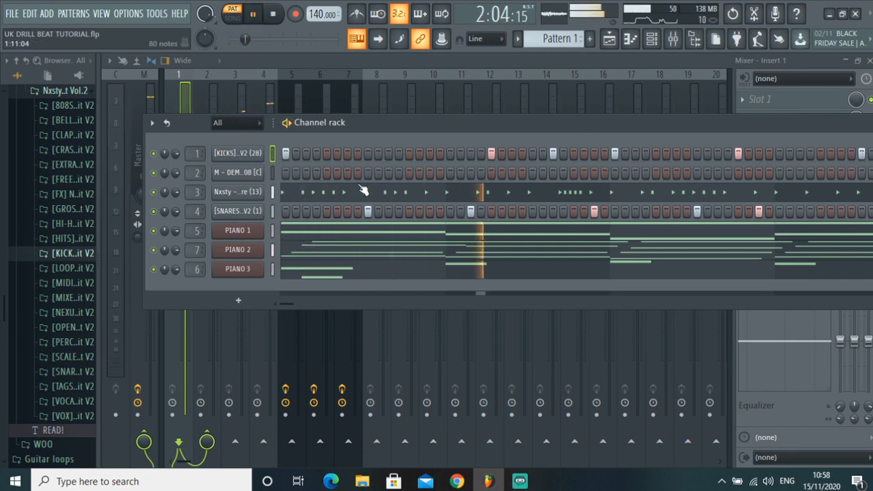
left_click_drag(426, 128, 420, 151)
left_click_drag(357, 65, 581, 198)
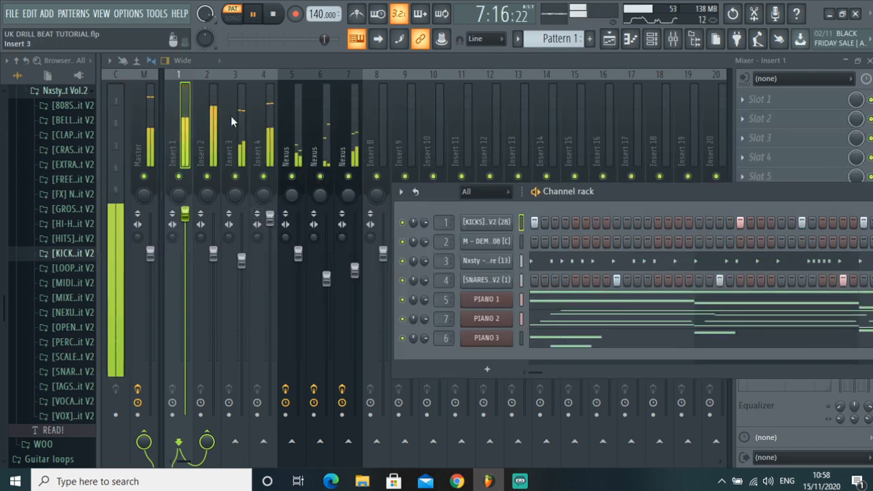
left_click(252, 15)
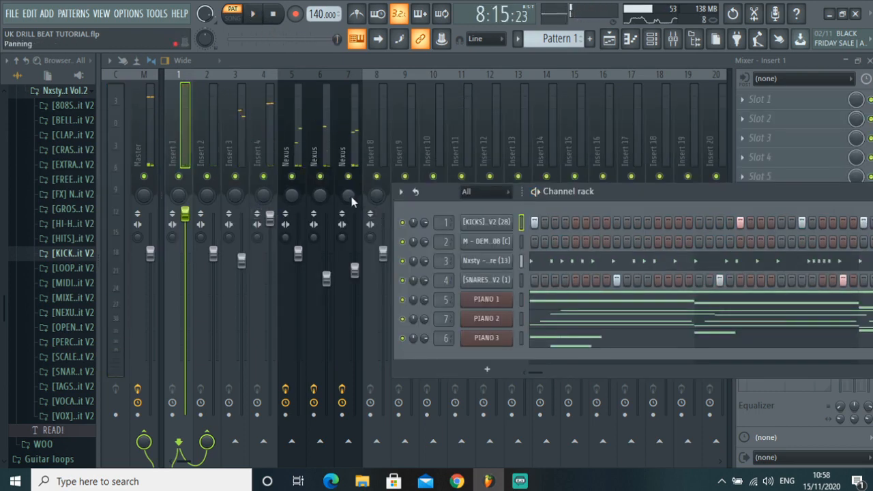
left_click(348, 176)
key("space")
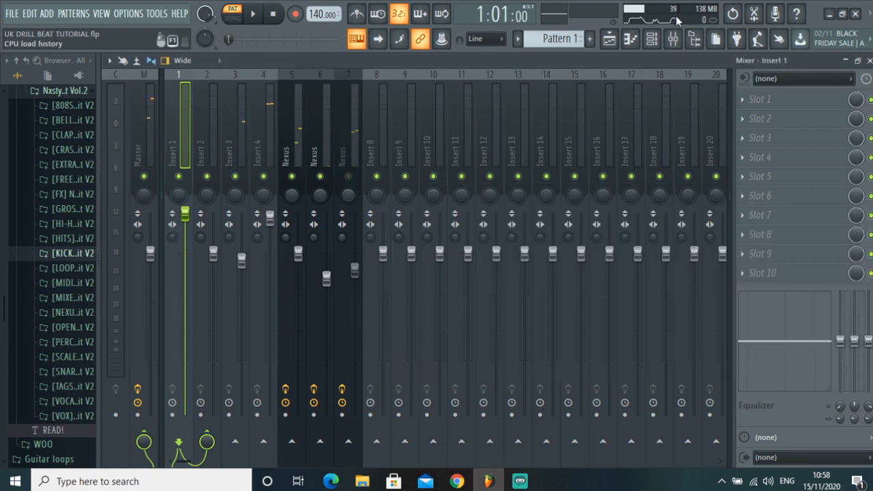
- Open the M - DEMON 808 channel's piano roll and draw a one-bar D#4 note filling bar 1
left_click(651, 39)
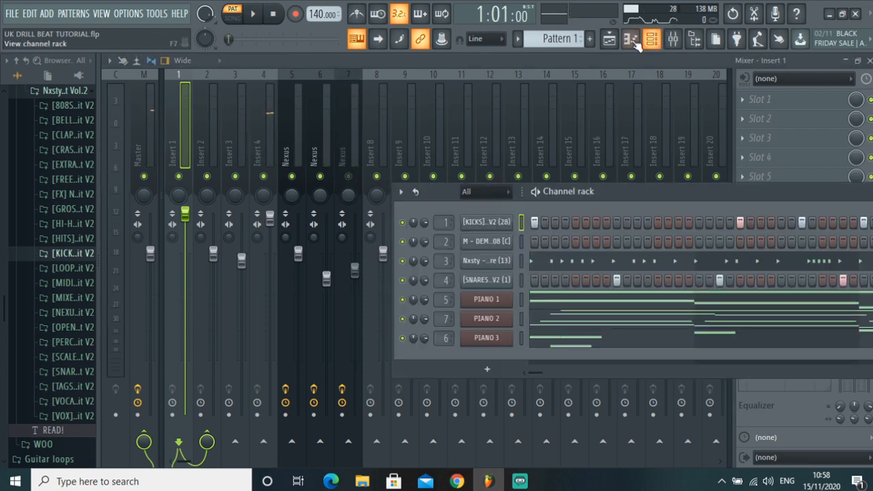
right_click(515, 242)
left_click(535, 238)
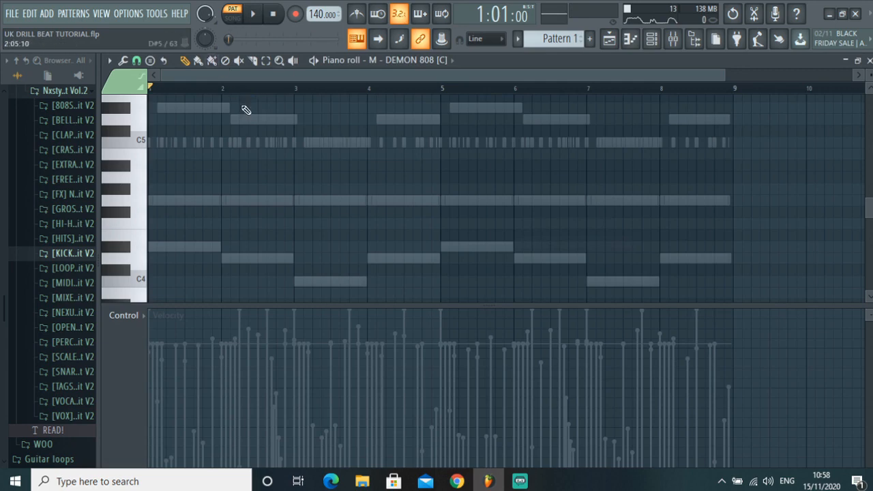
scroll(246, 110, "down", 3)
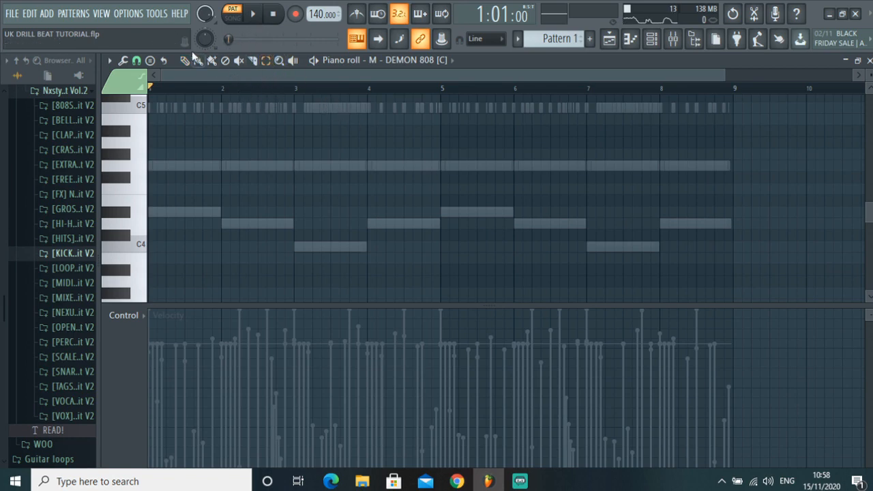
left_click_drag(174, 213, 151, 213)
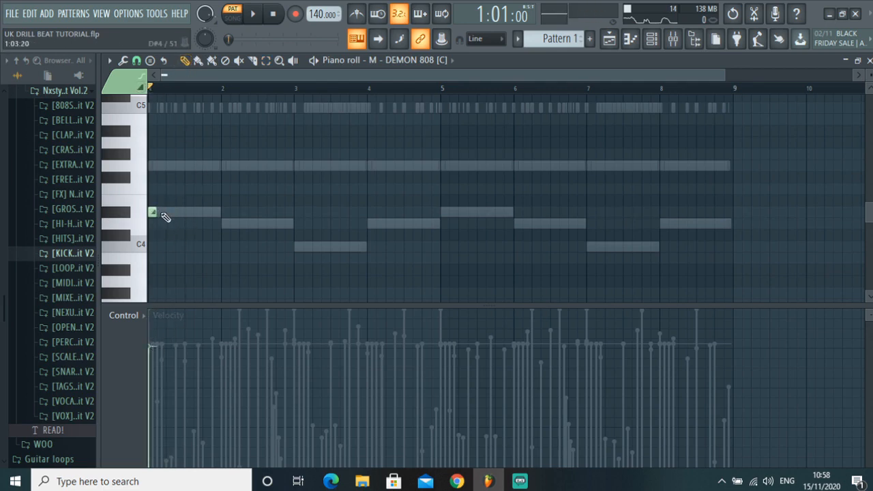
right_click(154, 213)
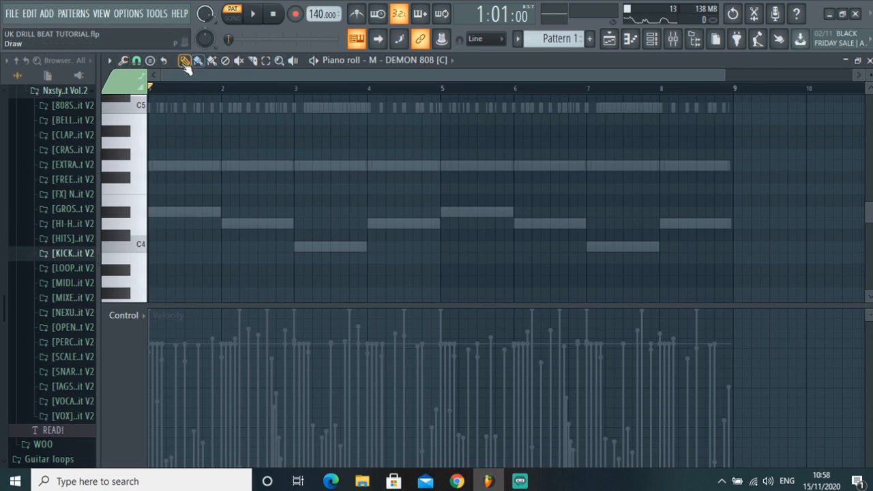
left_click(225, 60)
left_click(151, 212)
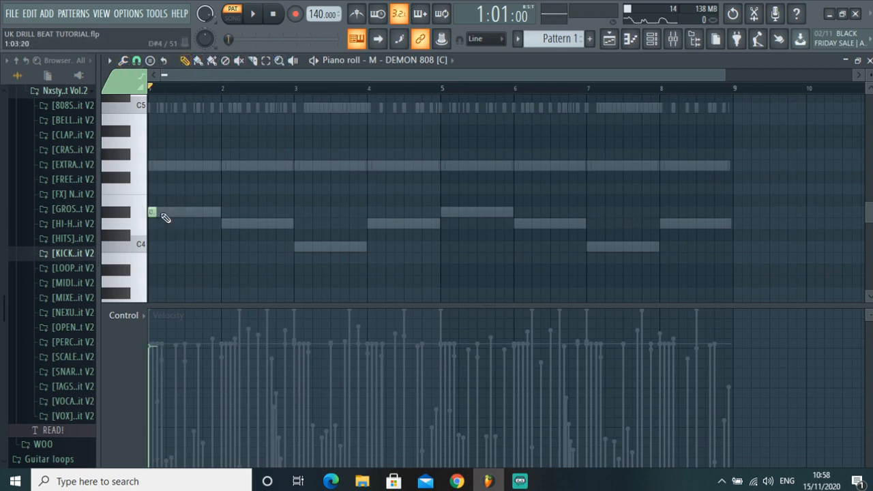
left_click_drag(156, 214, 218, 220)
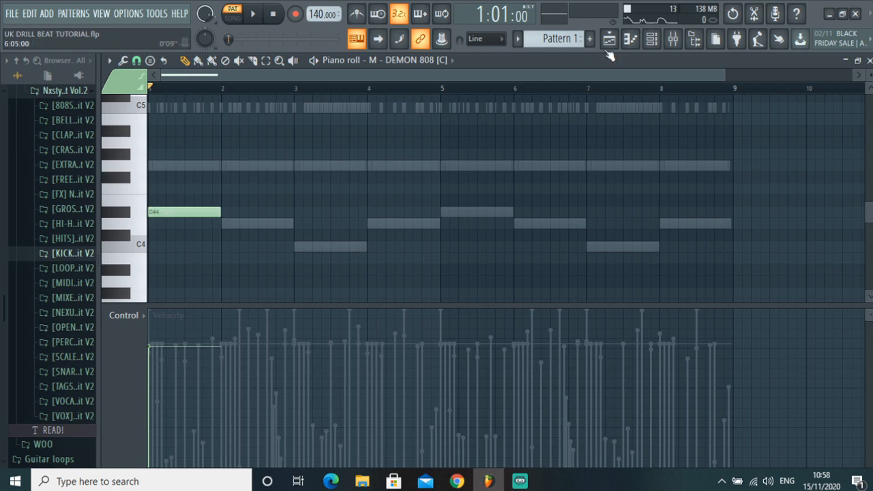
- Add one-bar 808 notes D4, C4, D4, D#4, D4, C4 and D4 across bars 2 to 8, matching the ghost notes
left_click(651, 39)
left_click(225, 225)
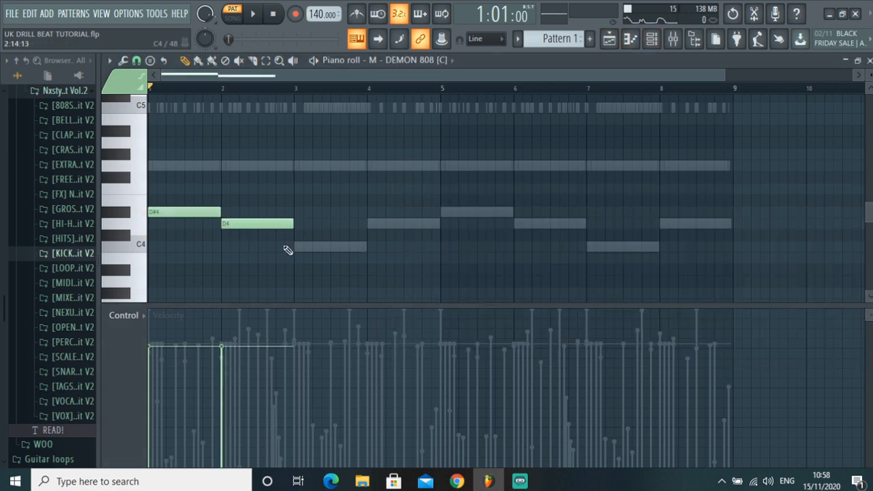
left_click(297, 249)
left_click(367, 222)
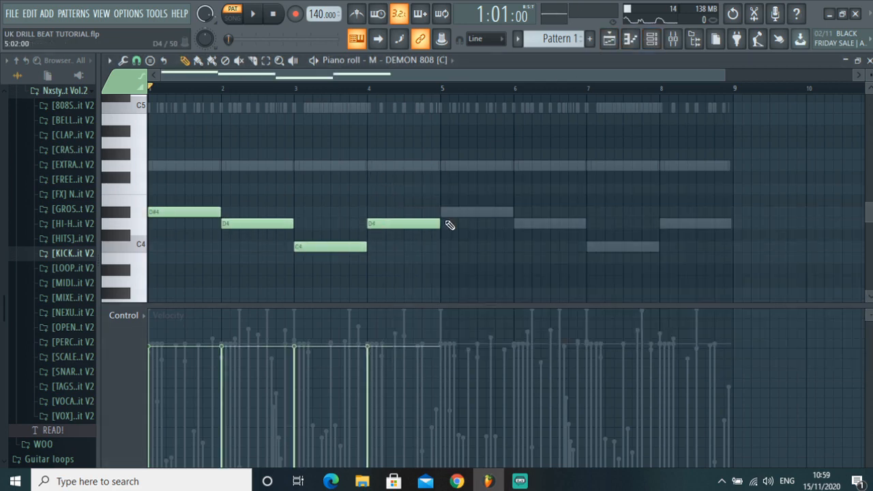
left_click(443, 212)
left_click(516, 225)
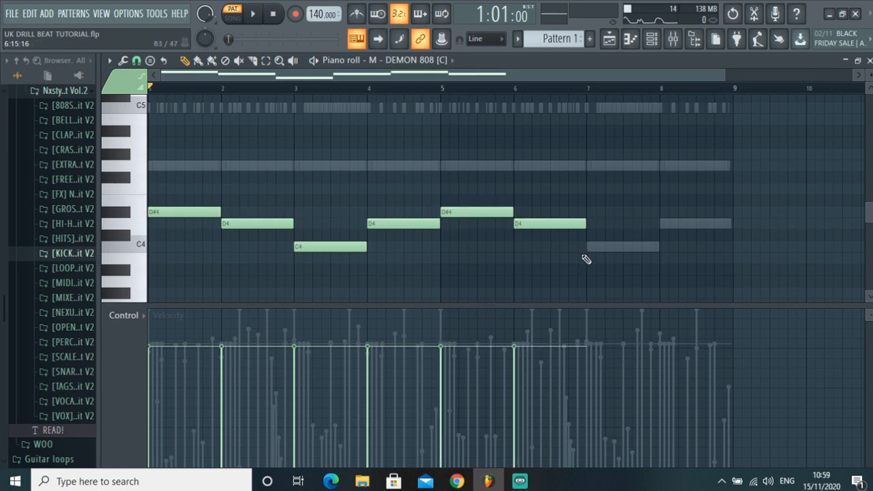
left_click(588, 247)
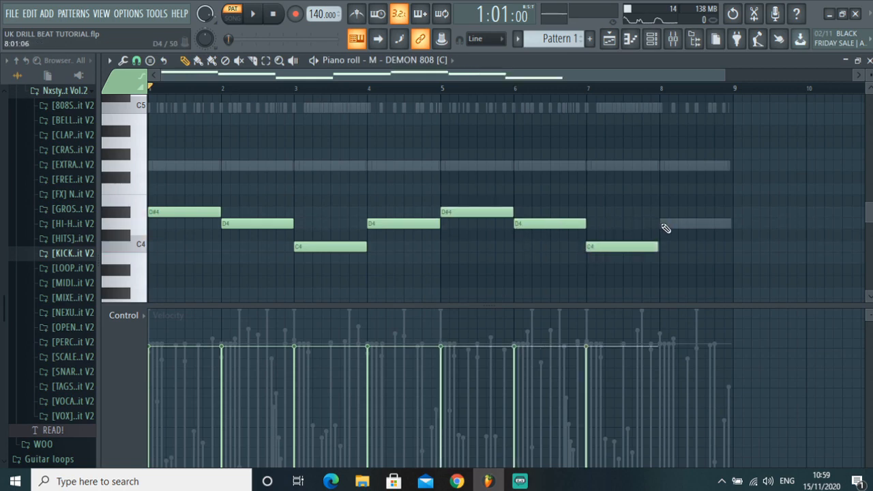
left_click(665, 227)
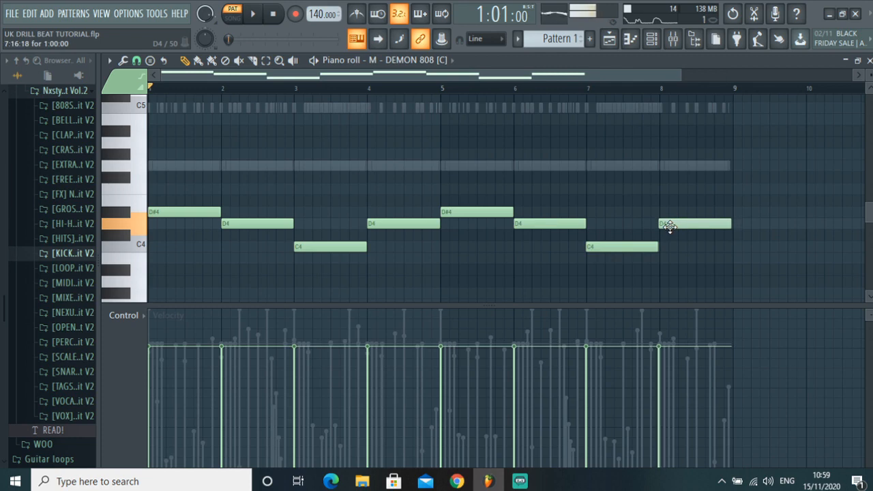
left_click(621, 248)
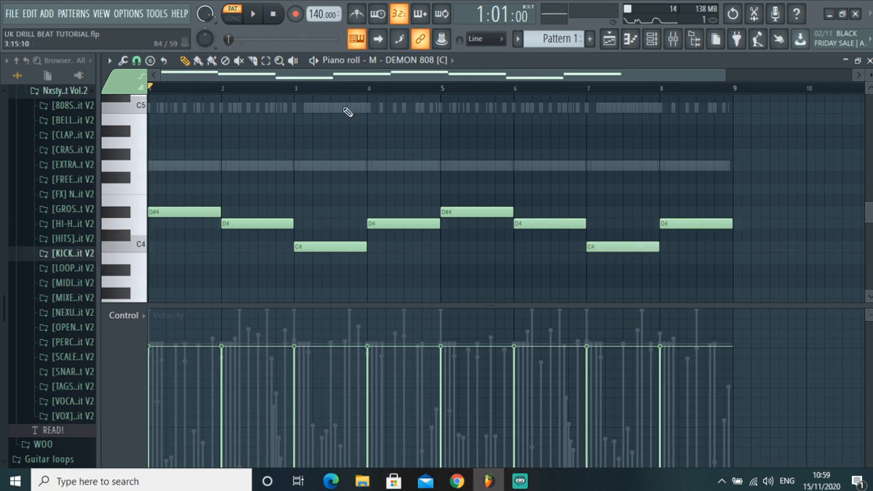
- Transpose all the 808 notes up one octave and audition the first two bars
key("ctrl+a")
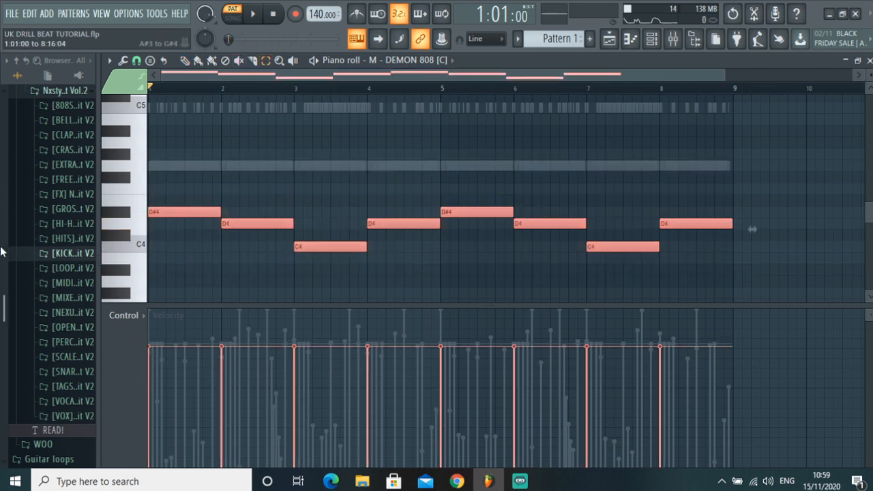
key("ctrl+Up")
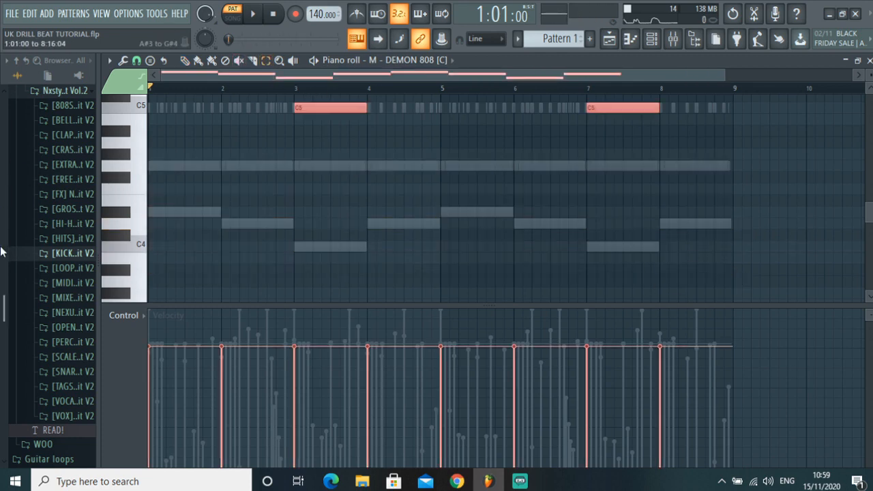
left_click(262, 133)
key("space")
scroll(253, 154, "up", 3)
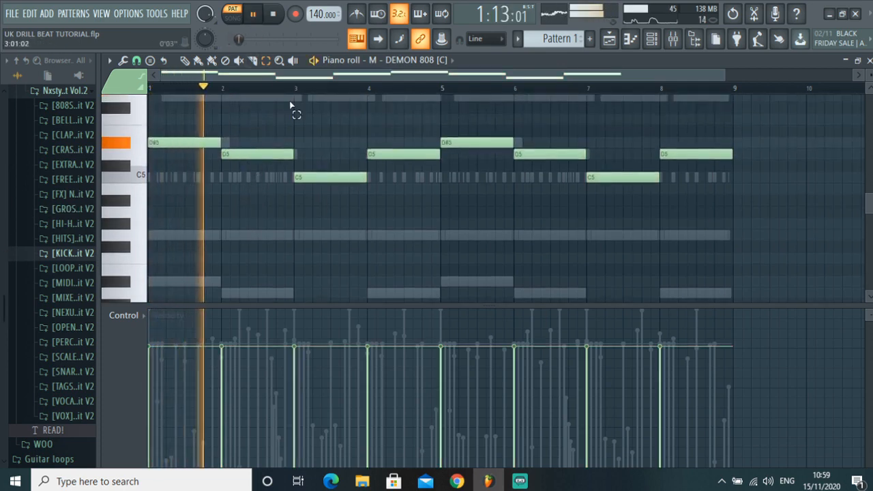
key("space")
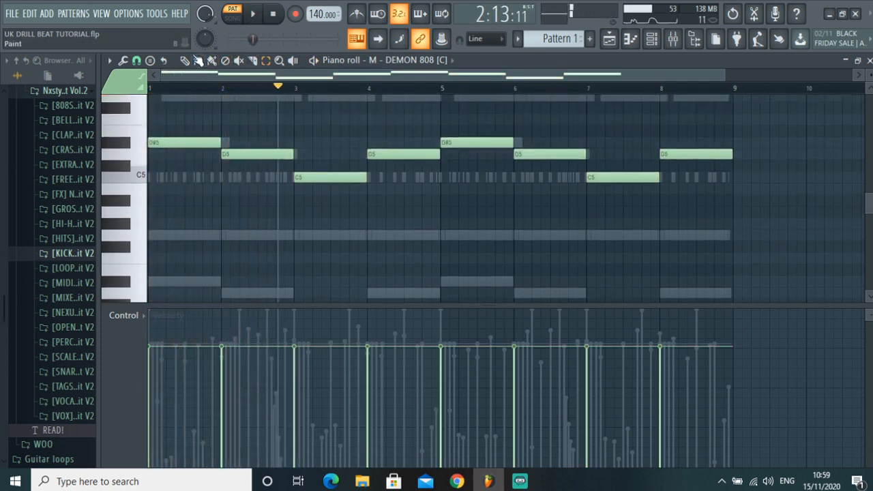
- Start the bar 2 D5 note at step 5 with a 12-step length, and start the bar 4 D5 note at step 9
left_click_drag(253, 156, 268, 160)
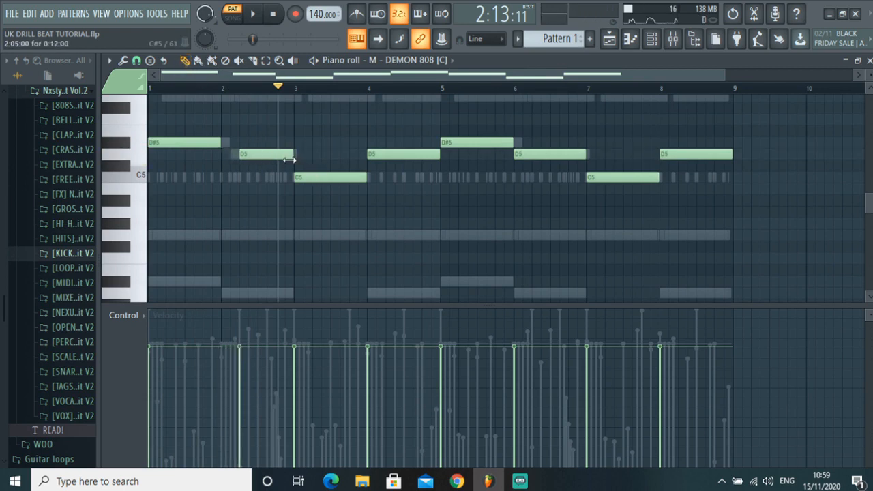
key("space")
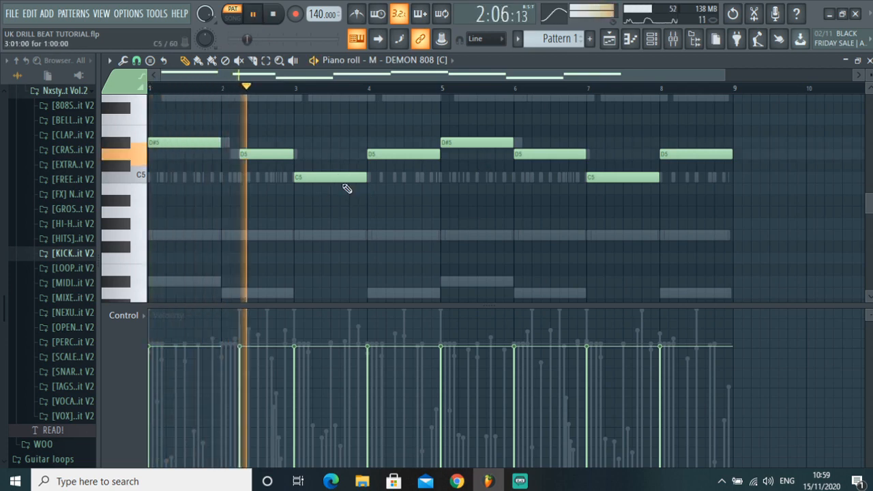
left_click_drag(389, 157, 438, 158)
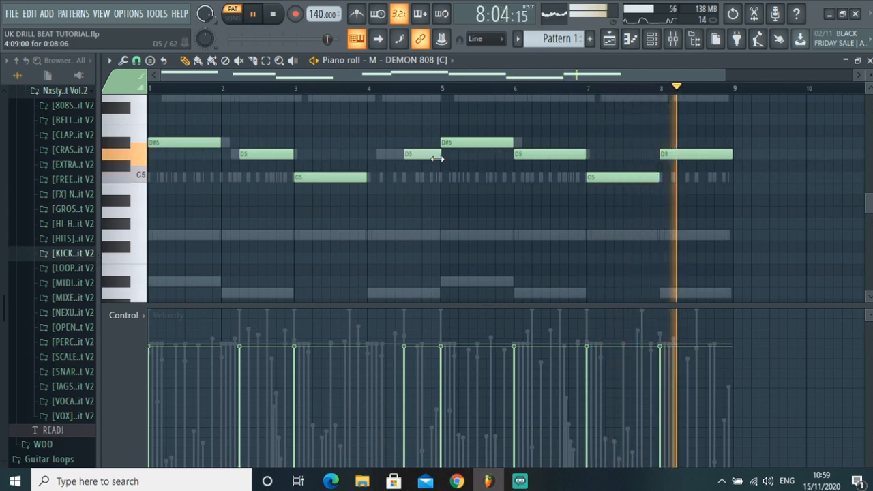
- Replace the 808 notes in bars 5 to 8 with a duplicate of the edited bars 1 to 4
right_click(472, 145)
right_click(523, 157)
right_click(656, 177)
right_click(663, 154)
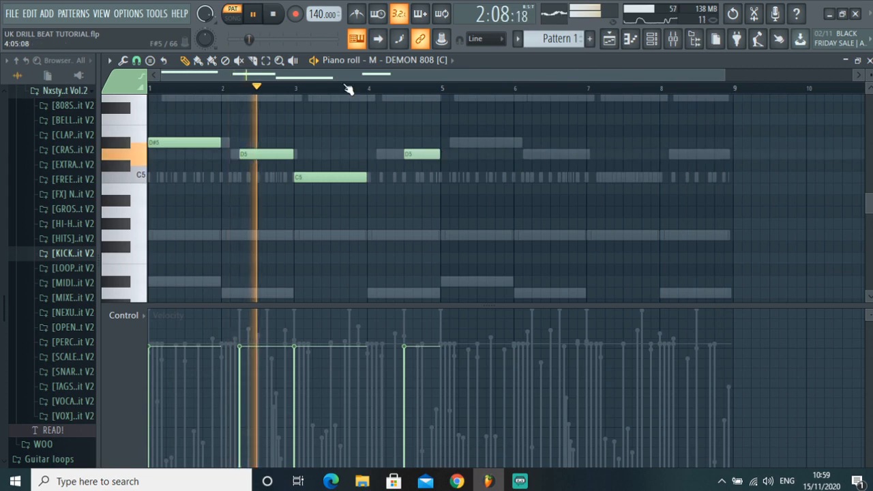
left_click(265, 60)
key("ctrl+a")
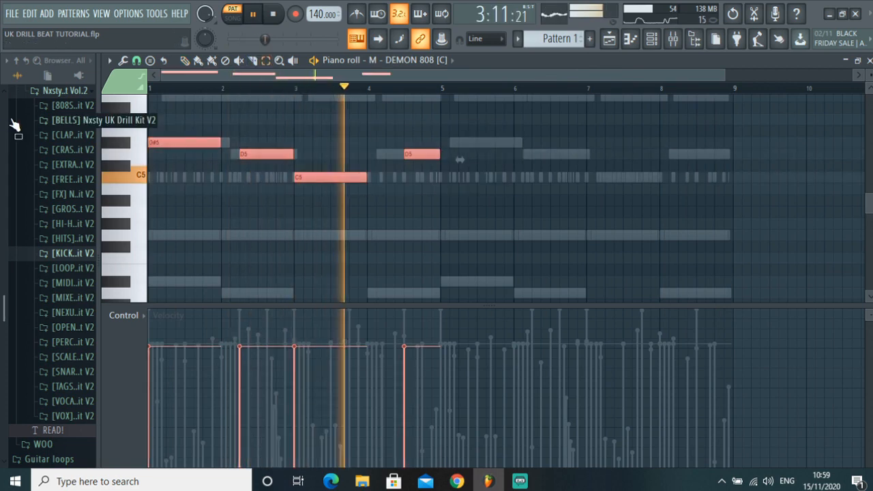
key("ctrl+b")
key("ctrl+d")
left_click_drag(277, 42, 231, 38)
left_click(252, 14)
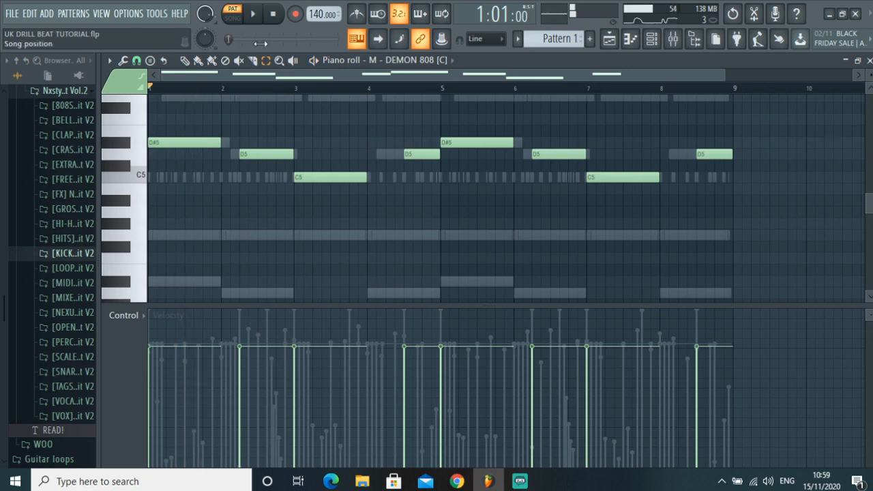
- Open the M - DEMON 808 channel's volume envelope and shorten its attack time
left_click(652, 39)
left_click(483, 225)
left_click(498, 154)
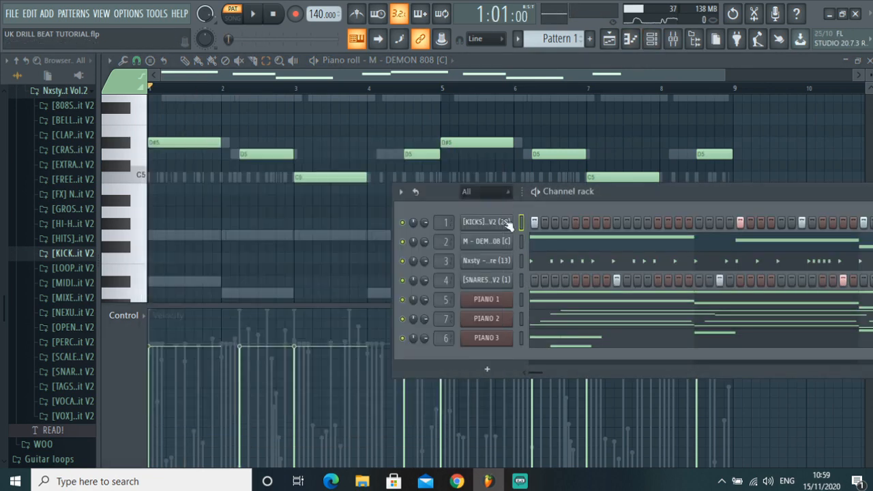
left_click(505, 242)
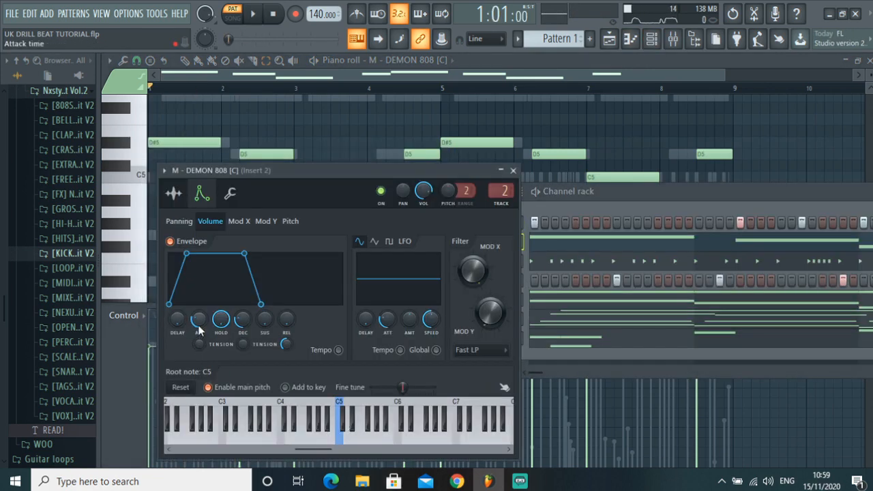
left_click_drag(198, 325, 197, 327)
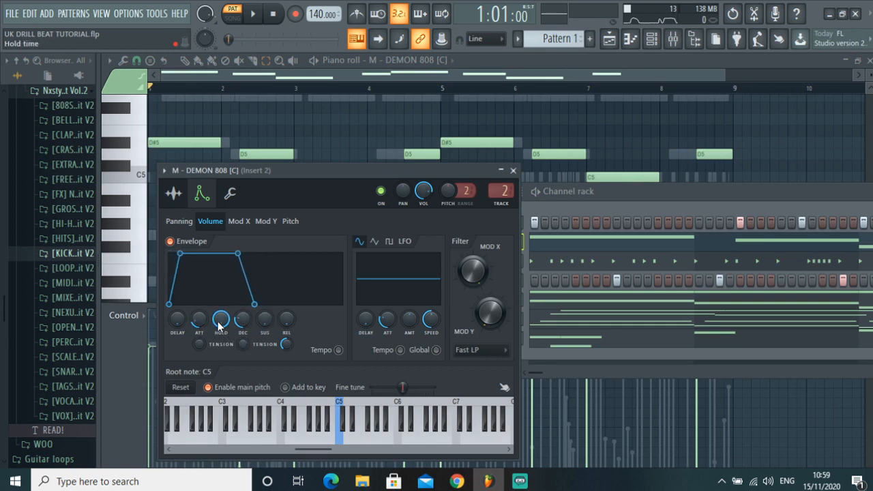
- Fine-tune the attack time of the M - DEMON 808's volume envelope and close its channel settings
left_click_drag(198, 325, 198, 316)
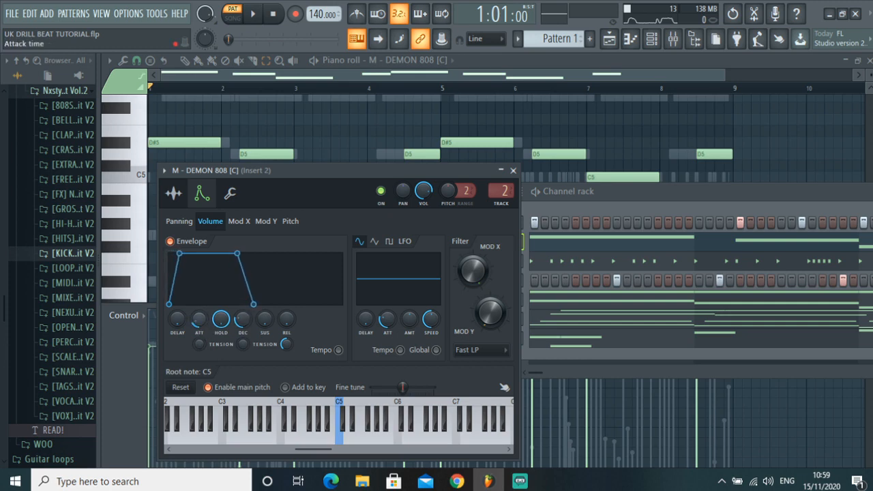
left_click(230, 196)
left_click(174, 194)
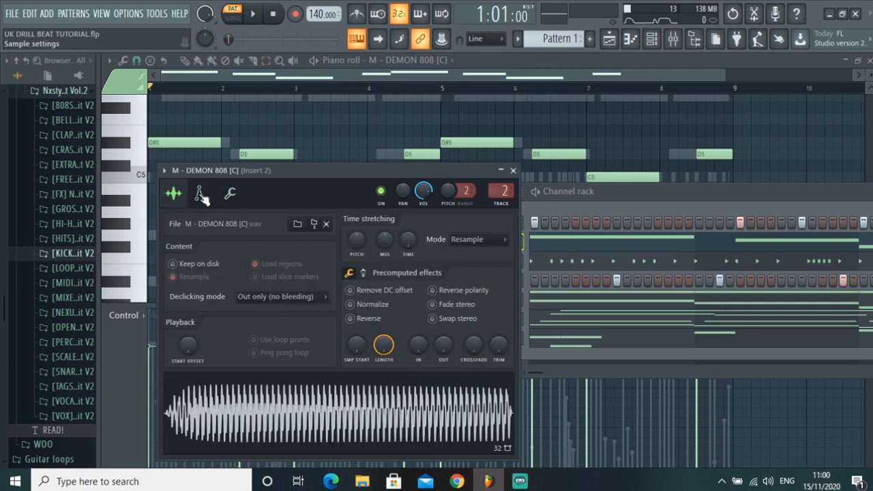
left_click(515, 169)
- Play back Pattern 1 from the start to hear how the 808 notes sit with the drums and pianos
left_click(252, 13)
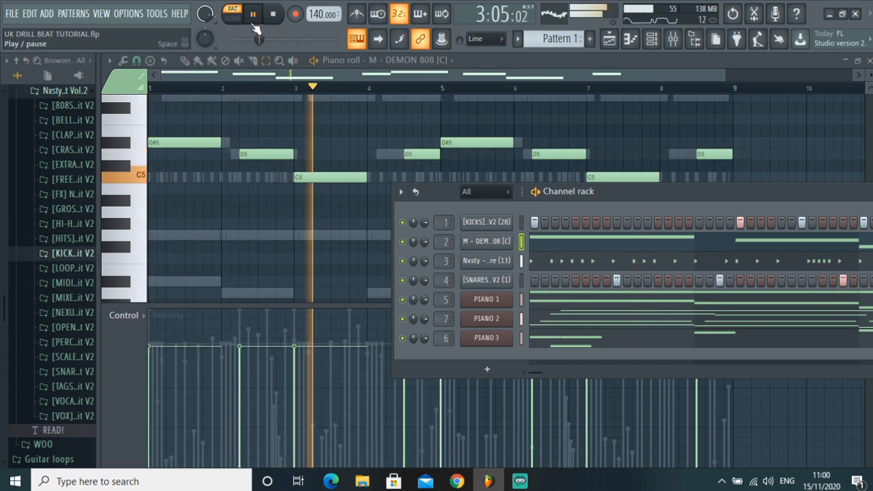
left_click(252, 19)
left_click(231, 142)
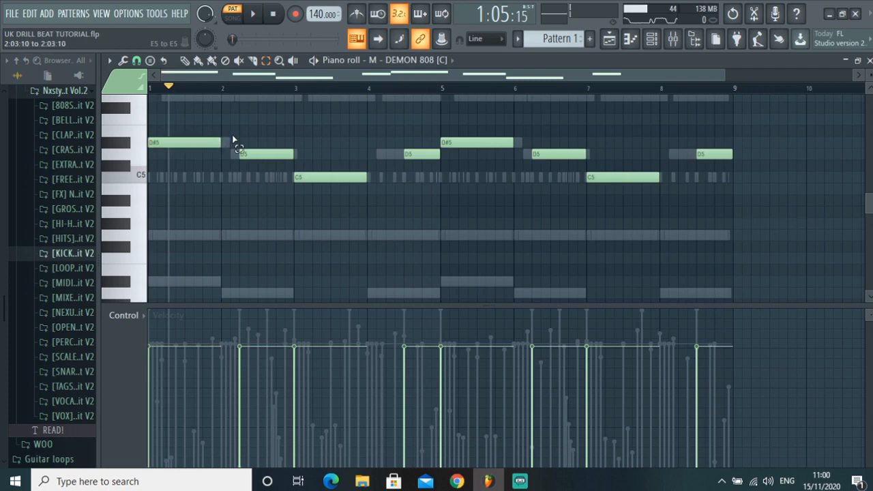
left_click_drag(228, 142, 186, 115)
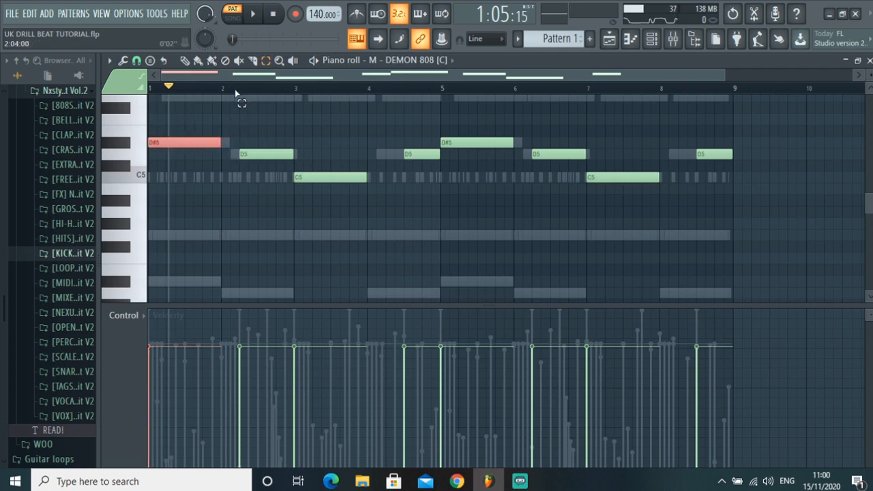
left_click(236, 93)
left_click_drag(232, 40, 218, 41)
left_click(252, 15)
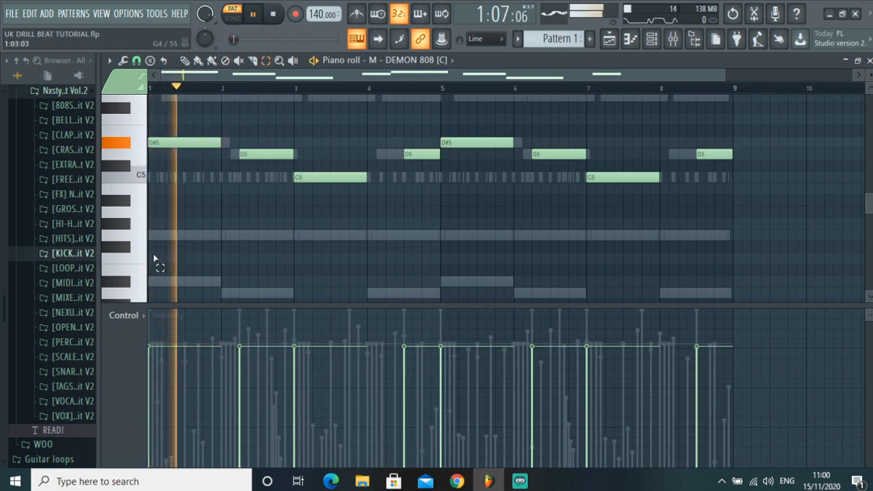
left_click_drag(245, 38, 228, 39)
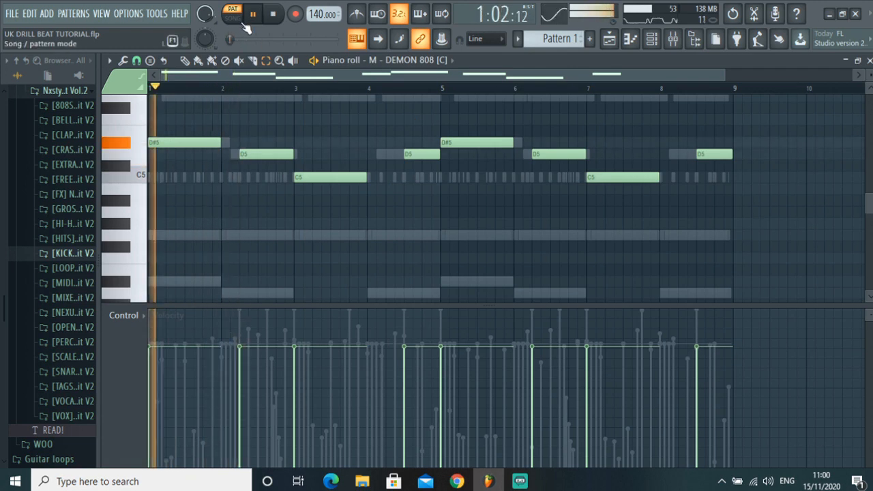
key("space")
- Check mixer Insert 1 and the M - DEMON 808's sample settings, and return to its piano roll
left_click(675, 45)
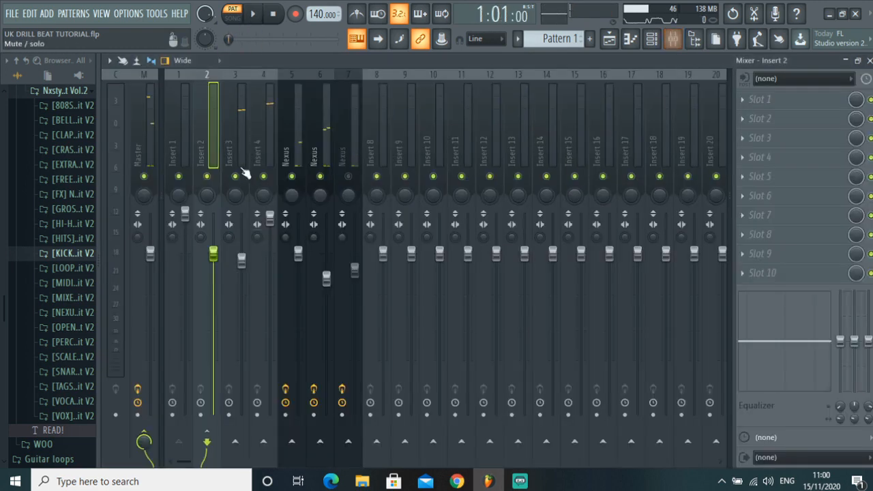
left_click(185, 153)
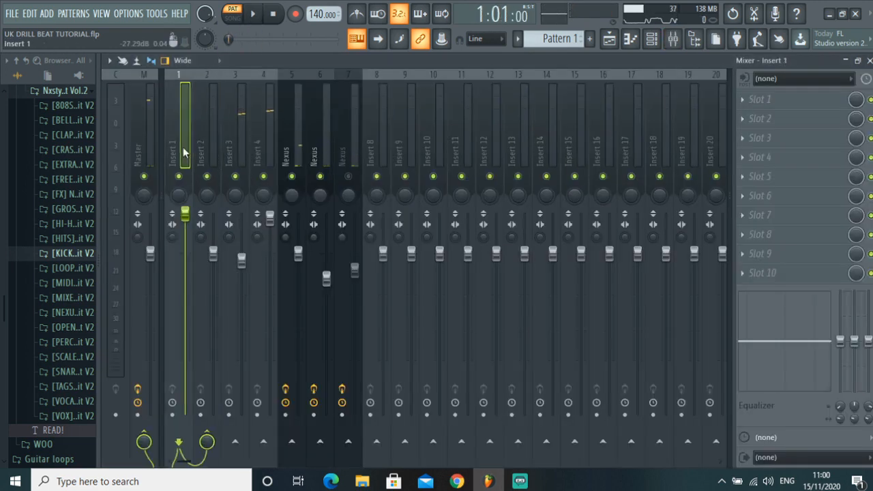
left_click(630, 39)
left_click(652, 39)
left_click(501, 239)
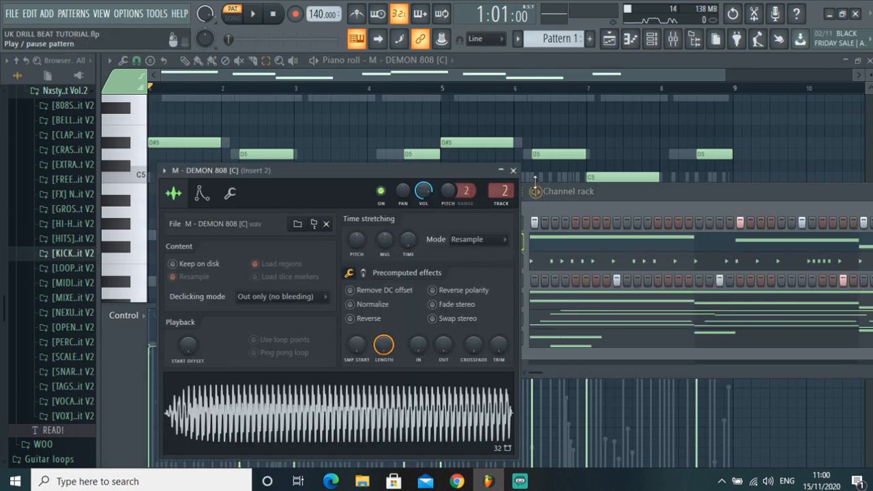
left_click(513, 169)
left_click(225, 144)
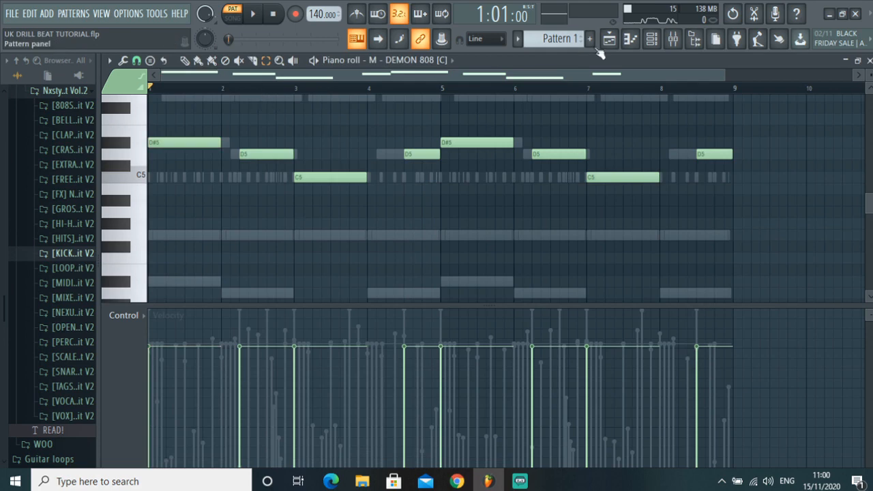
left_click(651, 39)
left_click_drag(586, 195, 363, 121)
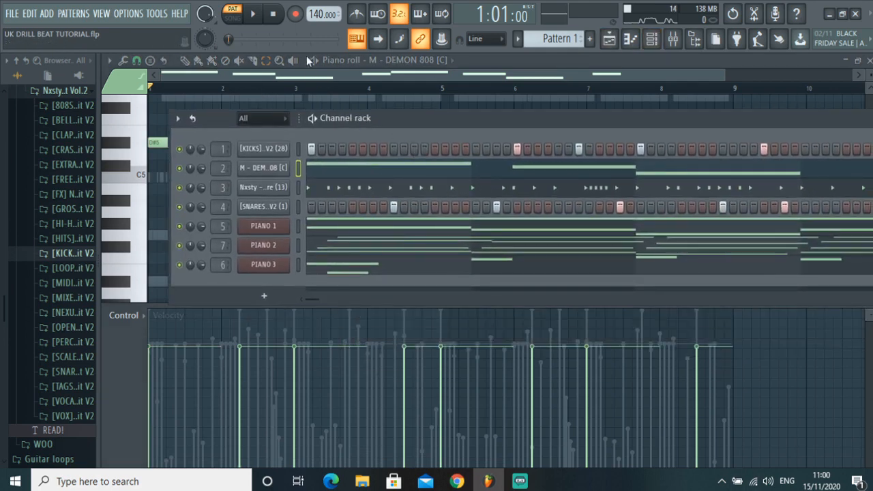
scroll(58, 259, "up", 5)
left_click(62, 237)
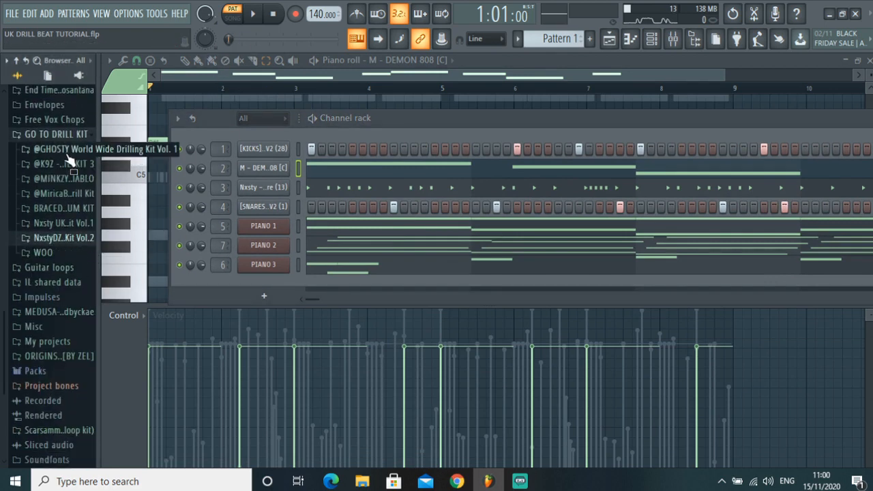
left_click(67, 149)
left_click(77, 280)
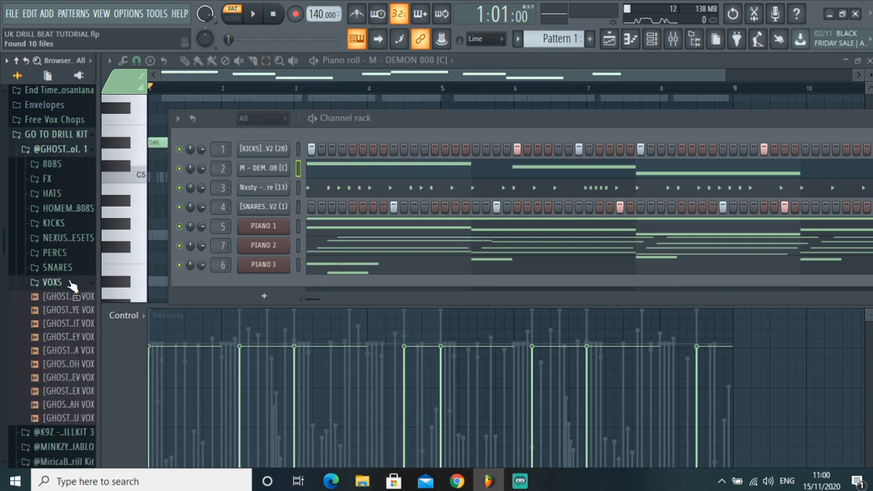
scroll(82, 273, "down", 4)
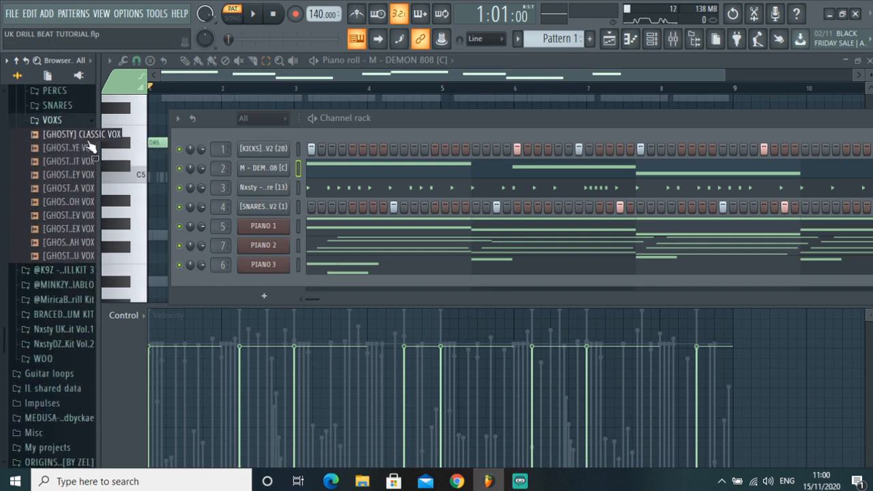
- Preview the [GHOSTY] YOU VOX sample from the VOXS folder and play the beat briefly
left_click(68, 120)
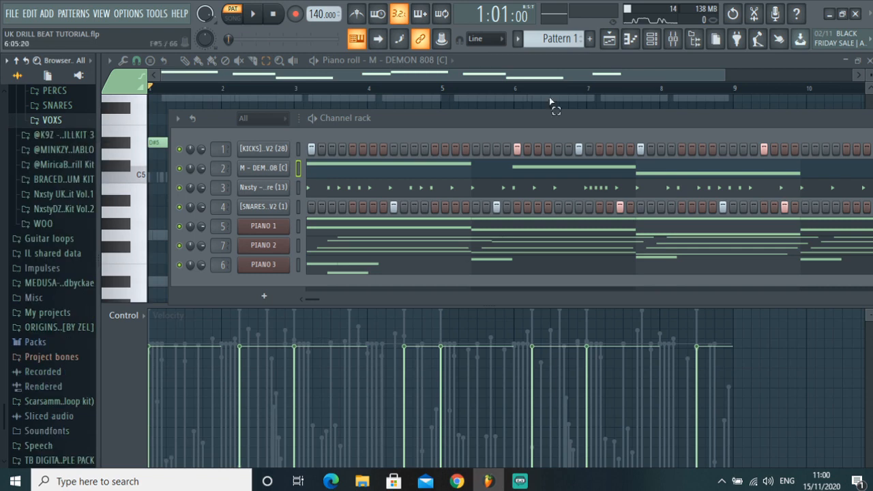
left_click(668, 39)
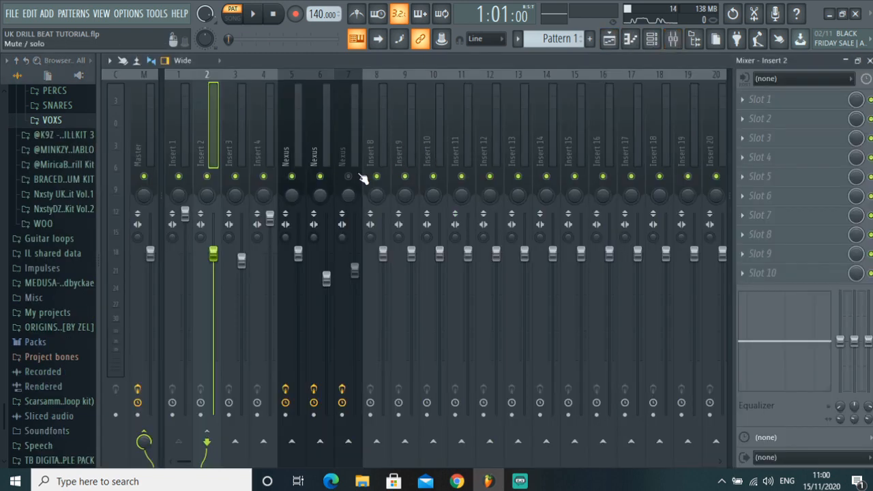
left_click(651, 39)
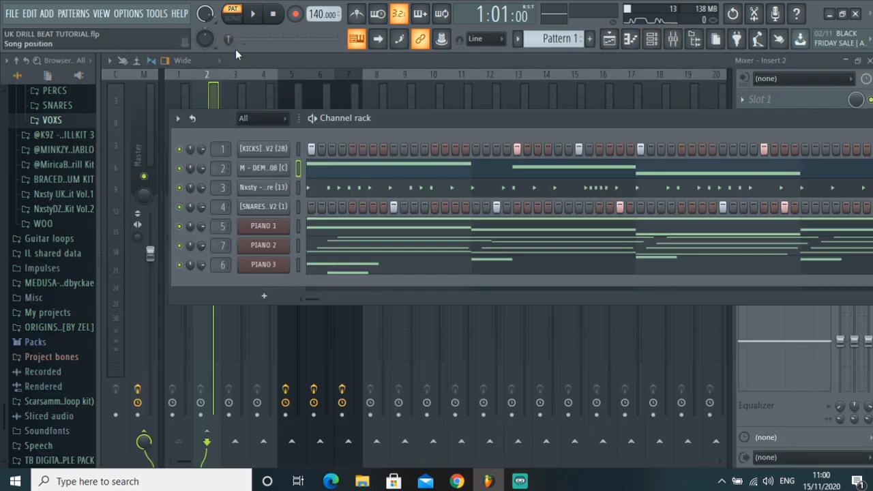
scroll(61, 259, "up", 4)
left_click(68, 277)
scroll(79, 245, "down", 5)
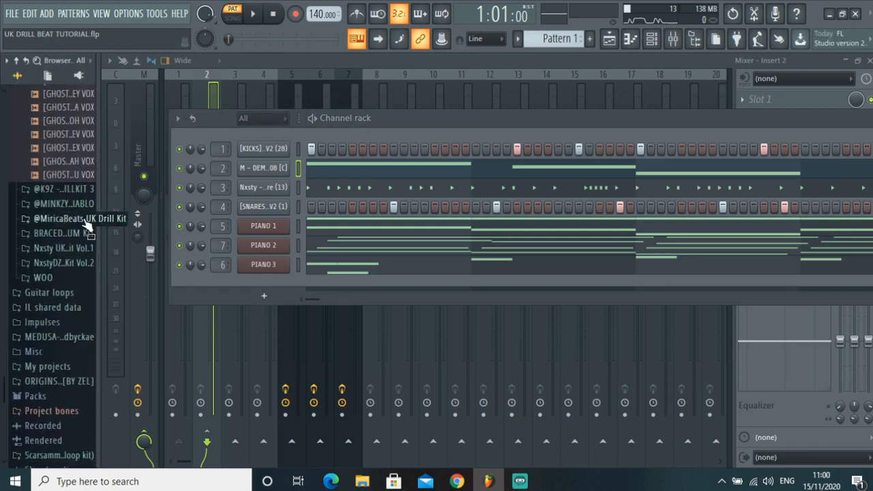
left_click(85, 176)
key("space")
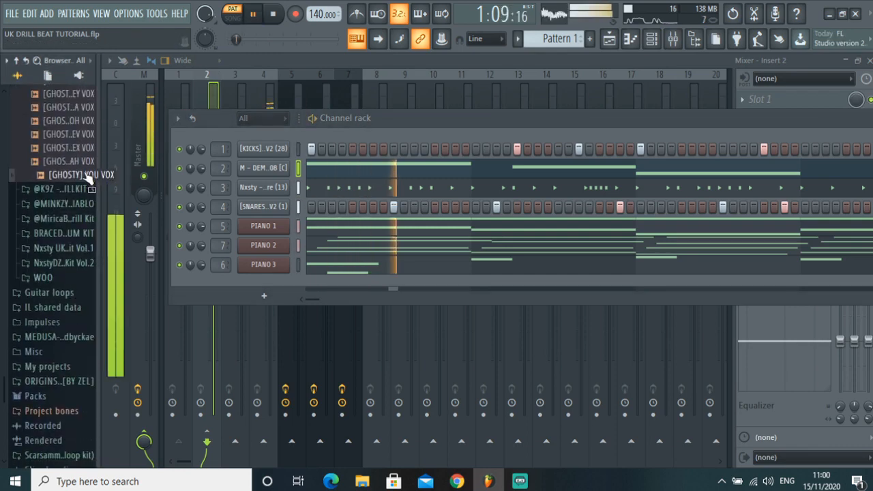
key("space")
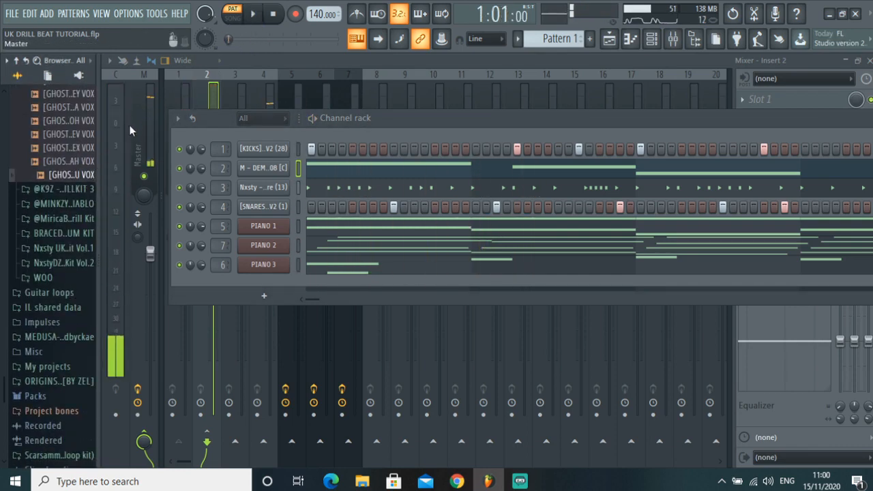
- Add the [GHOSTY] YOU VOX sample as a new channel below PIANO 3 and collapse the VOXS folder
left_click_drag(71, 175, 221, 262)
scroll(95, 199, "up", 4)
left_click(77, 203)
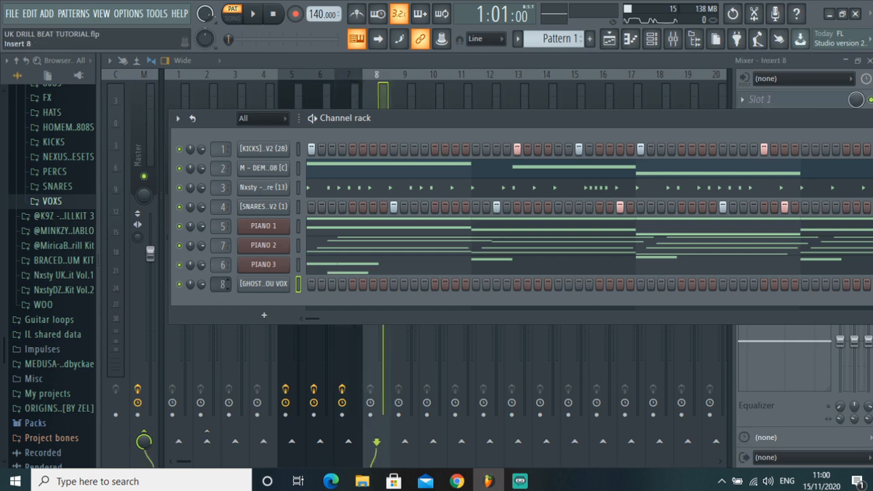
- Place YOU VOX hits on steps 13, 21 and 29 while the beat plays, and stop playback
left_click(260, 22)
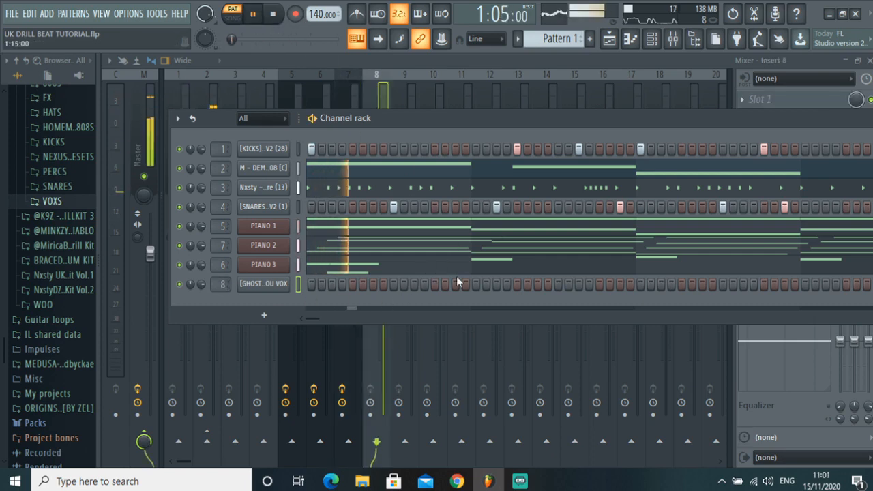
left_click(433, 283)
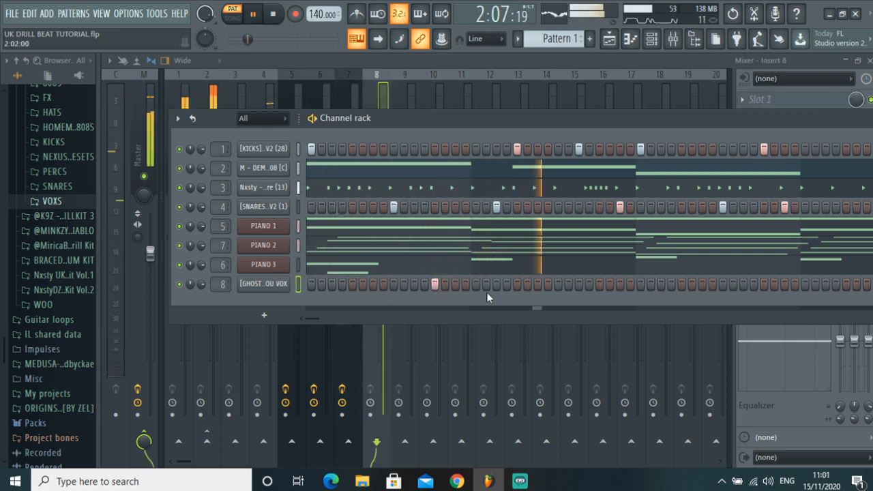
left_click(517, 283)
left_click(600, 284)
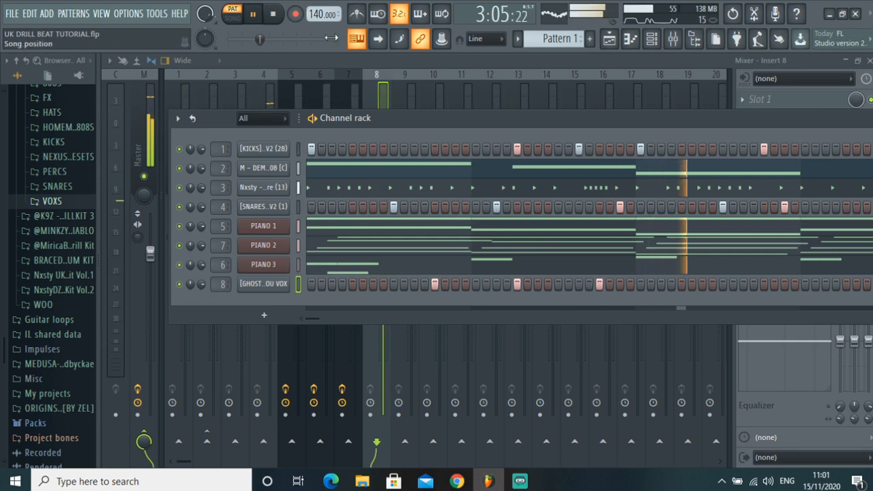
key("space")
left_click(273, 14)
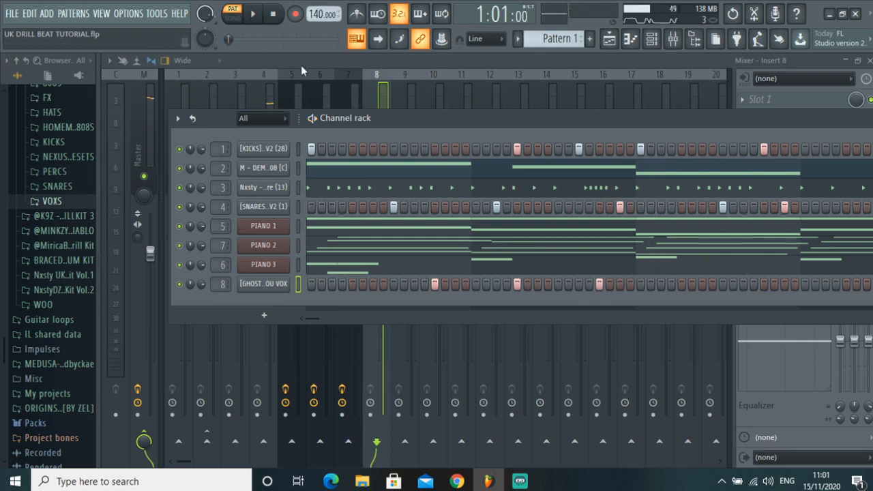
- Load Fruity Reeverb 2 in slot 1 of mixer Insert 8 and set its mix level to 25%
left_click_drag(348, 119, 221, 226)
left_click(748, 99)
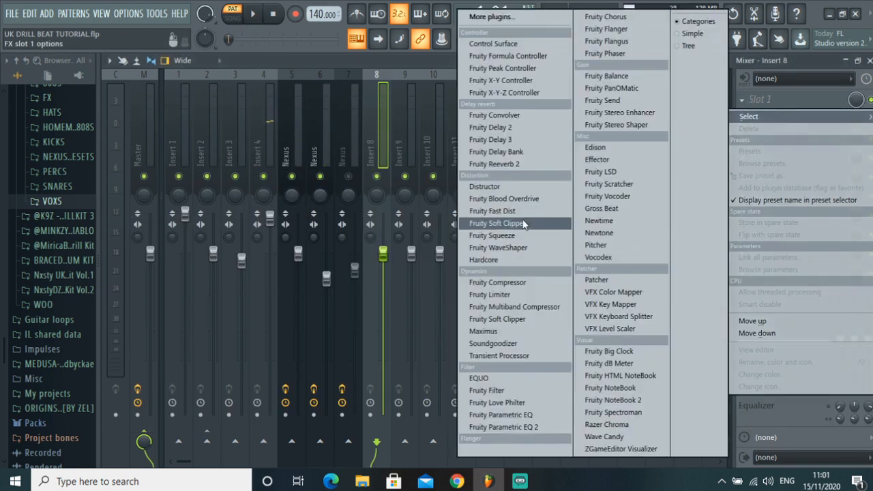
left_click(505, 163)
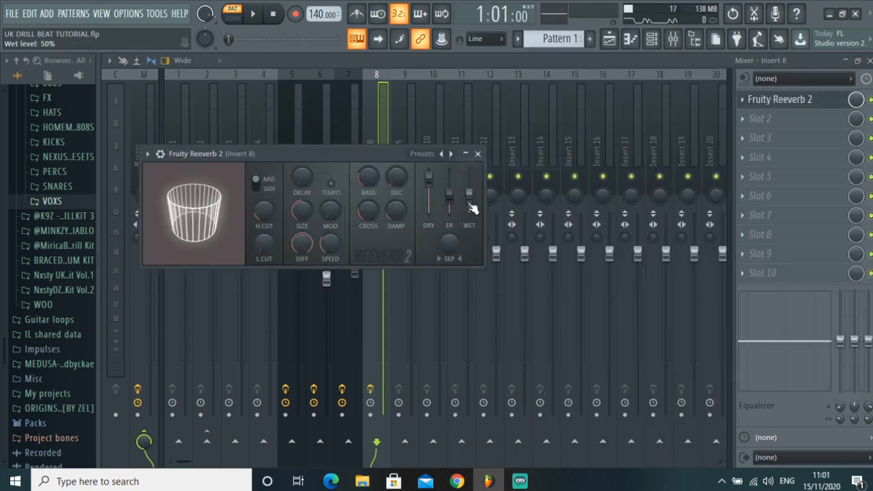
left_click_drag(856, 100, 856, 147)
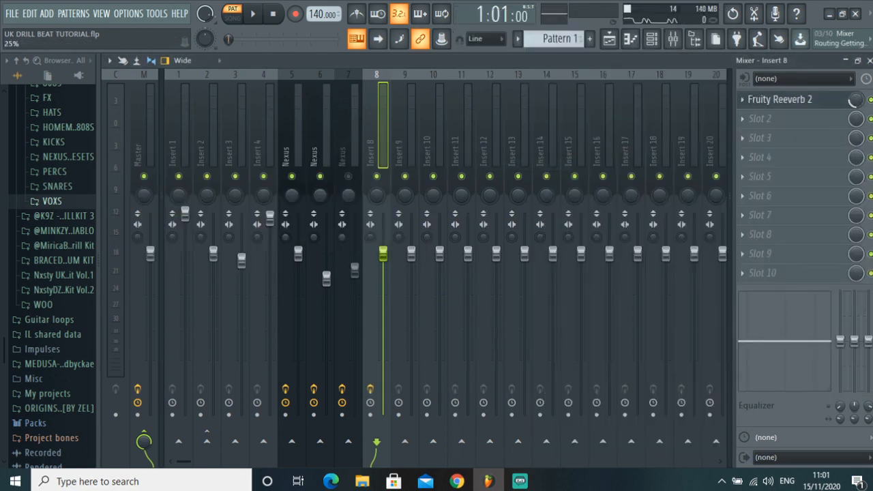
- Open the YOU VOX hits in the piano roll, lower the second and third velocities progressively, and play the pattern
left_click(652, 39)
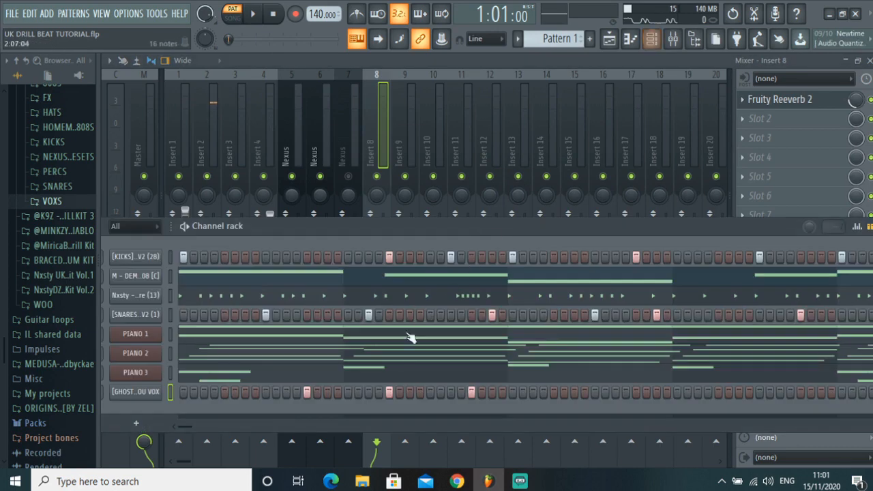
right_click(155, 393)
left_click(196, 286)
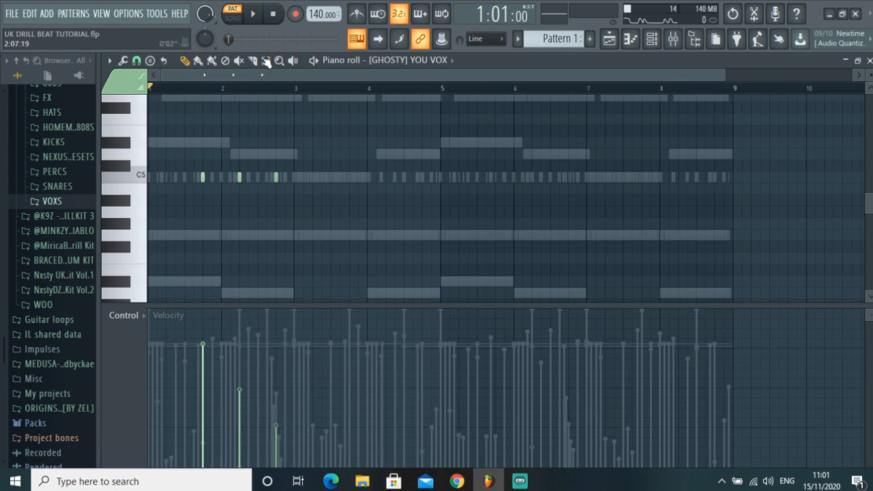
left_click(254, 14)
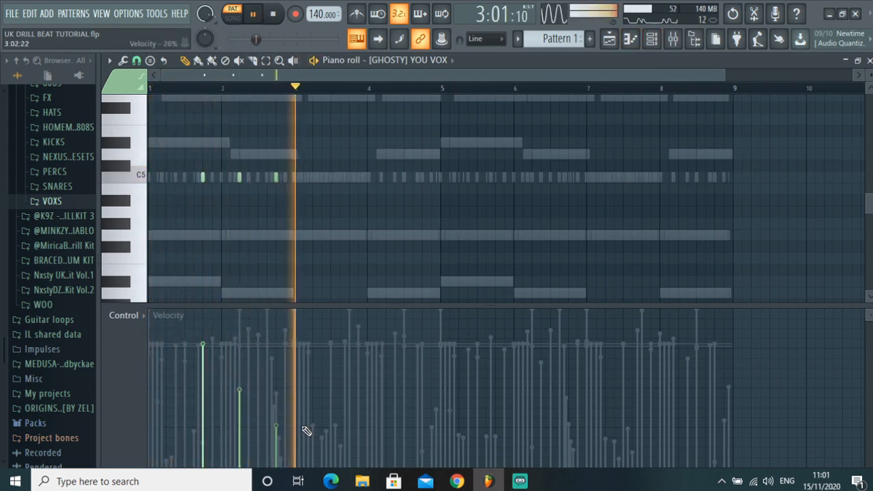
- Add a fourth YOU VOX hit on step 37 and lower its velocity below that of the third hit
left_click(652, 39)
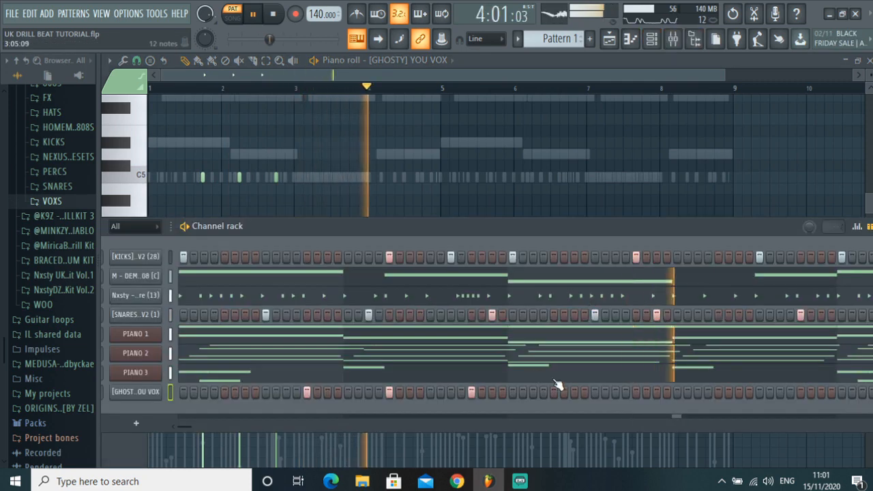
left_click_drag(423, 231, 500, 112)
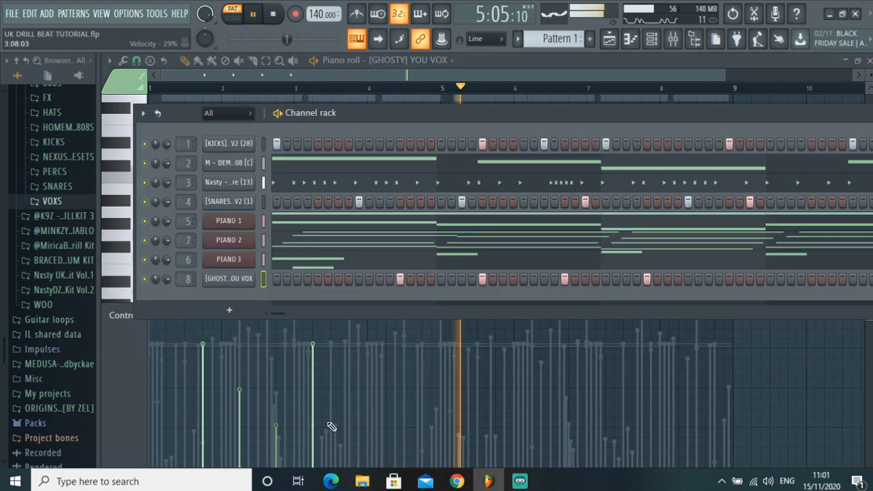
left_click(313, 450)
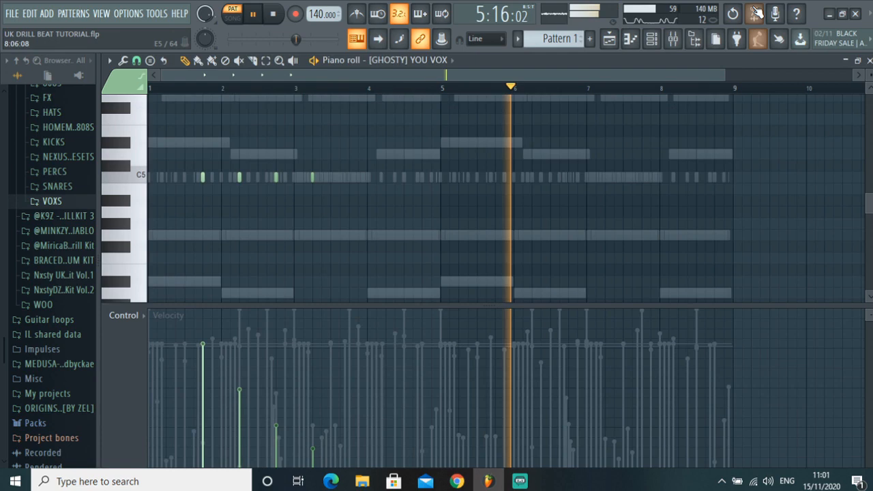
- Lower the volume fader of mixer Insert 8 well below its default level while the beat plays, and stop playback
left_click(673, 39)
left_click_drag(384, 254, 389, 285)
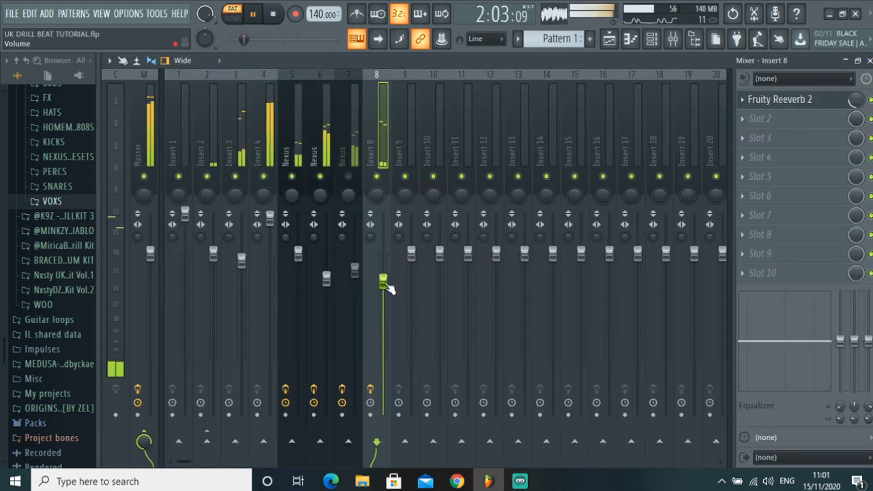
left_click_drag(387, 288, 388, 312)
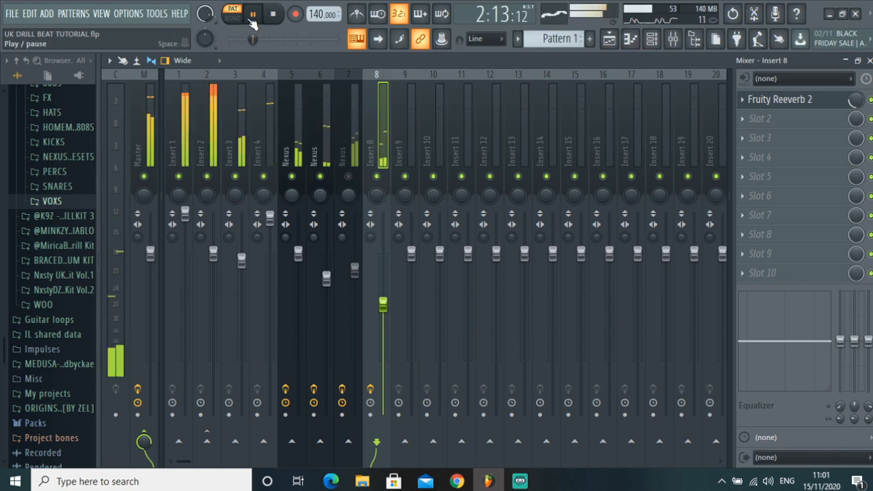
left_click(251, 21)
- Bring up the channel rack and save the project
left_click(651, 38)
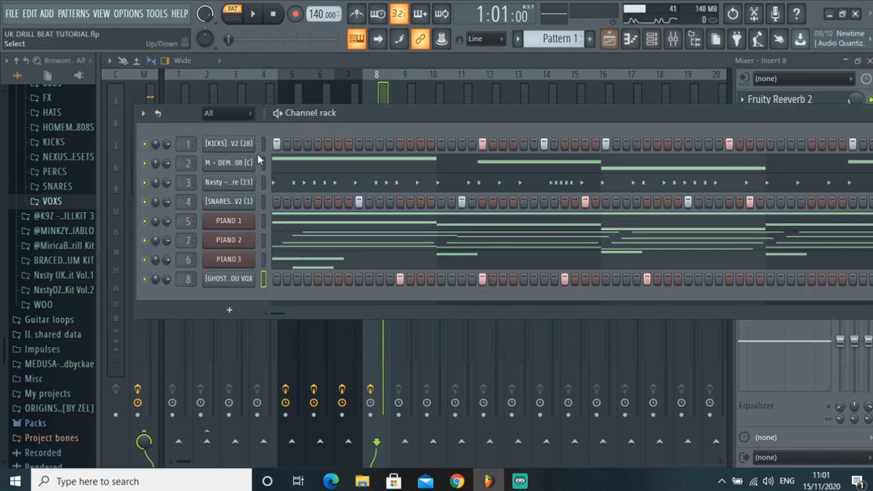
left_click(12, 23)
left_click(24, 73)
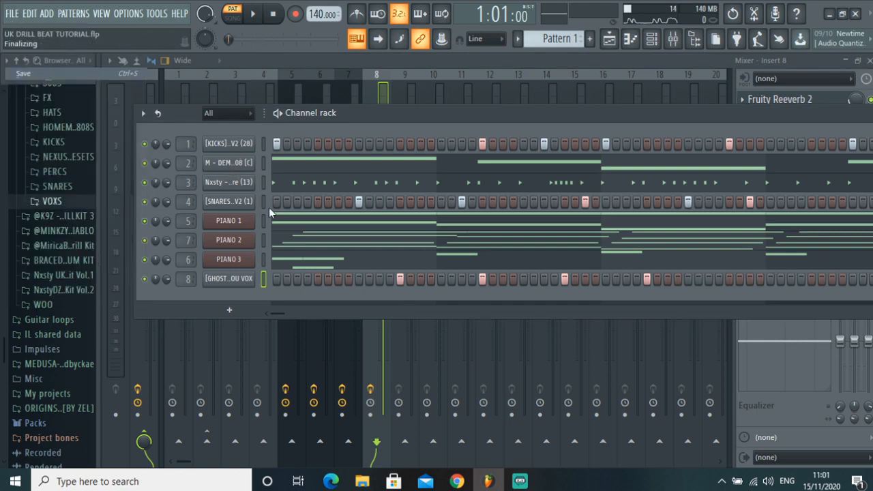
- Open the M - DEMON 808 notes in the piano roll and examine the whole pattern and the empty octaves above it
right_click(234, 167)
left_click(277, 162)
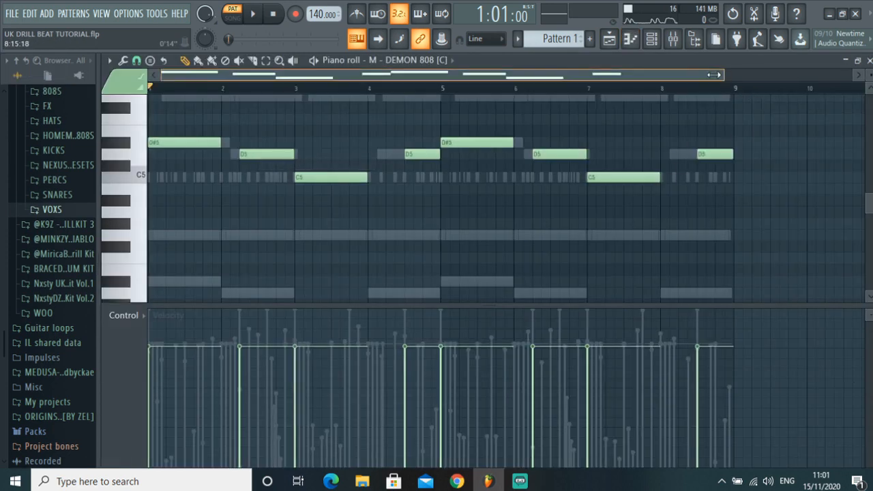
left_click_drag(714, 75, 840, 131)
scroll(552, 202, "up", 6)
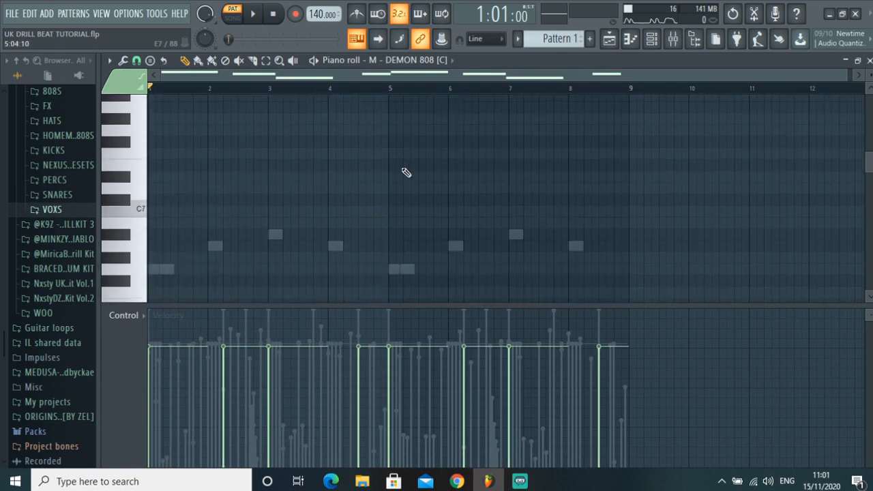
scroll(407, 167, "down", 5)
left_click(673, 41)
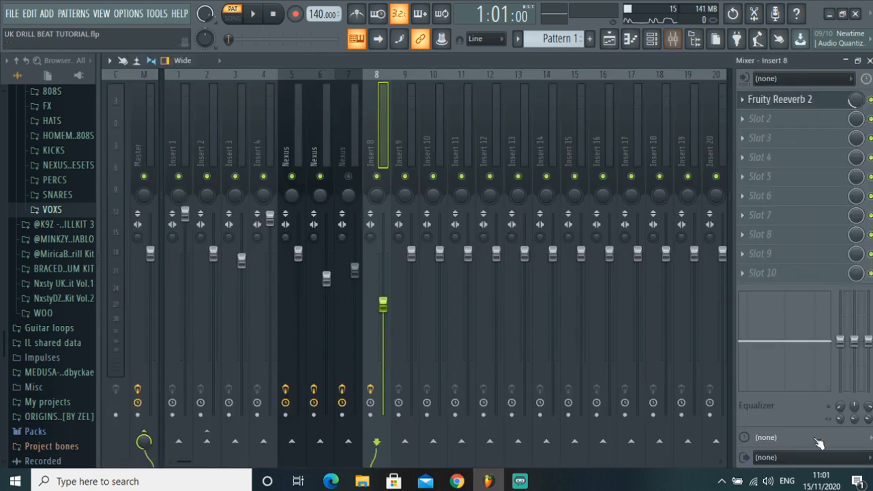
left_click(630, 39)
scroll(185, 146, "up", 4)
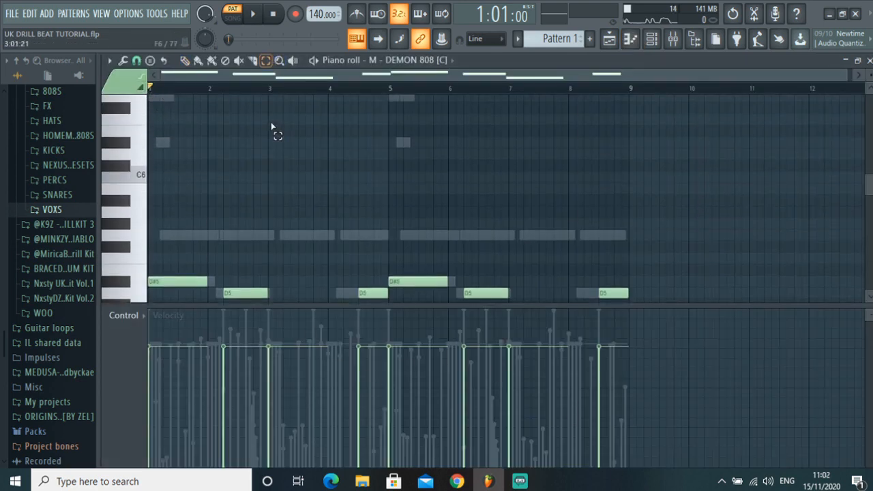
scroll(150, 90, "up", 2)
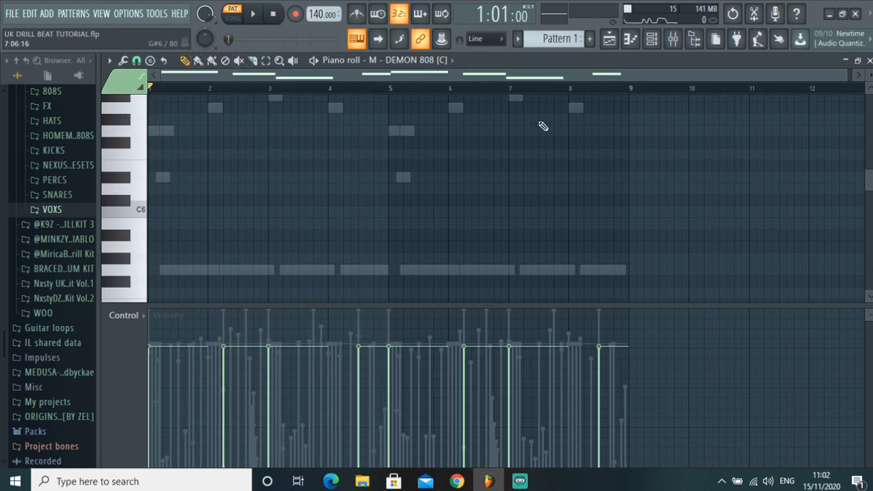
scroll(546, 136, "down", 4)
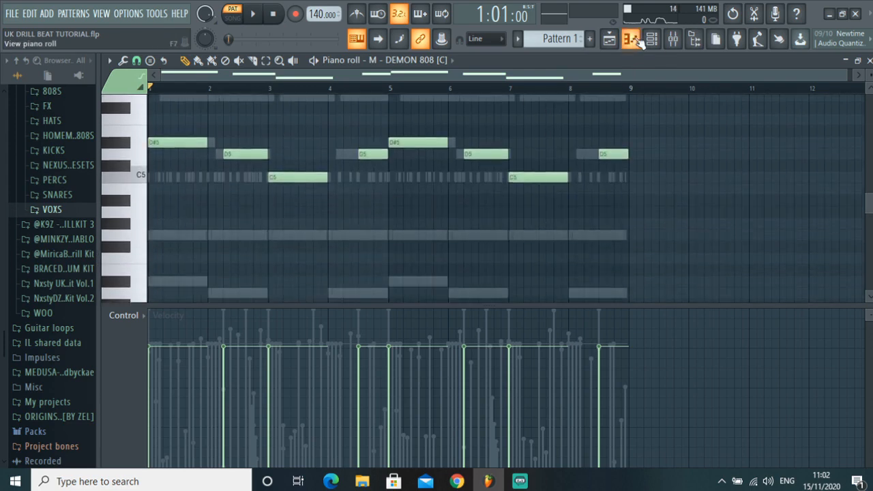
key("F6")
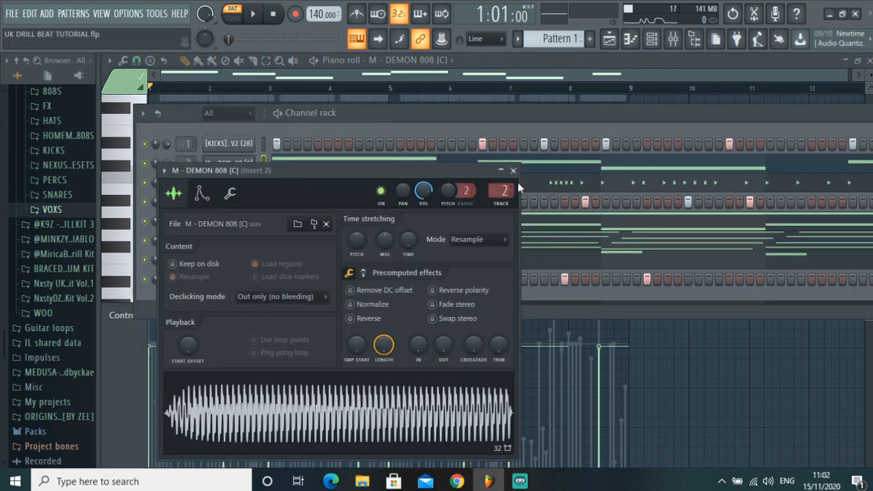
left_click(513, 171)
left_click(235, 164)
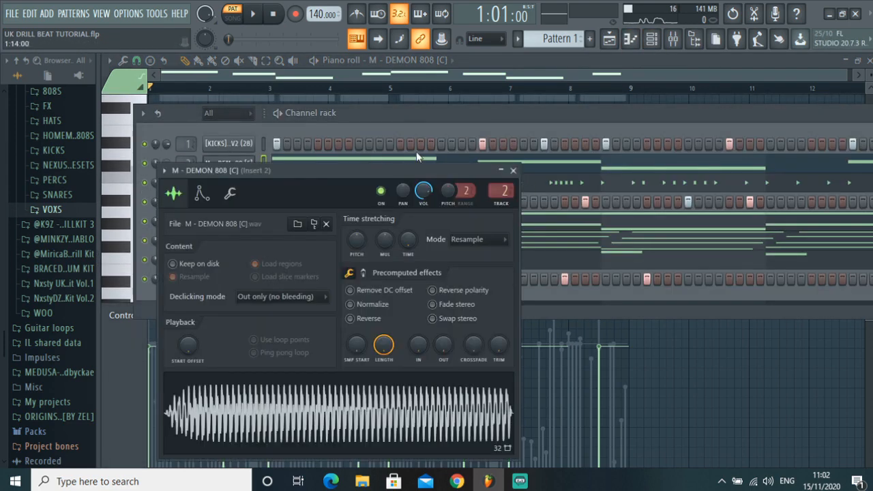
left_click(513, 170)
left_click(232, 161)
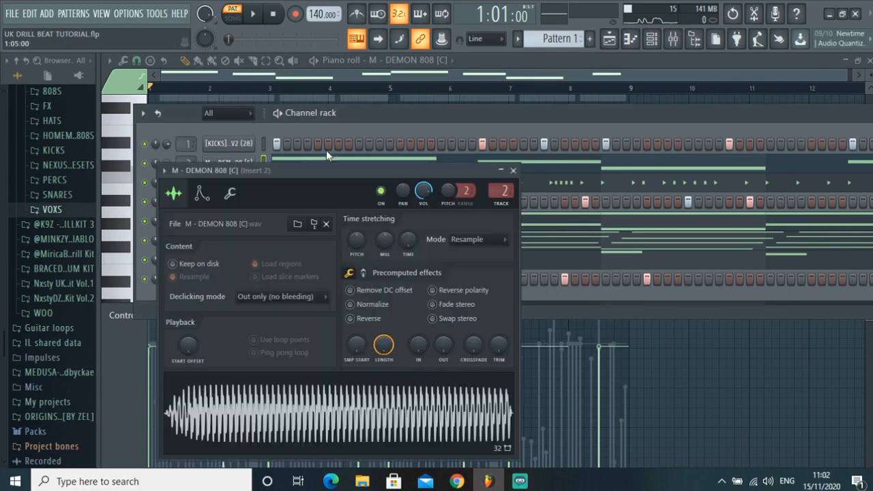
left_click(512, 170)
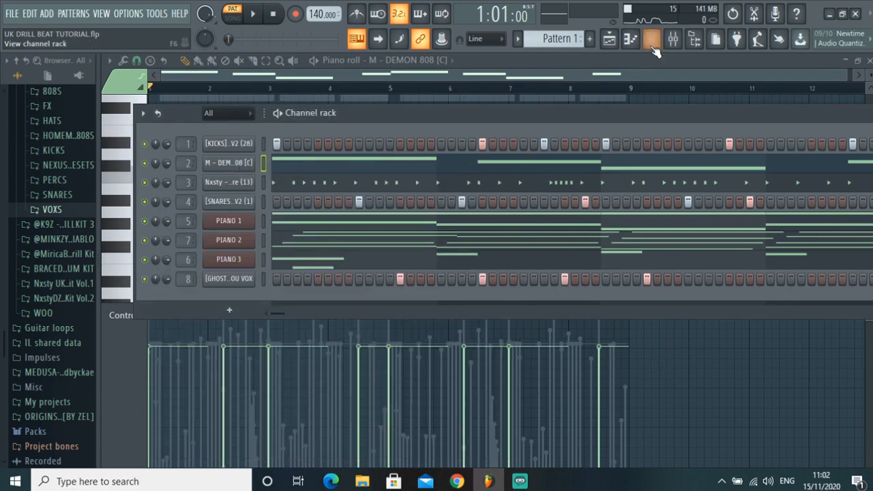
left_click(672, 39)
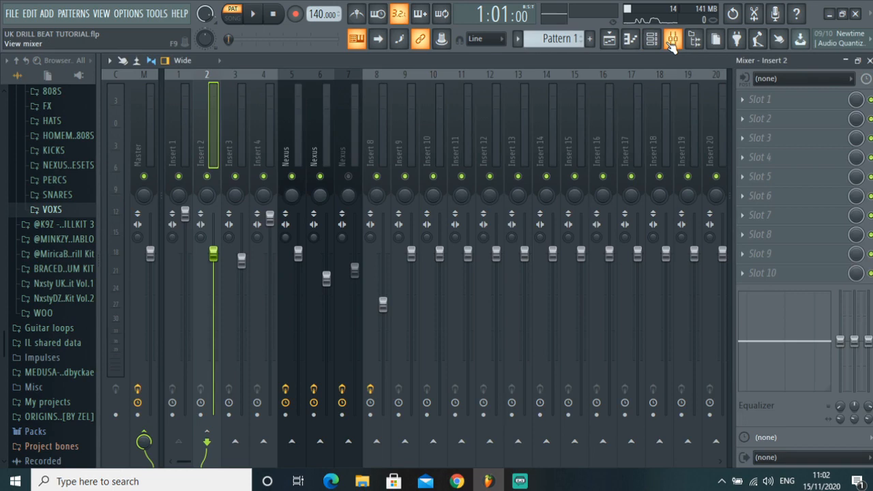
left_click(672, 41)
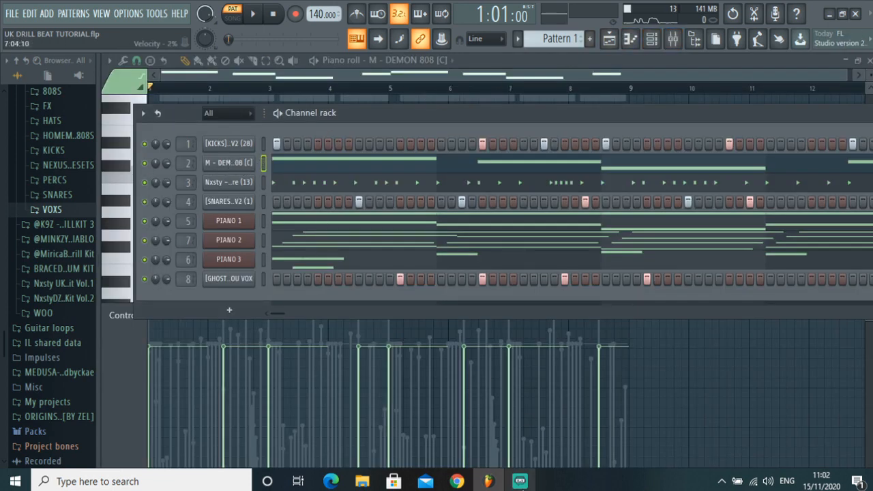
left_click(240, 162)
left_click(513, 171)
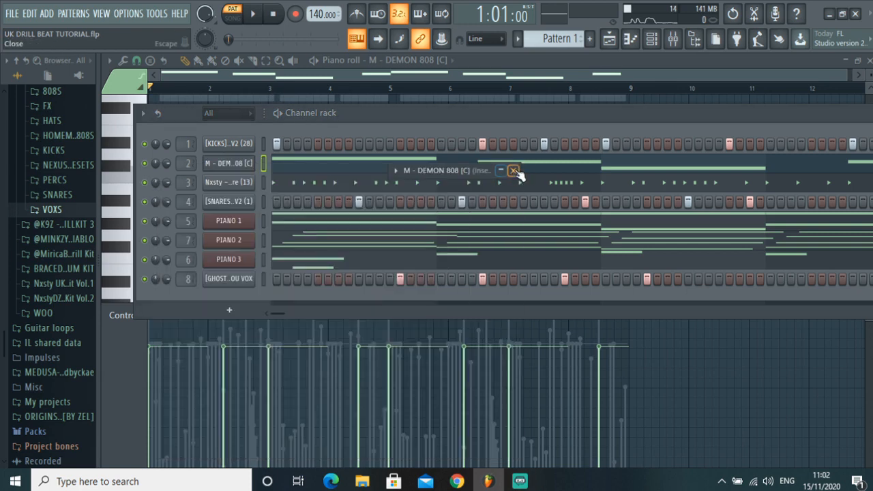
- Reopen the DEMON 808 piano roll and try a slide note above the last D5 note in bar 8, raised to A6
right_click(247, 162)
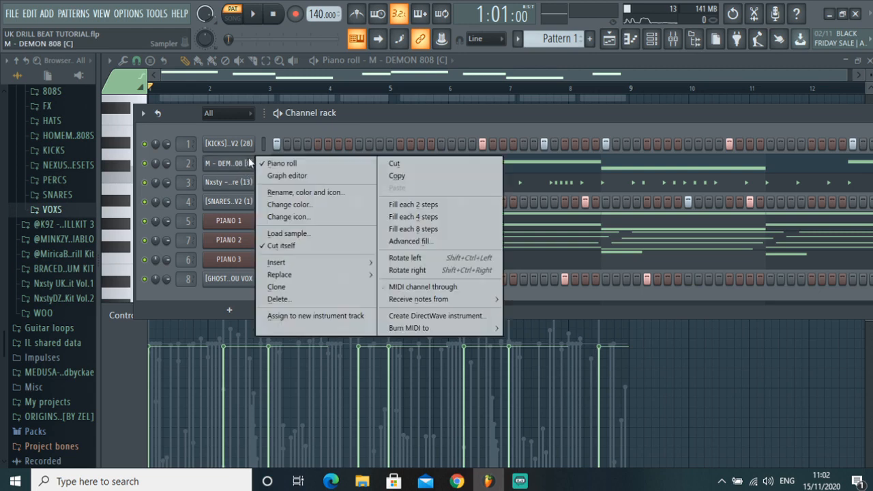
left_click(282, 163)
left_click(631, 43)
left_click(631, 43)
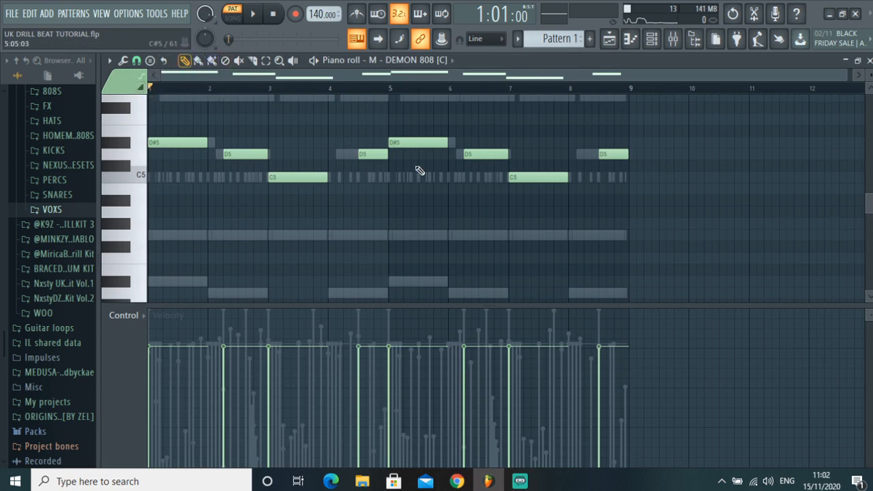
scroll(594, 164, "up", 5)
left_click(612, 166)
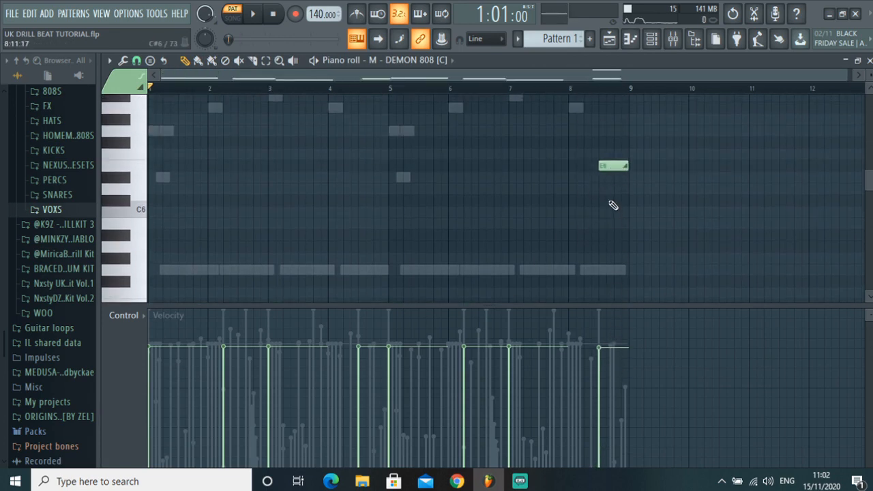
scroll(610, 198, "up", 3)
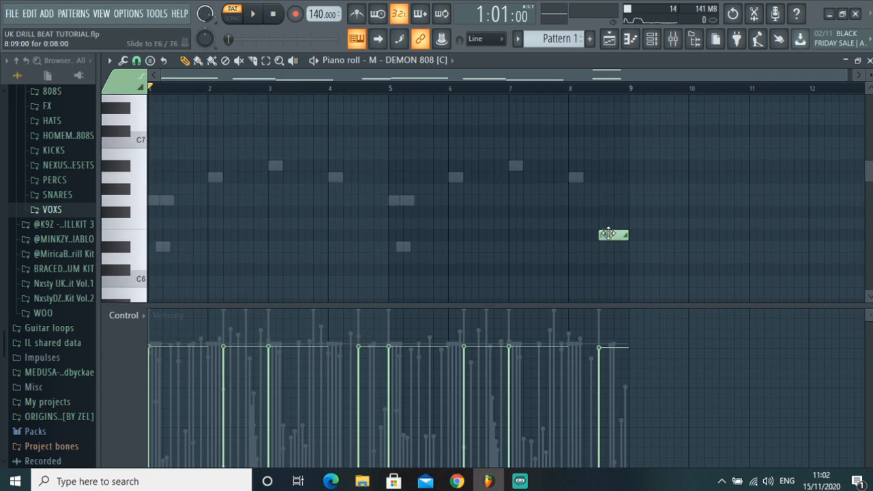
left_click_drag(608, 234, 607, 175)
scroll(620, 232, "down", 5)
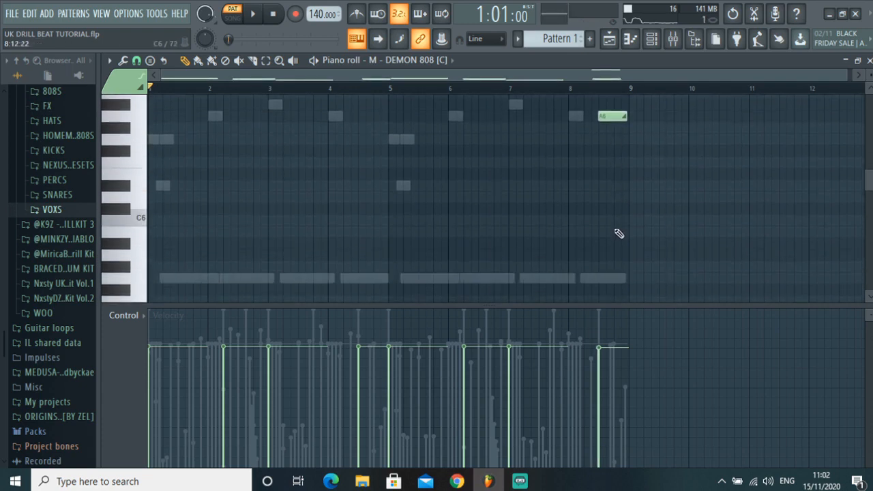
- Try a second slide note at A#6, starting slightly before the A6 slide in bar 8
scroll(619, 221, "up", 4)
mouse_move(611, 139)
left_mouse_down()
mouse_move(609, 311)
mouse_move(596, 99)
left_mouse_up()
scroll(613, 195, "down", 2)
scroll(619, 190, "up", 2)
scroll(617, 183, "up", 2)
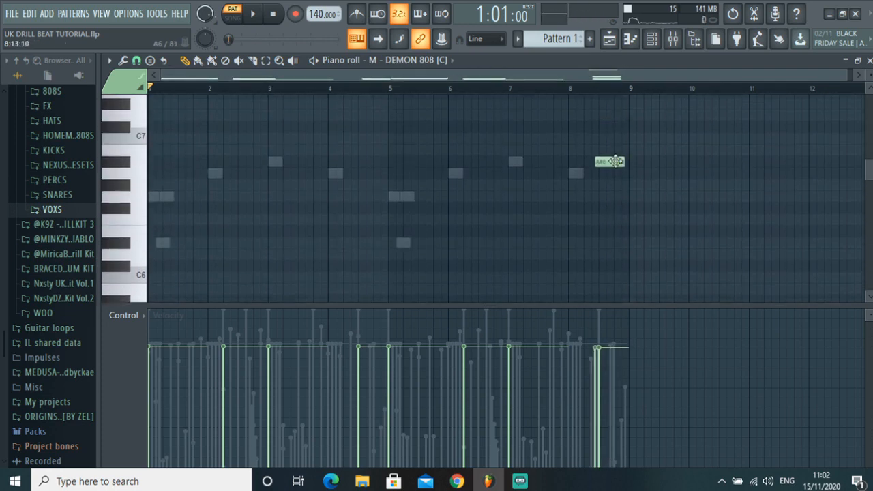
- Delete the trial slide notes above the last 808 note in bar 8
right_click(611, 174)
scroll(611, 203, "down", 4)
right_click(614, 209)
scroll(617, 219, "down", 3)
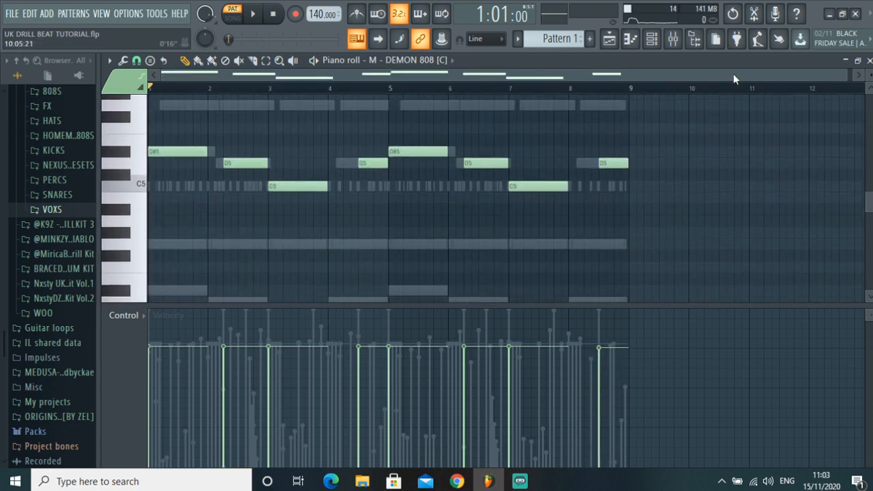
- Try an A#5 slide note starting with the D5 note in bar 2, and play the pattern from that point
left_click_drag(848, 77, 529, 77)
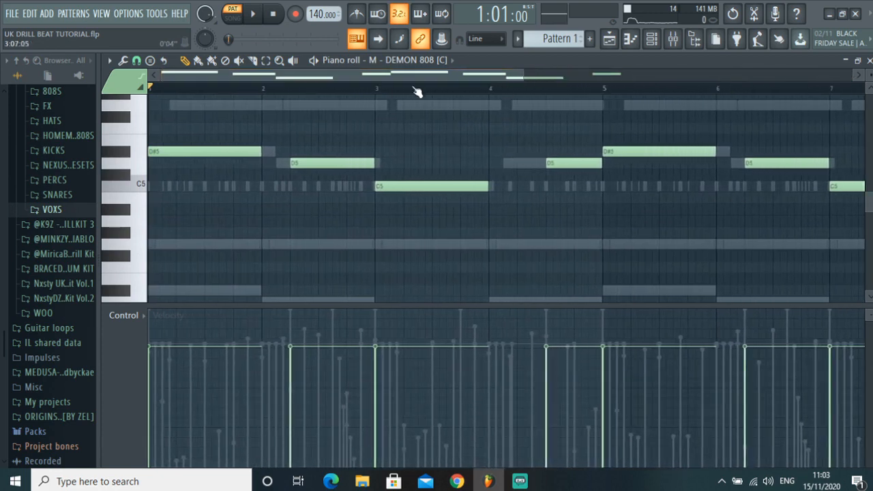
left_click(185, 60)
scroll(318, 156, "up", 2)
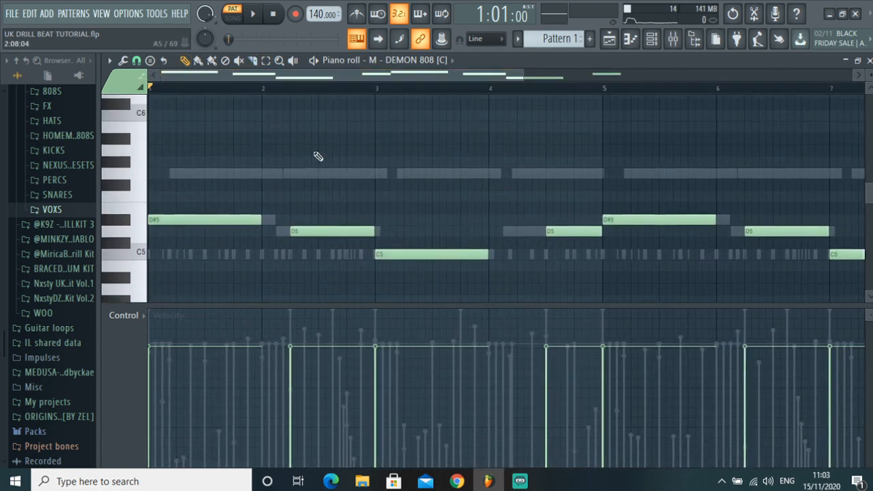
left_click(309, 141)
left_click_drag(309, 141, 301, 141)
left_click(293, 87)
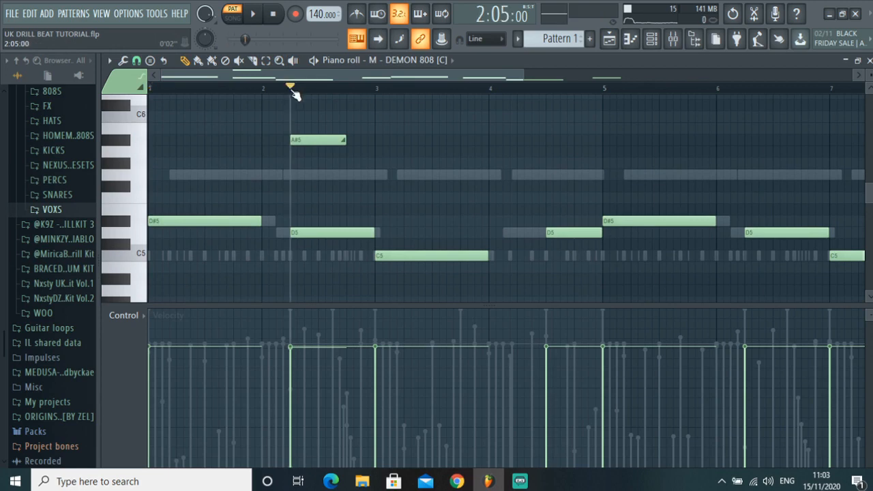
left_click(255, 16)
left_click(256, 18)
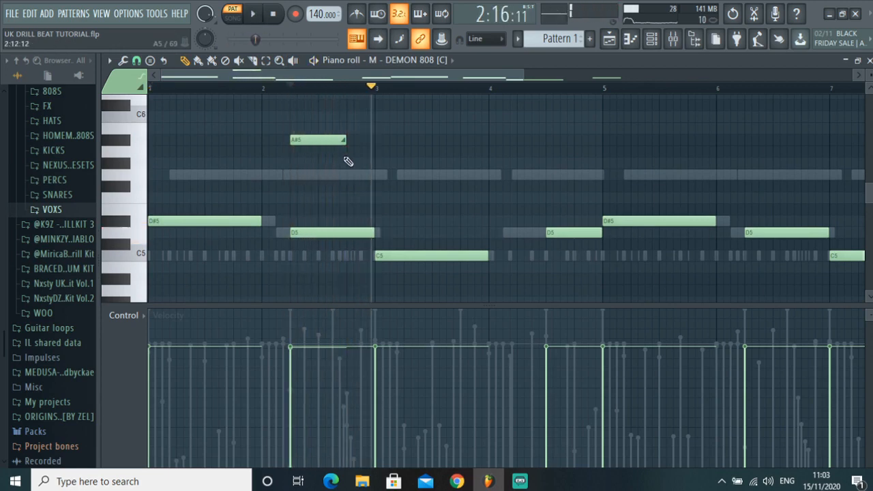
- Shorten the A#5 slide note in bar 2 to a very short length and audition it
left_click_drag(343, 142, 291, 147)
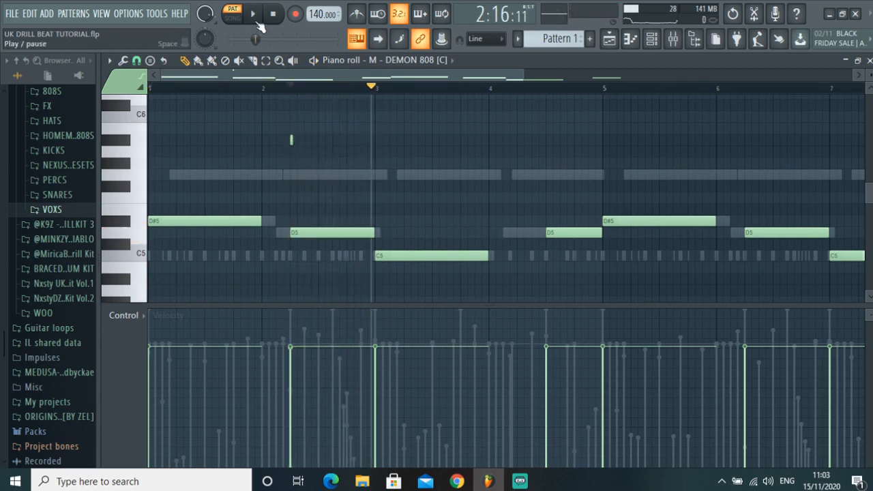
left_click(289, 88)
key("space")
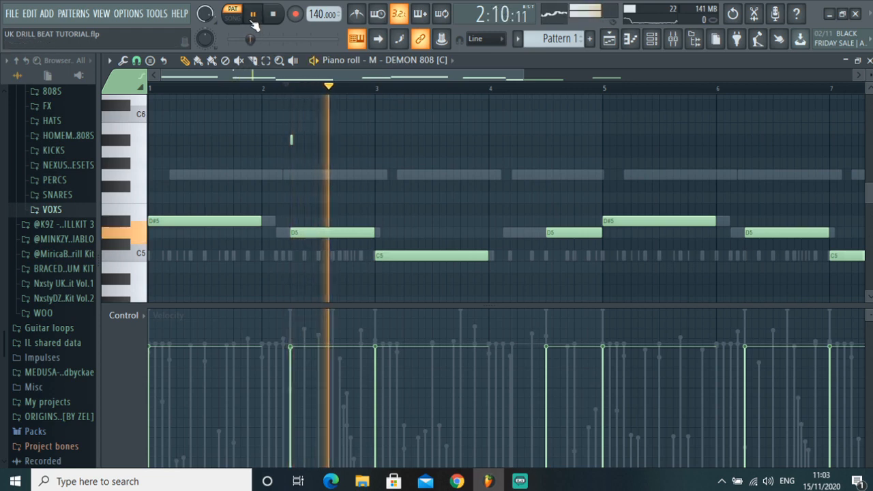
key("space")
- Shift the short A#5 slide slightly after the start of the D5 note in bar 2 and audition it
left_click_drag(291, 140, 306, 148)
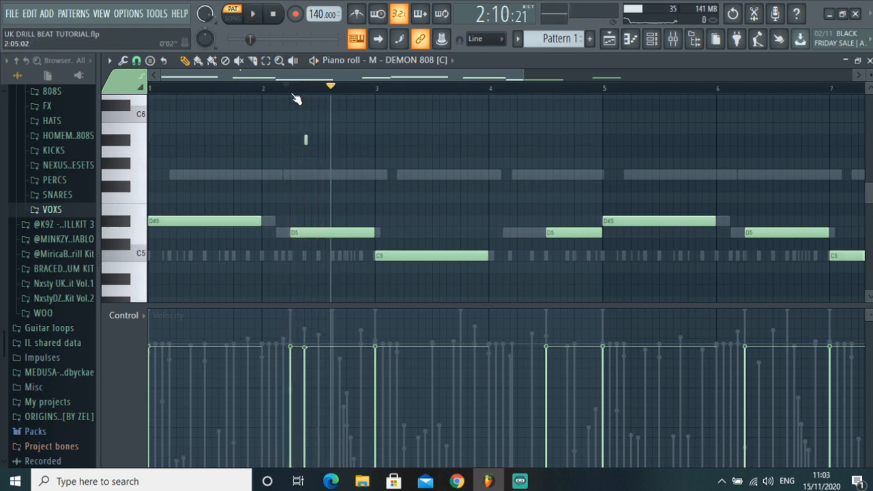
left_click(287, 87)
key("space")
key("space")
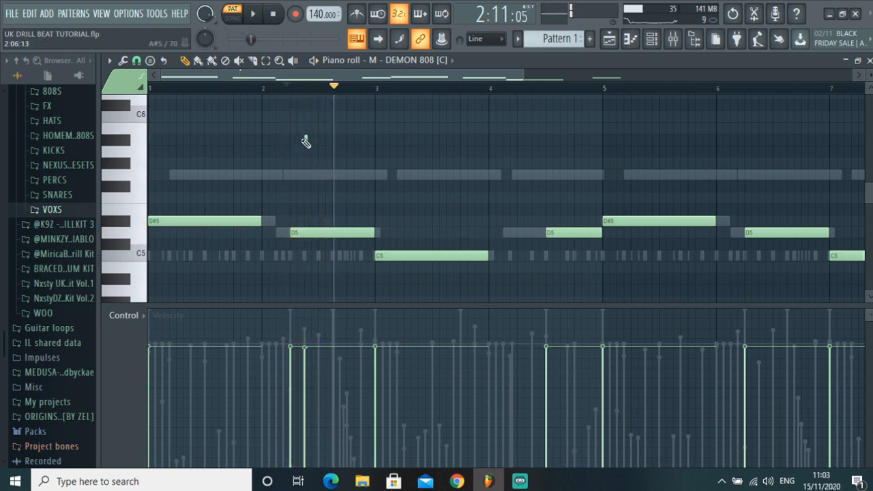
- Remove the trial A#5 slide, return the playhead to the start, and show the full 808 pattern
left_click_drag(331, 91, 120, 116)
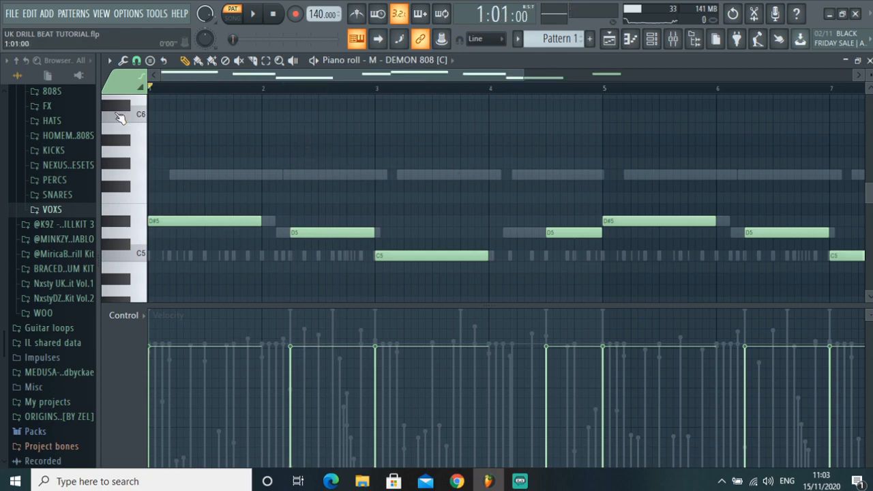
scroll(384, 207, "up", 3)
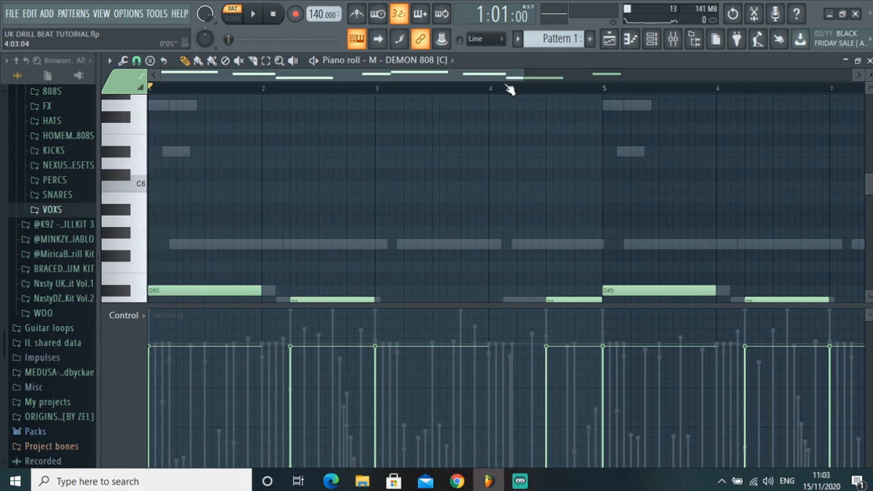
left_click_drag(523, 74, 866, 75)
scroll(382, 196, "down", 3)
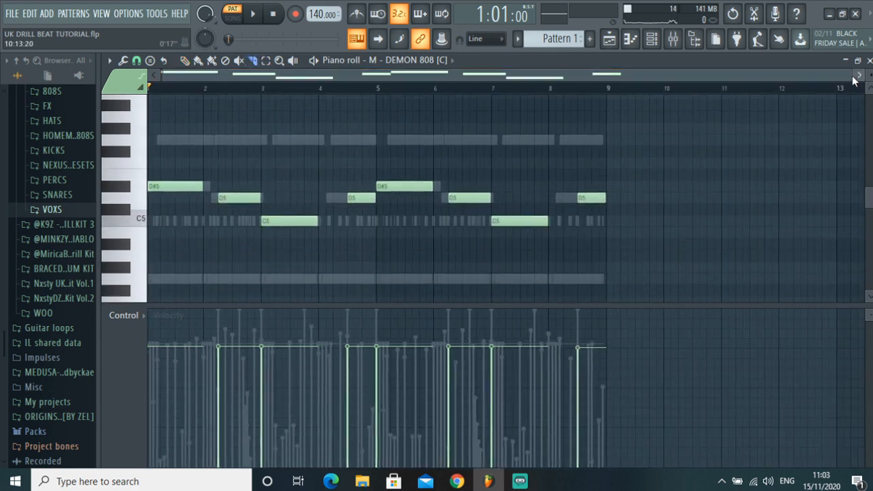
- Slice the last D5 note in bar 8 into four equal short notes
left_click_drag(848, 75, 718, 98)
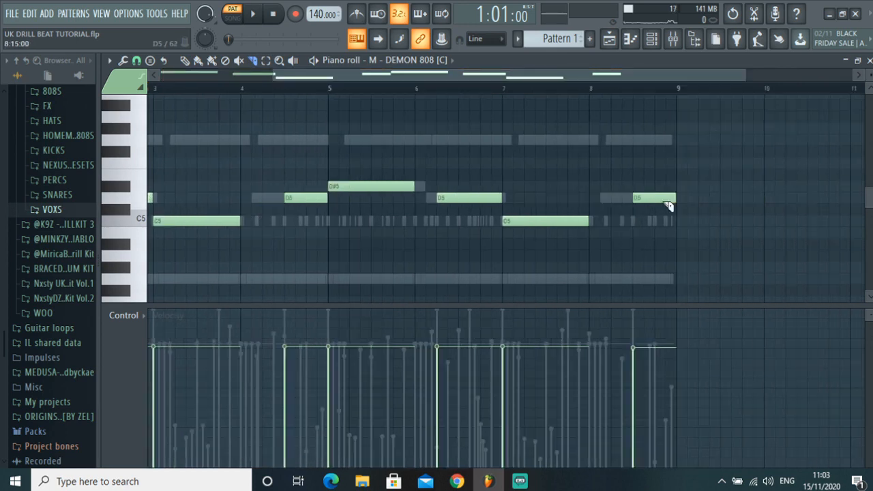
left_click_drag(659, 203, 659, 212)
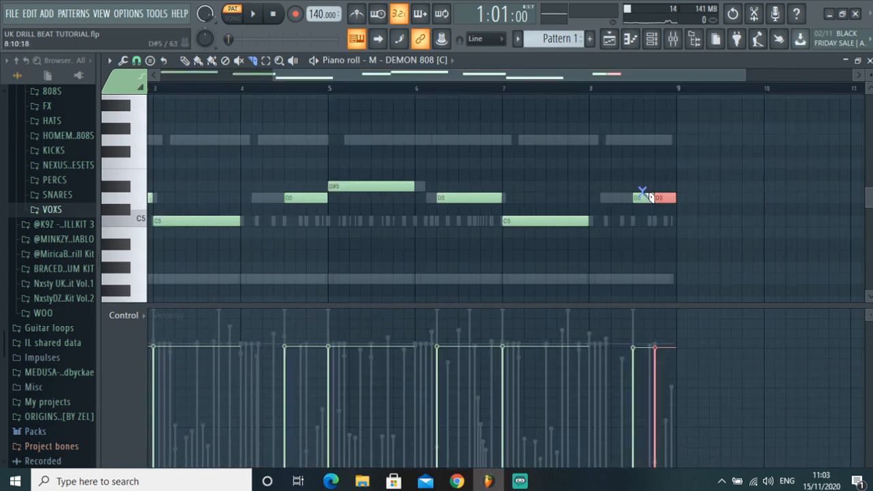
left_click(645, 193)
left_click_drag(650, 214, 672, 214)
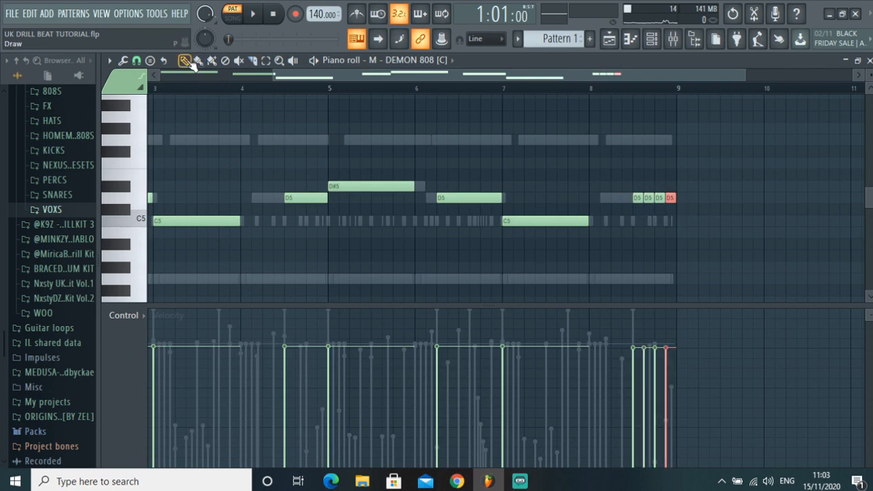
- Add four short slide notes above the sliced D5 notes in bar 8: two on A#6, followed by two on A6
scroll(536, 211, "up", 6)
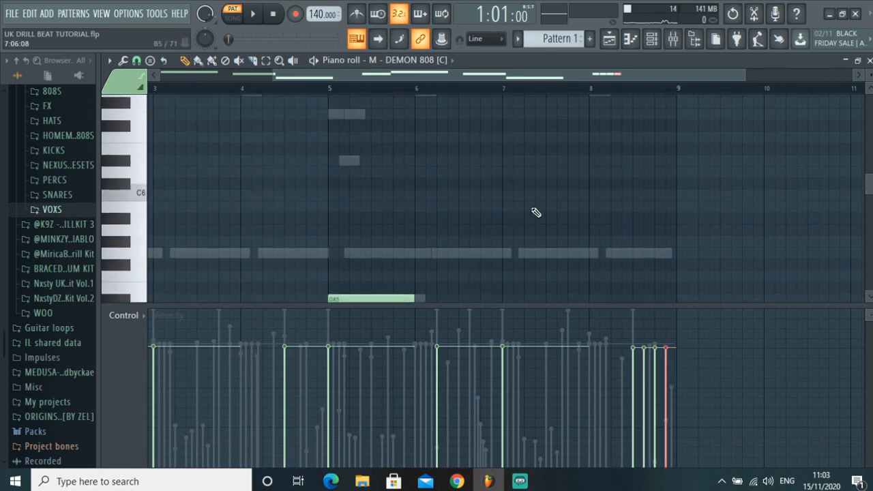
left_click(633, 176)
scroll(635, 180, "down", 1)
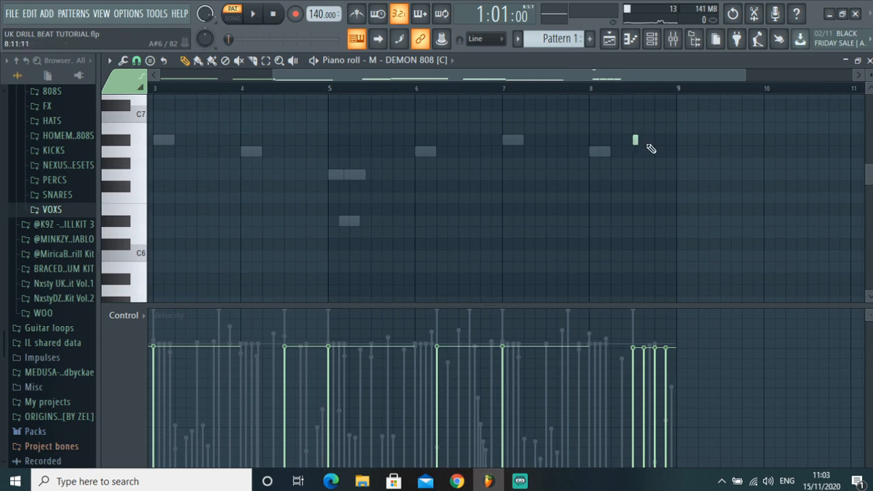
left_click(657, 151)
left_click(669, 151)
- Audition the bar 8 slides from just before the sliced notes, stop playback, and return to the start of the pattern
left_click(630, 87)
left_click(259, 14)
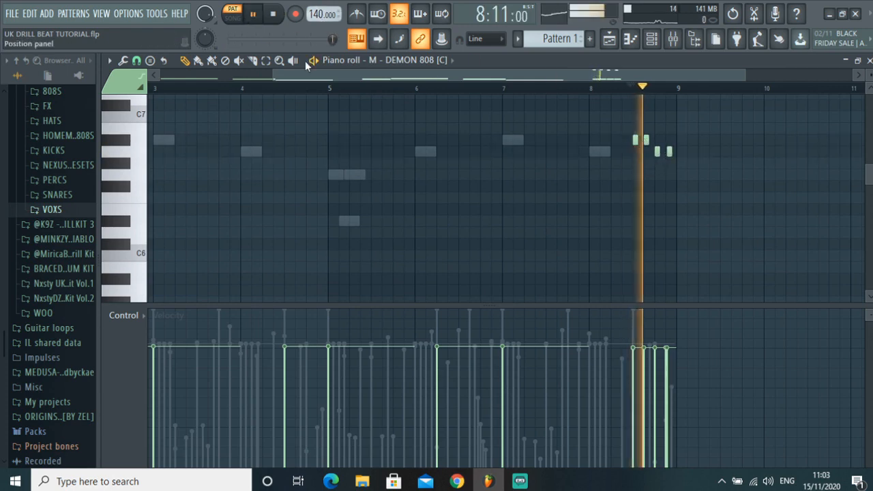
scroll(562, 219, "down", 3)
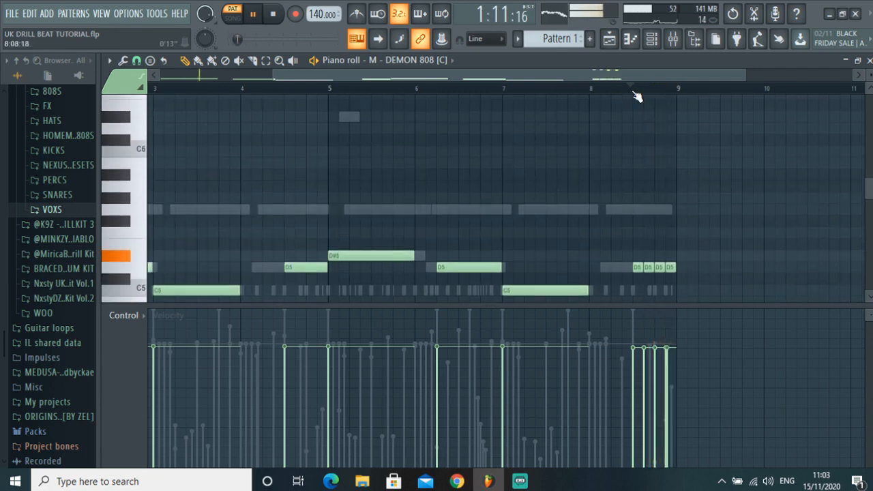
scroll(579, 162, "up", 5)
scroll(598, 145, "down", 2)
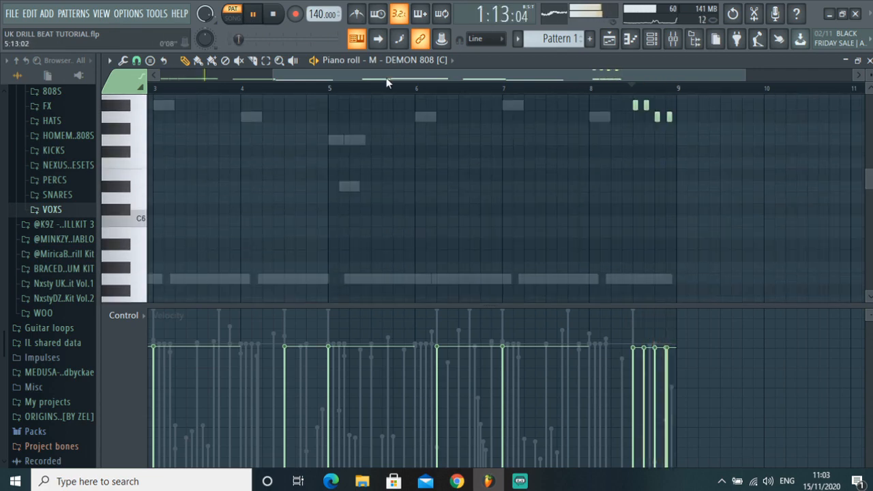
left_click(253, 19)
left_click_drag(156, 88, 147, 88)
- Slice the D5 note at the end of bar 4 into four equal short notes
scroll(302, 101, "down", 3)
left_click(252, 60)
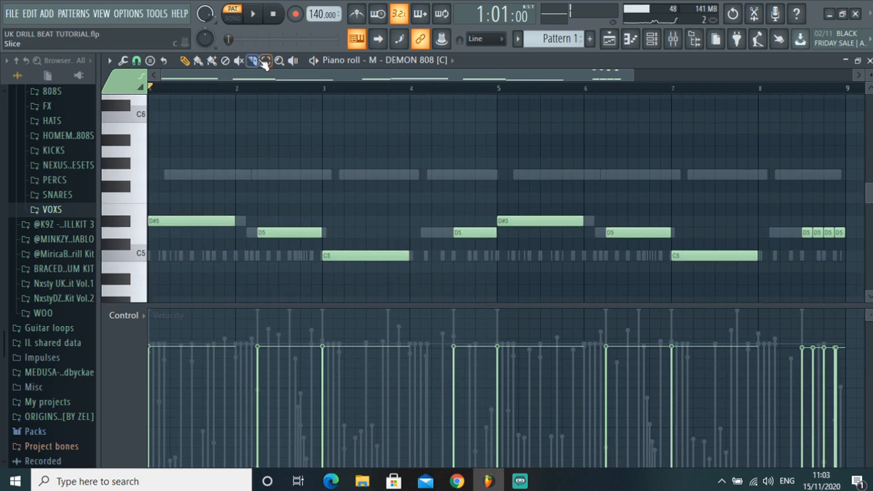
left_click_drag(631, 73, 414, 75)
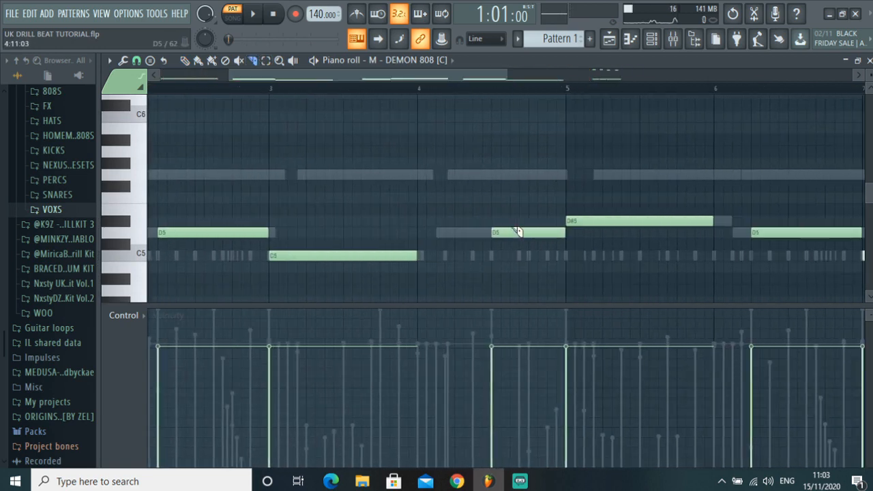
left_click(513, 233)
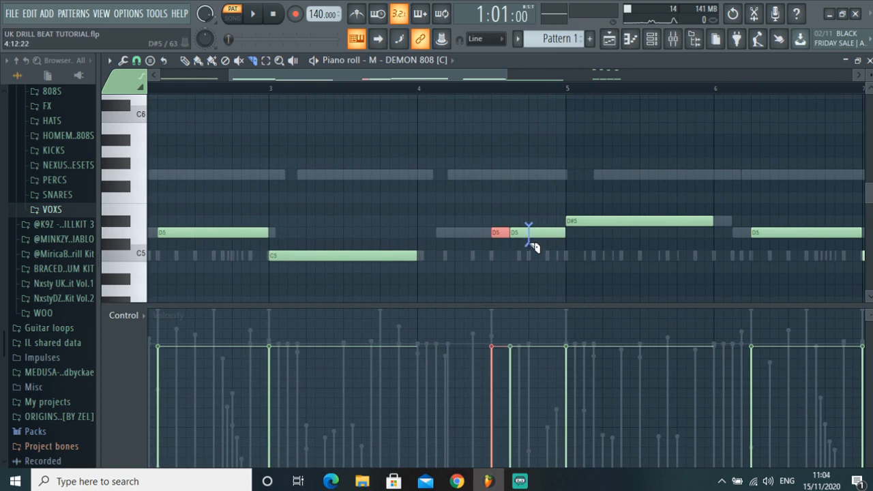
left_click(529, 244)
left_click(548, 249)
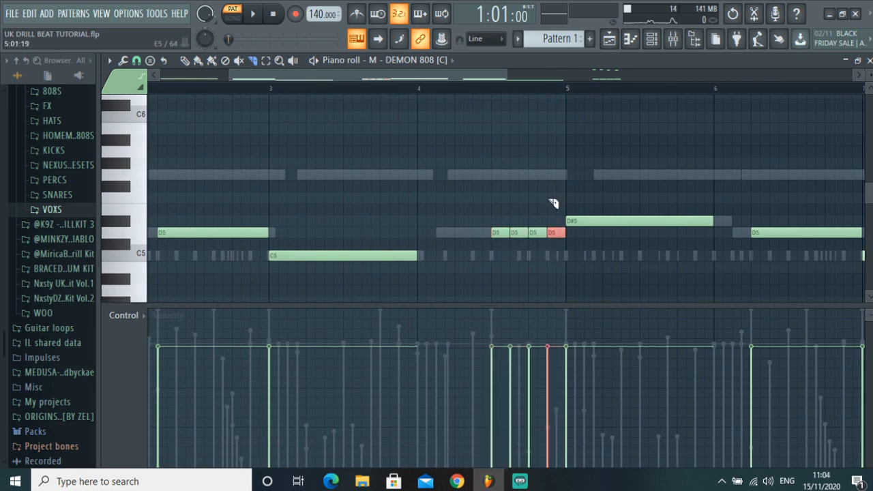
- Add slide notes on D#6, A6 and G6 above the second, third and fourth sliced D5 notes in bar 4
left_click(184, 60)
scroll(522, 181, "up", 5)
scroll(526, 188, "down", 3)
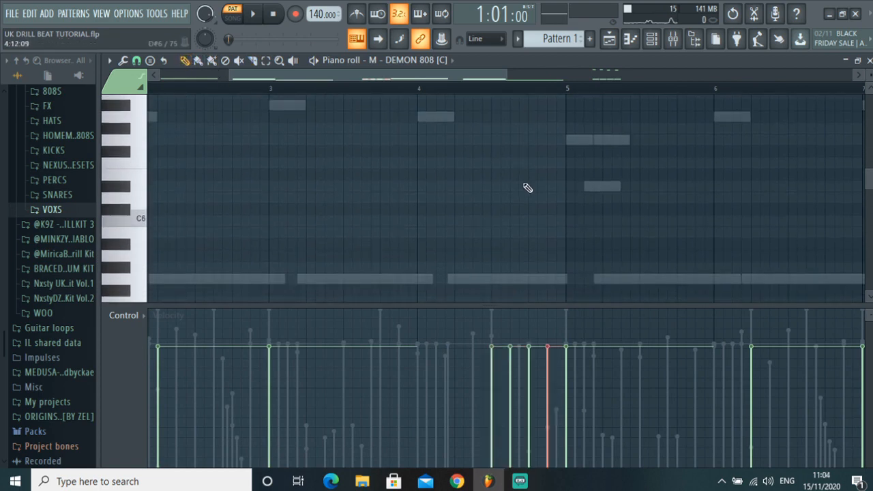
left_click(514, 188)
scroll(526, 195, "up", 3)
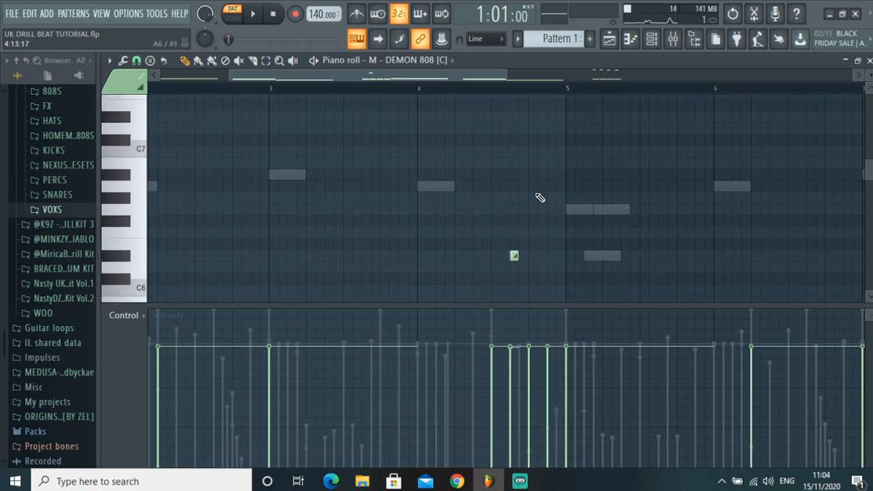
left_click(533, 186)
left_click(551, 209)
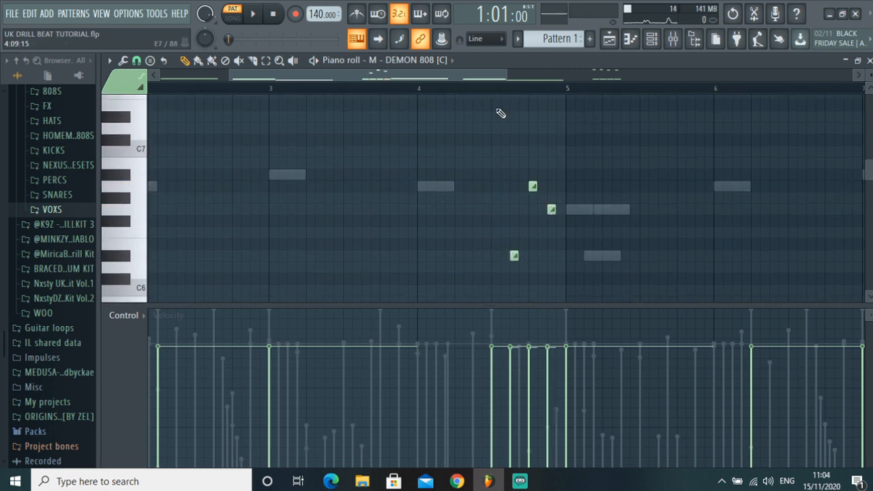
- Play the pattern from bar 4 and listen to the new slides against the 808 notes
left_click(457, 91)
key("space")
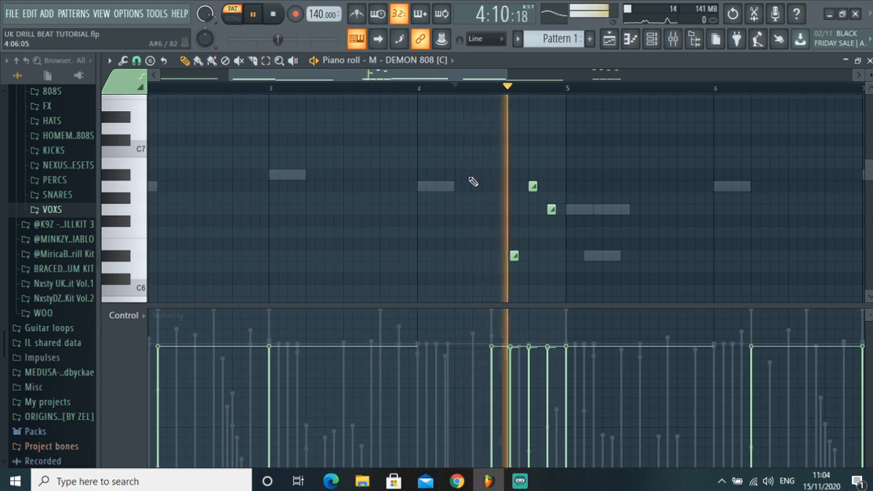
scroll(497, 179, "down", 3)
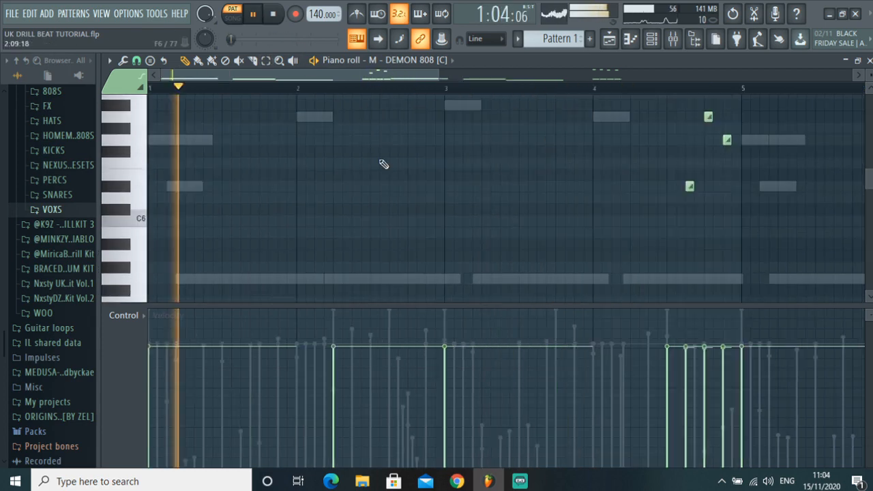
scroll(438, 174, "up", 4)
scroll(478, 221, "up", 2)
scroll(535, 201, "down", 4)
scroll(580, 181, "up", 3)
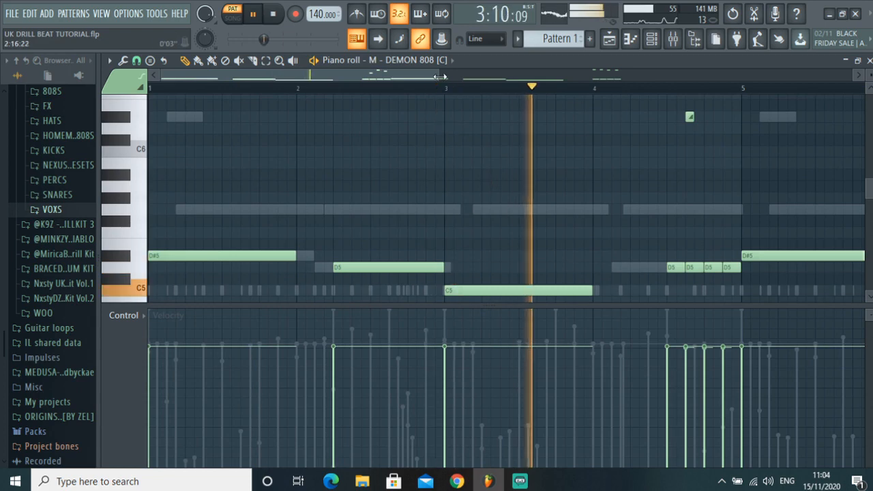
- Shorten the D#6 slide note in bar 4 and play the pattern from just before it
left_click_drag(439, 76, 549, 100)
scroll(584, 220, "up", 3)
scroll(546, 183, "down", 2)
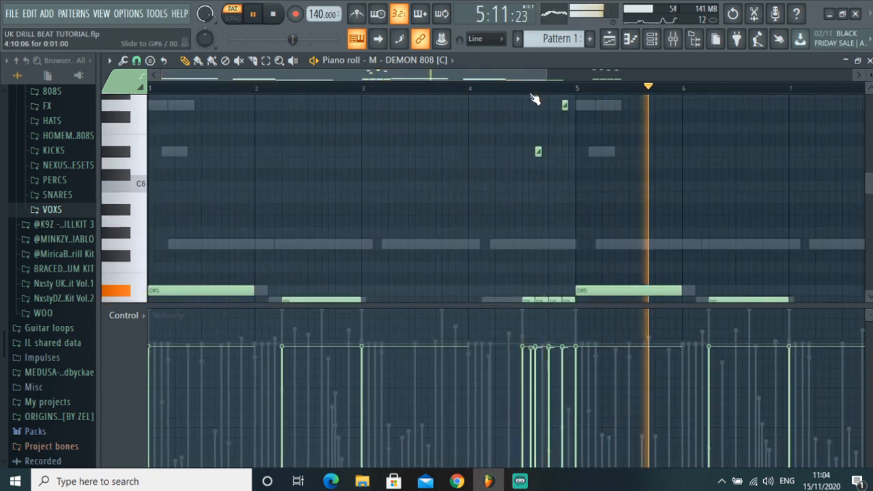
scroll(535, 99, "up", 2)
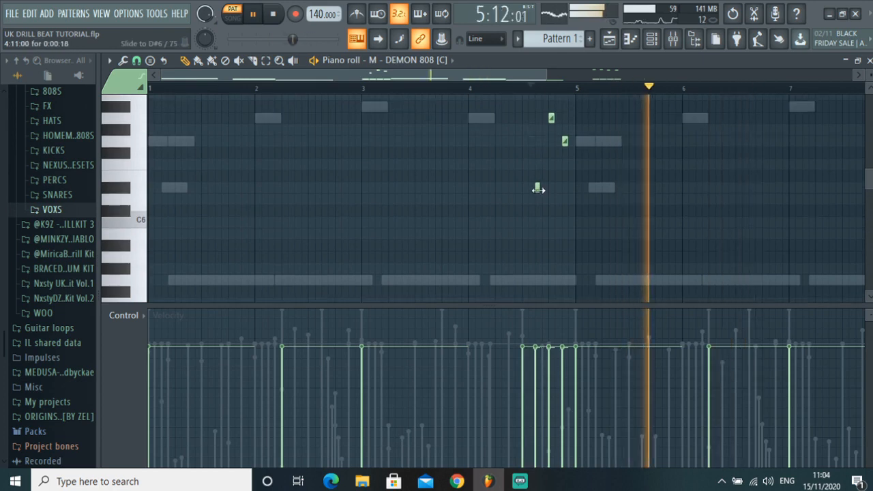
left_click(535, 91)
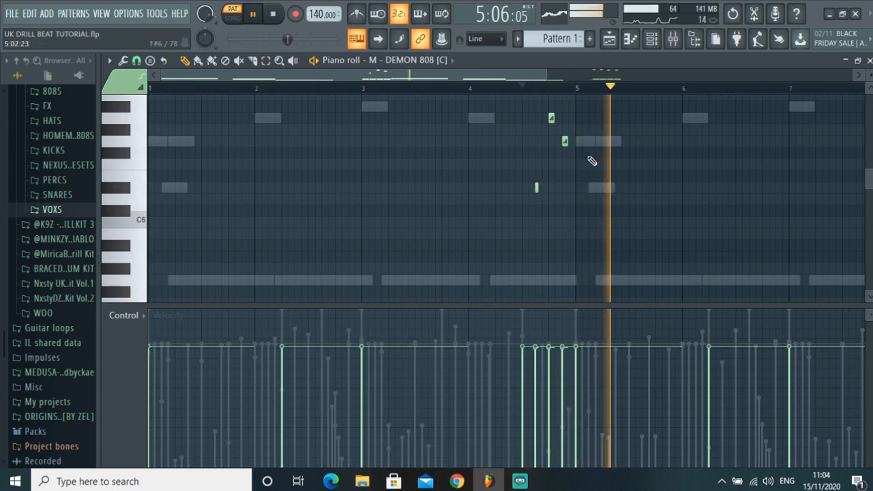
- Review the 808 slides in bars 4 and 8 during playback, stop, and check the 808 in the channel rack overview
scroll(592, 161, "down", 3)
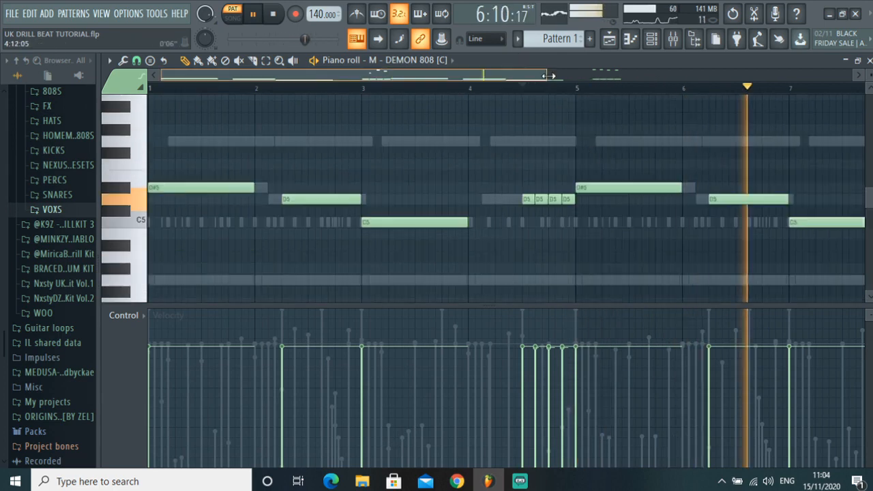
scroll(422, 114, "down", 2)
scroll(447, 105, "up", 3)
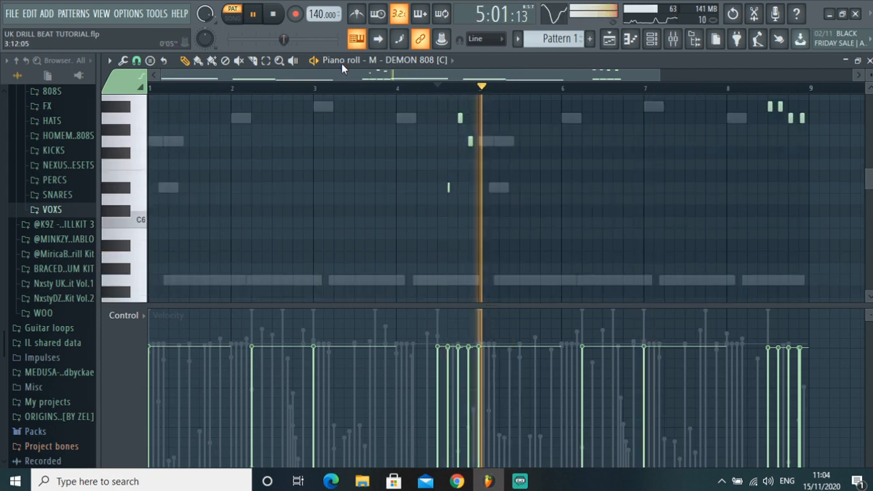
key("space")
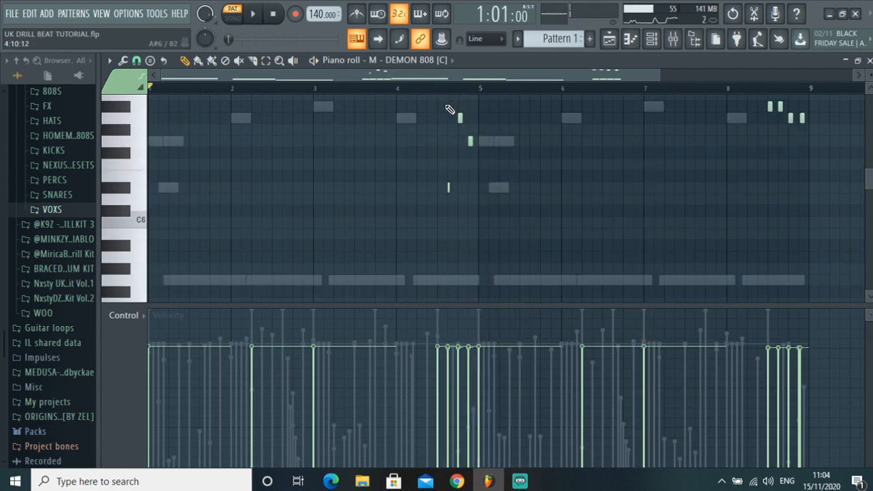
left_click(651, 39)
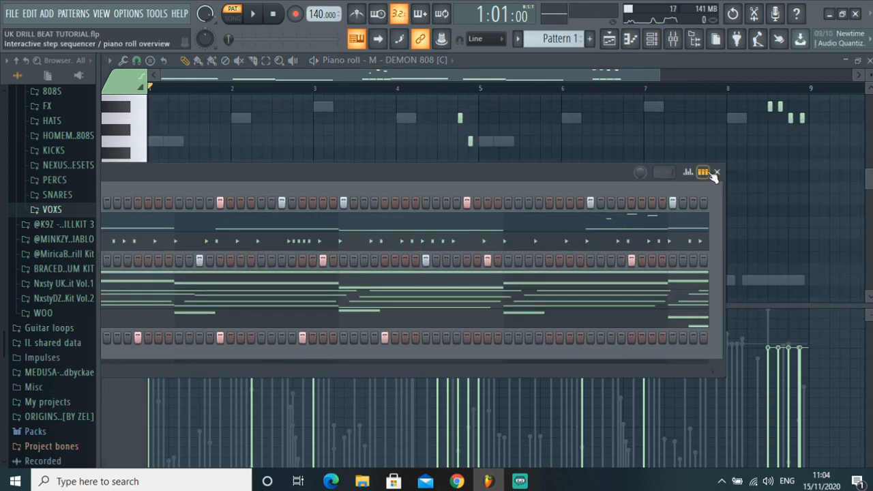
left_click(712, 173)
scroll(839, 191, "up", 3)
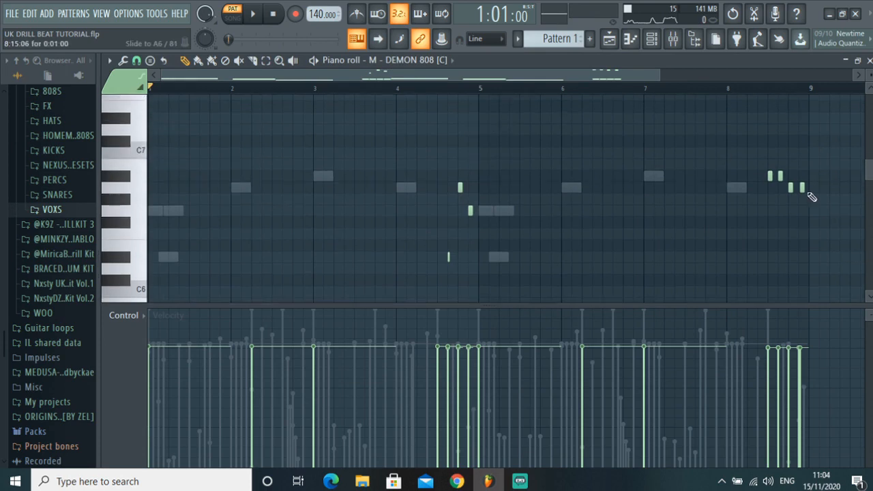
scroll(491, 212, "down", 4)
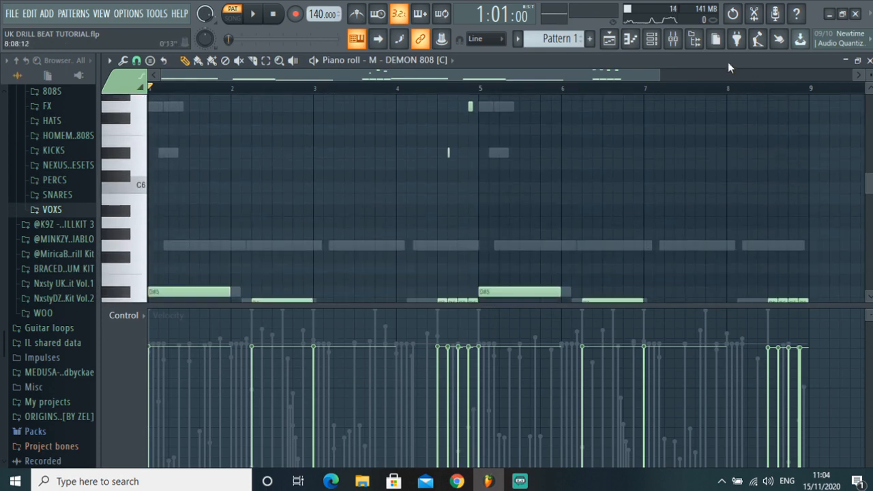
- Clone the M - DEMON 808 [C] channel in the channel rack
left_click(651, 39)
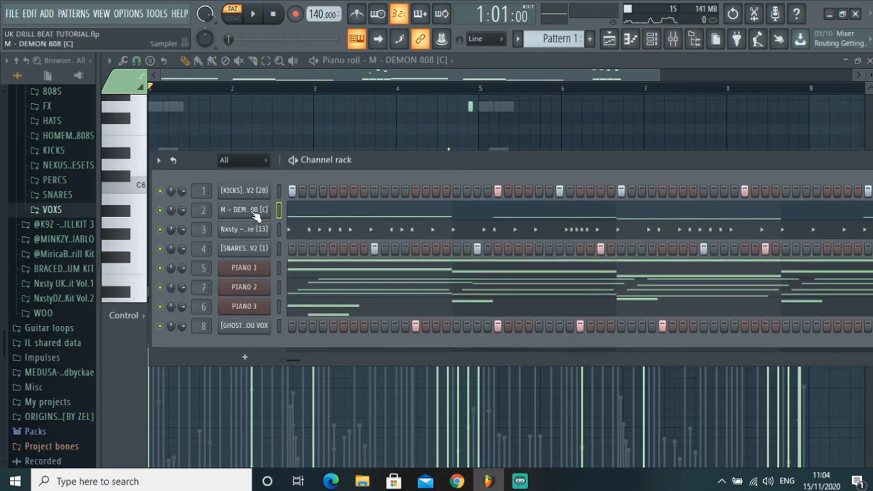
right_click(256, 215)
left_click(310, 387)
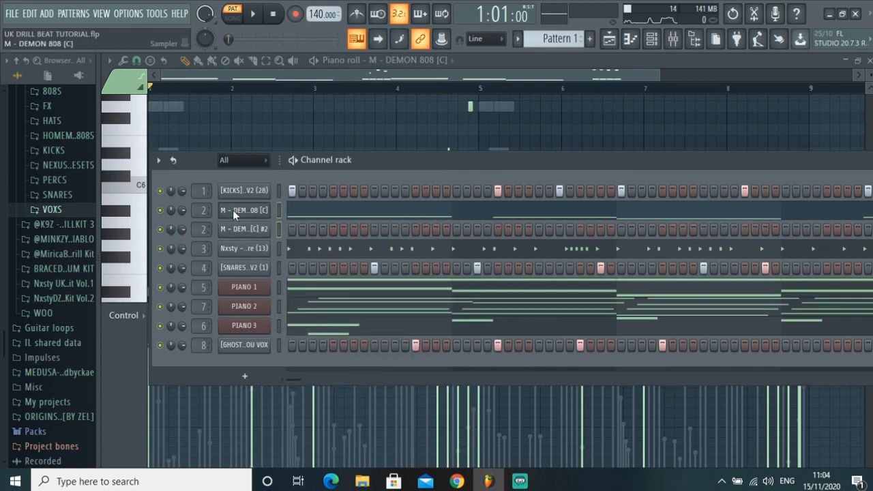
- Copy all notes from the original 808 channel into the piano roll of the cloned M - DEMON 808 [C] #2 channel
right_click(246, 212)
left_click(293, 210)
left_click(634, 44)
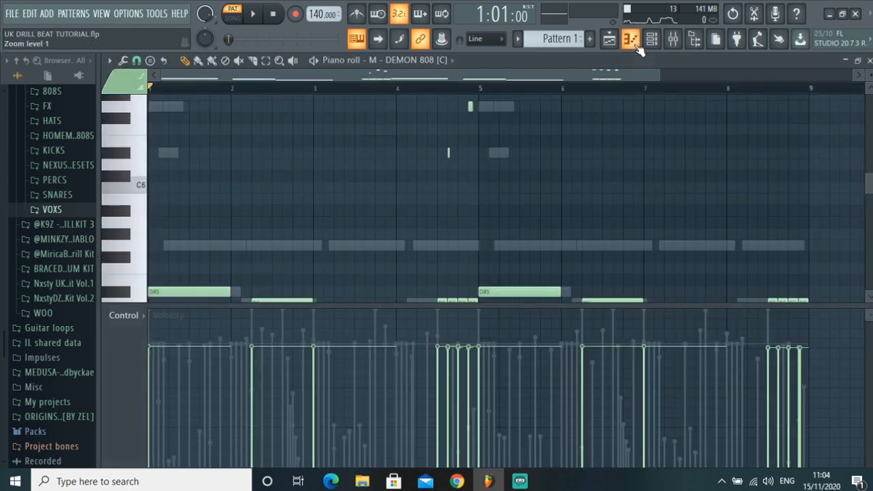
key("ctrl+a")
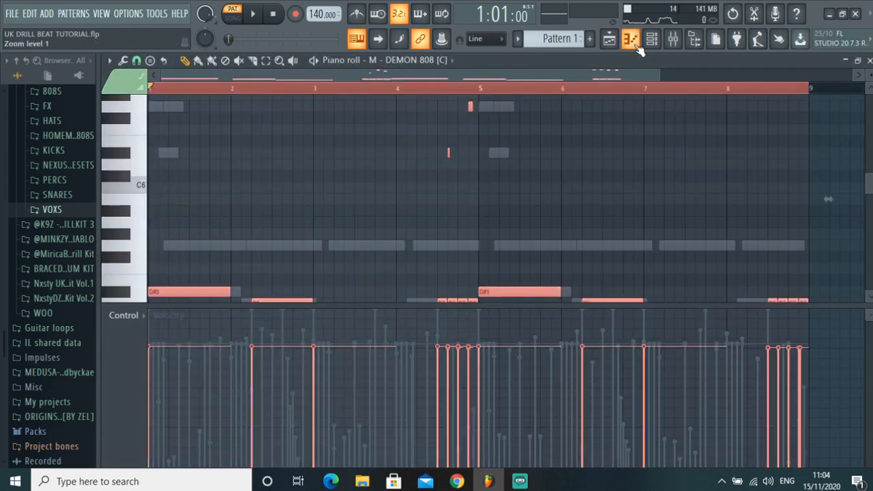
left_click(652, 39)
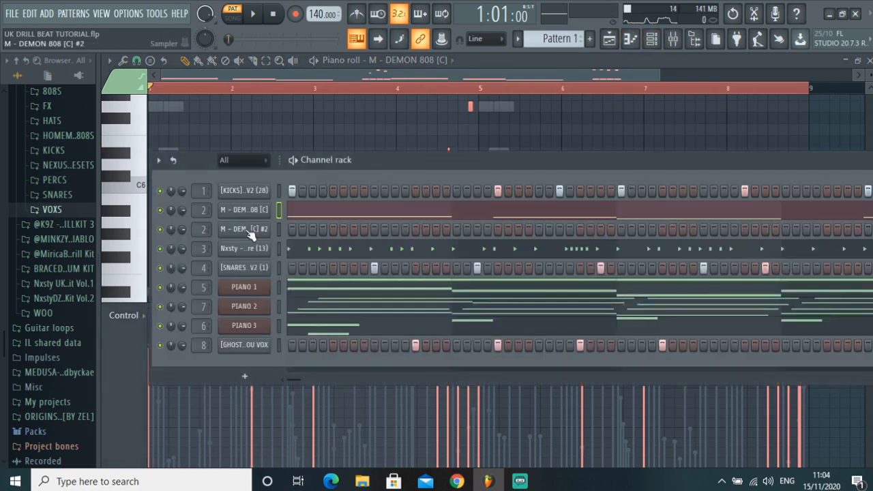
right_click(271, 229)
left_click(304, 229)
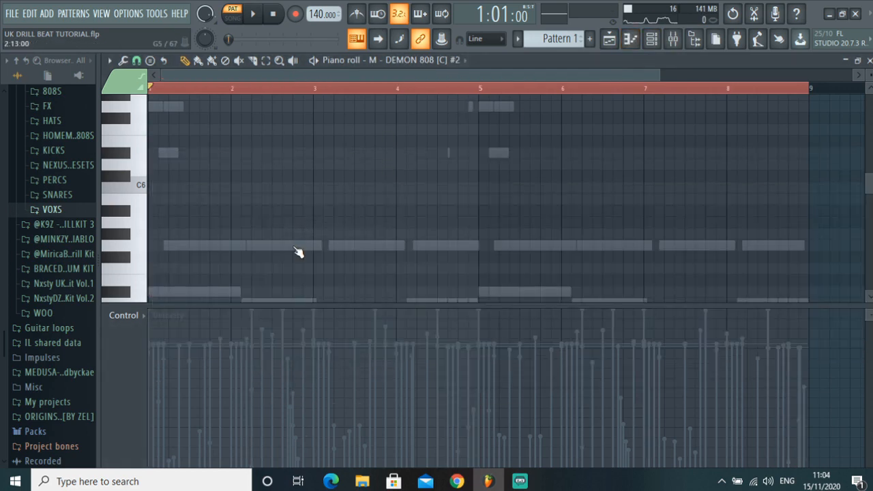
- Mute the original M - DEMON 808 [C] channel and return to the slide notes in the clone's piano roll
left_click(651, 39)
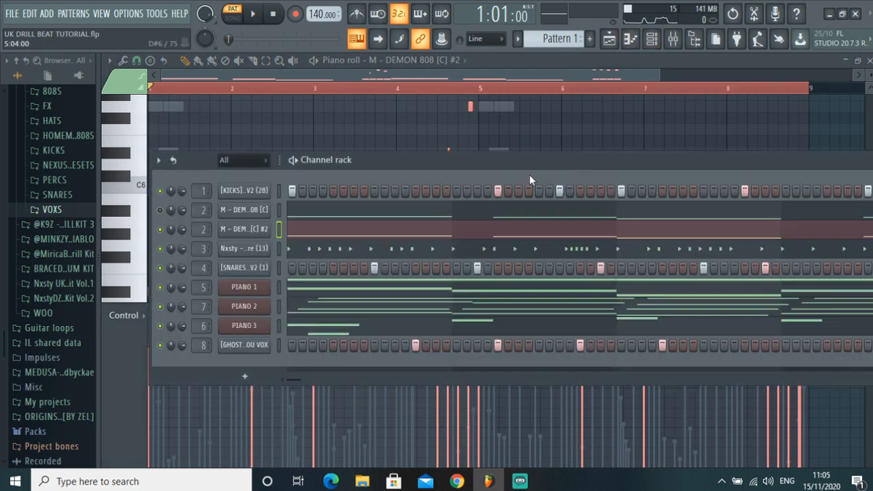
left_click_drag(529, 175, 200, 225)
left_click(458, 194)
scroll(451, 199, "up", 1)
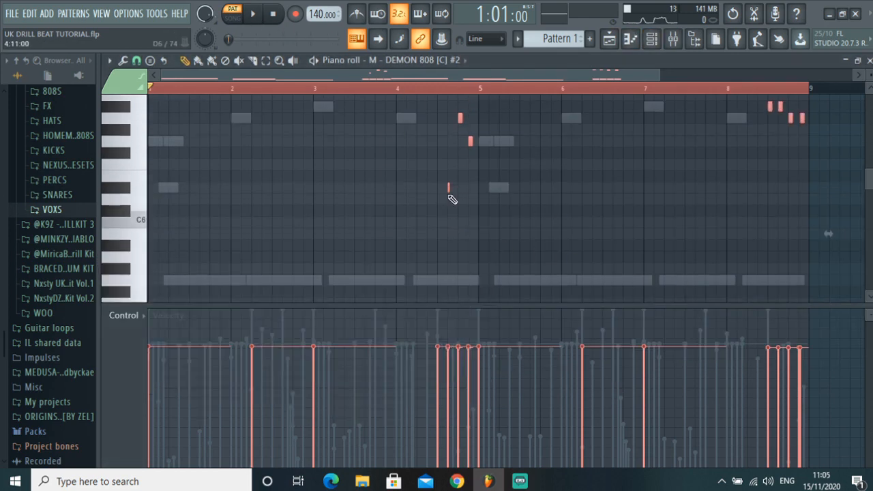
- Delete the slide notes in bars 4 and 8 from the cloned 808's piano roll and clear the time selection
right_click(776, 123)
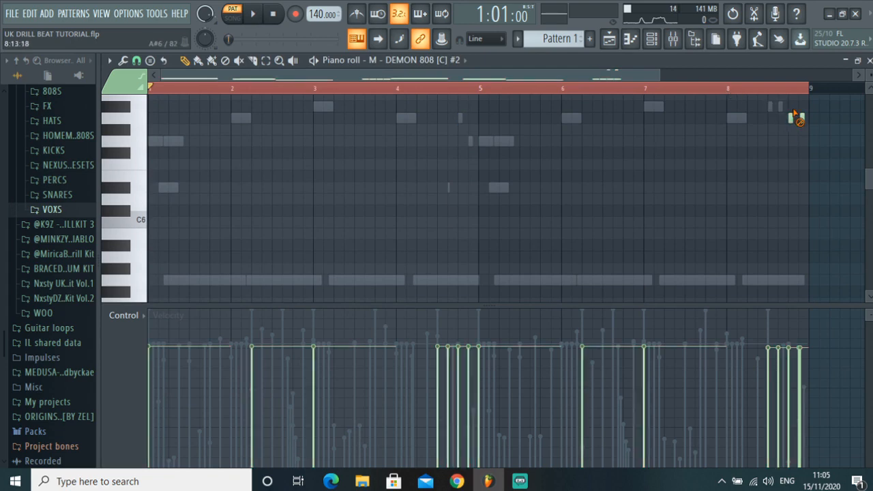
scroll(240, 272, "down", 3)
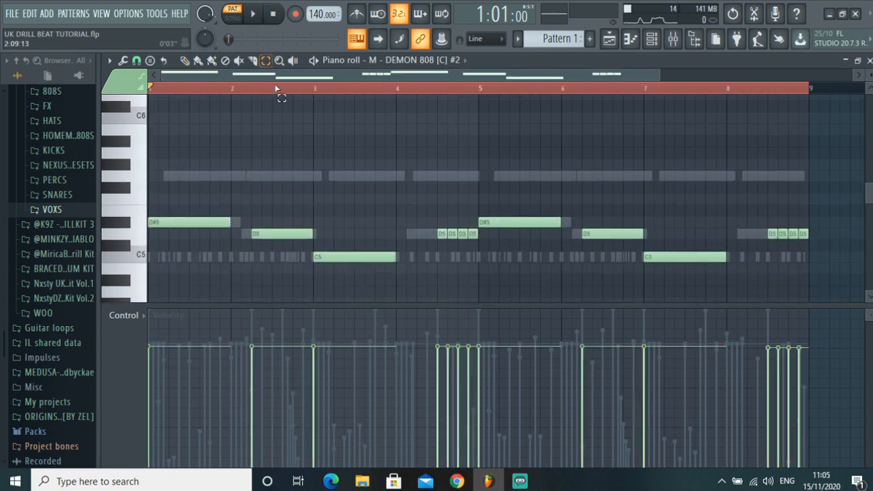
left_click(276, 89, "ctrl")
- Check the channel rack and play the opening bars of the cloned 808 to judge where bar 1 needs slides
left_click(651, 40)
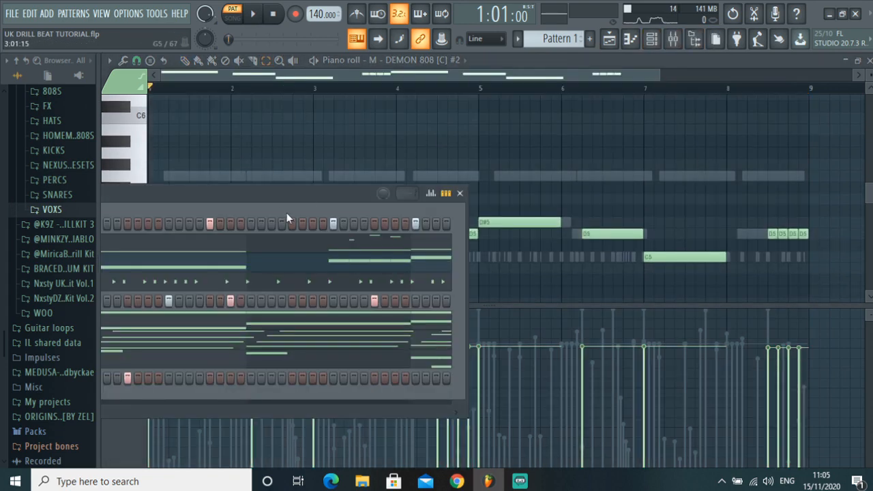
left_click_drag(287, 213, 408, 150)
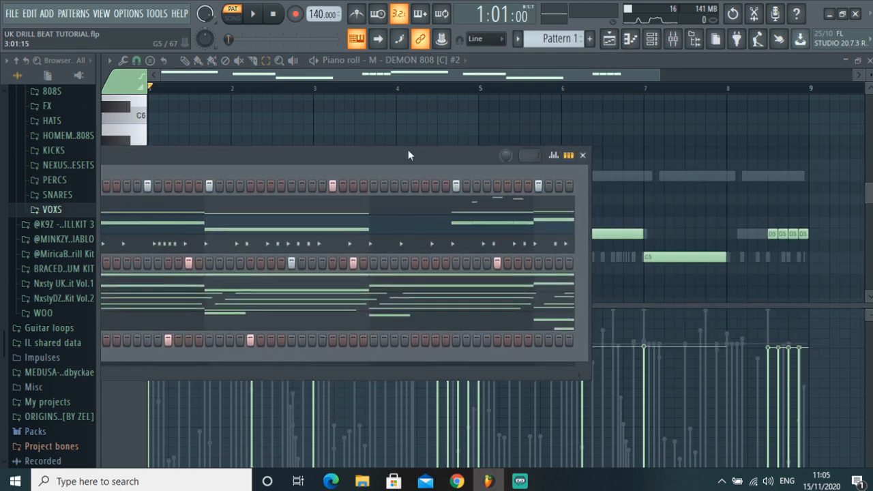
left_click(585, 155)
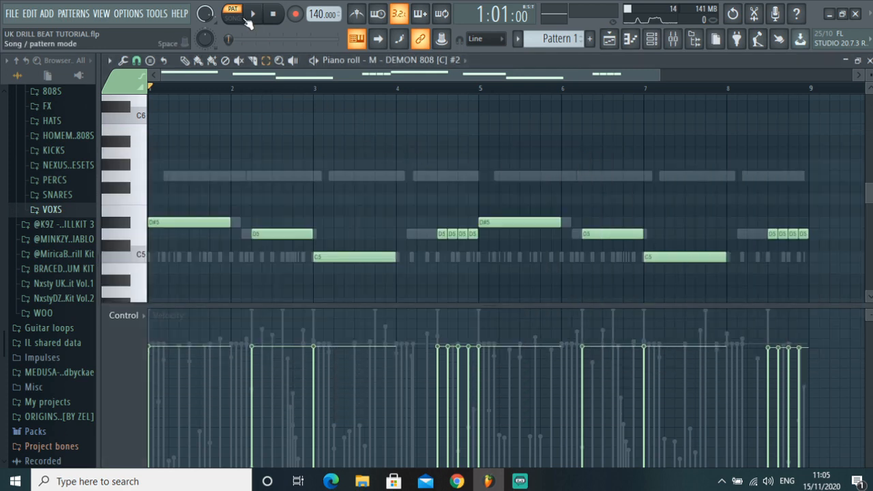
left_click(250, 17)
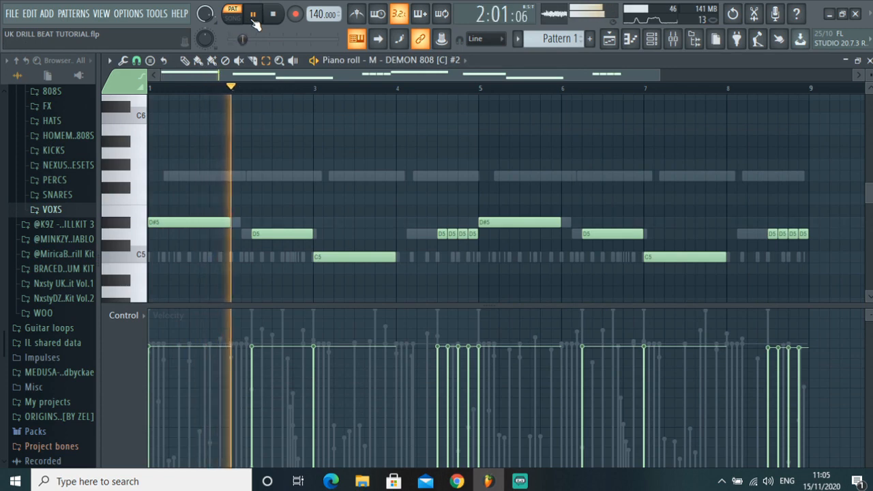
left_click(252, 15)
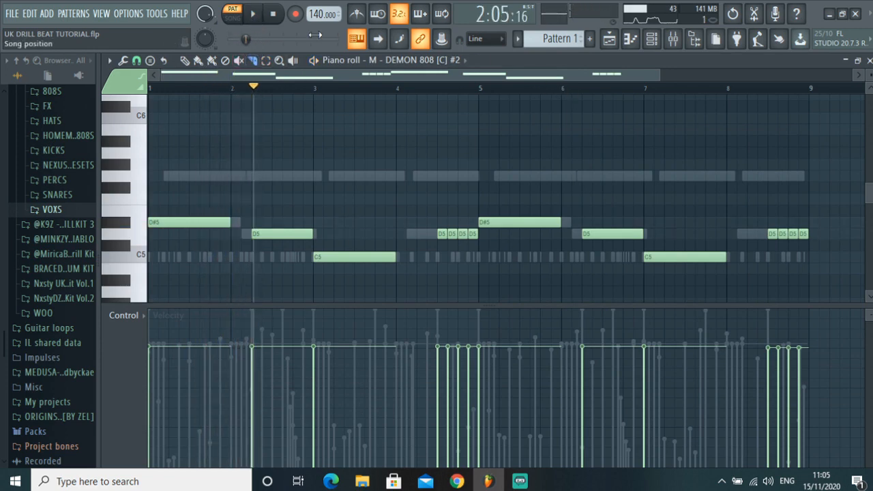
left_click_drag(245, 38, 236, 39)
left_click(251, 23)
left_click(251, 23)
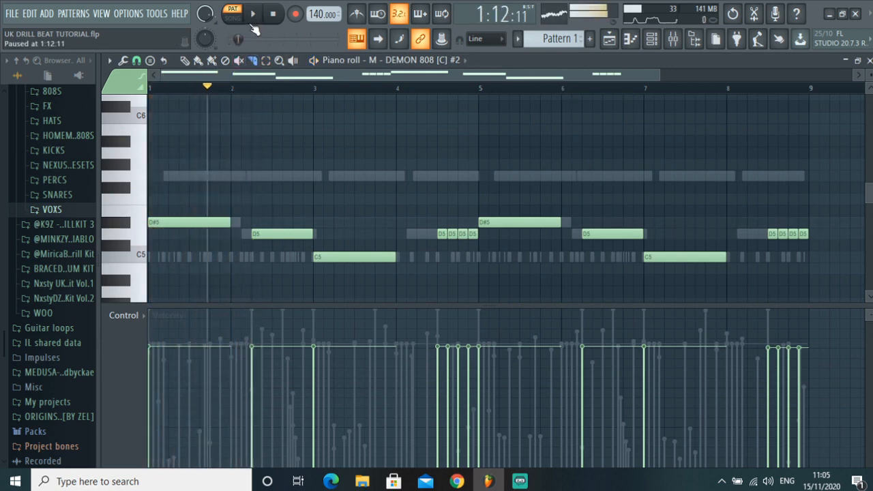
- Slice the end of the first D#5 note in bar 1 into two short notes
left_click_drag(658, 77, 553, 77)
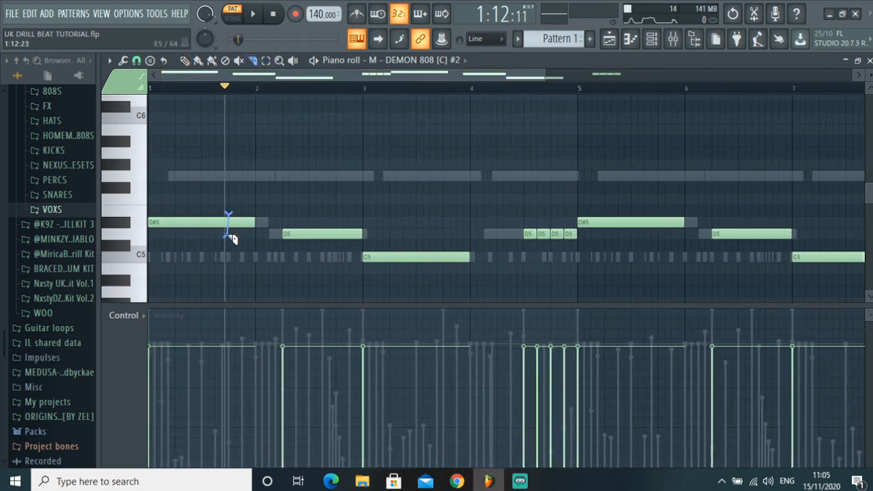
mouse_move(230, 240)
left_mouse_down()
mouse_move(247, 224)
mouse_move(269, 226)
left_mouse_up()
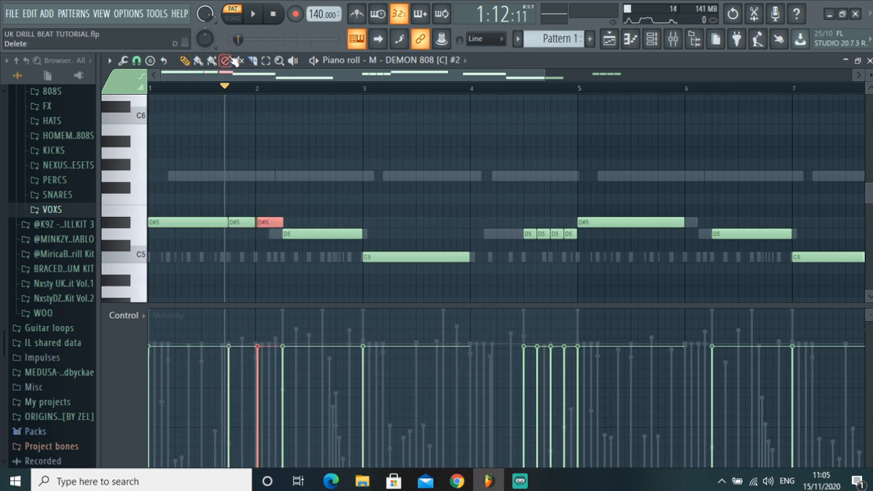
left_click(252, 61)
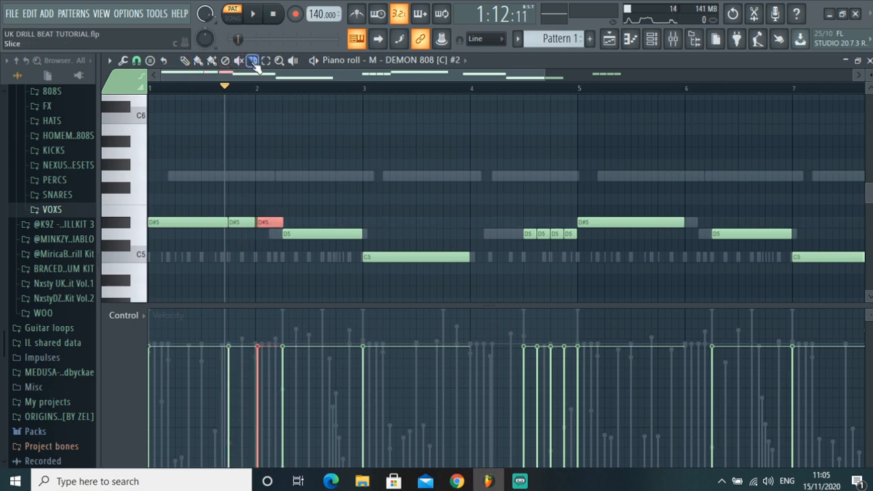
left_click(252, 223)
left_click(241, 225)
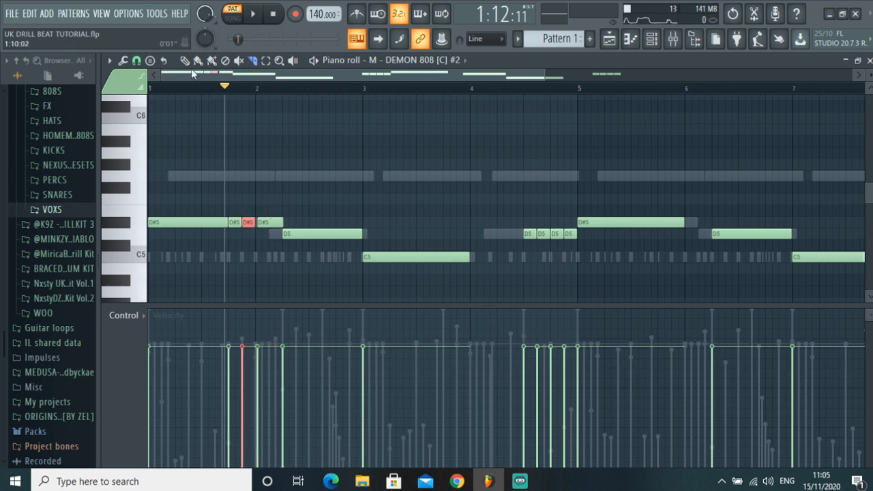
- Replace the D#5 note at the start of bar 2 with two consecutive short D#5 notes
left_click_drag(549, 88, 366, 101)
right_click(372, 222)
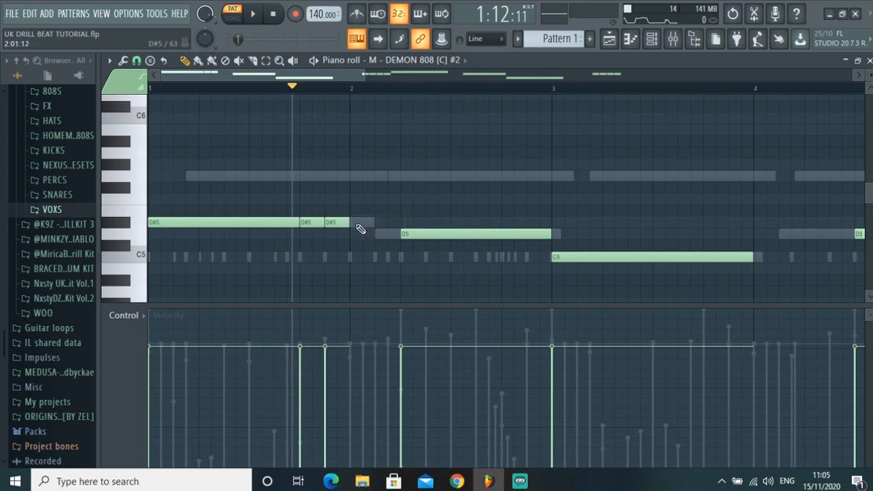
left_click(358, 223)
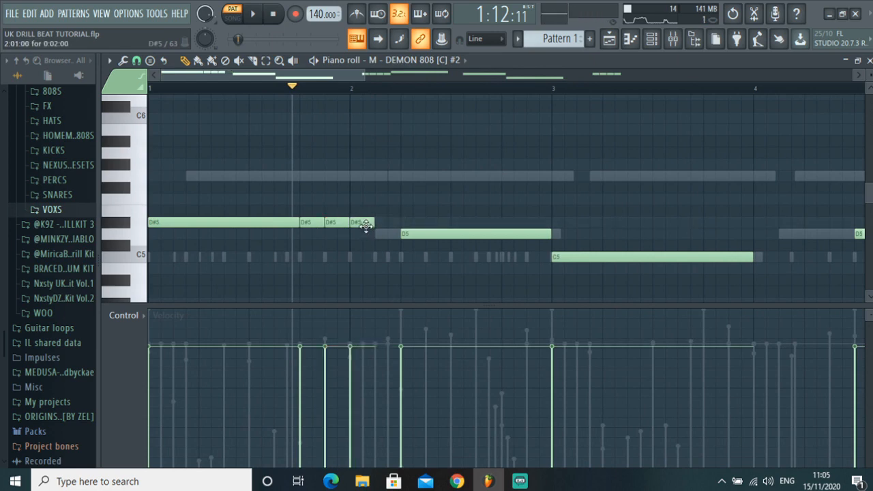
left_click(384, 224)
- Add short slide notes to G6 and D#6 at the end of bar 1, and to A#6 and A6 at the start of bar 2
scroll(312, 179, "up", 2)
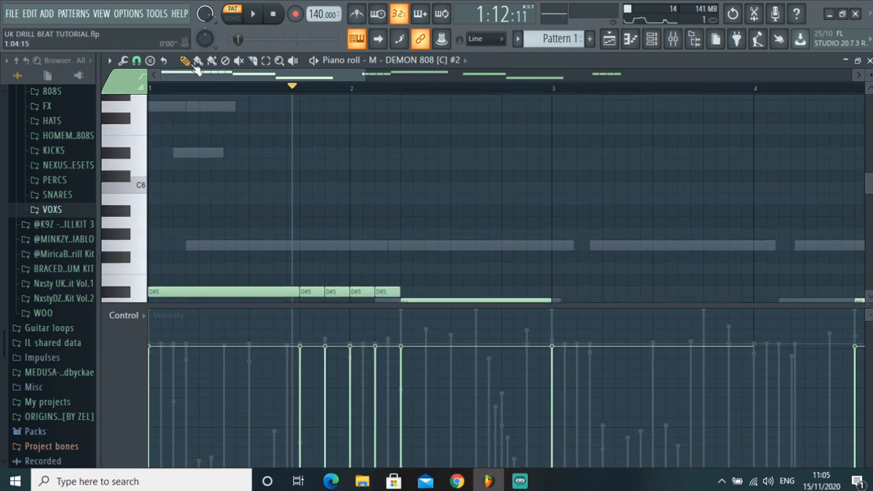
scroll(296, 175, "up", 2)
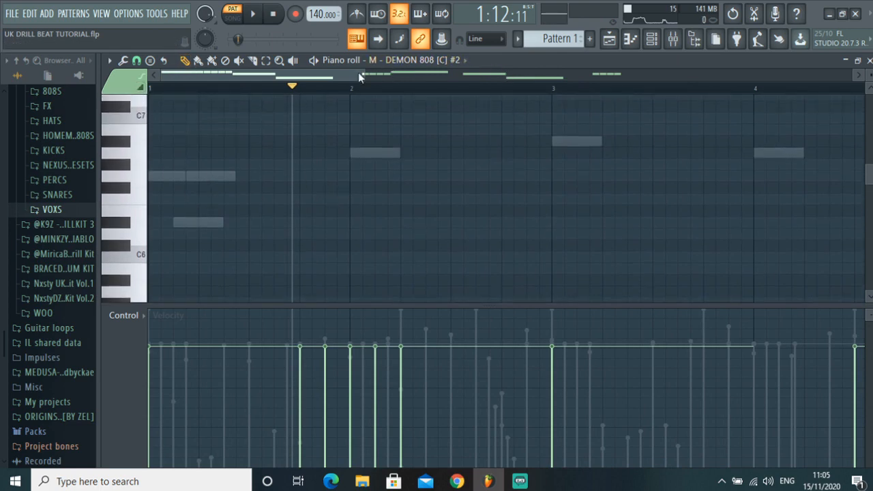
left_click_drag(361, 75, 530, 86)
scroll(332, 165, "down", 3)
scroll(270, 162, "up", 2)
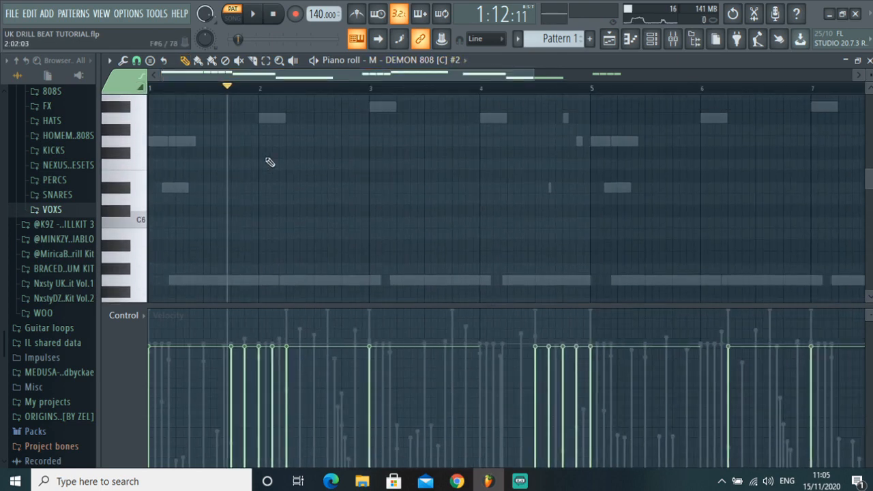
scroll(240, 150, "down", 2)
scroll(242, 147, "up", 2)
left_click(231, 142)
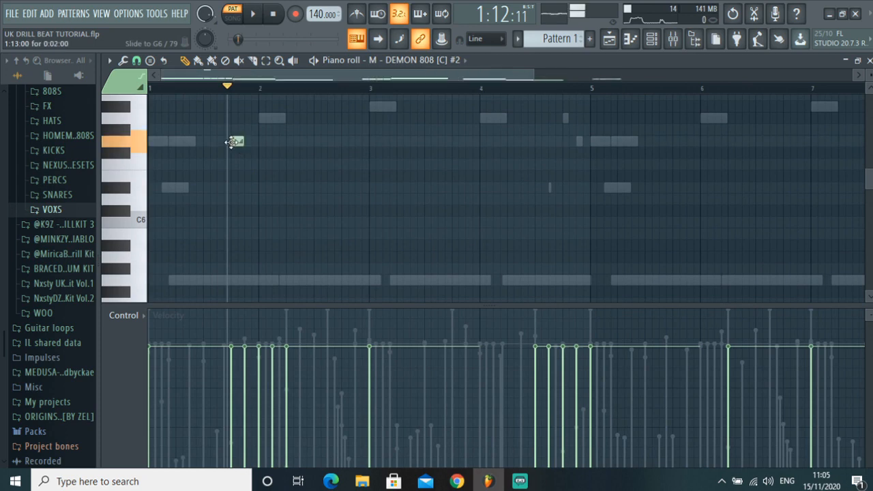
scroll(251, 141, "up", 1)
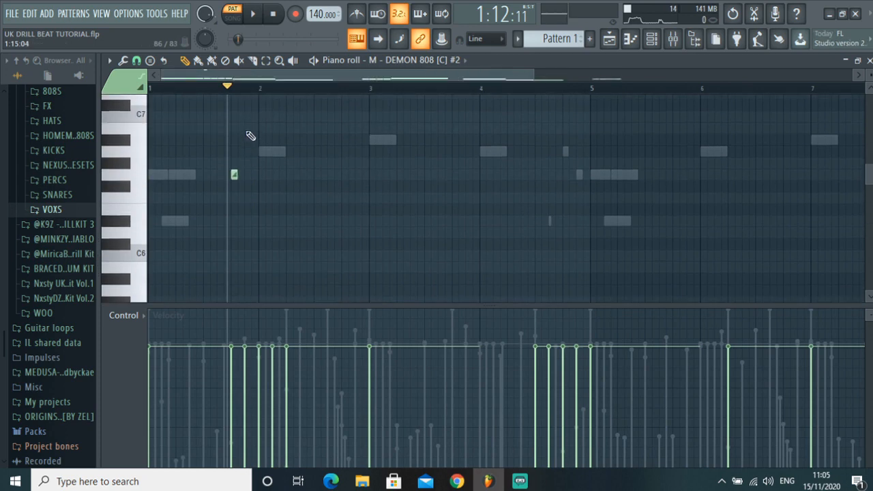
left_click(247, 222)
left_click(259, 141)
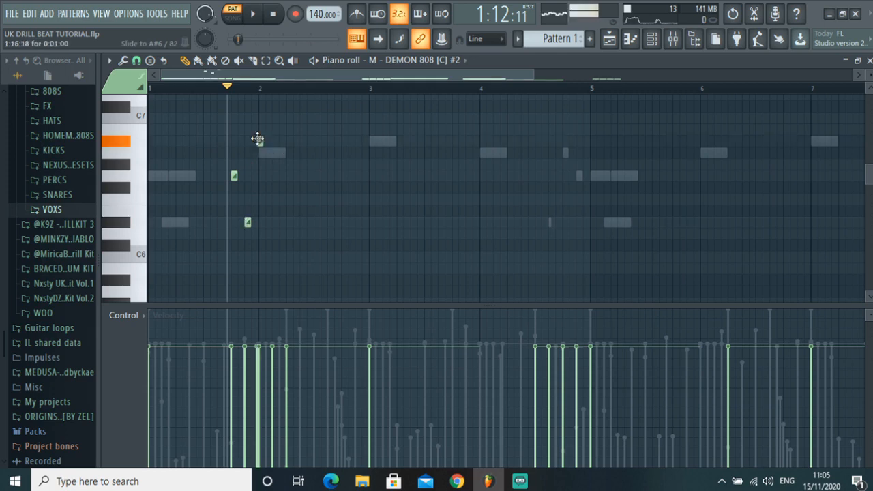
left_click(272, 154)
left_click_drag(272, 154, 261, 140)
- Play the pattern from the start through bar 3 to audition the slides between bars 1 and 2
left_click(252, 13)
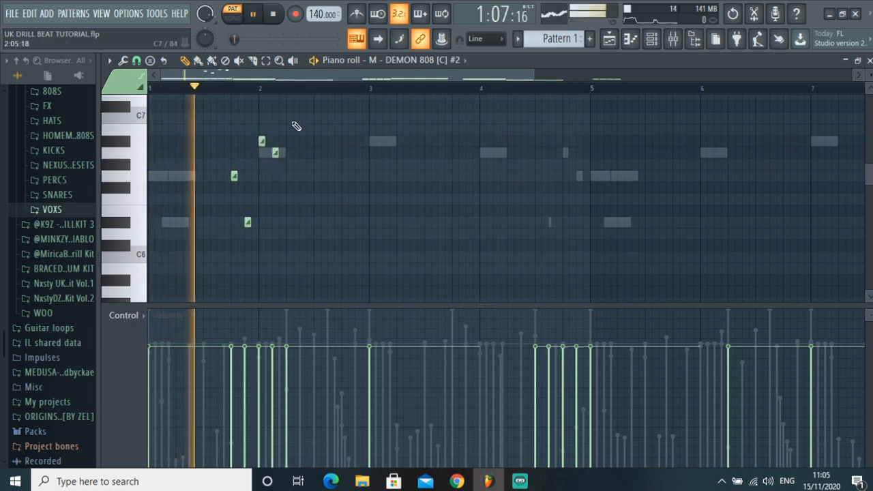
scroll(300, 133, "down", 2)
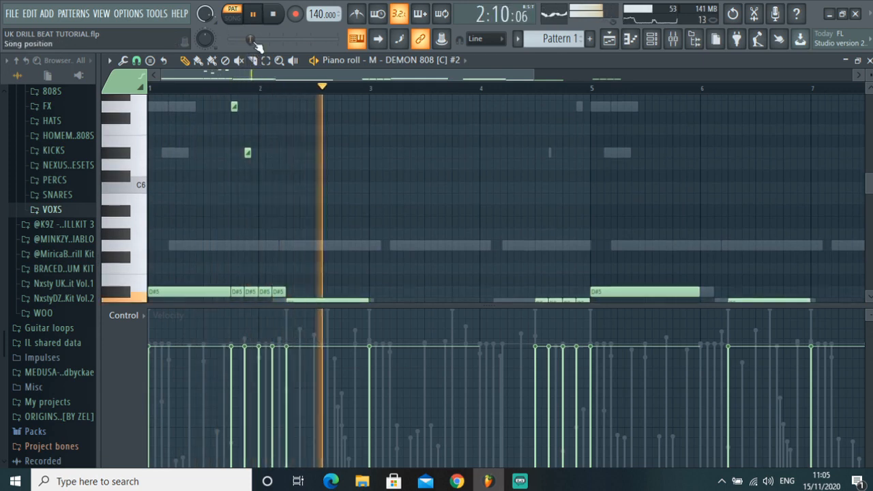
left_click(232, 40)
scroll(284, 142, "down", 9)
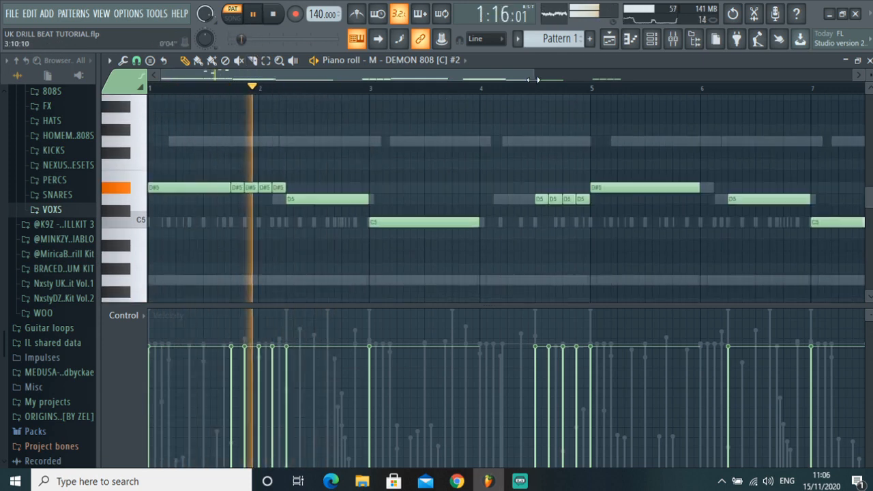
scroll(495, 132, "up", 6)
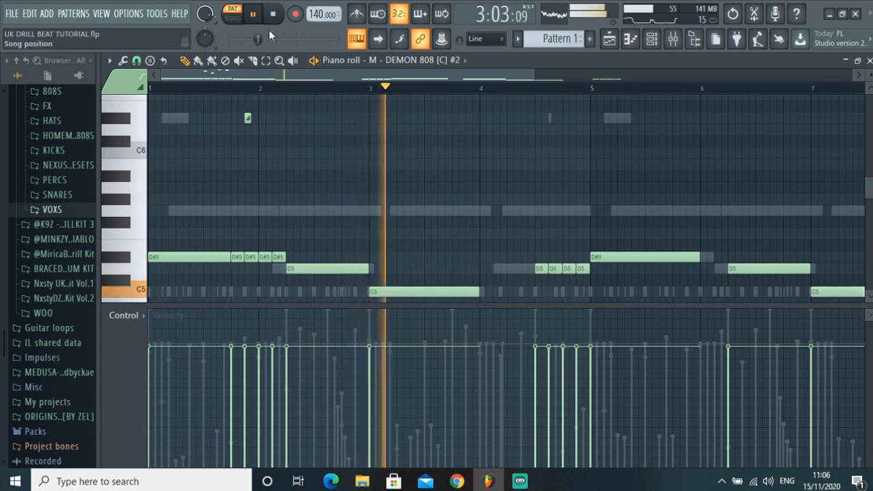
left_click(254, 14)
- Delete the last three short D5 notes in bar 4 and lengthen the first to double its size
scroll(465, 184, "up", 12)
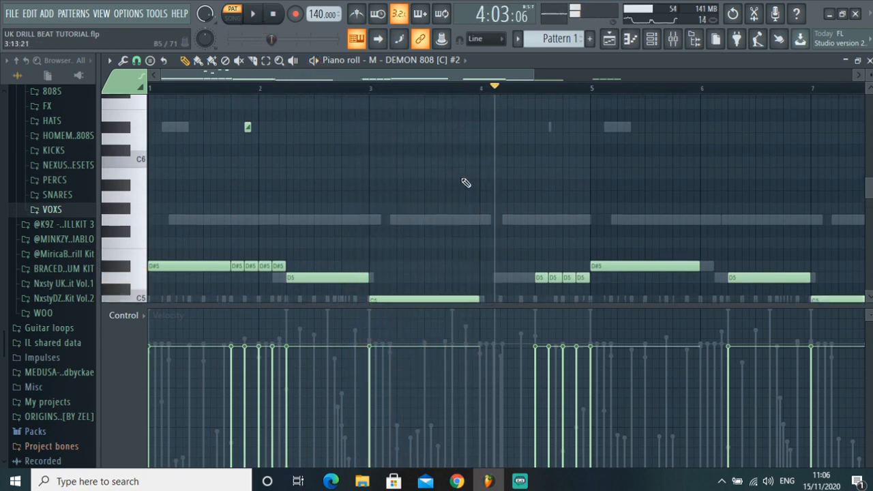
scroll(546, 204, "down", 17)
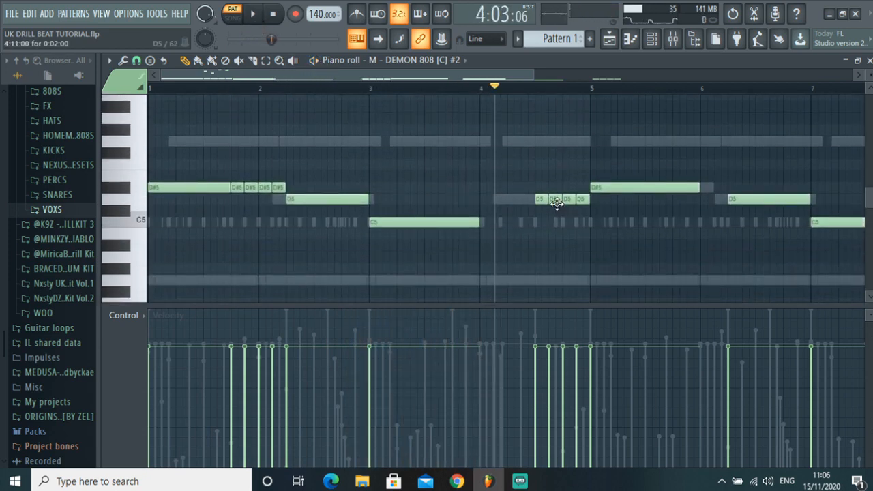
scroll(556, 203, "up", 4)
scroll(560, 218, "down", 10)
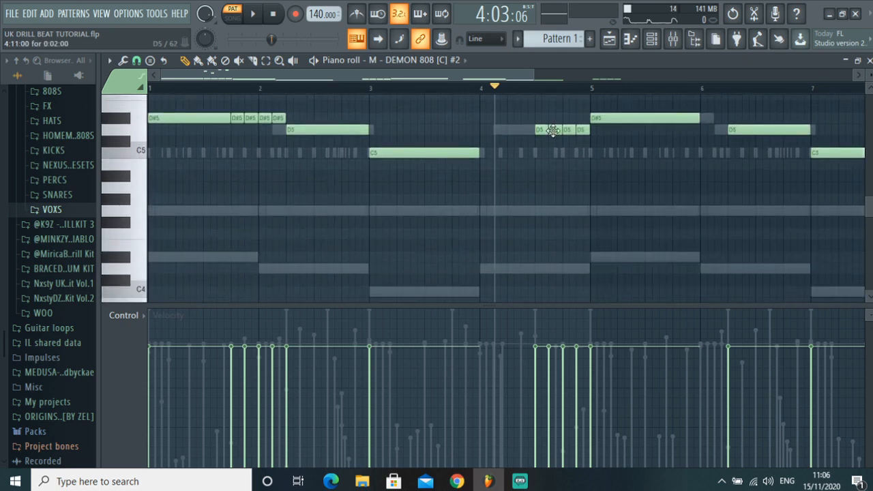
right_click(556, 130)
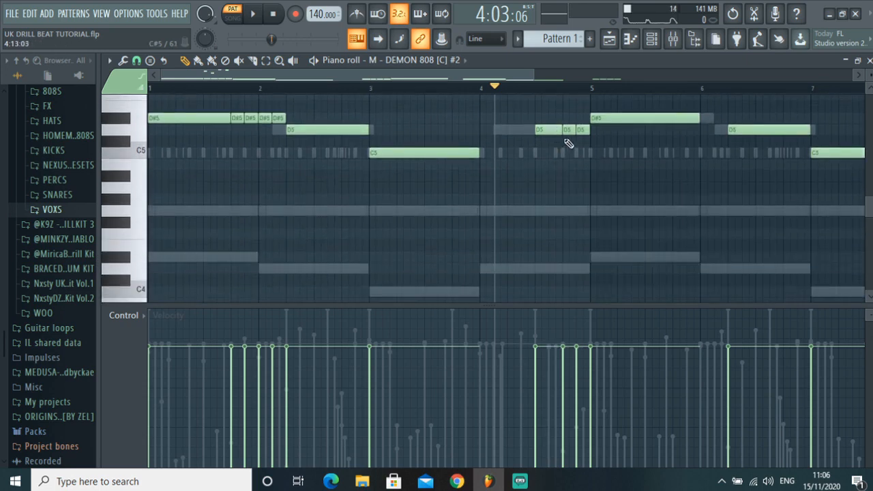
right_click(567, 130)
right_click(581, 130)
- Play the 808 from the middle of bar 4 into bar 6 and stop
left_click(533, 89)
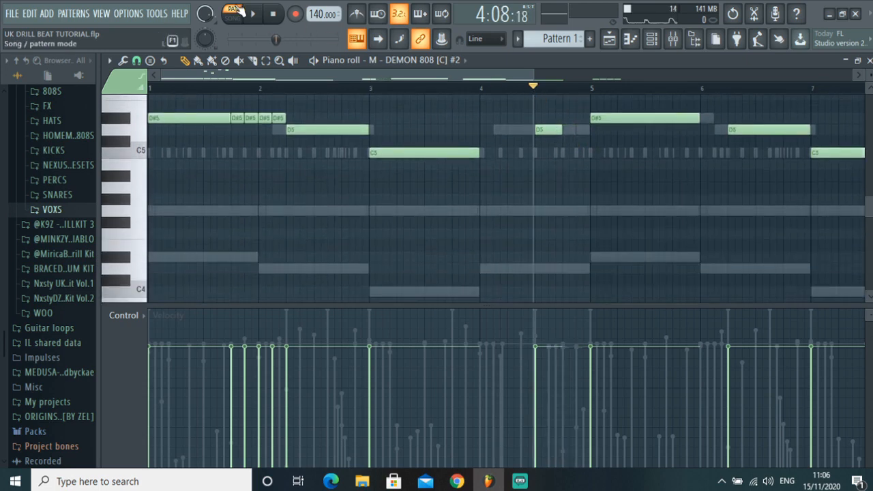
key("space")
scroll(555, 97, "up", 5)
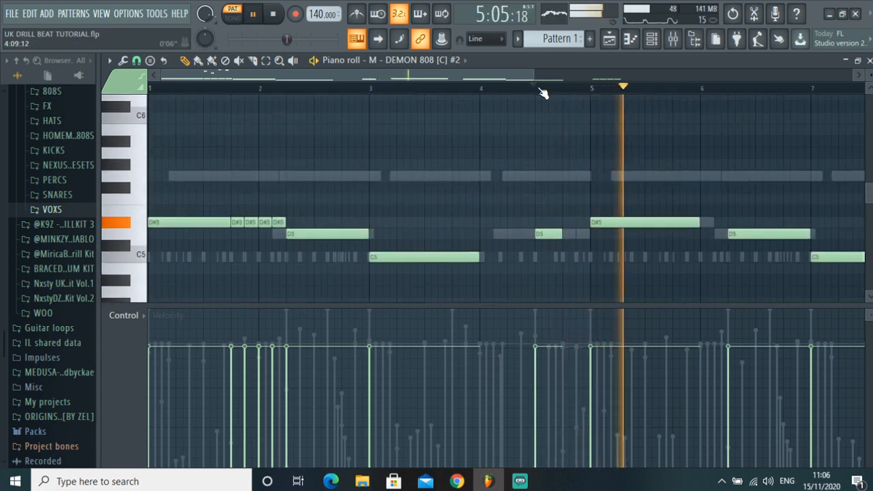
left_click(539, 87)
left_click(252, 13)
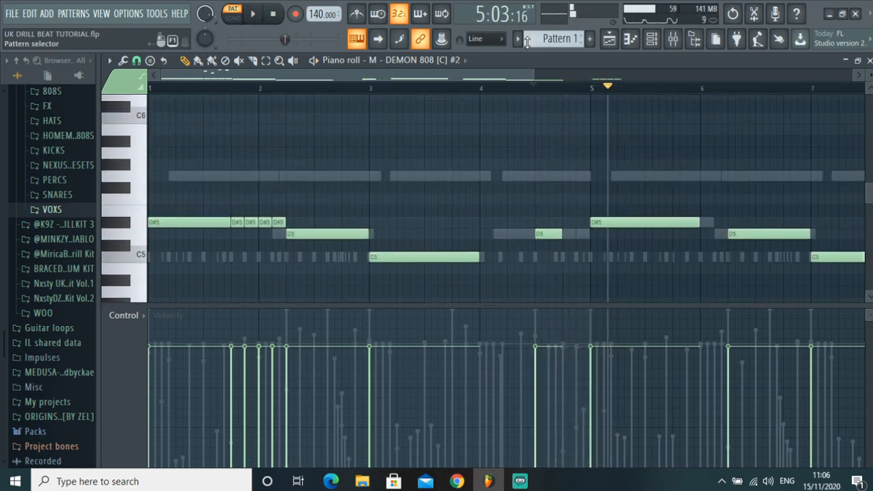
left_click(264, 15)
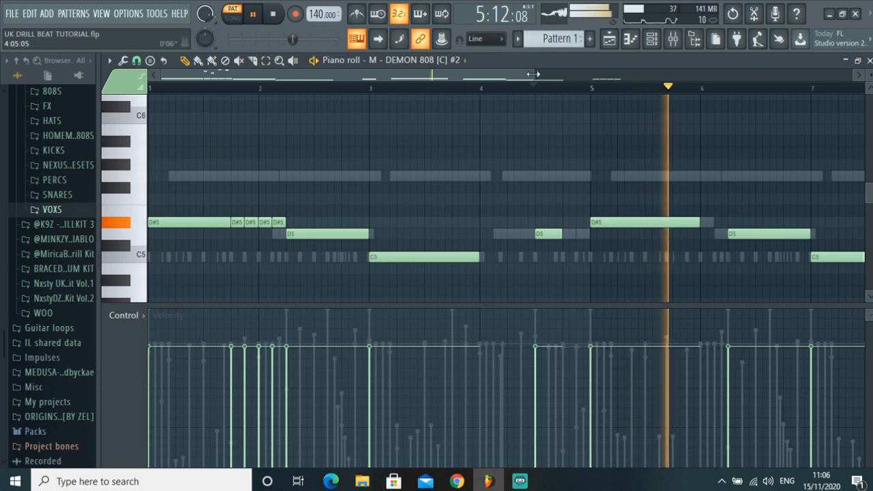
scroll(529, 113, "down", 2)
key("space")
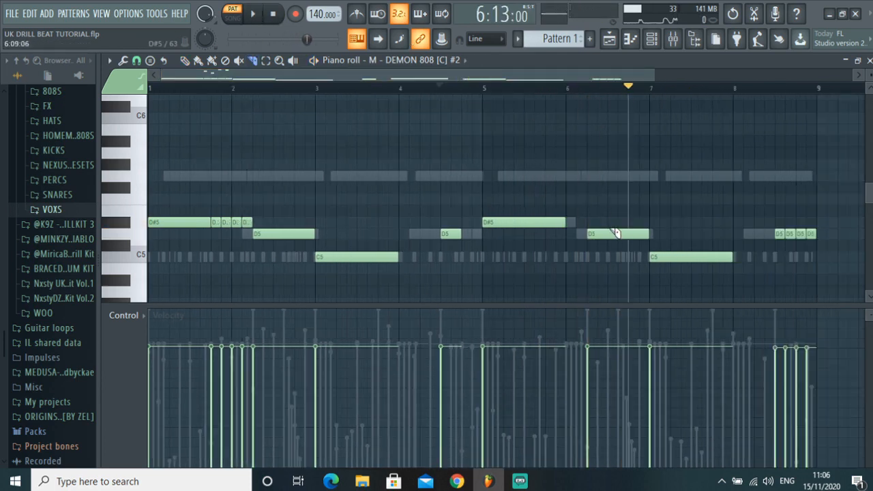
- Slice the long D5 note in bar 6 into one longer note followed by four equal short notes
left_click_drag(612, 255, 612, 257)
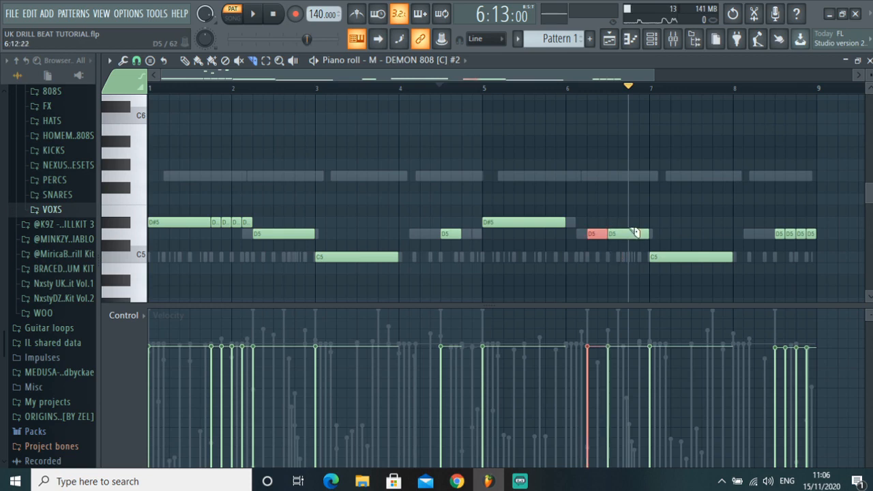
left_click_drag(628, 90, 556, 90)
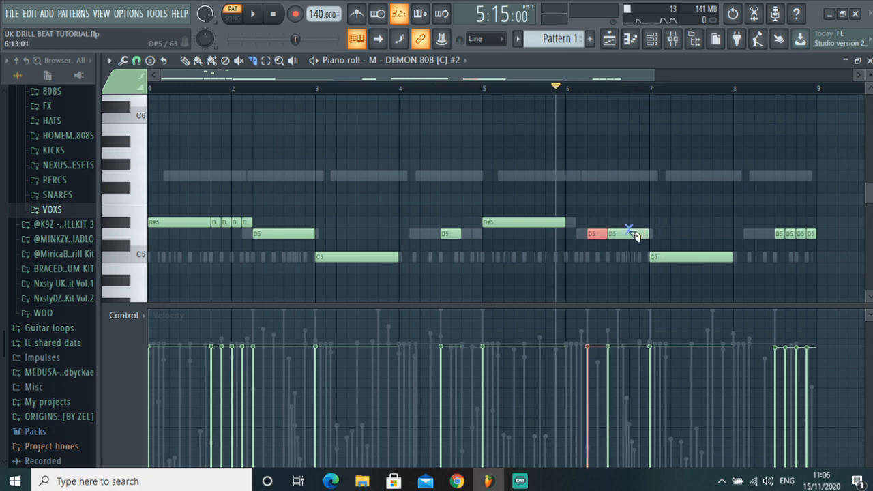
left_click_drag(632, 252, 673, 268)
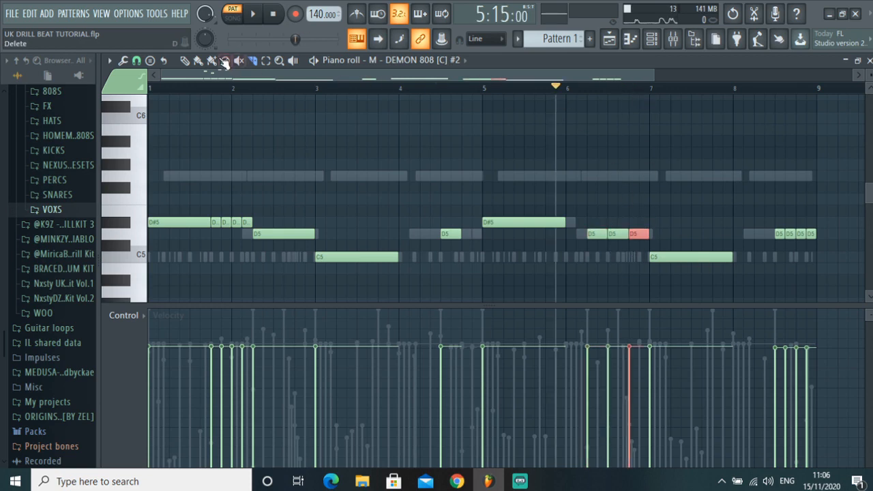
left_click_drag(653, 77, 628, 104)
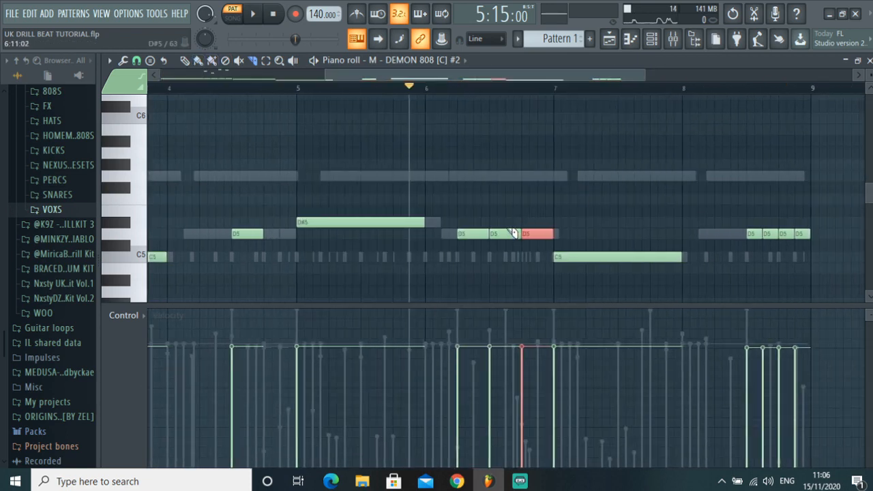
left_click_drag(510, 253, 545, 247)
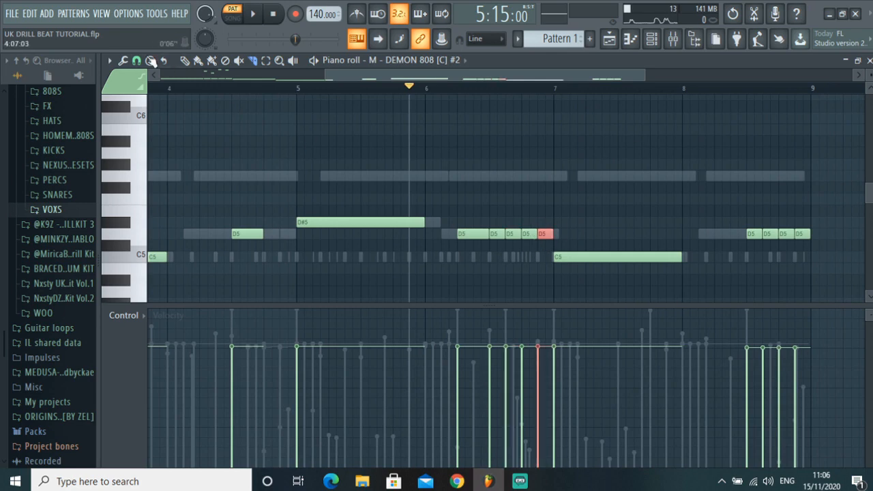
- Add four short slide notes over the sliced D5 notes in bar 6: two at A6 followed by two at G6
scroll(461, 209, "up", 3)
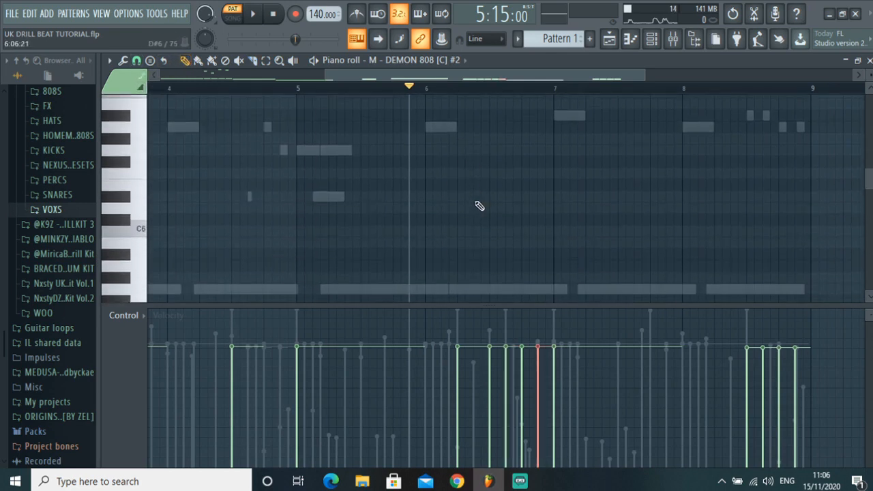
scroll(477, 205, "down", 3)
scroll(511, 221, "up", 3)
scroll(516, 220, "up", 3)
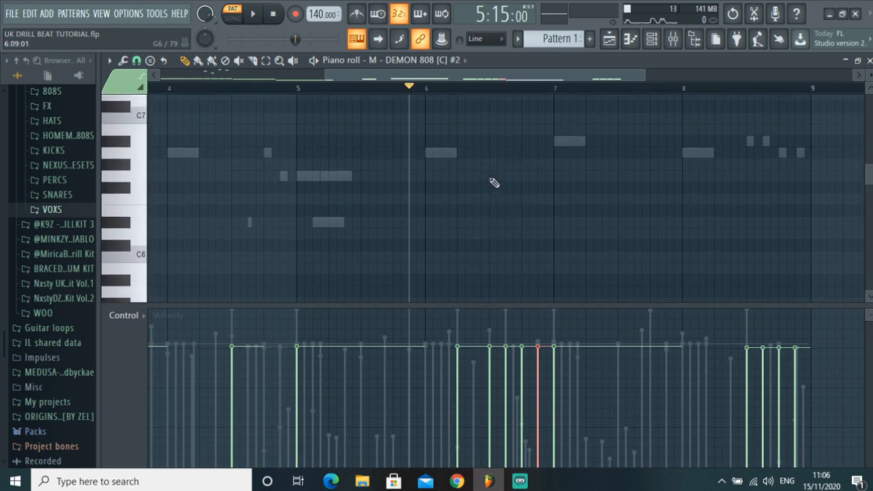
left_click(494, 153)
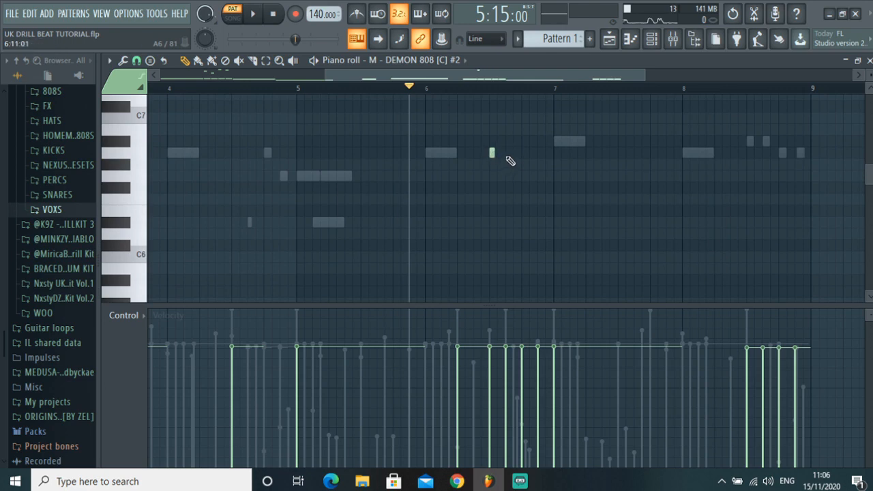
left_click(509, 154)
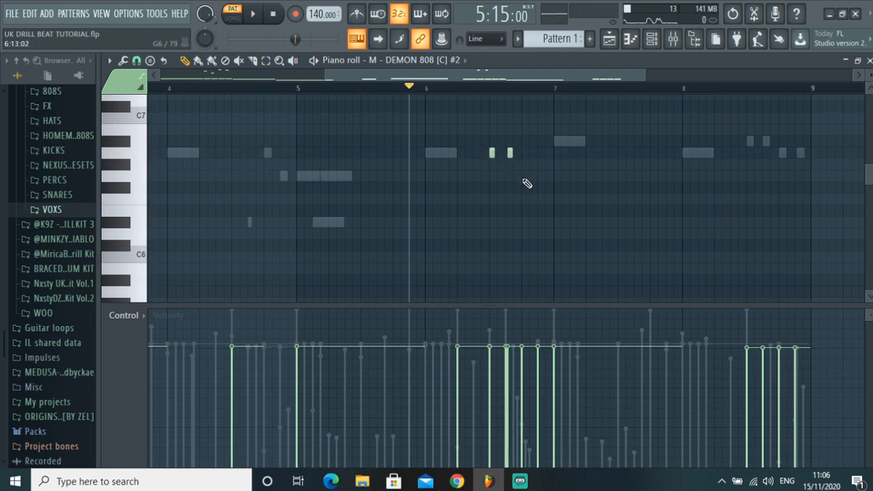
left_click(538, 176)
- Shorten the four short D5 notes in bar 6 together and audition them from the middle of the bar
scroll(522, 199, "down", 10)
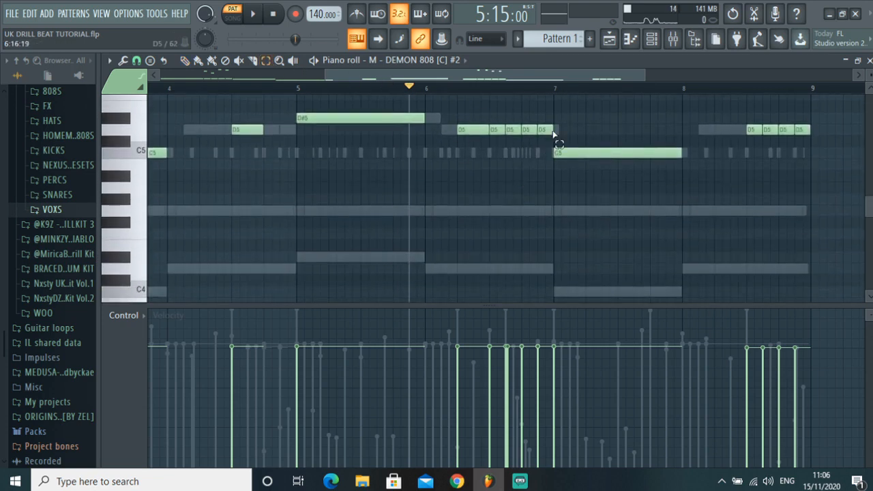
left_click_drag(555, 137, 488, 125)
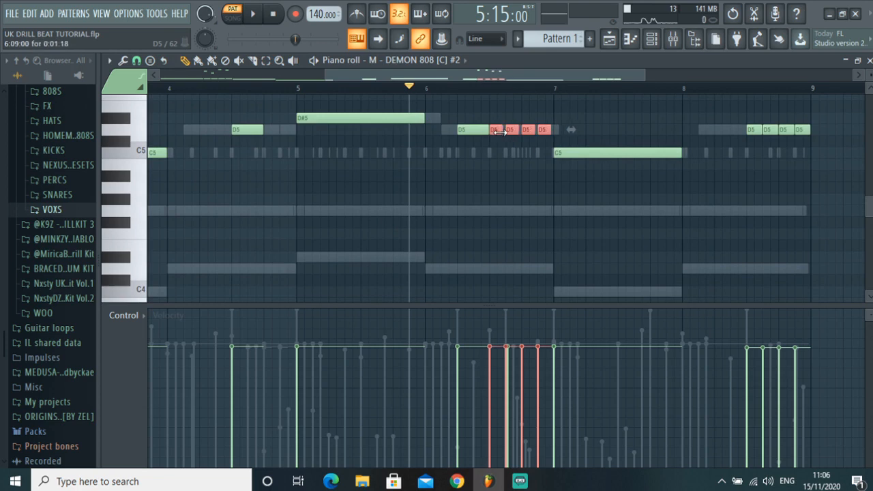
left_click(489, 88)
left_click(259, 17)
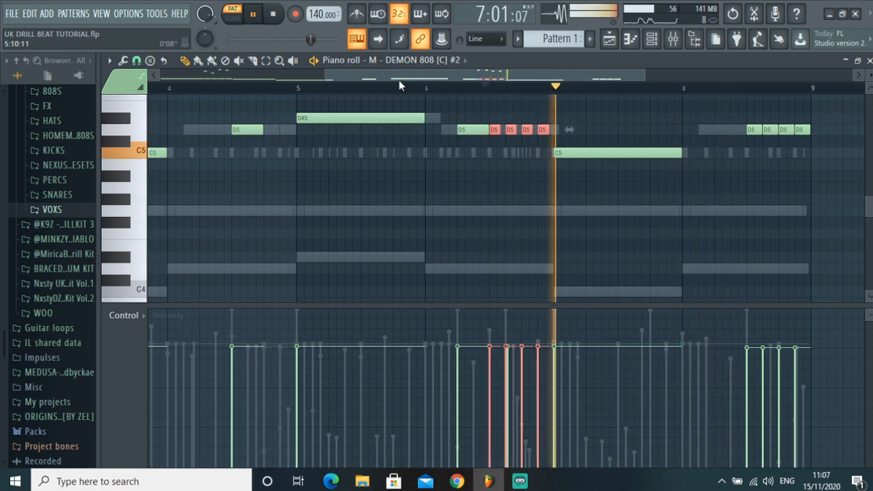
left_click(493, 89)
left_click(259, 17)
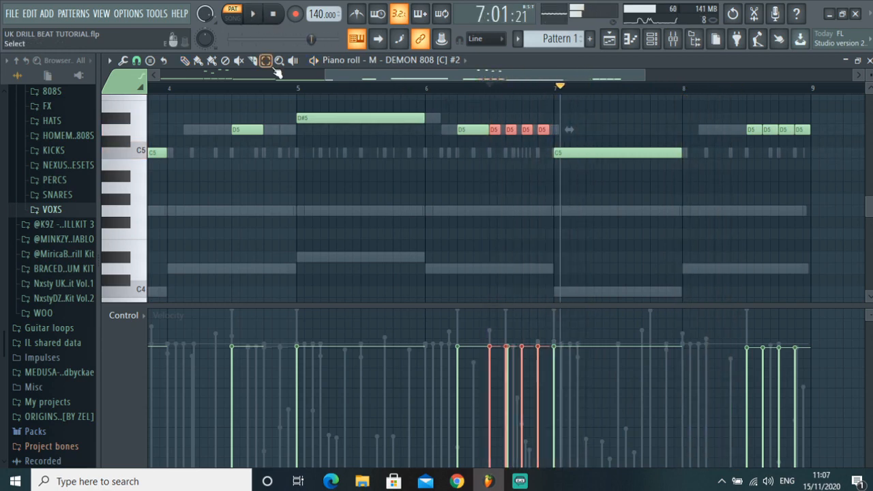
- Align the second A6 slide in bar 6 with its sliced note and lower the two G6 slides to D#6
scroll(506, 209, "up", 8)
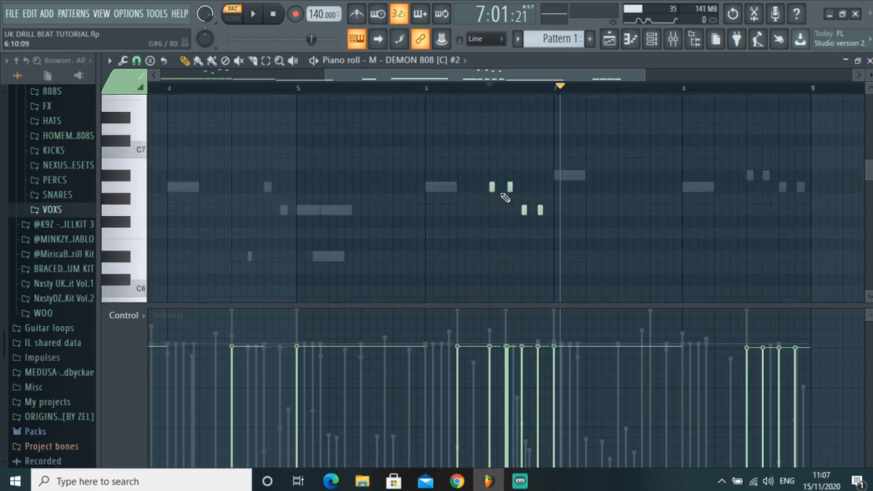
left_click(522, 210)
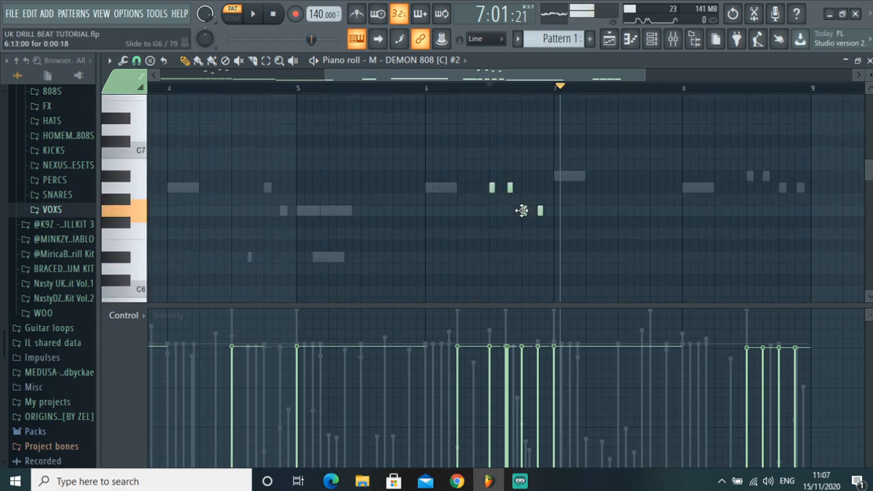
left_click_drag(521, 220, 519, 219)
left_click_drag(491, 186, 507, 178)
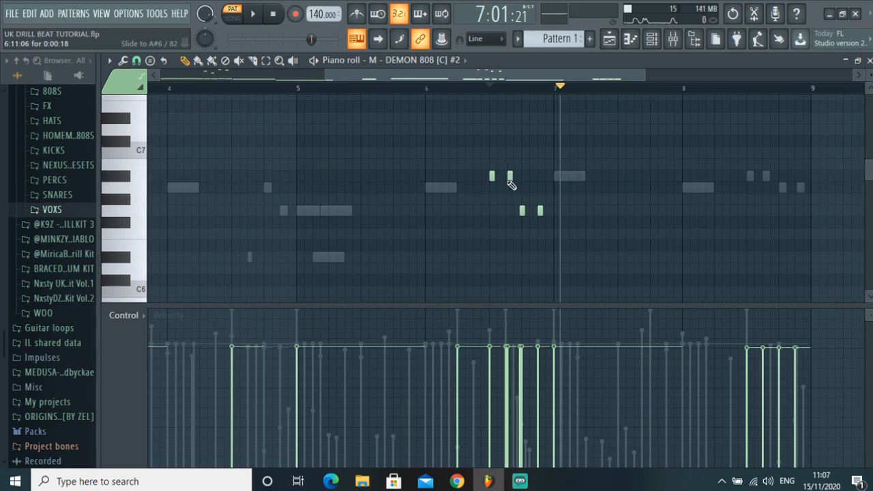
left_click(488, 177)
left_click_drag(491, 177, 524, 257)
left_click(509, 178)
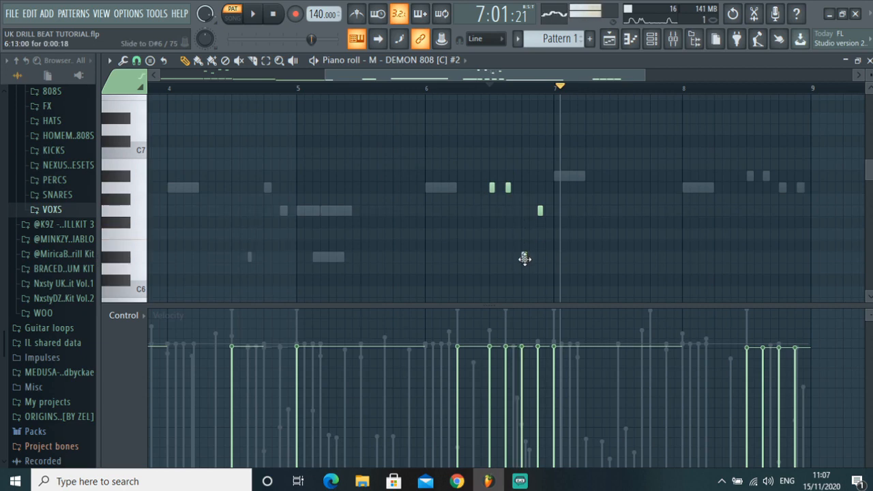
left_click_drag(539, 211, 540, 258)
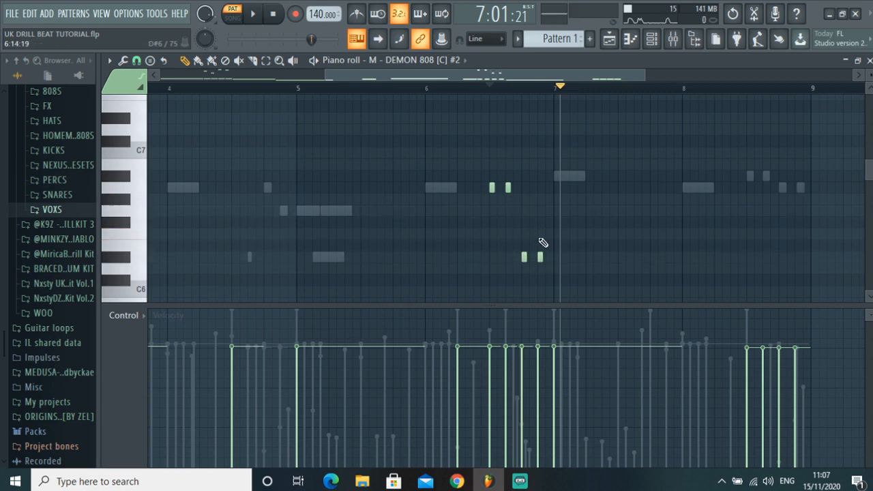
- Play repeatedly from the middle of bar 6 into bar 7 to audition the slides, and stop playback
left_click(490, 88)
key("space")
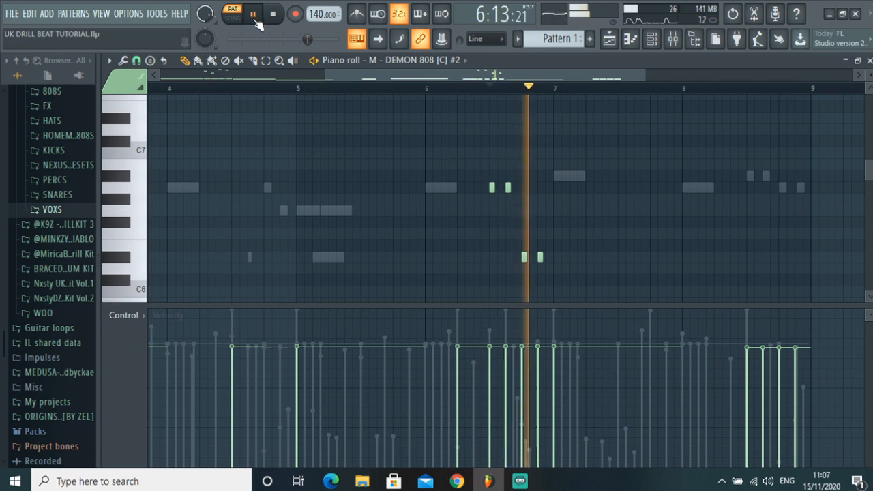
left_click(491, 89)
left_click(491, 89)
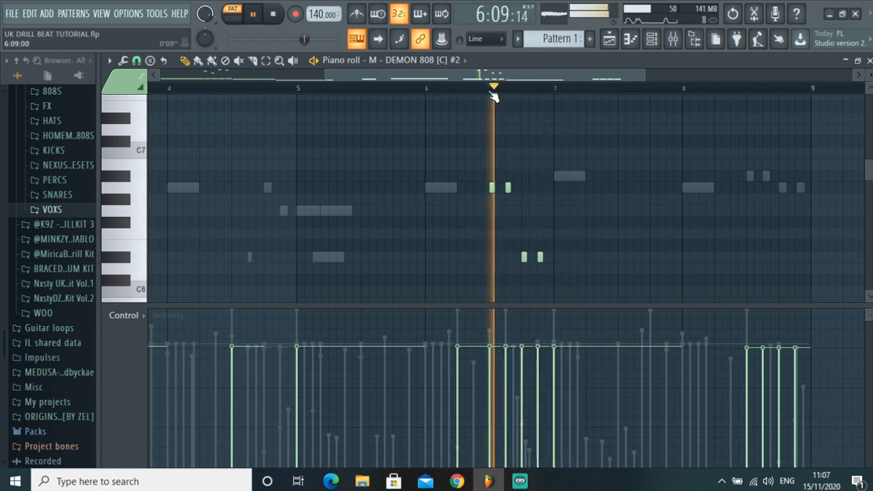
scroll(423, 157, "down", 5)
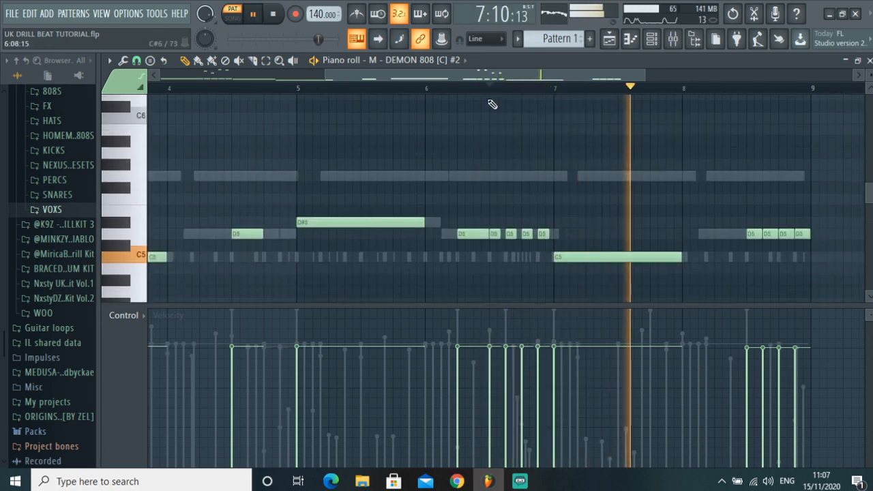
left_click(491, 92)
scroll(501, 150, "up", 5)
key("space")
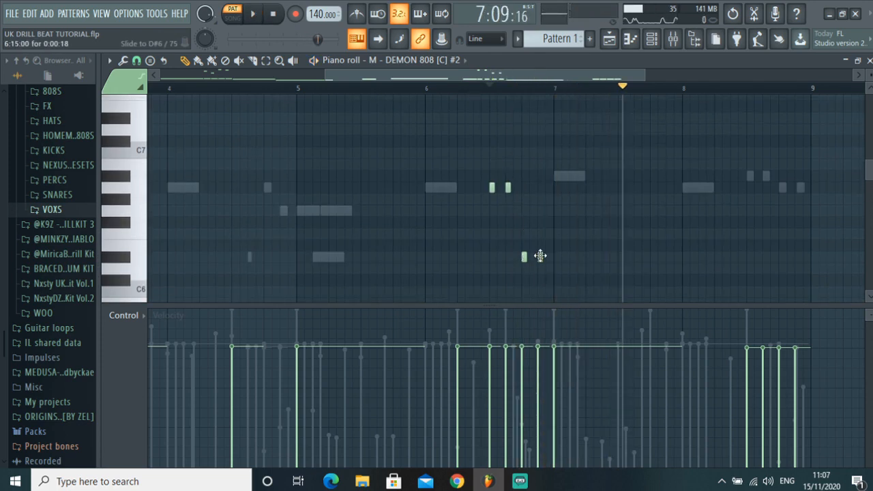
- Raise the last slide note in bar 6 to A#6 and audition the slides from the middle of the bar
left_click_drag(540, 255, 540, 176)
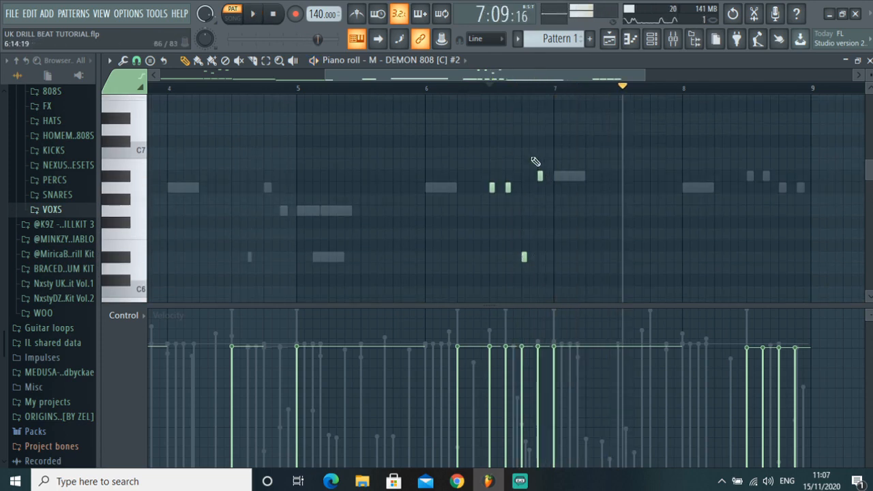
left_click(485, 90)
left_click(255, 26)
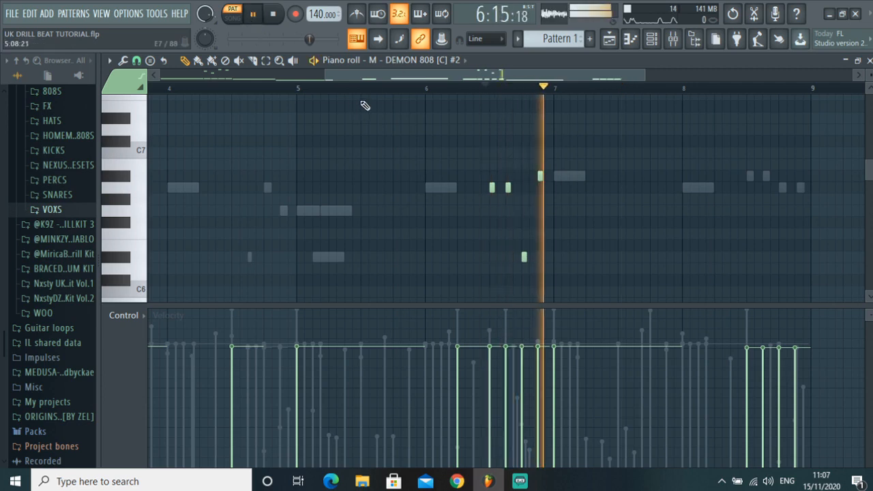
left_click(492, 89)
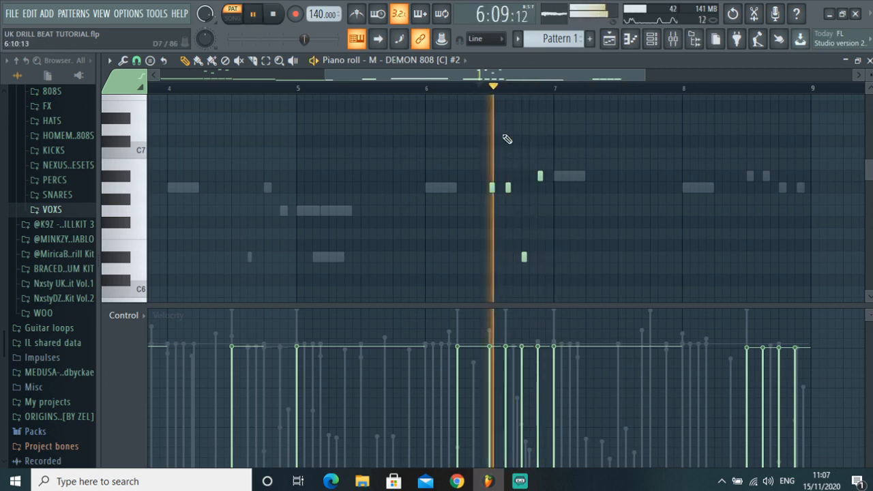
left_click(253, 19)
- Add two more short D5 notes directly before the four D5 notes in bar 8
left_click_drag(394, 75, 463, 76)
scroll(511, 148, "down", 5)
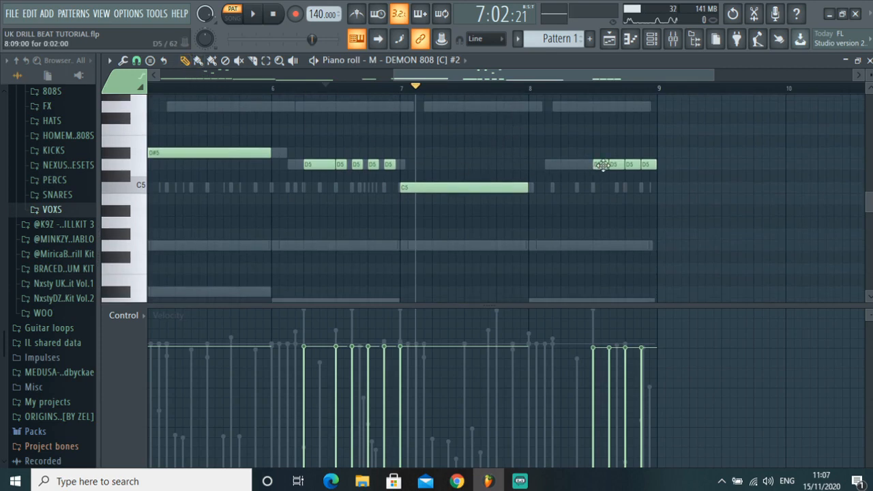
mouse_move(589, 164)
left_mouse_down()
mouse_move(565, 165)
mouse_move(581, 165)
left_mouse_up()
left_click(589, 166)
- Add short slide notes over the first three D5 notes in bar 8: two at A6 and one at A#6
scroll(167, 96, "up", 4)
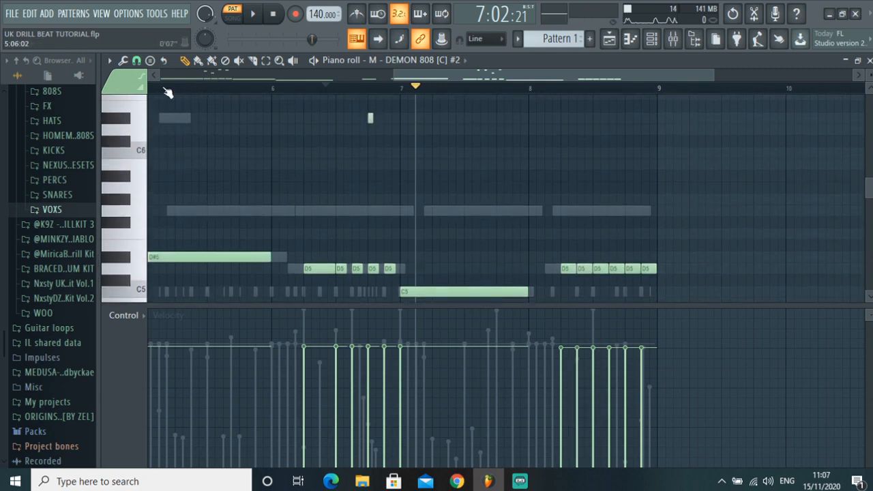
scroll(362, 161, "up", 4)
scroll(583, 218, "down", 3)
scroll(577, 216, "up", 4)
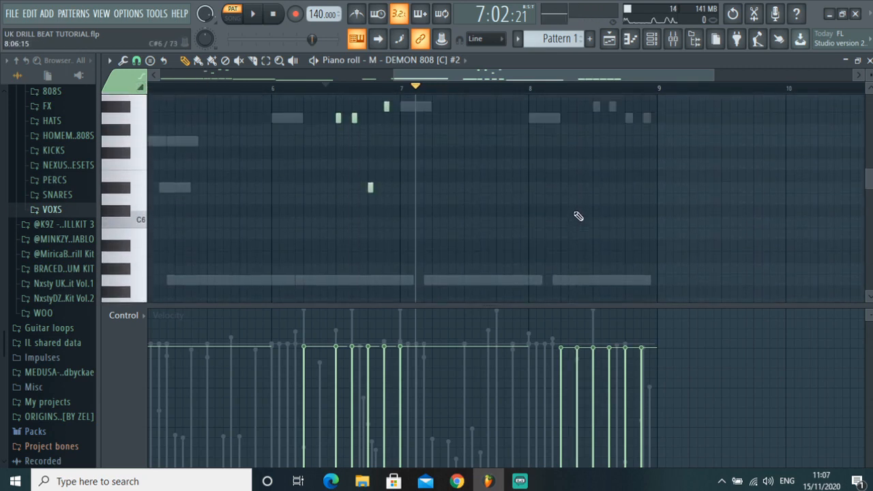
scroll(576, 217, "up", 1)
left_click(568, 188)
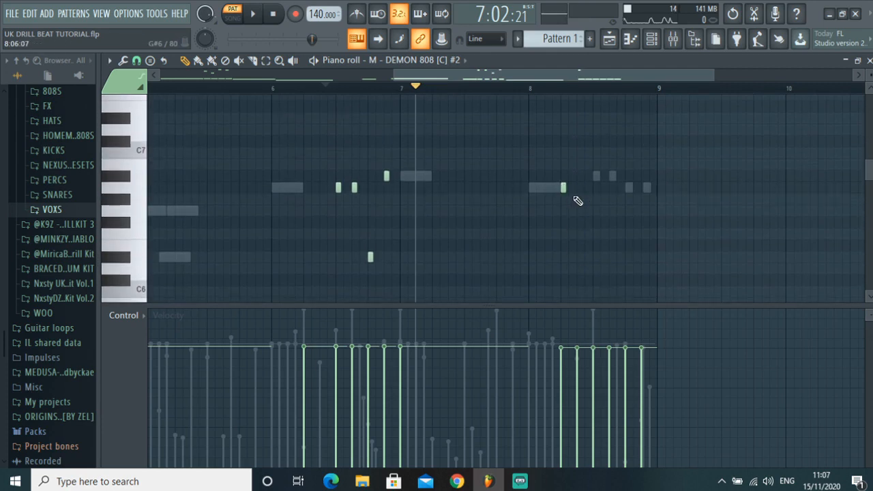
left_click(579, 188)
left_click(597, 177)
- Add slide notes at D#6, D#7 and D7 over the last three D5 notes in bar 8
scroll(600, 189, "down", 3)
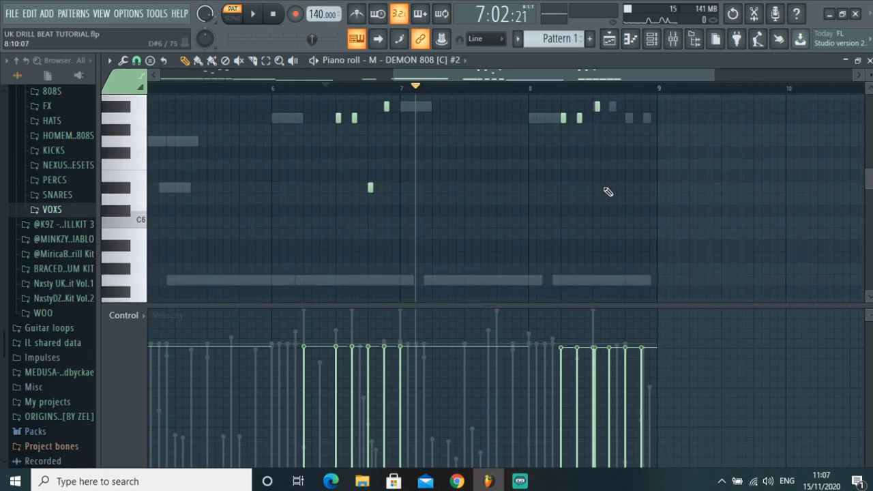
scroll(611, 193, "up", 7)
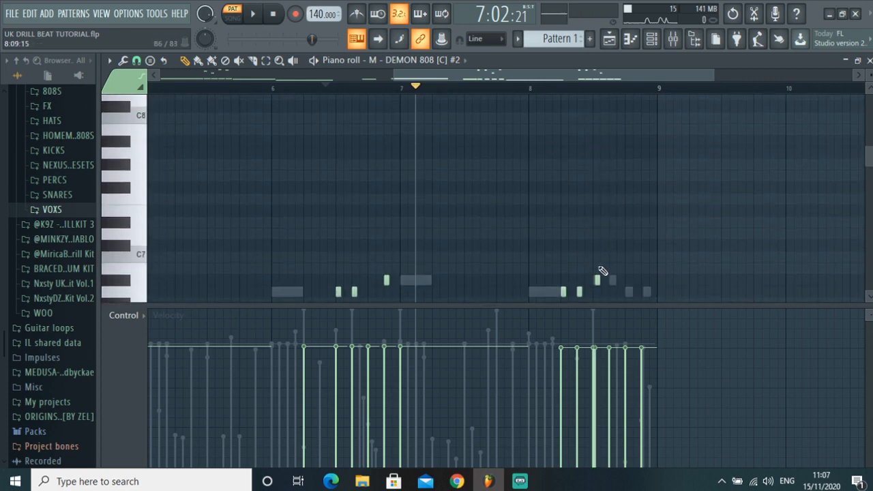
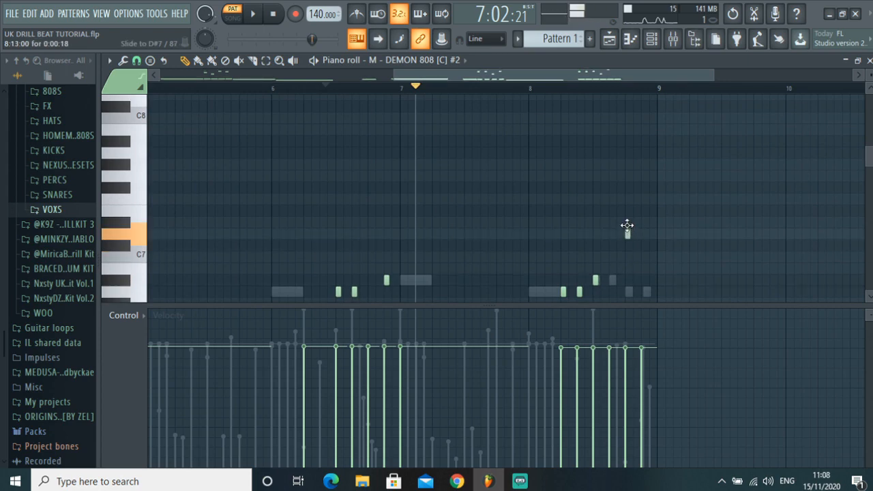
left_click(642, 232)
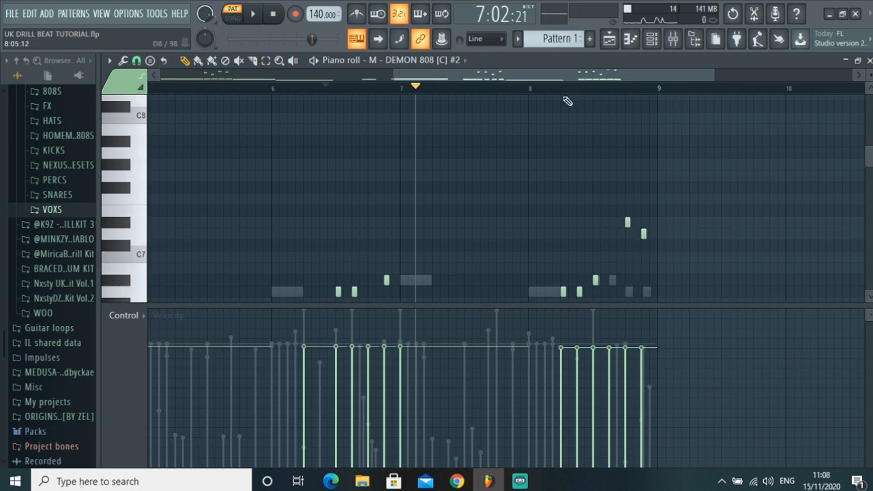
- Play the pattern from the start of bar 8 to audition the slides and save the project
left_click(547, 89)
key("space")
scroll(471, 229, "up", 4)
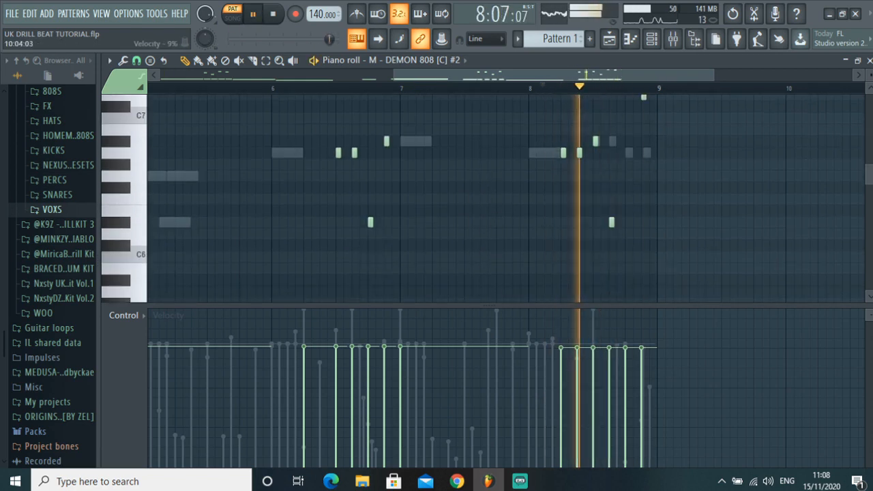
left_click(11, 13)
left_click(31, 70)
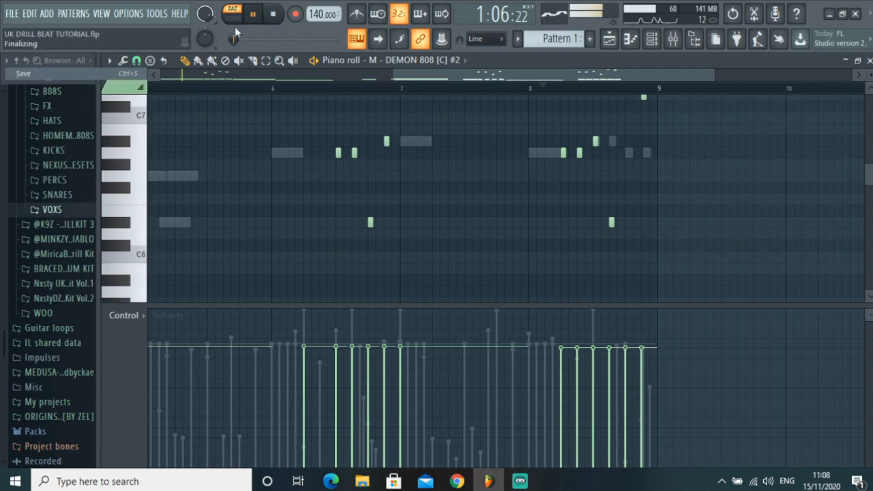
- Stop playback and look over the cloned 808's notes and slides across all eight bars
key("space")
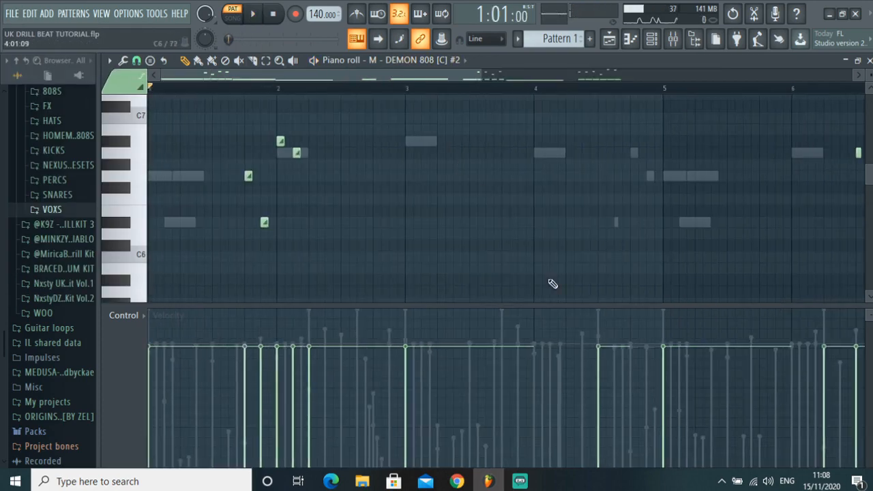
left_click(517, 480)
left_click(499, 481)
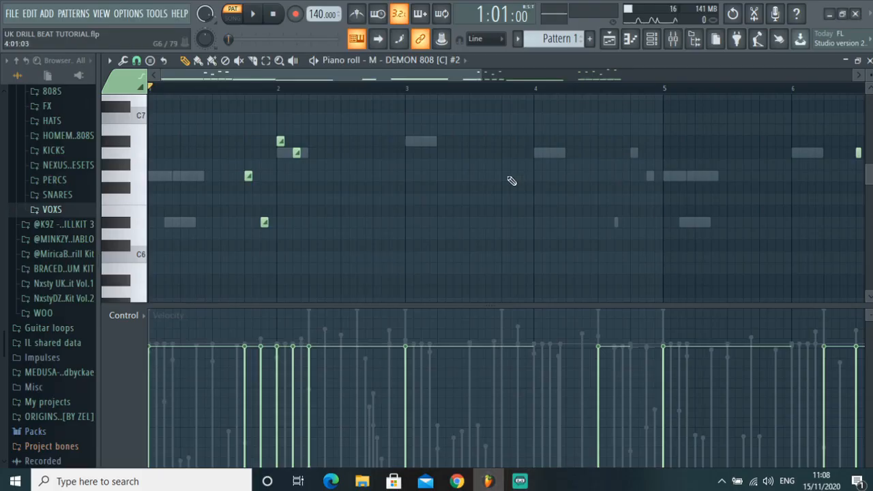
left_click_drag(482, 76, 728, 78)
scroll(356, 117, "down", 6)
scroll(444, 152, "up", 4)
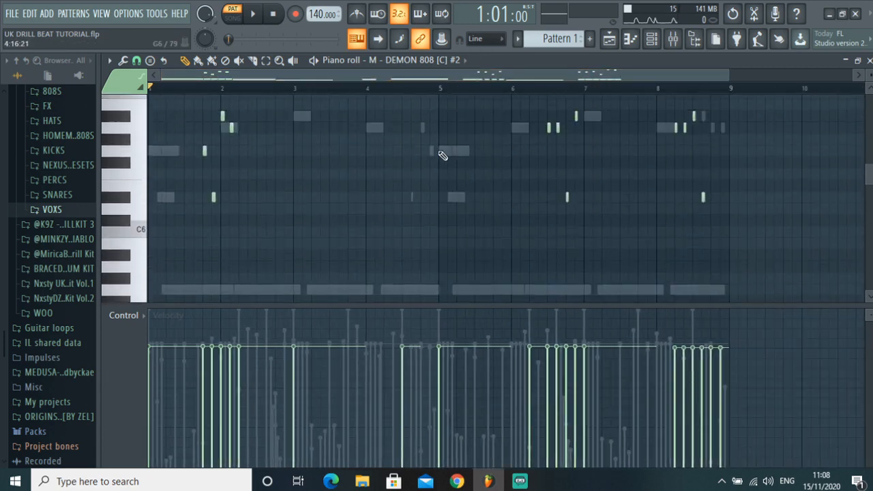
scroll(393, 146, "down", 2)
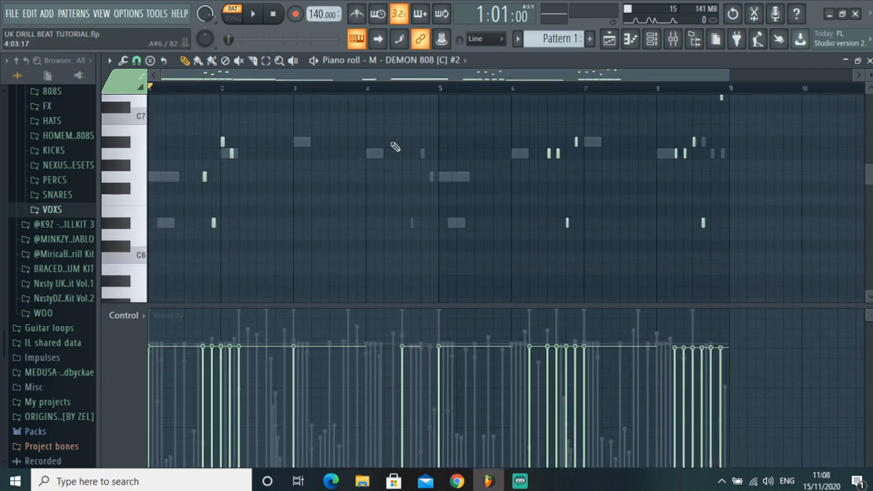
- Unmute the original M - DEMON 808 [C] channel and the Nexus track on mixer insert 7
left_click(651, 39)
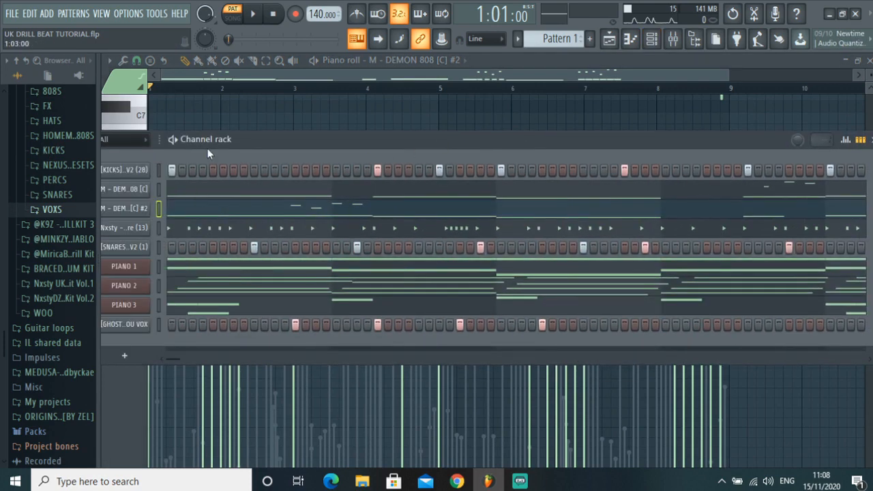
right_click(225, 200)
left_click(223, 201)
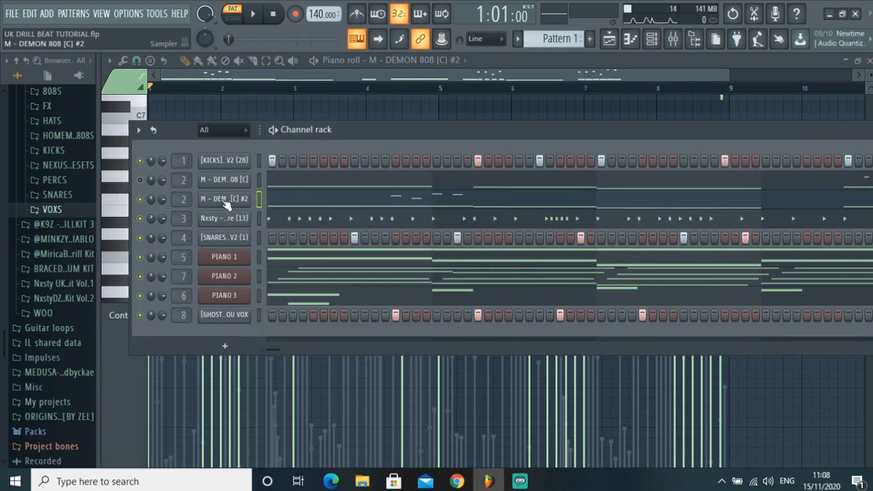
left_click(225, 204)
left_click(225, 180)
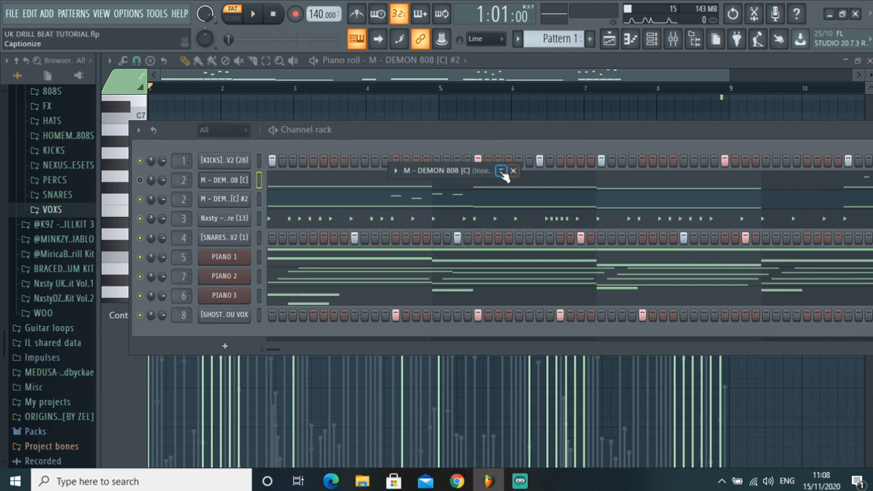
left_click(501, 172)
left_click(511, 172)
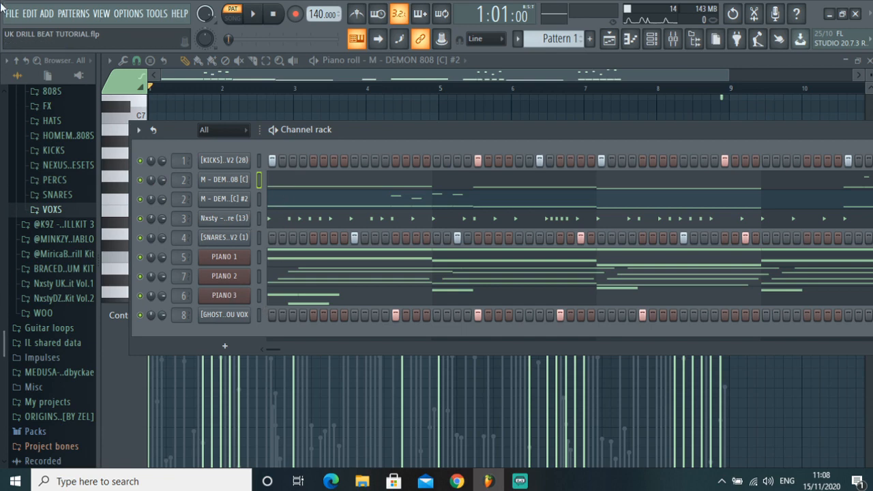
left_click(675, 38)
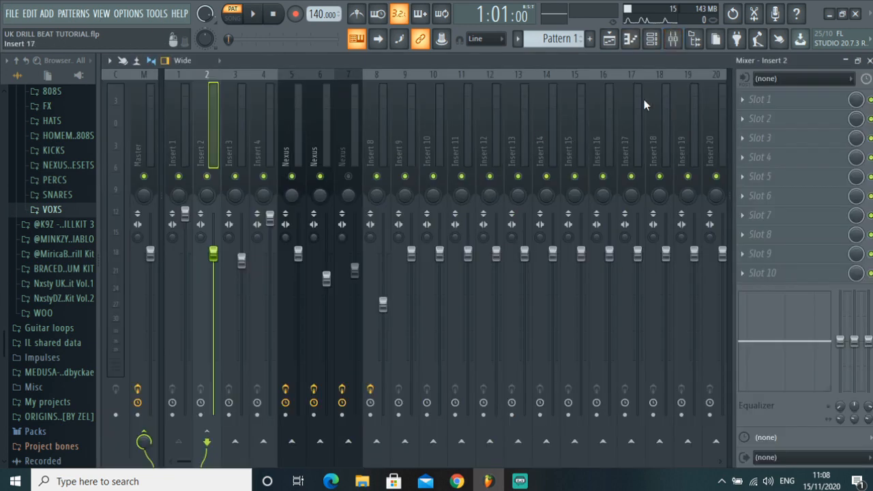
left_click(348, 176)
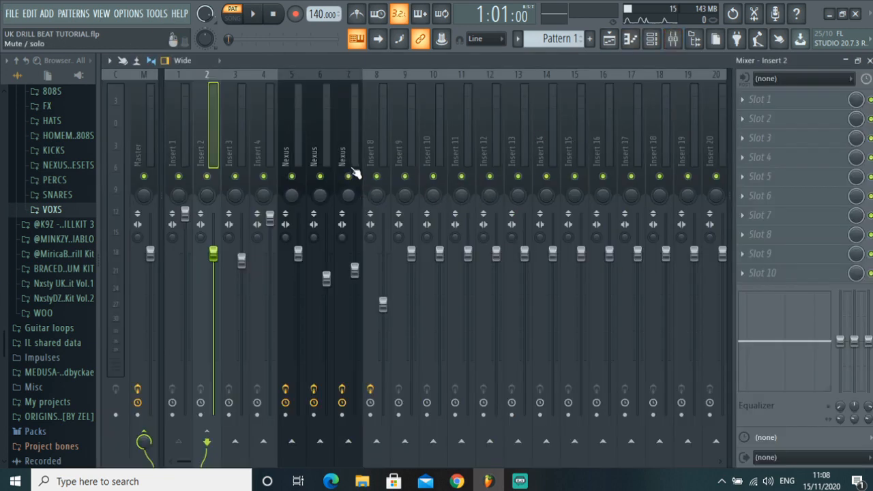
- Split Pattern 1 by channel in the playlist so that each instrument has its own pattern
left_click(609, 40)
right_click(178, 104)
left_click(234, 304)
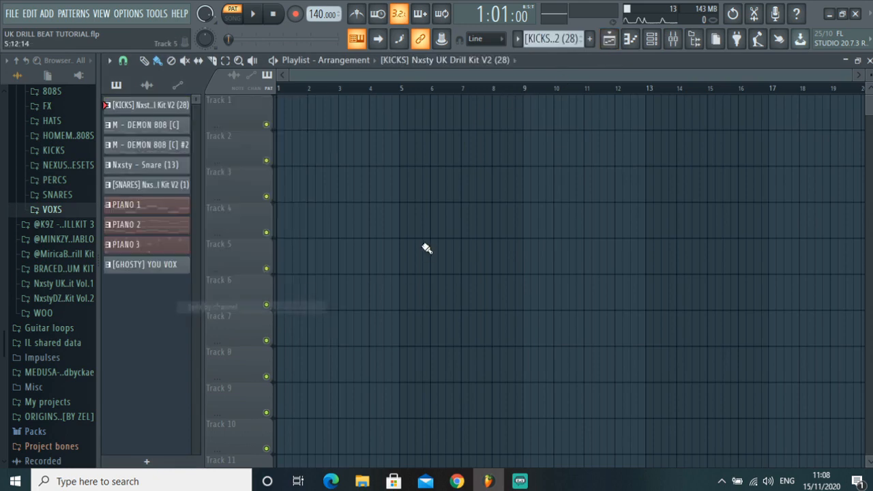
- Place the PIANO 1, PIANO 2 and PIANO 3 patterns at bar 1 on tracks 1 to 3, and switch to song mode
left_click(157, 213)
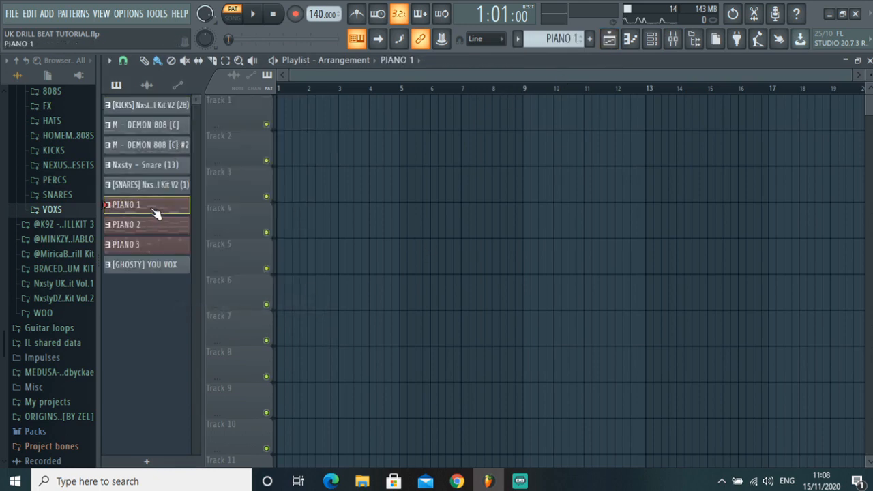
left_click(156, 246, "shift")
left_click_drag(181, 208, 321, 111)
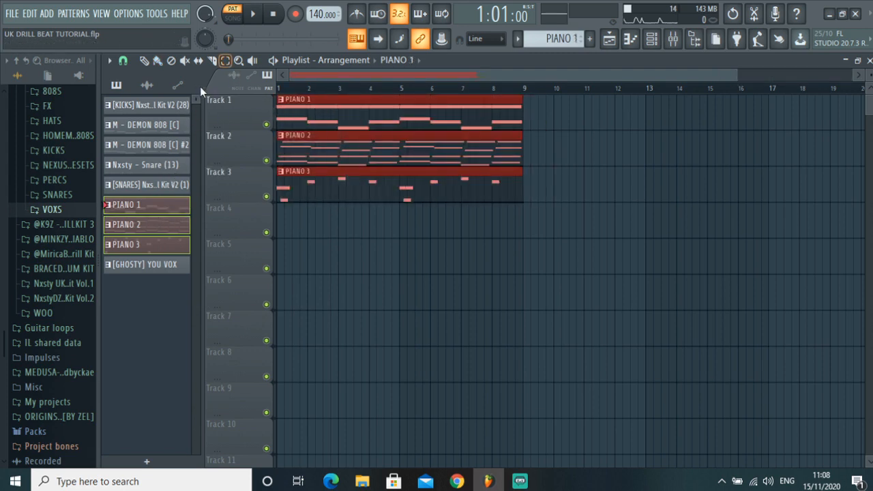
left_click(180, 87)
left_click(124, 88)
left_click(342, 88)
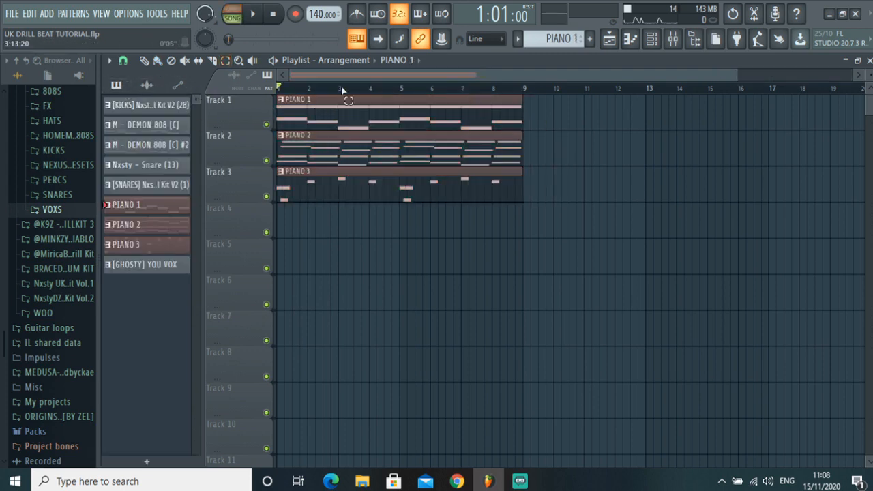
left_click_drag(164, 111, 177, 190)
left_click(177, 193)
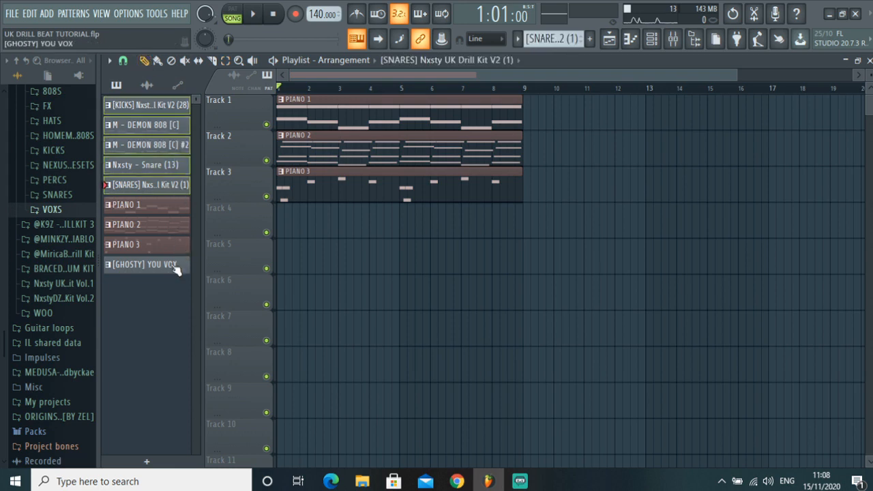
left_click(176, 265)
left_click(167, 186)
left_click(167, 165)
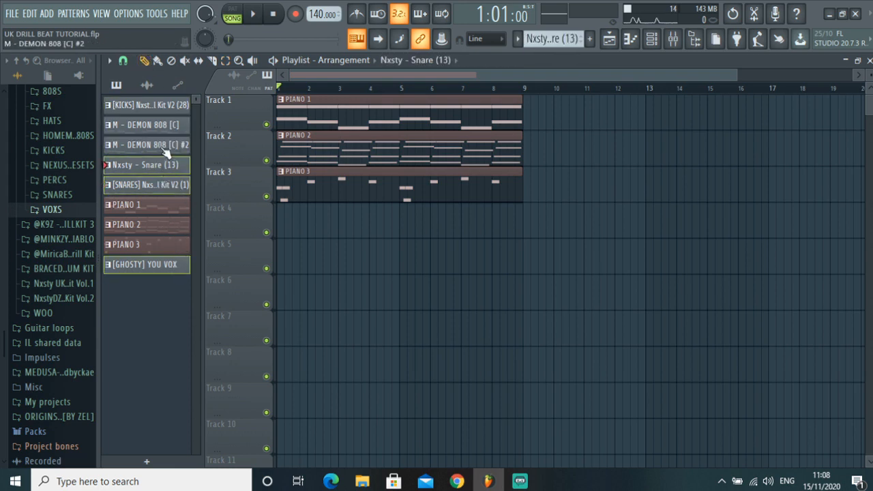
left_click(167, 146)
left_click(167, 126)
left_click(166, 107)
left_click_drag(165, 112, 296, 252)
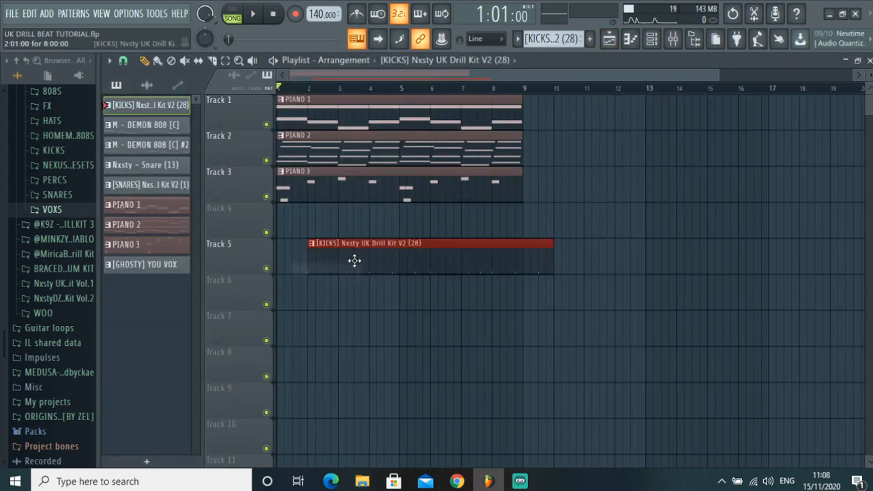
right_click(355, 260)
- Place the kick, both 808, both snare and the GHOSTY vox patterns together at bar 1 on tracks 4 to 9
left_click(164, 133)
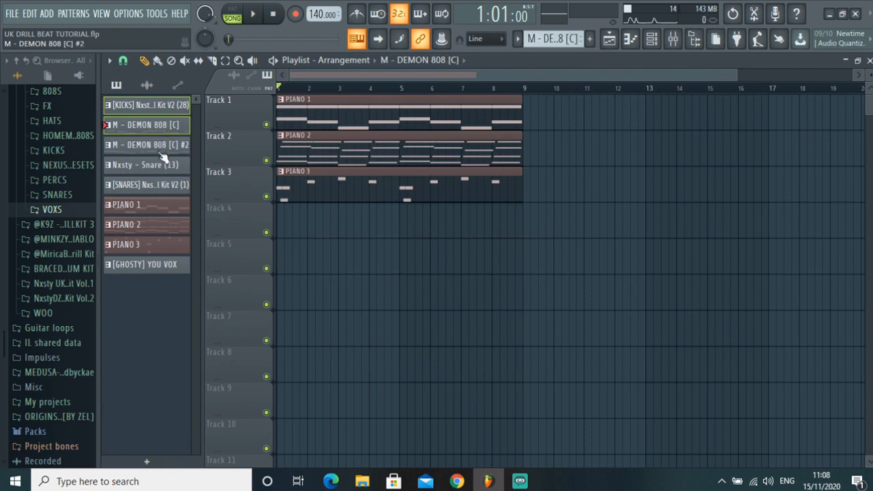
left_click(164, 166)
left_click(166, 182)
left_click(164, 266)
left_click_drag(173, 112, 300, 228)
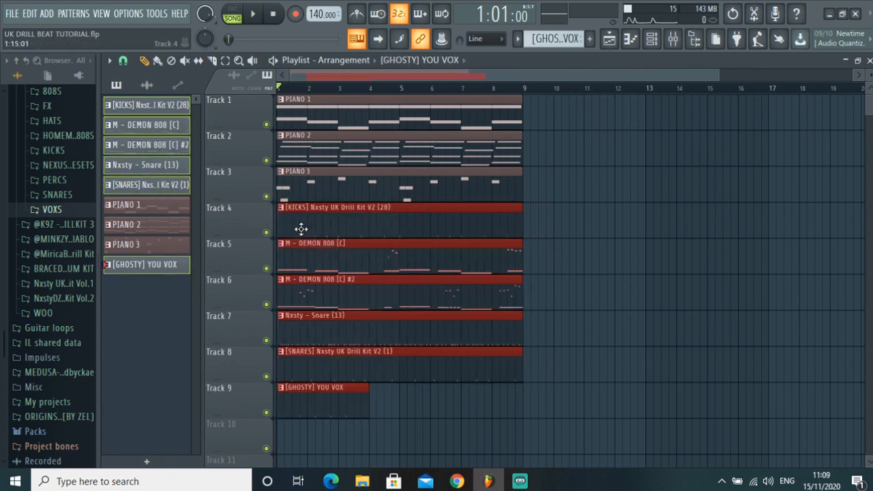
- Select all clips in the first eight bars and duplicate them three times, filling the arrangement through bar 32
left_click(227, 61)
left_click(295, 124)
scroll(287, 136, "down", 2)
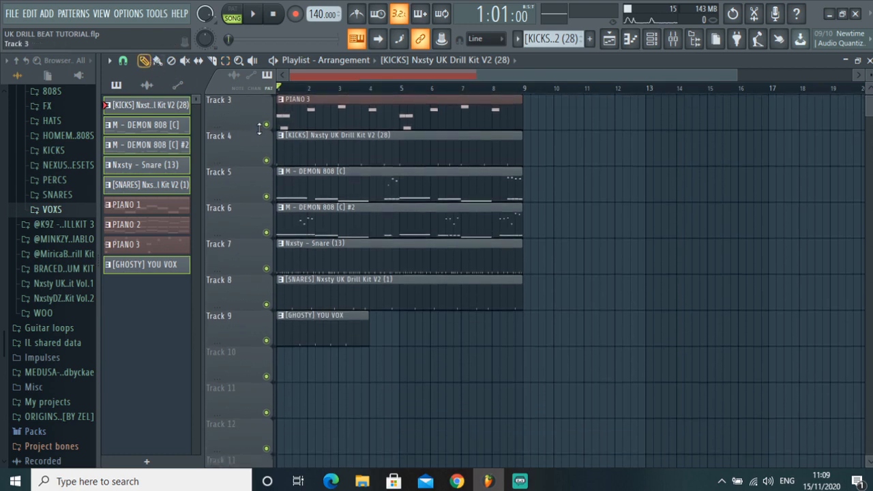
scroll(259, 129, "up", 2)
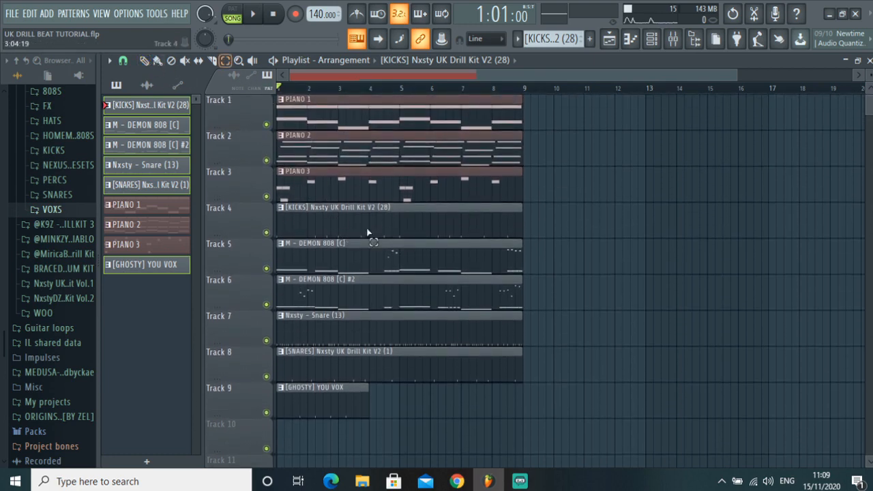
left_click_drag(520, 456, 279, 99)
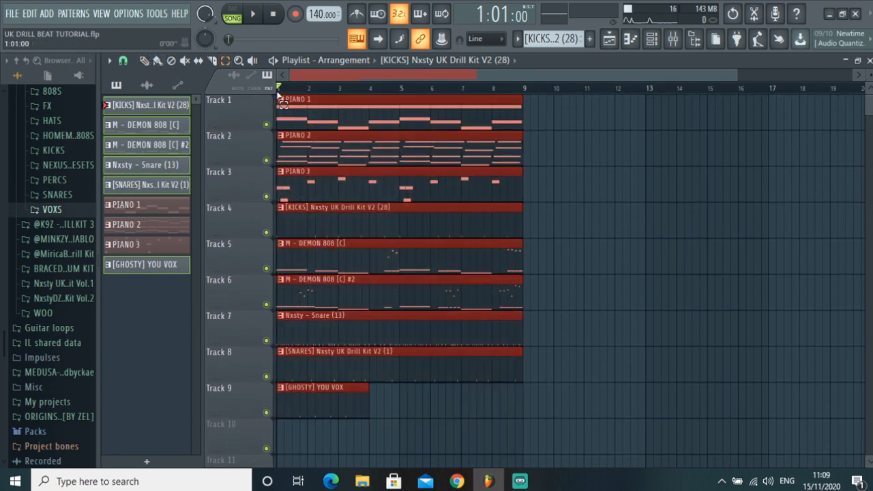
key("ctrl+b")
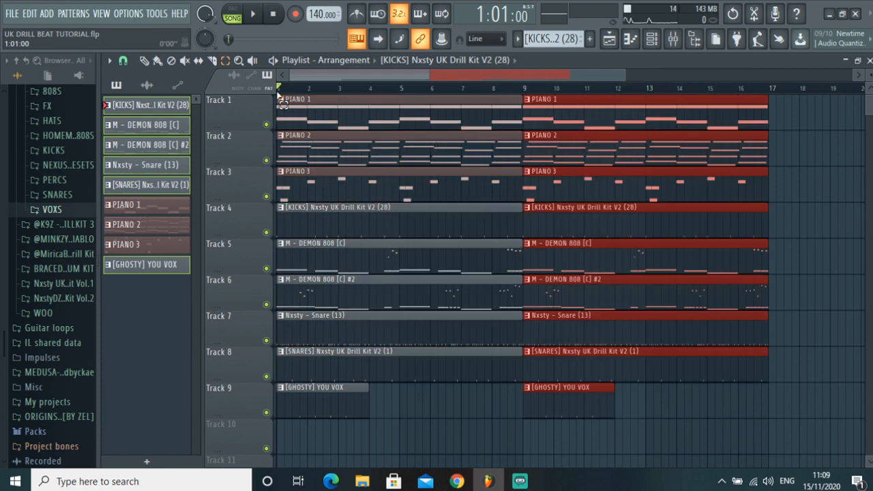
key("ctrl+b")
key("ctrl+b")
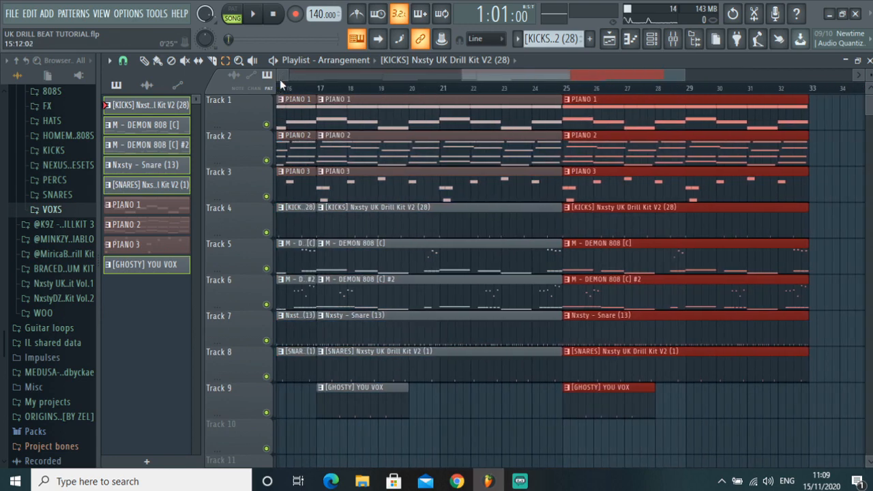
left_click(492, 89, "ctrl")
- Select the entire 32-bar arrangement and duplicate it twice, extending all tracks through bar 96
left_click_drag(470, 77, 295, 75)
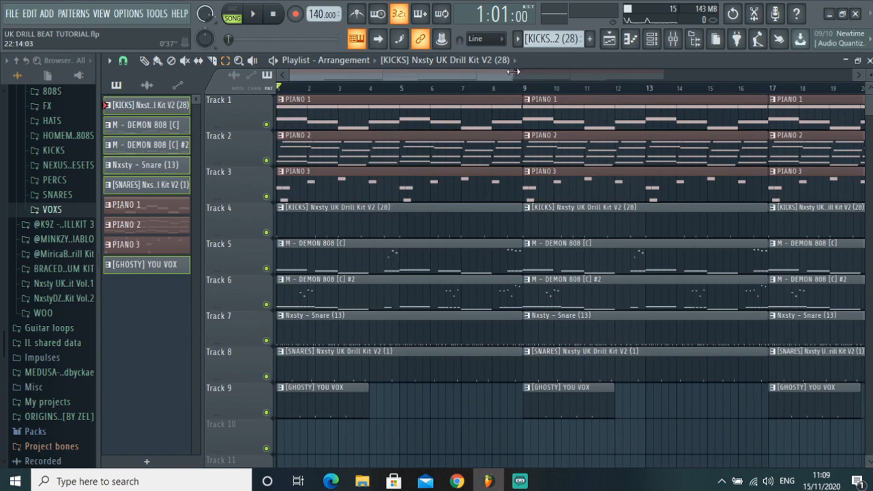
left_click_drag(514, 72, 851, 73)
left_click_drag(670, 402, 169, 87)
key("ctrl+b")
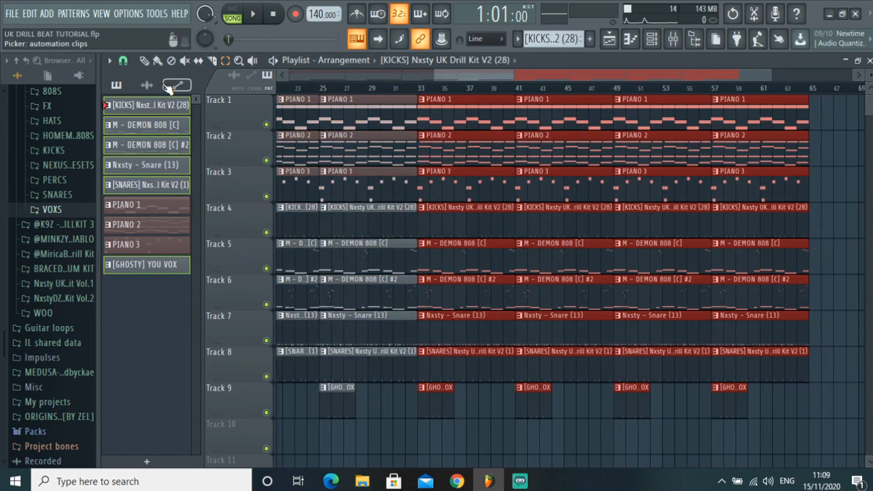
key("ctrl+b")
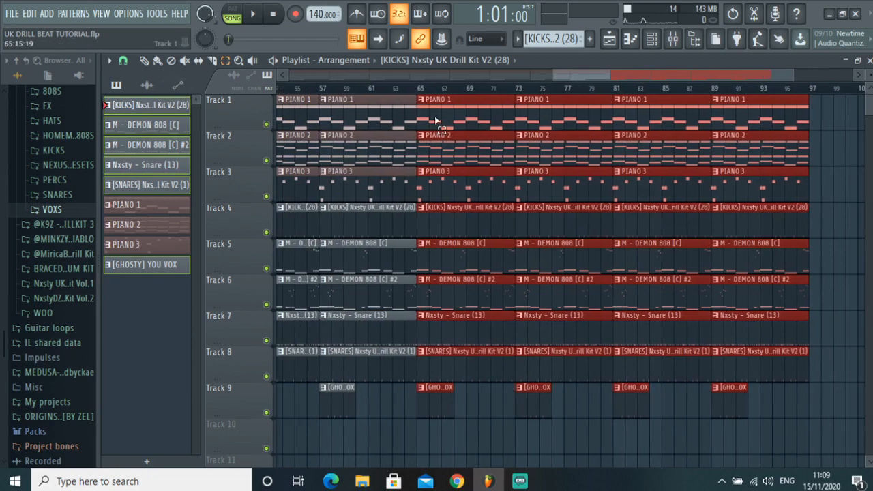
key("ctrl+d")
left_click_drag(585, 73, 304, 60)
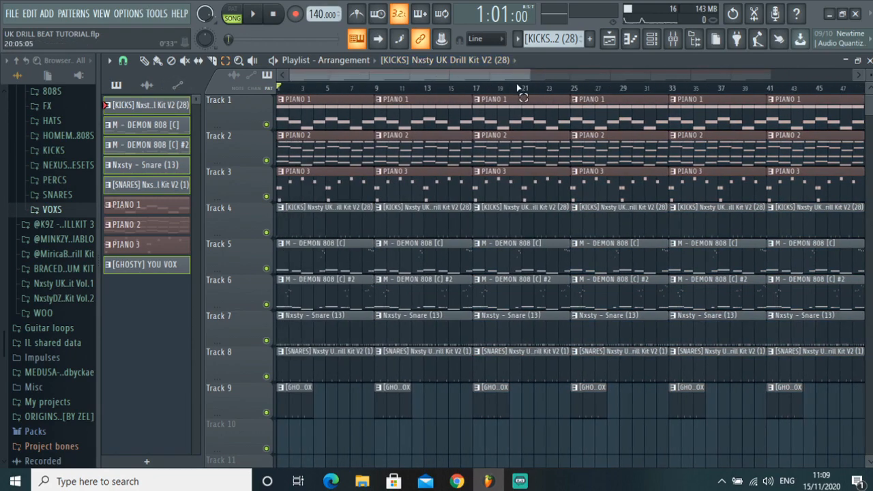
left_click_drag(530, 76, 837, 77)
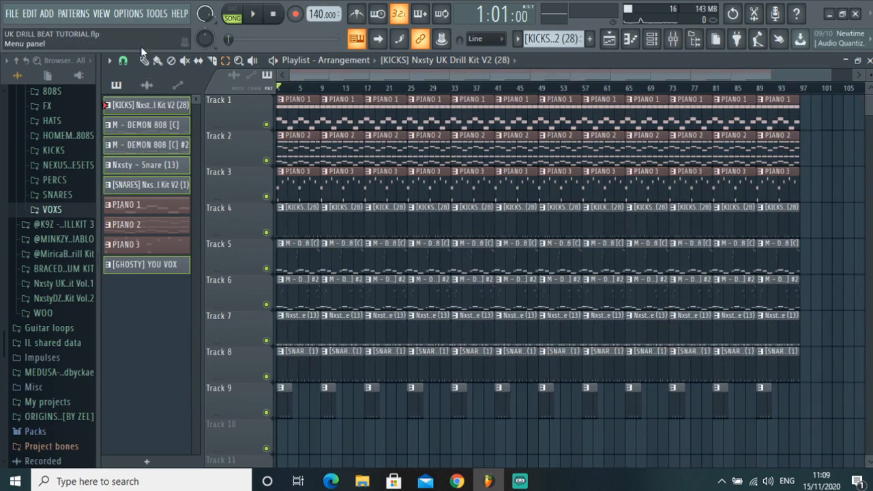
- Delete the clips on tracks 2 to 9 in the first eight bars, leaving only PIANO 1 for the intro
left_click(303, 89)
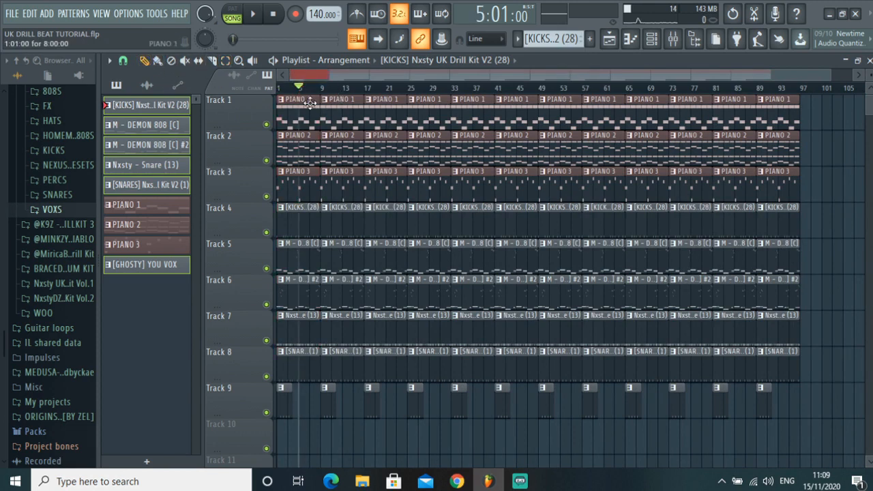
left_click(229, 63)
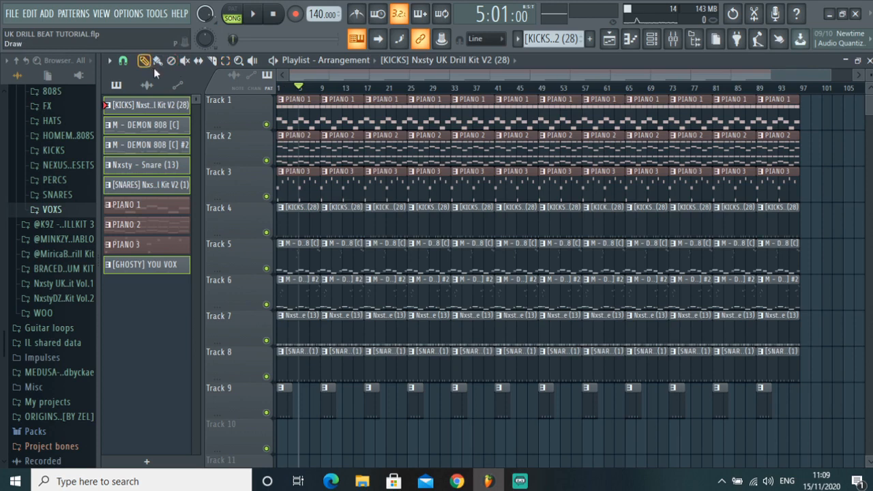
right_click(298, 165)
right_click(300, 189)
right_click(299, 225)
right_click(296, 261)
right_click(293, 299)
right_click(289, 333)
right_click(286, 368)
right_click(283, 404)
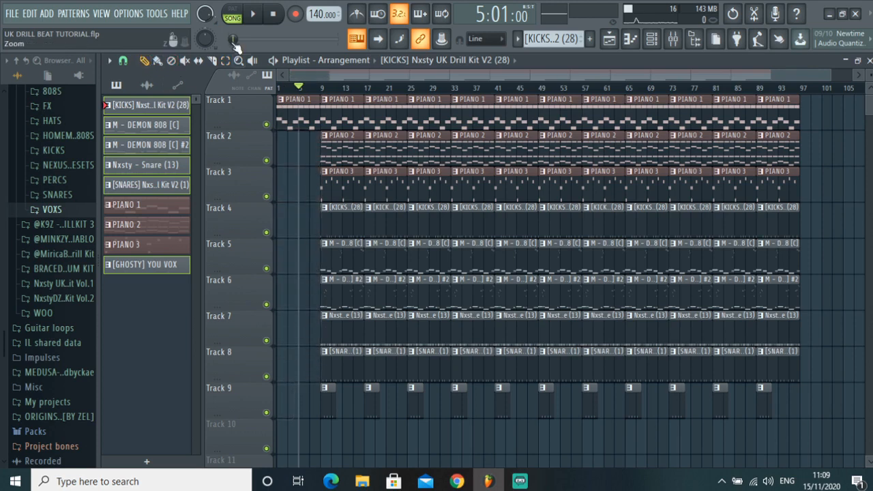
- Play the arrangement's intro and delete the PIANO 3 and kick clips in bars 9 to 16
left_click(252, 13)
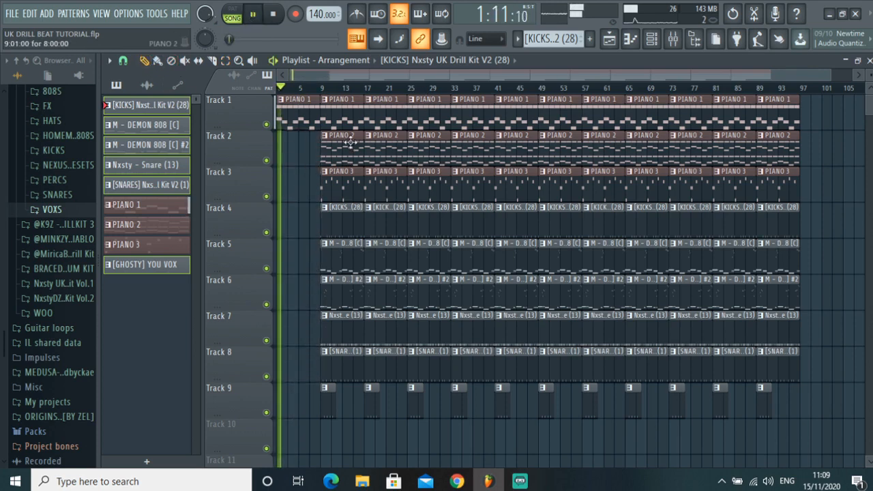
right_click(341, 183)
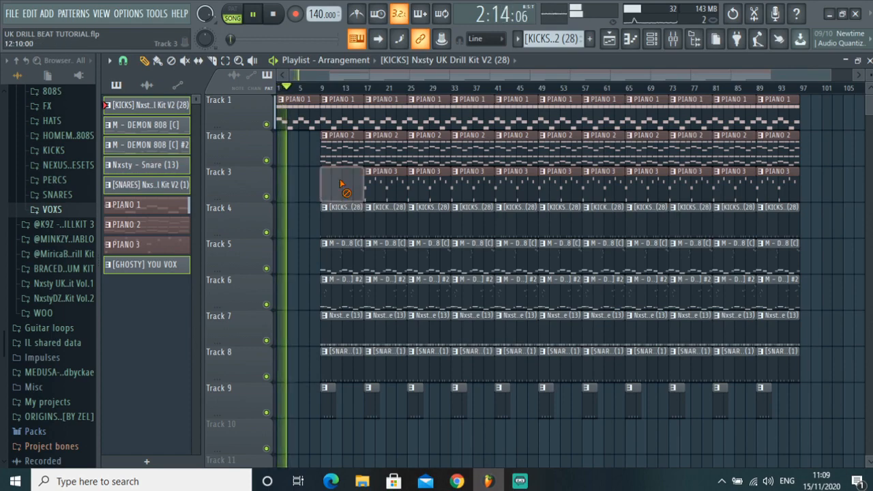
scroll(477, 170, "down", 4)
left_click(652, 41)
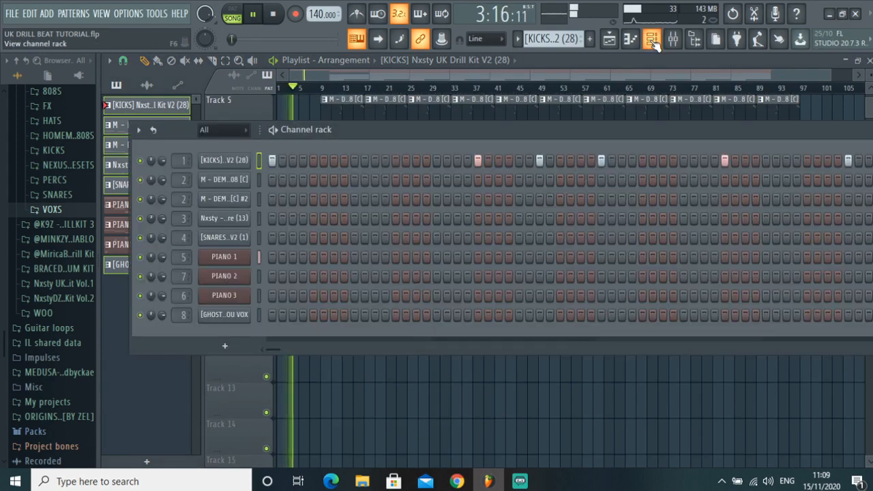
left_click(652, 41)
scroll(832, 133, "up", 2)
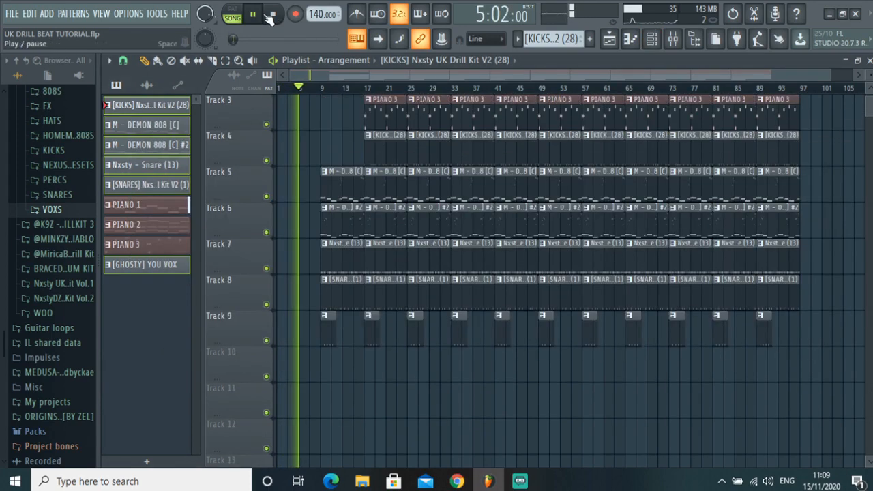
key("space")
- Delete the M - DEMON 808 [C] #2, [SNARES] Nxsty UK Drill Kit V2 (1) and GHOSTY vox clips in bars 9 to 16
left_click_drag(827, 75, 500, 116)
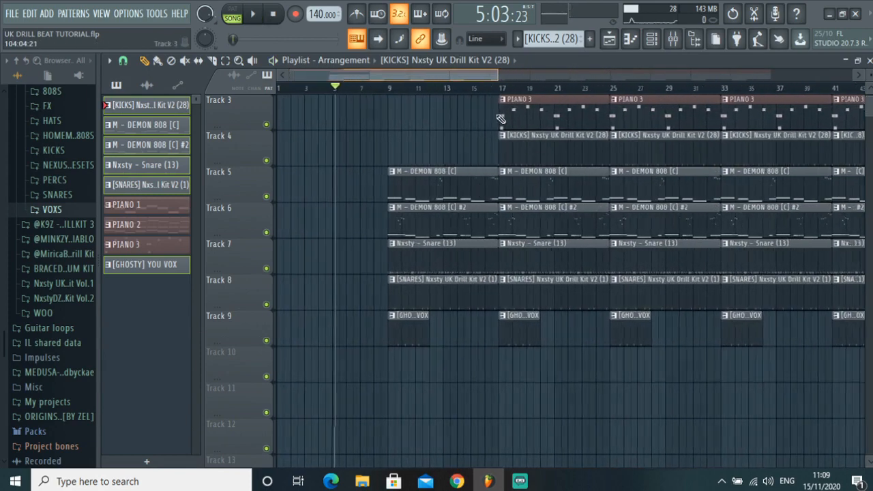
scroll(418, 253, "up", 2)
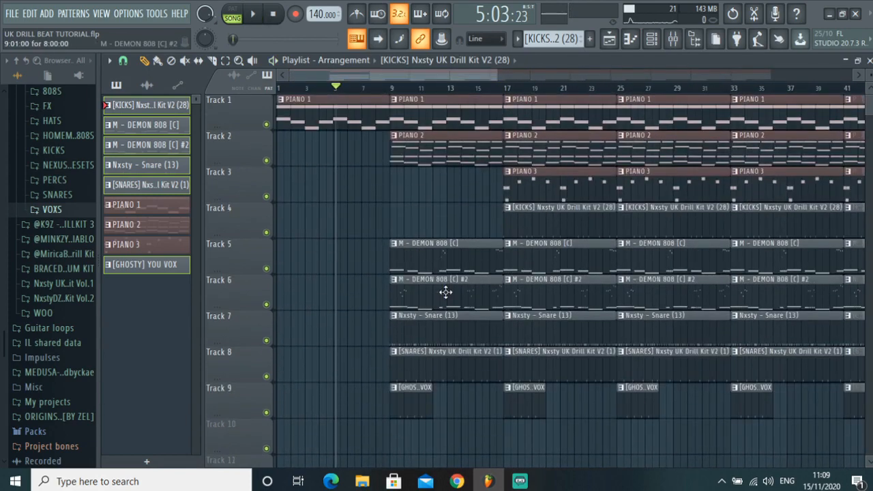
right_click(446, 292)
scroll(494, 274, "down", 2)
left_click_drag(500, 186, 480, 189)
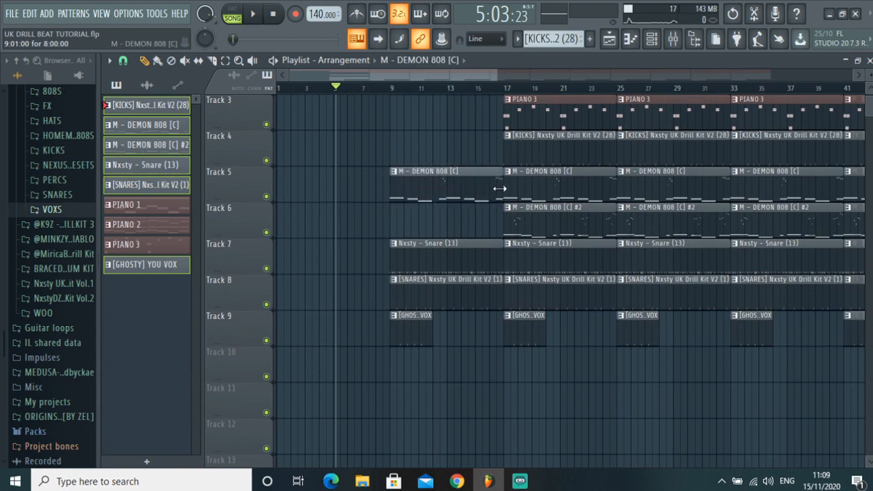
scroll(436, 257, "down", 1)
right_click(431, 255)
right_click(414, 298)
scroll(415, 290, "up", 3)
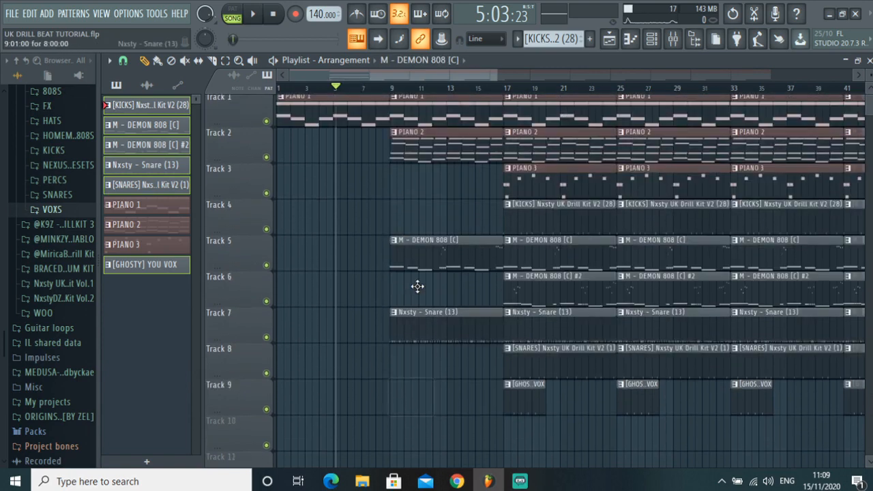
- Place PIANO 2 clips at bars 1 and 9 on track 2 and a PIANO 3 clip at bar 9 on track 3
left_click(391, 89)
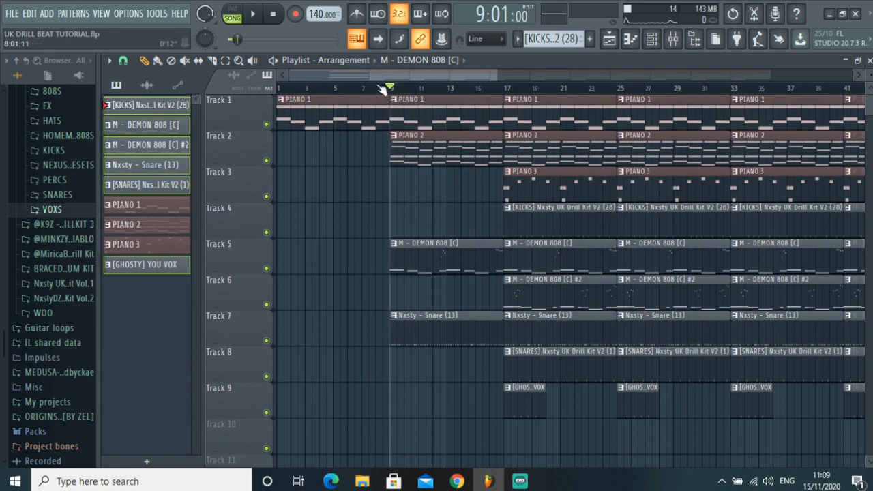
left_click(279, 88)
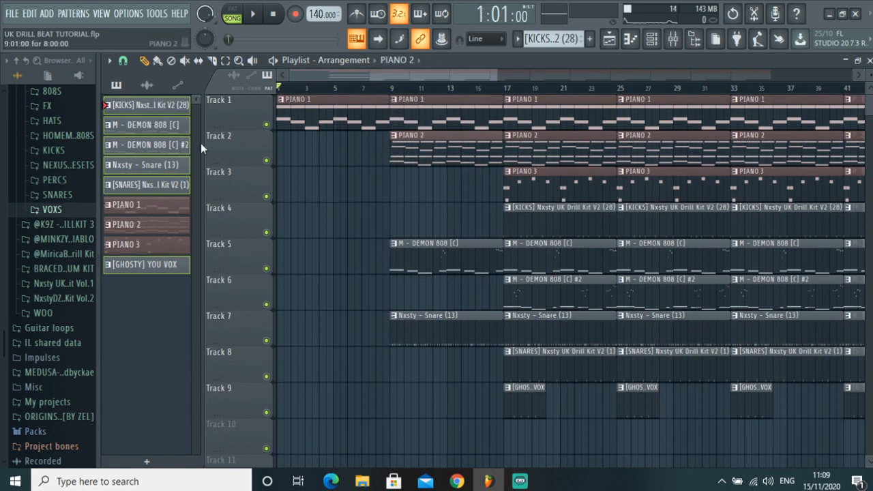
left_click_drag(440, 149, 328, 150)
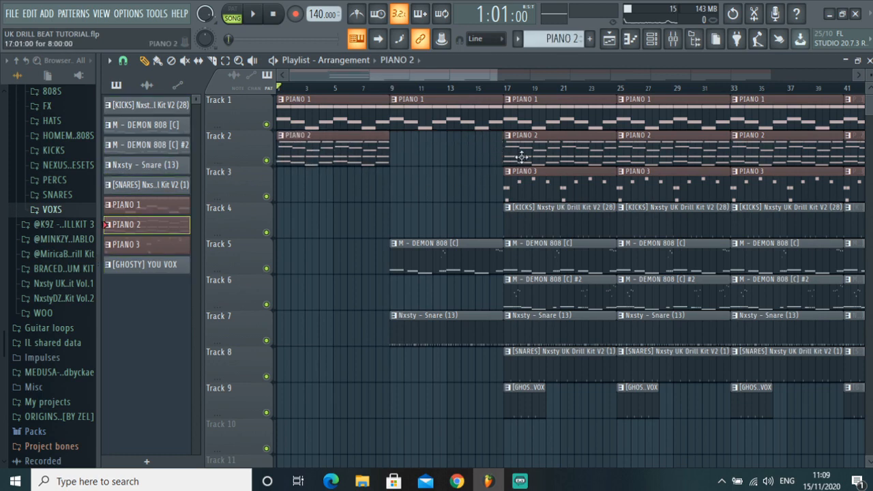
left_click_drag(521, 156, 408, 154)
left_click_drag(518, 181, 420, 180)
left_click_drag(482, 188, 476, 188)
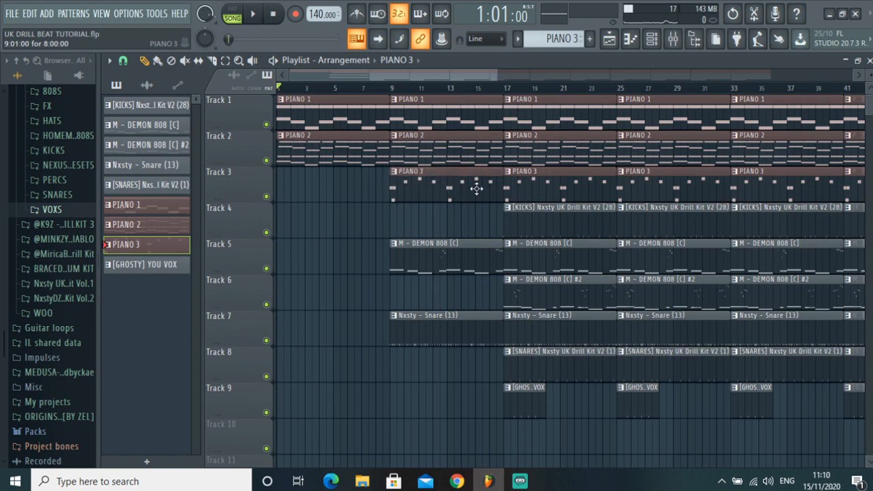
- In bars 17 to 24, delete PIANO 3 and M - DEMON 808 [C] #2, and trim the kick and first 808 clips to start at bar 19
right_click(512, 186)
left_click_drag(506, 228, 534, 230)
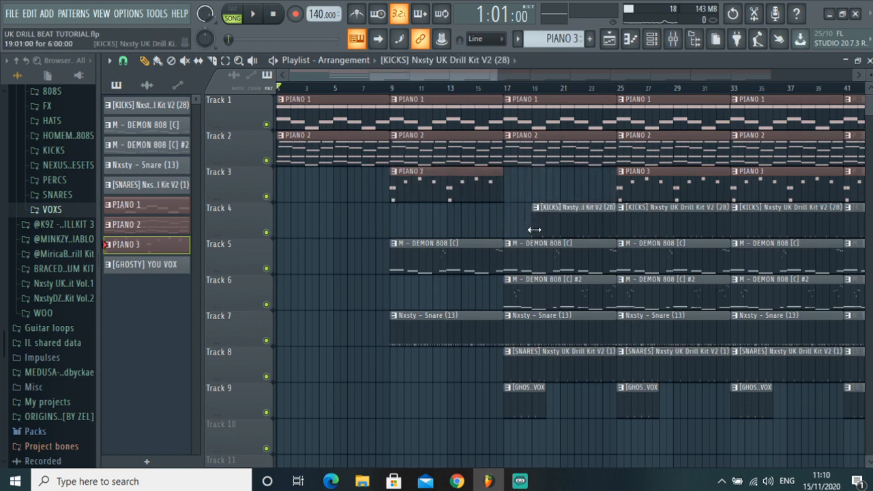
scroll(516, 260, "down", 2)
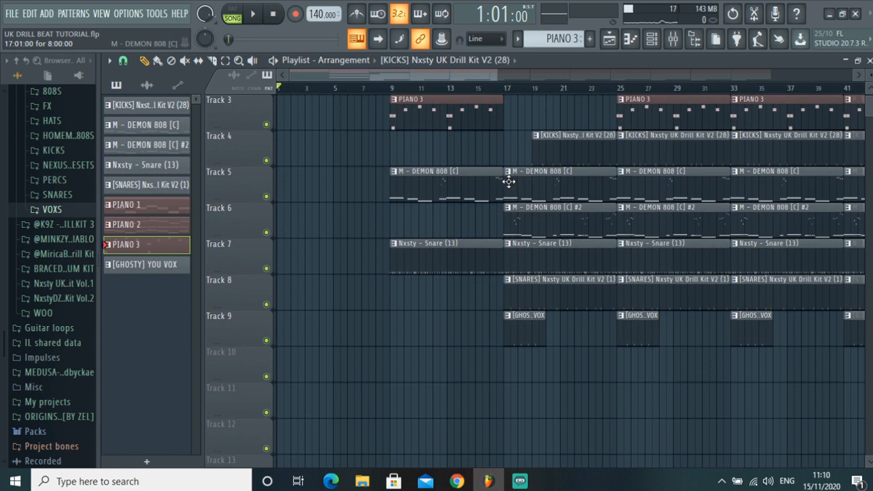
left_click_drag(508, 179, 534, 180)
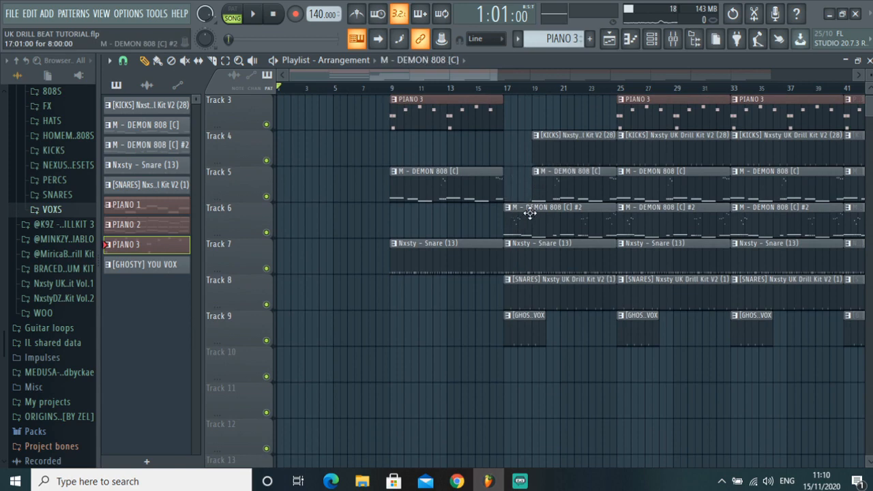
right_click(530, 213)
scroll(523, 296, "up", 2)
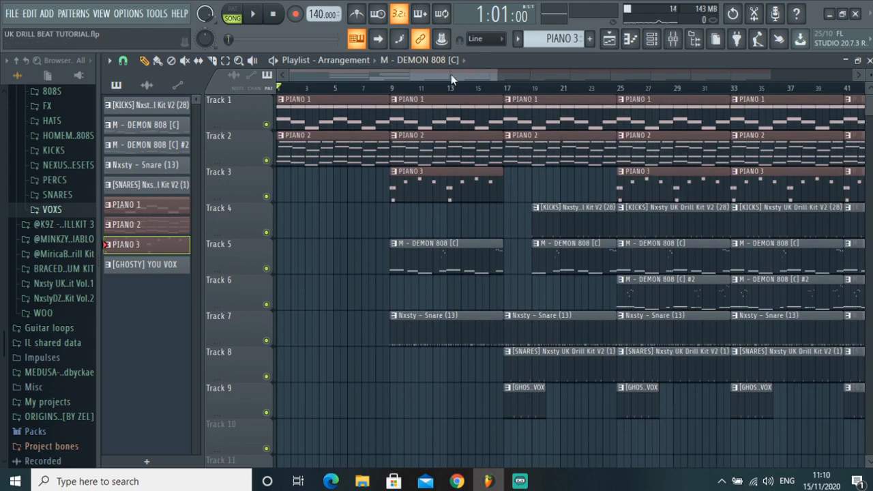
- Delete the M - DEMON 808 [C] clip at bar 25 on track 5 and the GHOSTY vox clip at bar 17
left_click_drag(451, 75, 511, 77)
scroll(516, 198, "down", 2)
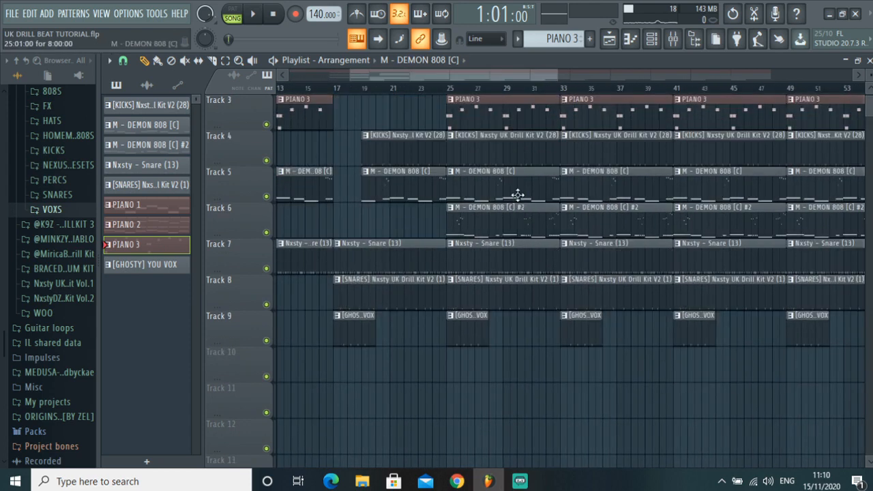
scroll(518, 195, "up", 2)
right_click(522, 261)
scroll(504, 295, "down", 2)
scroll(496, 287, "up", 2)
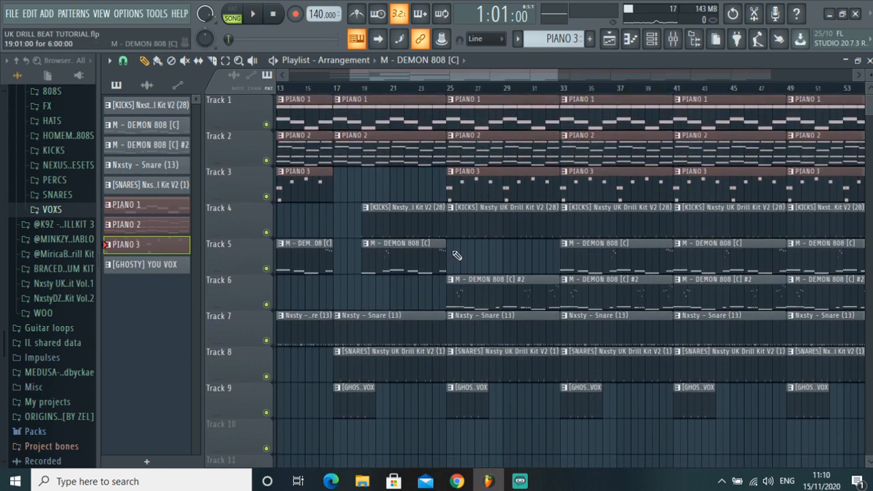
scroll(457, 255, "down", 2)
right_click(353, 333)
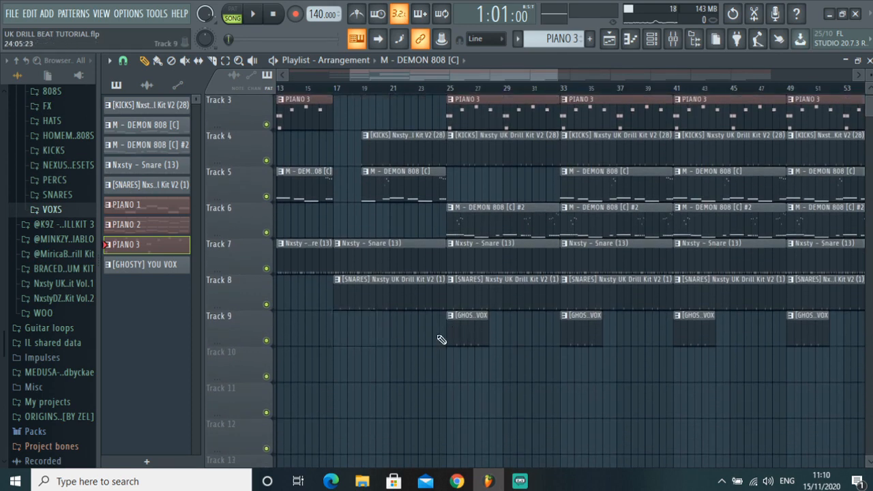
scroll(521, 322, "up", 2)
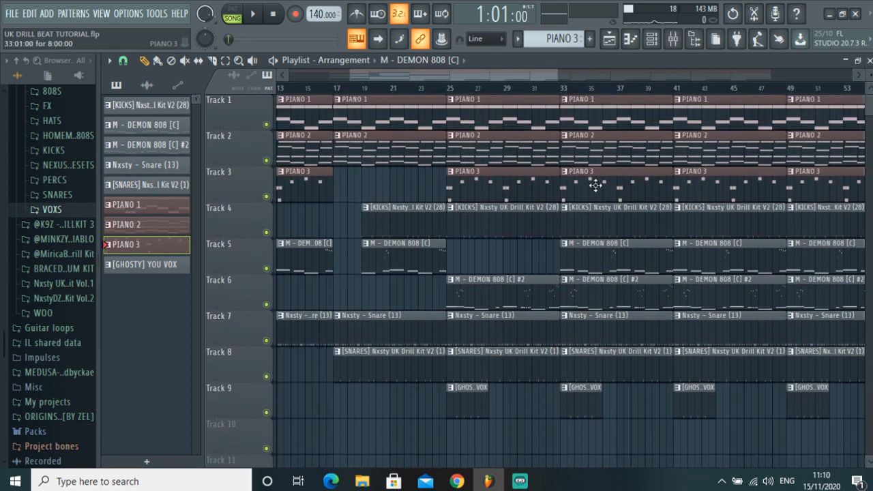
- Delete the PIANO 2 and PIANO 3 clips in bars 33 to 40
scroll(590, 166, "down", 2)
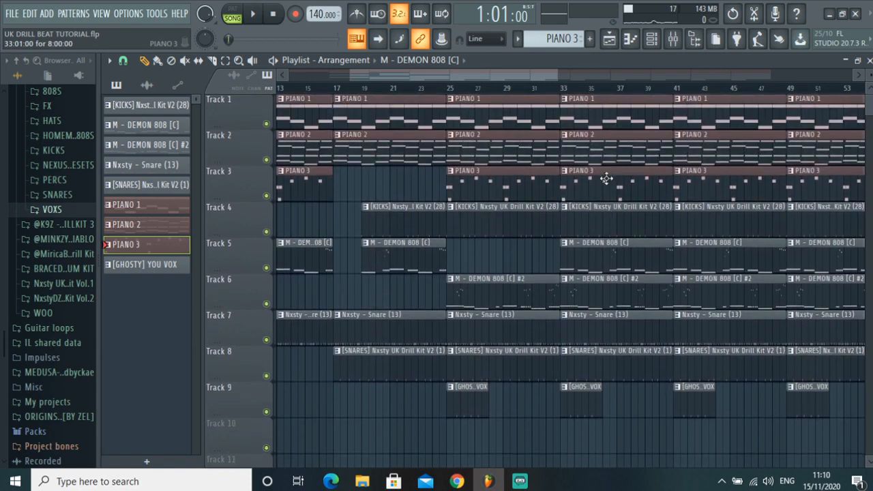
scroll(604, 179, "up", 2)
right_click(604, 183)
right_click(607, 147)
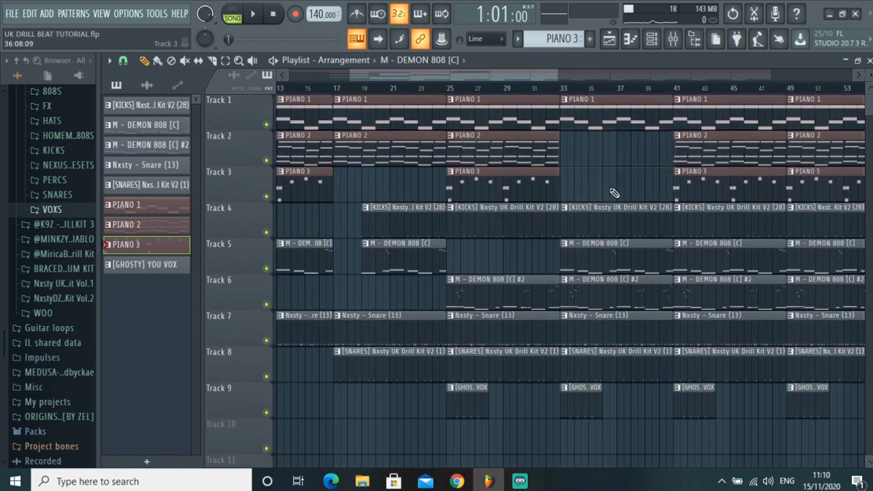
scroll(614, 173, "down", 2)
scroll(600, 171, "up", 2)
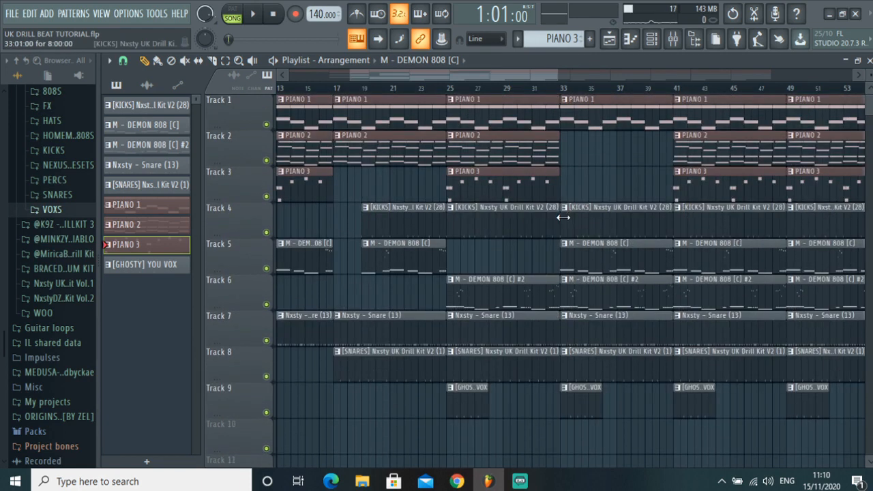
- Trim the bar 33 kick and M - DEMON 808 [C] clips to start at bar 35, and delete M - DEMON 808 [C] #2 at bar 33
left_click_drag(564, 216, 585, 224)
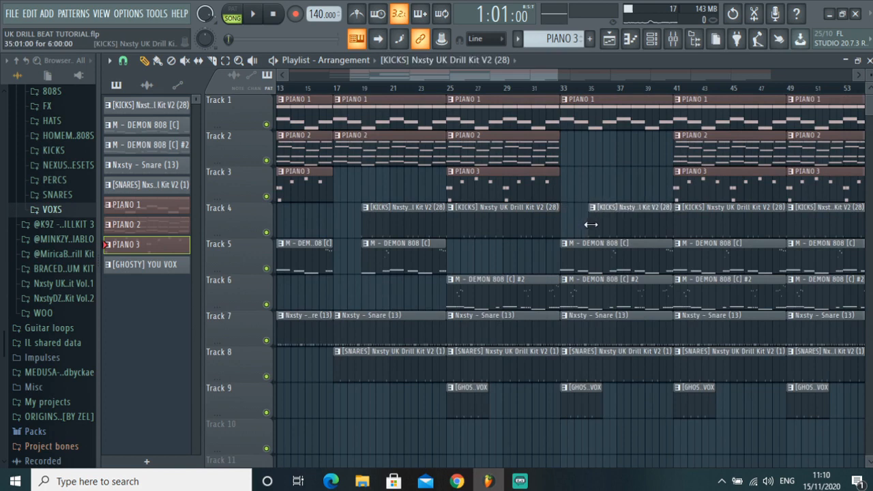
scroll(590, 224, "down", 2)
scroll(579, 238, "up", 2)
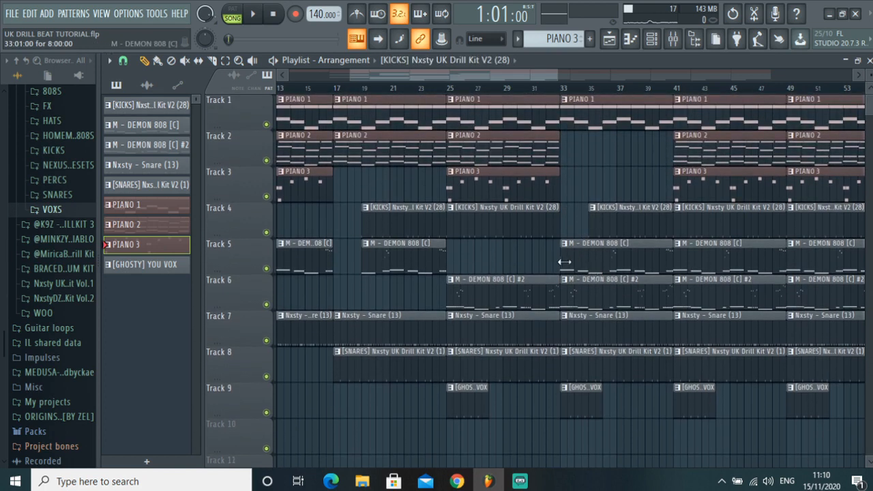
left_click_drag(564, 261, 642, 305)
right_click(591, 294)
- Trim both snare clips at bar 33 to start at bar 34 and move the GHOSTY vox clip to bar 37
scroll(577, 318, "down", 2)
scroll(584, 317, "down", 1)
scroll(642, 304, "up", 3)
- Delete the PIANO 3, kick, M - DEMON 808 [C] and M - DEMON 808 [C] #2 clips in bars 41 to 48
left_click_drag(510, 76, 572, 76)
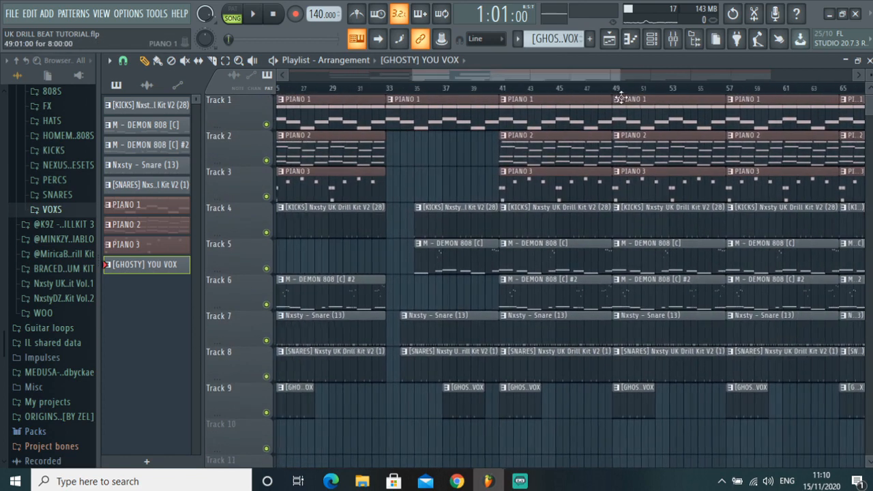
right_click(559, 191)
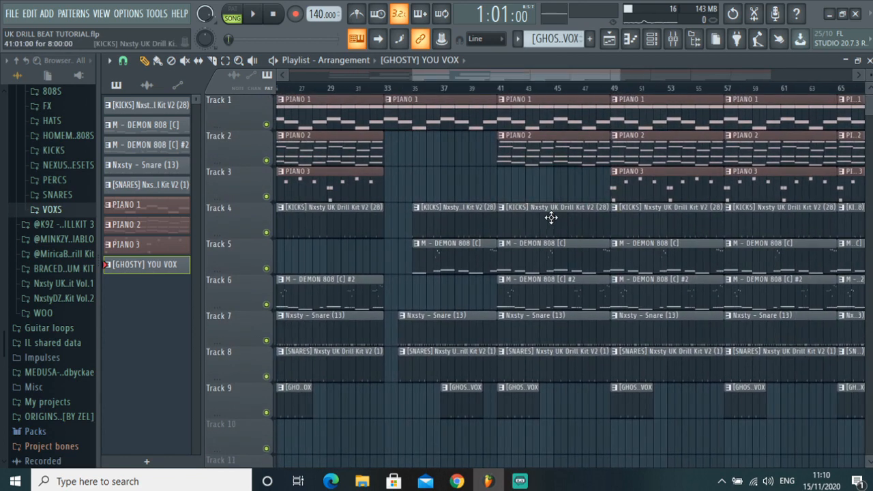
right_click(551, 218)
right_click(551, 253)
right_click(551, 289)
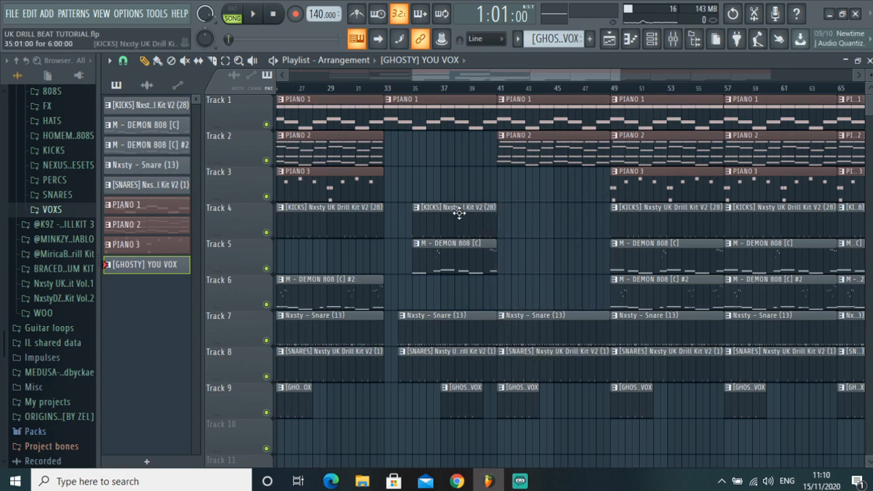
- Place a four-bar M - DEMON 808 [C] clip at bar 45 on track 5 and trim the track 8 snare clip to start at bar 45
left_click_drag(462, 260, 554, 268)
scroll(520, 271, "down", 2)
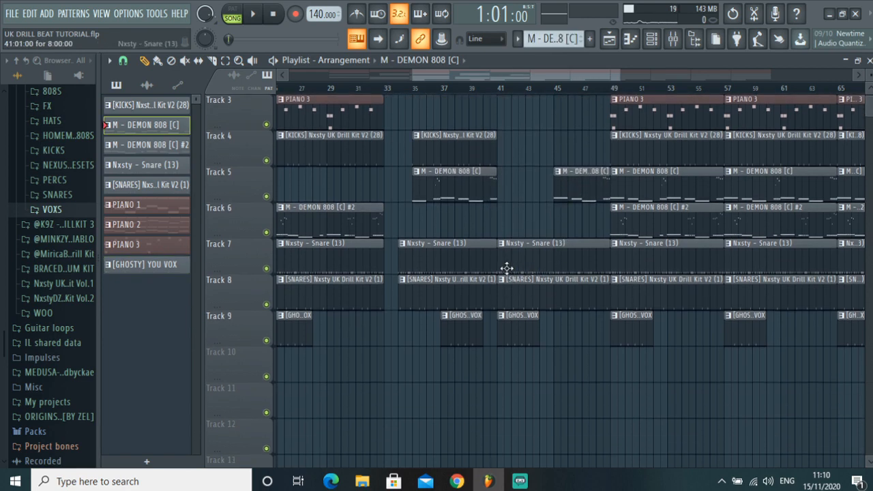
left_click_drag(501, 302, 558, 300)
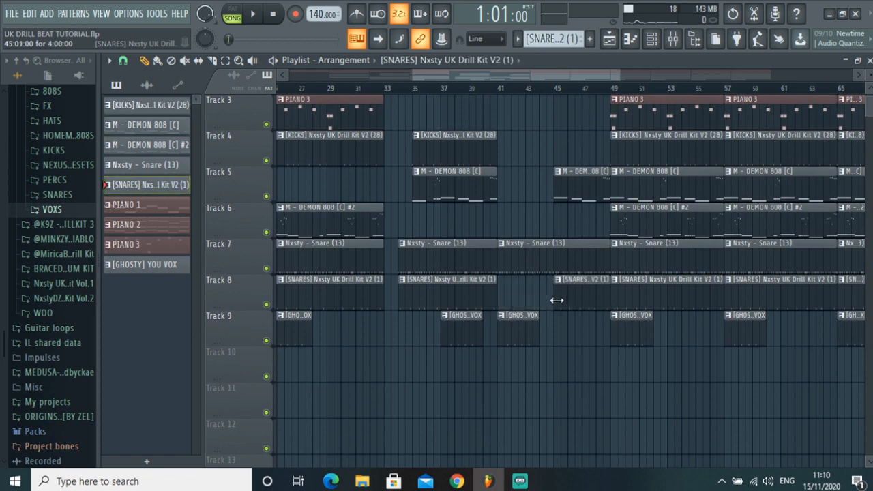
scroll(573, 267, "up", 2)
- Delete M - DEMON 808 [C] #2 at bar 49 and trim the kick and M - DEMON 808 [C] clips there to start at bar 51
left_click_drag(567, 73, 604, 76)
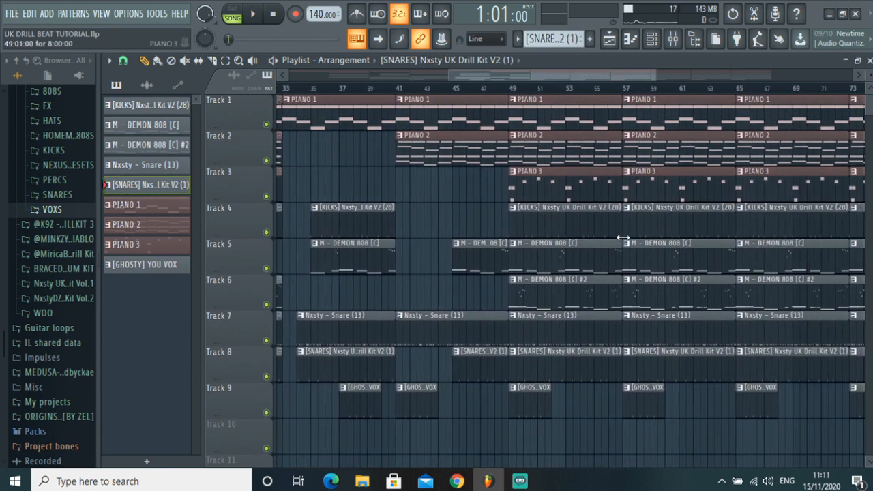
scroll(552, 169, "down", 2)
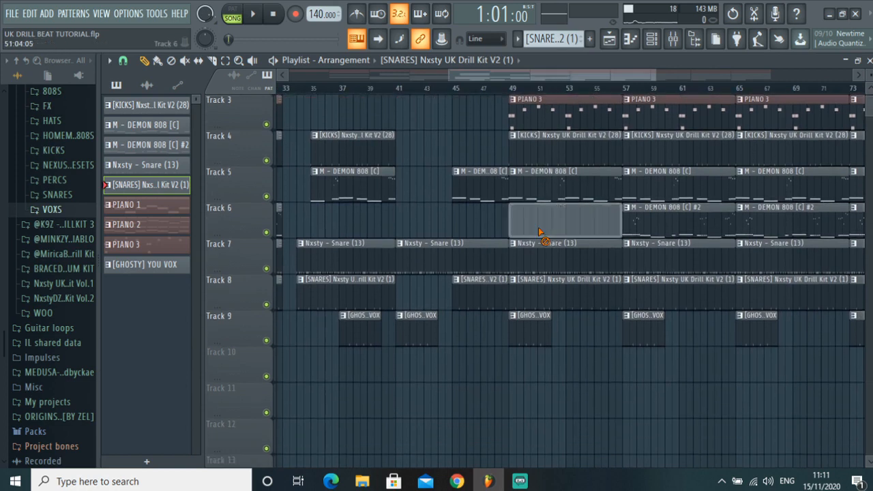
right_click(545, 231)
left_click_drag(512, 194, 554, 226)
scroll(518, 207, "up", 2)
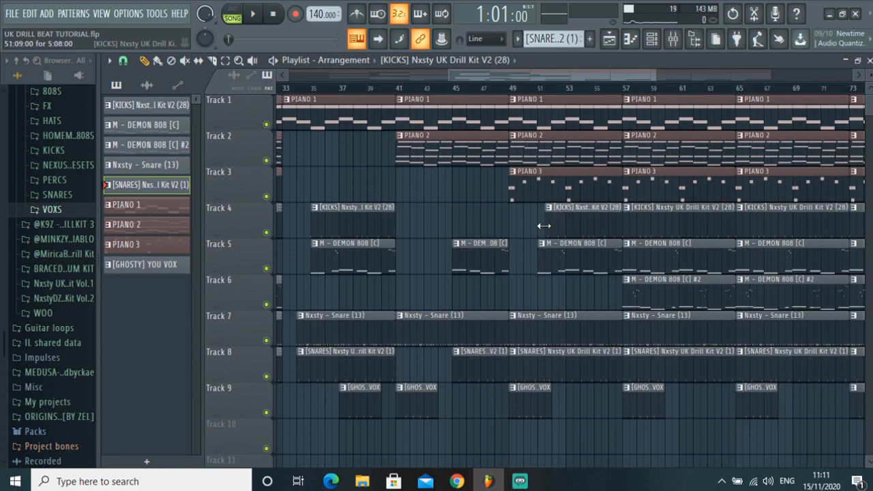
- Delete the M - DEMON 808 [C] clip in bars 57 to 64 on track 5
scroll(672, 174, "down", 2)
right_click(669, 191)
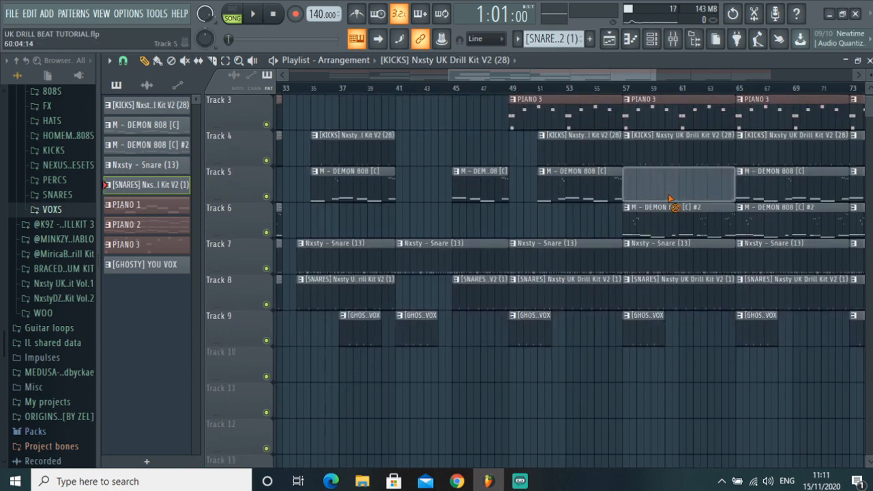
scroll(638, 208, "up", 2)
left_click_drag(649, 75, 627, 73)
scroll(406, 100, "down", 3)
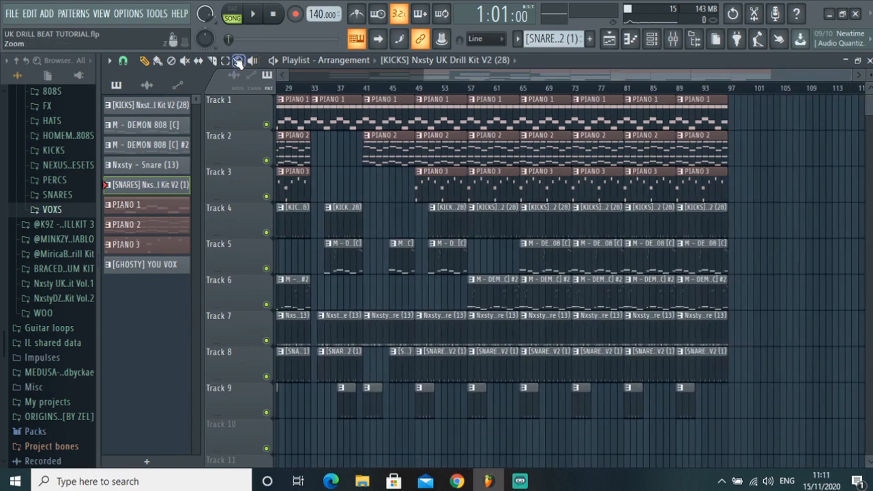
- Delete all clips from bar 65 to the end of the arrangement on tracks 1 to 9
left_click(226, 61)
scroll(577, 231, "down", 2)
left_click_drag(759, 336, 525, 101)
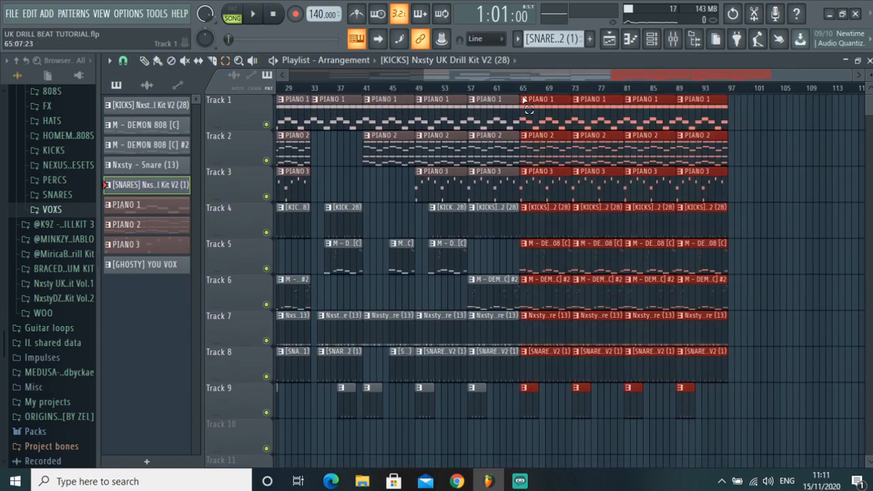
key("Delete")
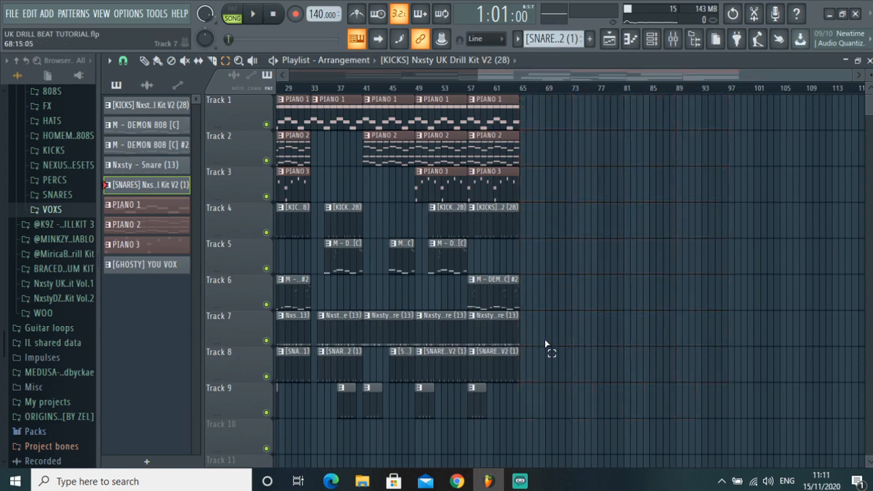
- Duplicate the entire 64-bar arrangement so the copy starts at bar 65, and delete the track 9 clip at bar 41
key("ctrl+a")
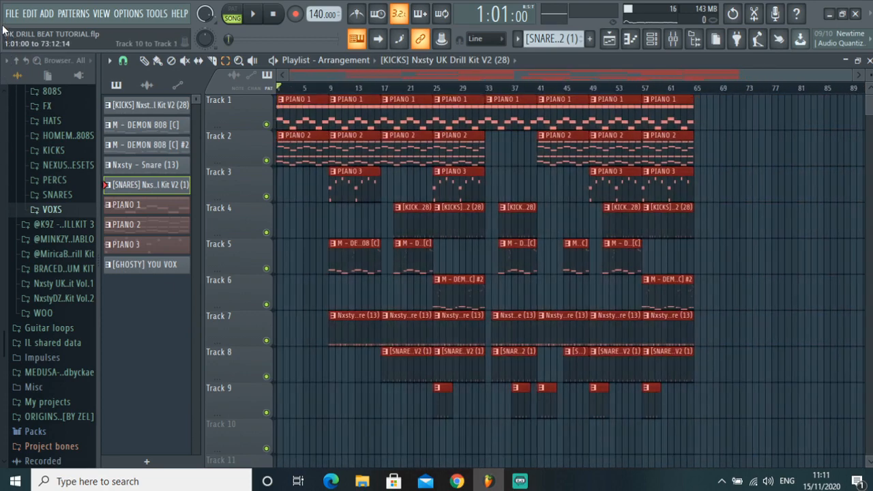
key("ctrl+b")
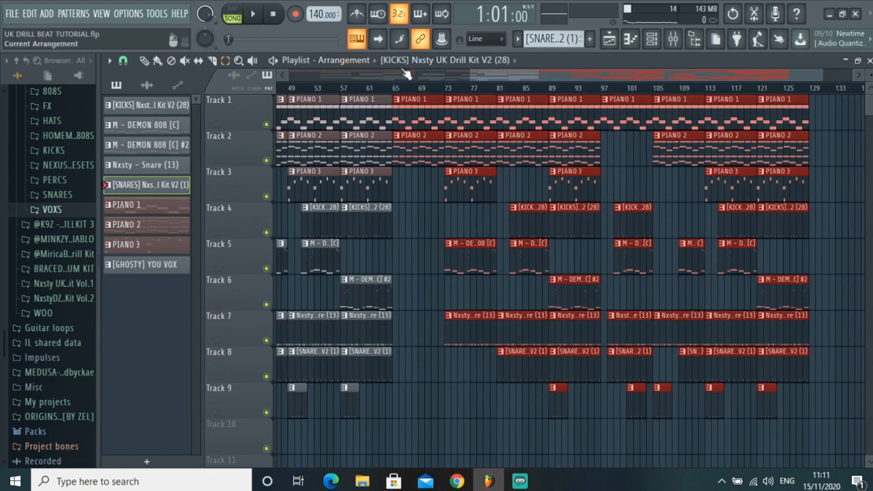
left_click(450, 92)
left_click_drag(551, 74, 371, 74)
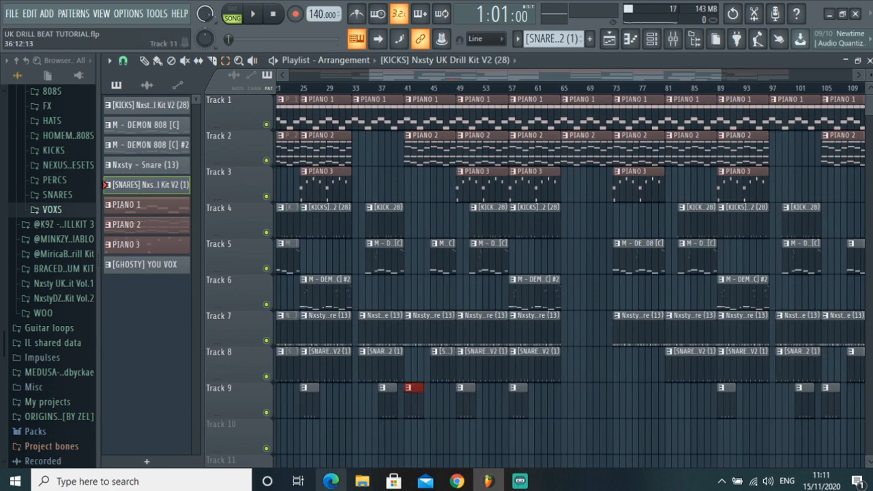
right_click(420, 408)
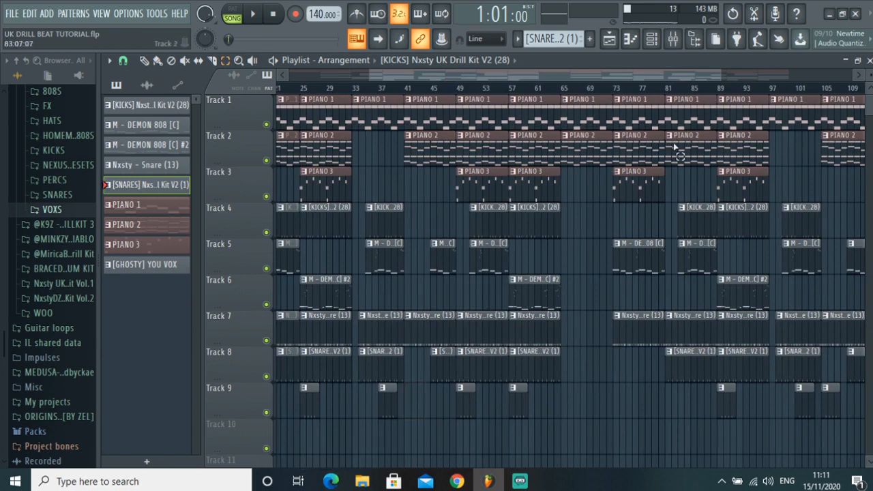
- Review the full arrangement across all tracks from bar 1 to bar 128
left_click_drag(718, 79, 851, 79)
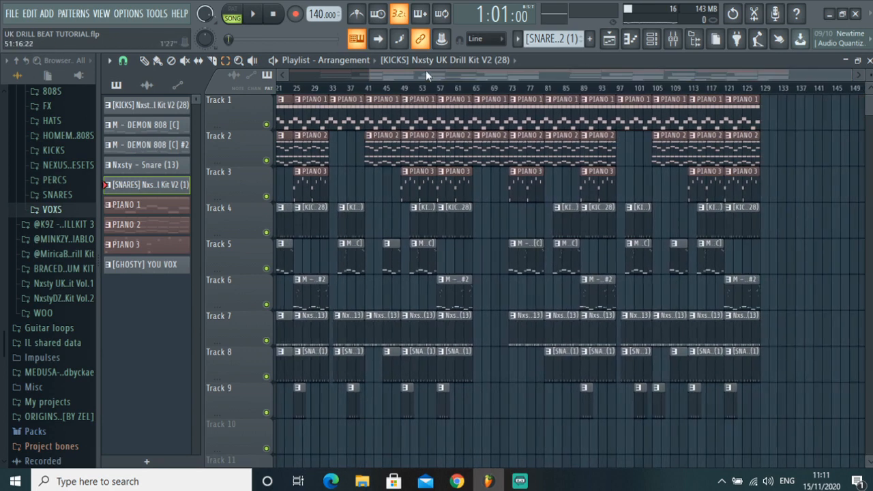
left_click_drag(428, 76, 347, 78)
scroll(494, 304, "down", 1)
scroll(566, 315, "up", 1)
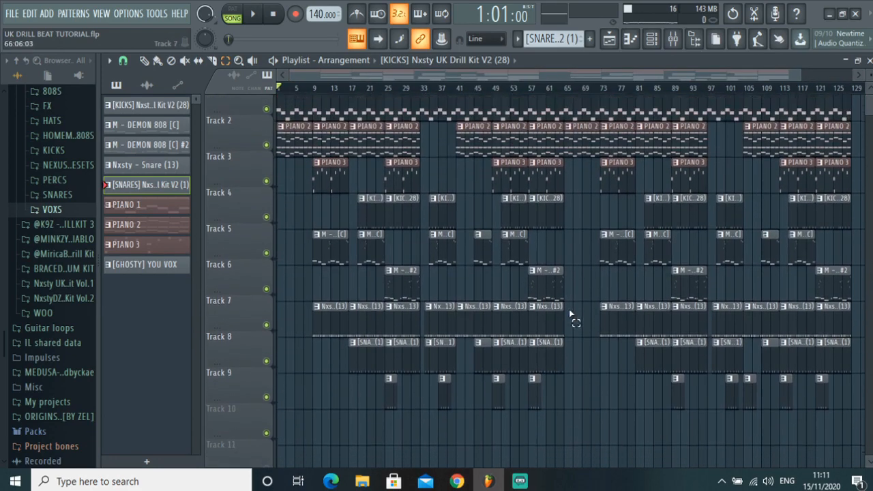
left_click_drag(799, 74, 858, 75)
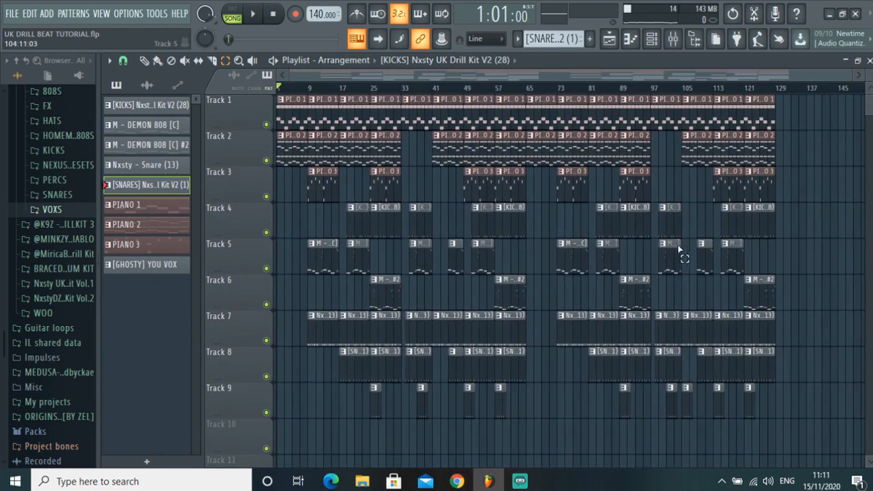
scroll(683, 255, "down", 2)
scroll(268, 222, "up", 2)
left_click_drag(463, 89, 557, 129)
left_click(506, 91)
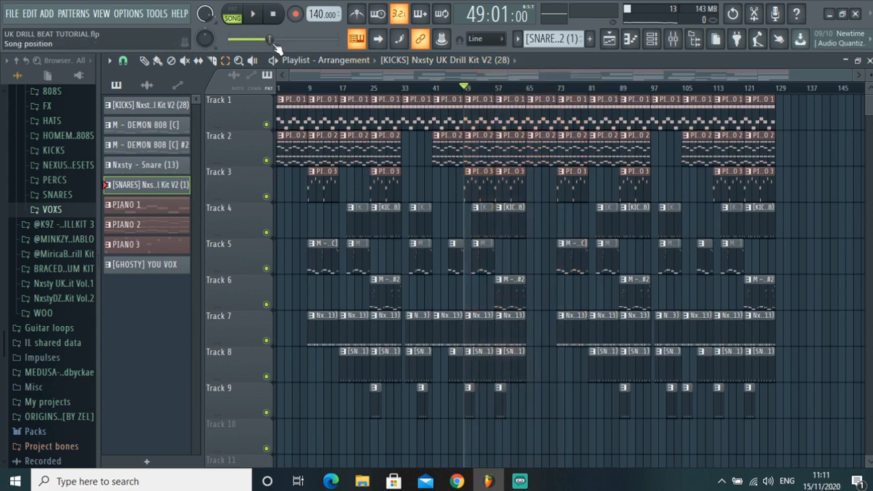
left_click(445, 88)
key("space")
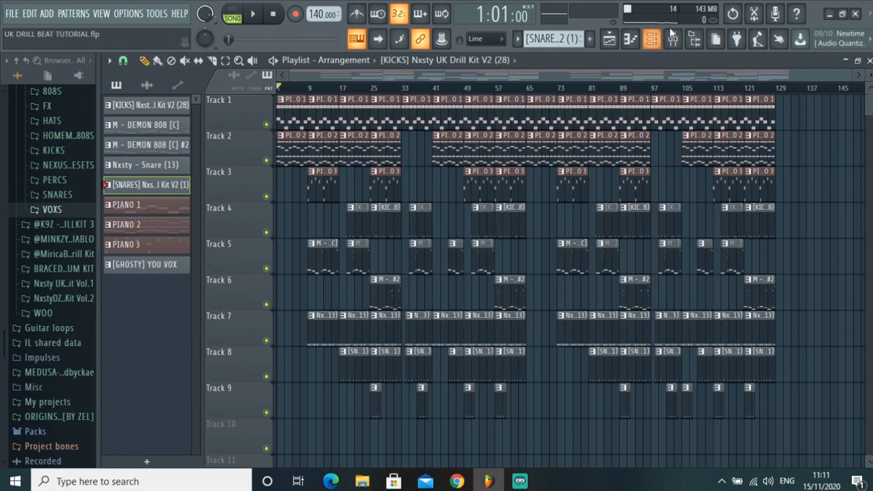
- Open the Edison audio editor and load the TAG_44 sample from the recent files
left_click(754, 14)
left_click(319, 324)
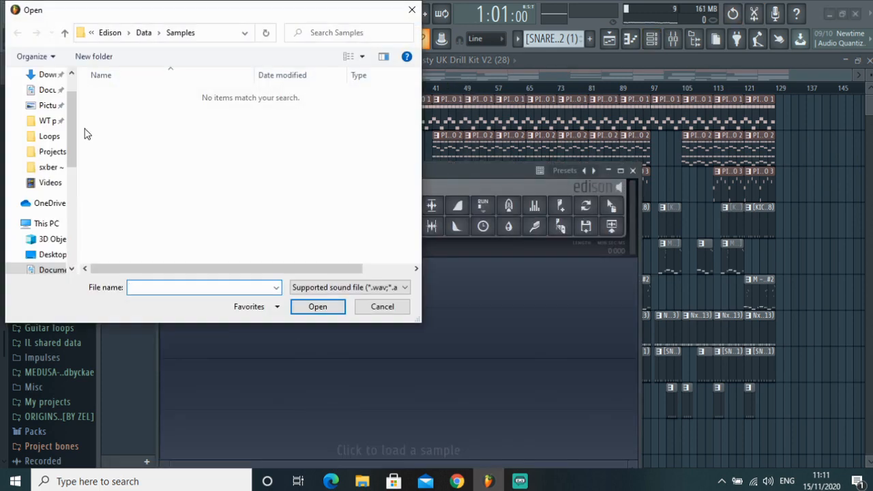
left_click_drag(72, 132, 72, 102)
left_click(51, 85)
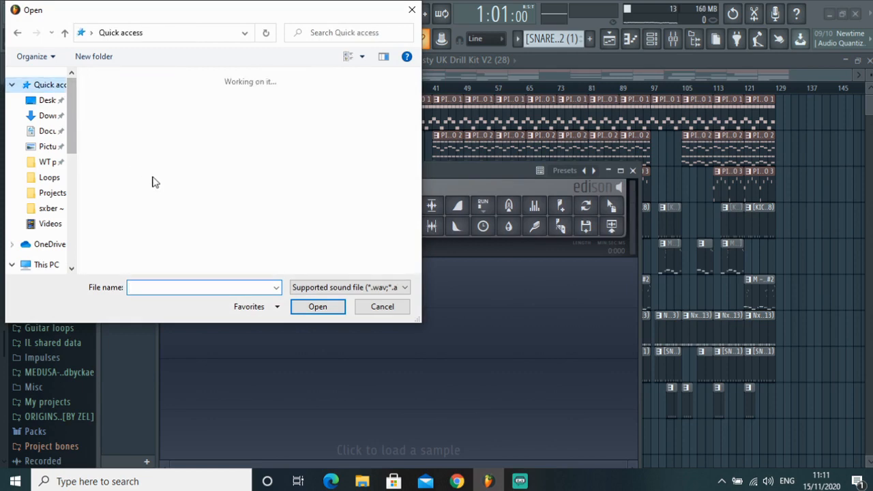
scroll(164, 235, "down", 3)
left_click(148, 247)
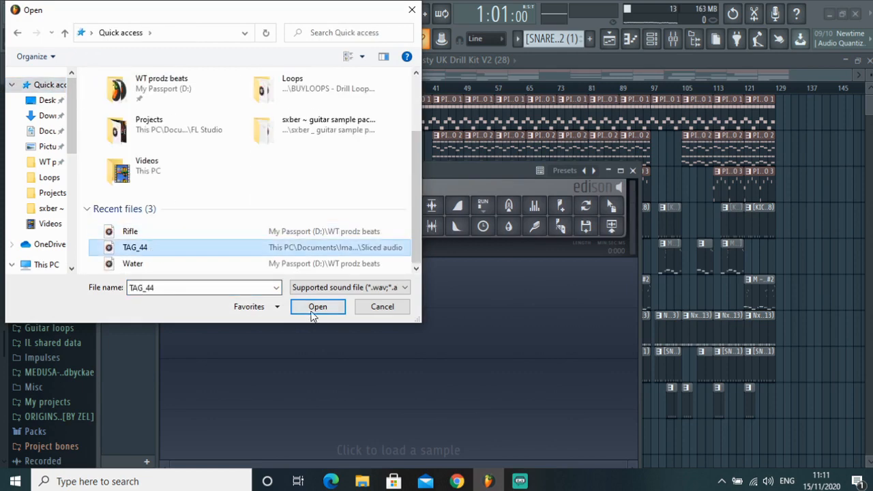
left_click(317, 307)
- Place the tag audio from Edison on track 7 at bar 5 and play the song from there
left_click_drag(610, 211, 289, 326)
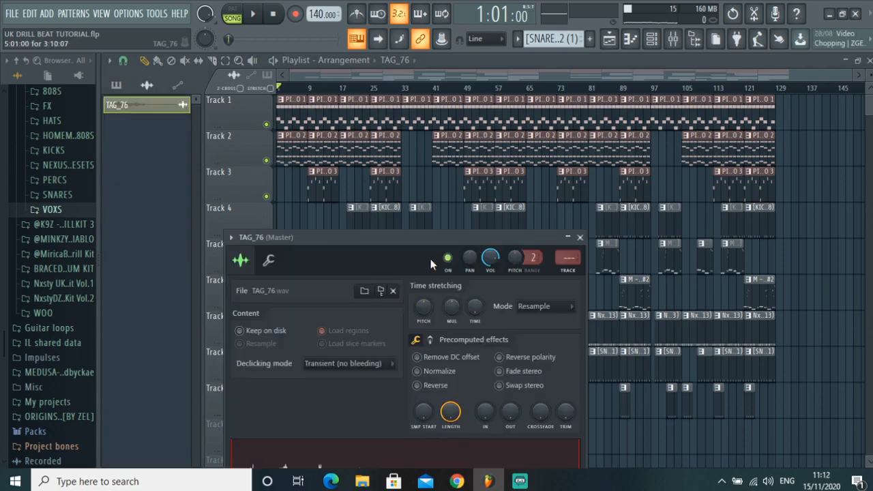
left_click(293, 88)
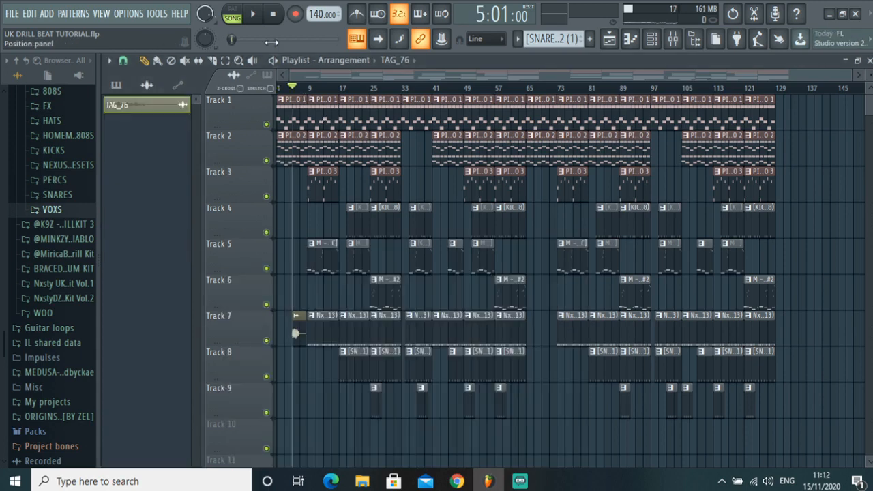
key("space")
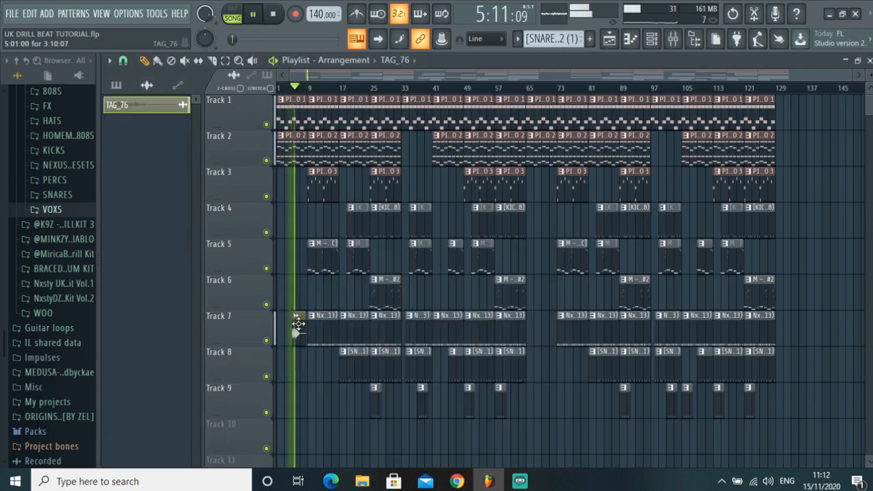
left_click(272, 89)
key("space")
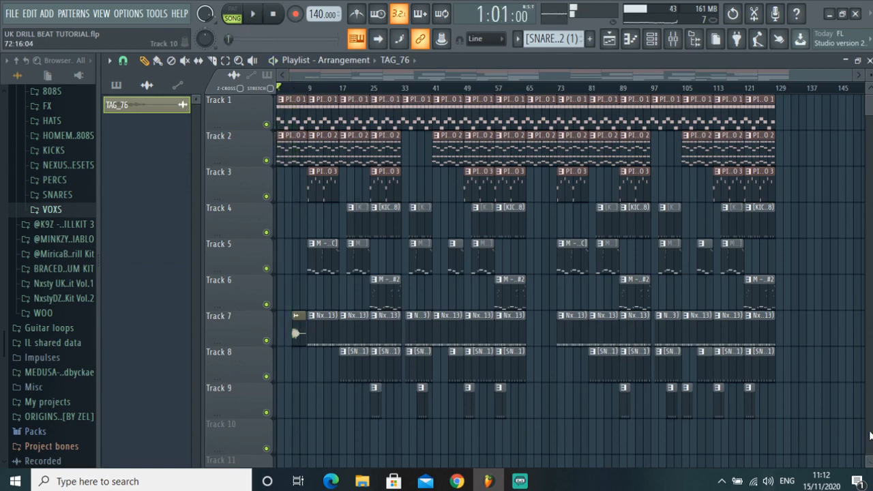
- Load ZGameEditor Visualizer into slot 10 of the Master mixer track and arrange its windows
left_click(673, 39)
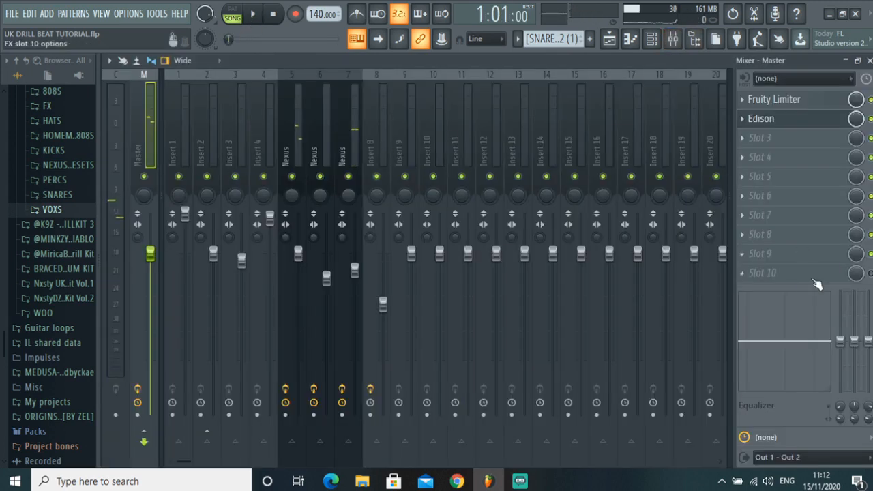
left_click(743, 273)
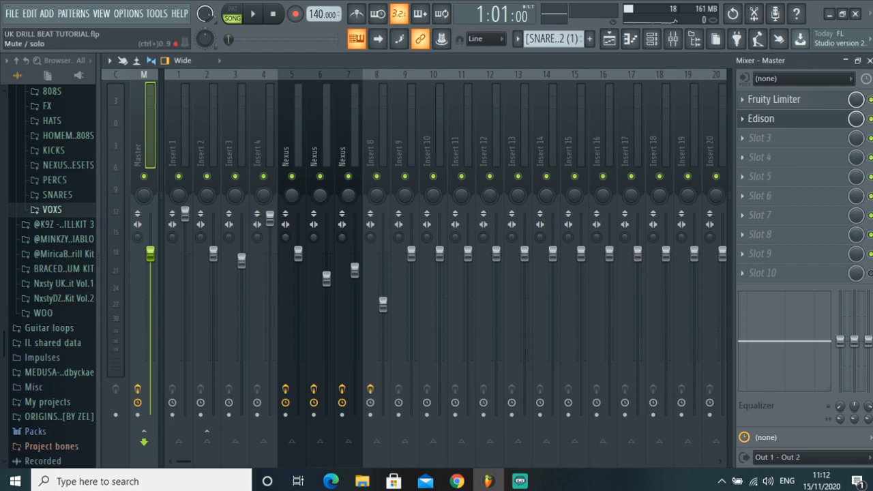
left_click(809, 276)
left_click(581, 448)
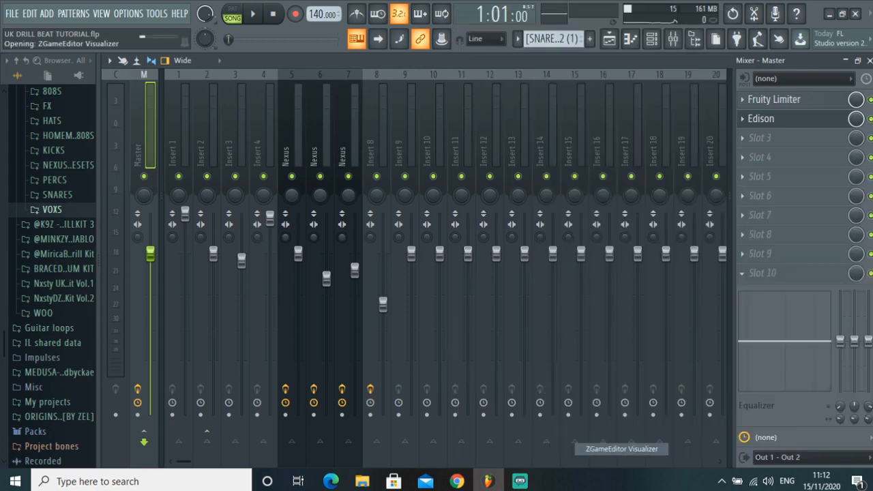
left_click_drag(583, 409, 429, 94)
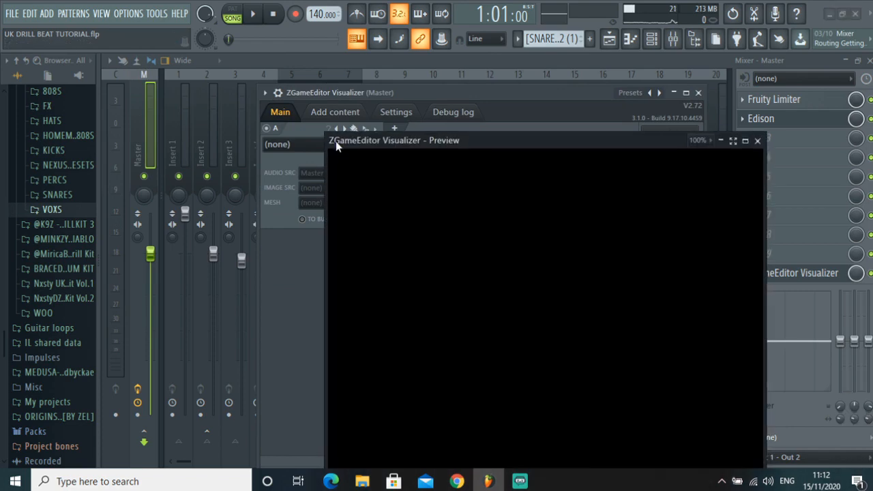
left_click_drag(335, 140, 449, 84)
- Assign the Image effect to visualizer layer A and the TextDraw effect to a new layer B
left_click(317, 144)
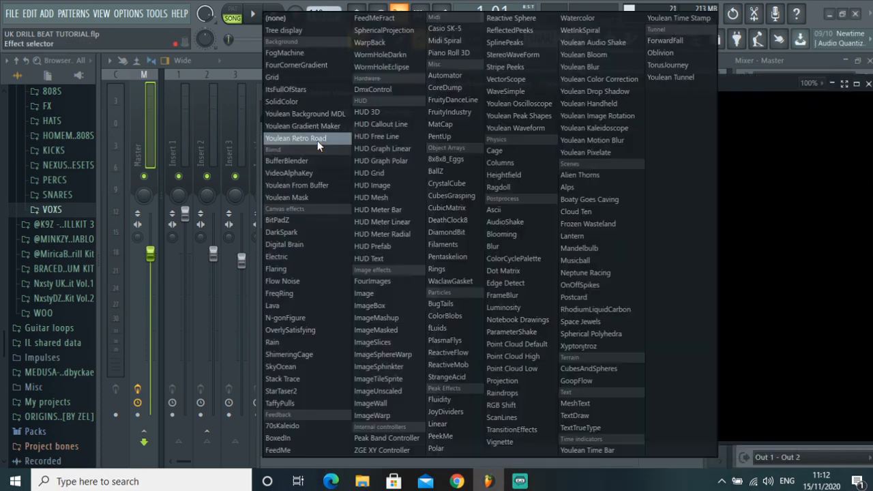
left_click(364, 293)
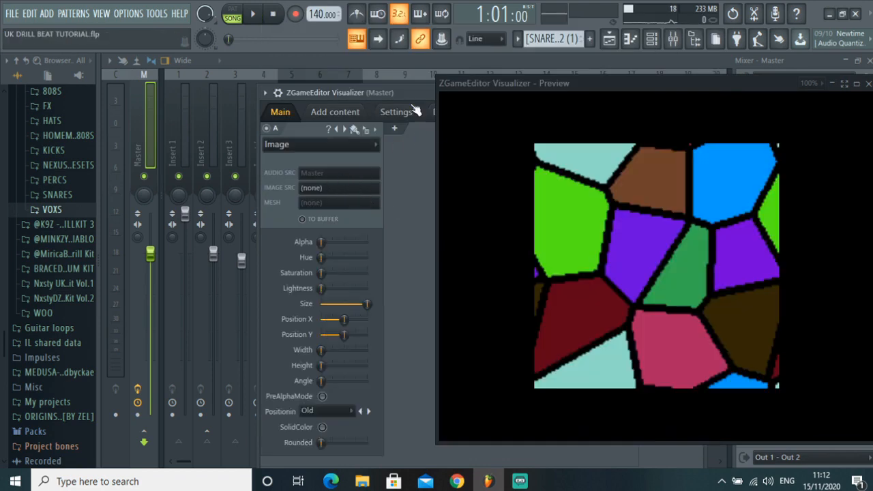
left_click_drag(482, 83, 238, 75)
left_click(578, 74)
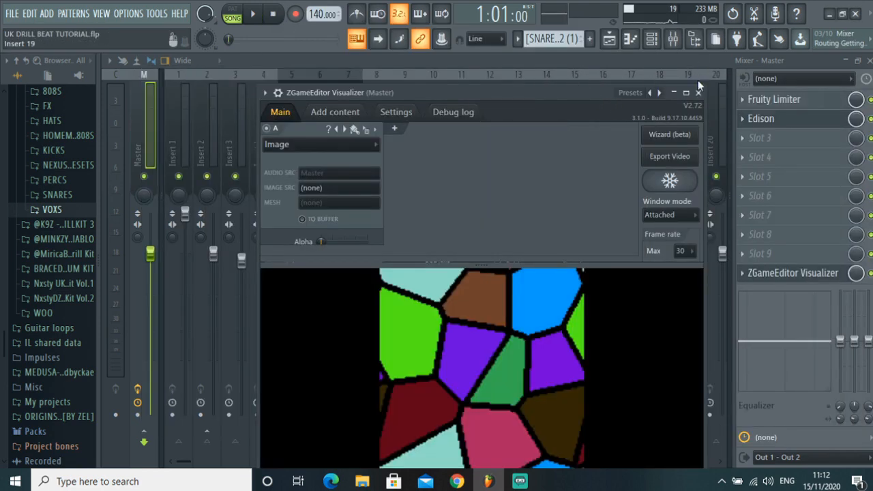
left_click(394, 129)
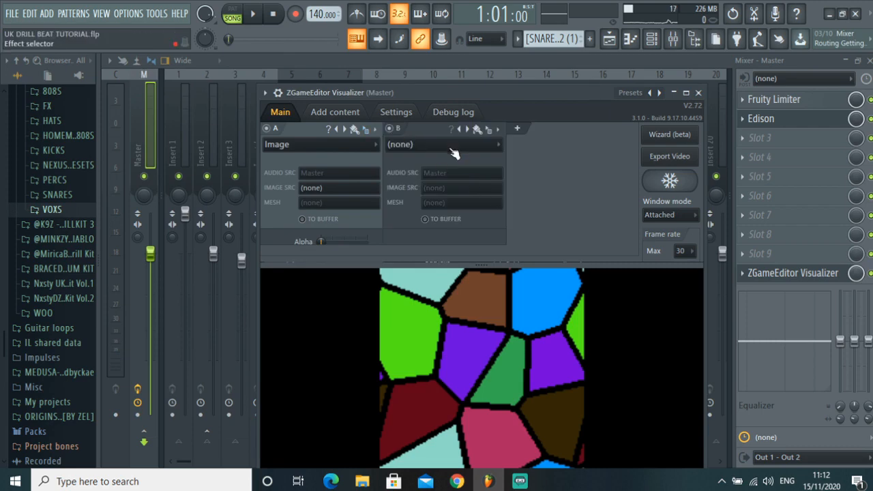
left_click(444, 143)
left_click(770, 408)
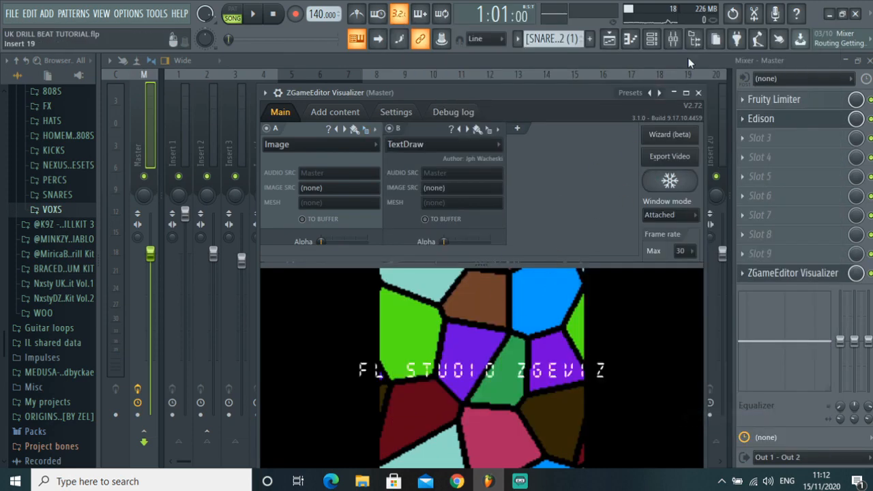
- Close ZGameEditor Visualizer and delete it from slot 10 of the Master track
left_click(698, 92)
right_click(745, 273)
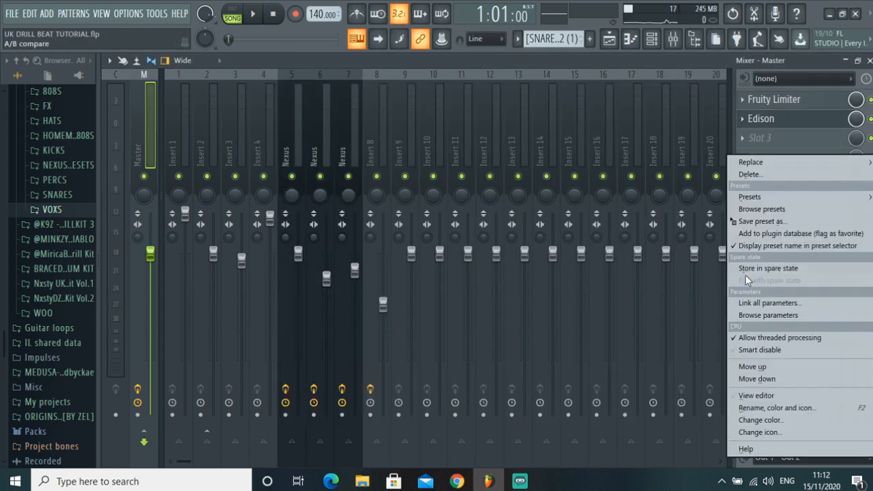
left_click(749, 173)
left_click(508, 282)
left_click(793, 121)
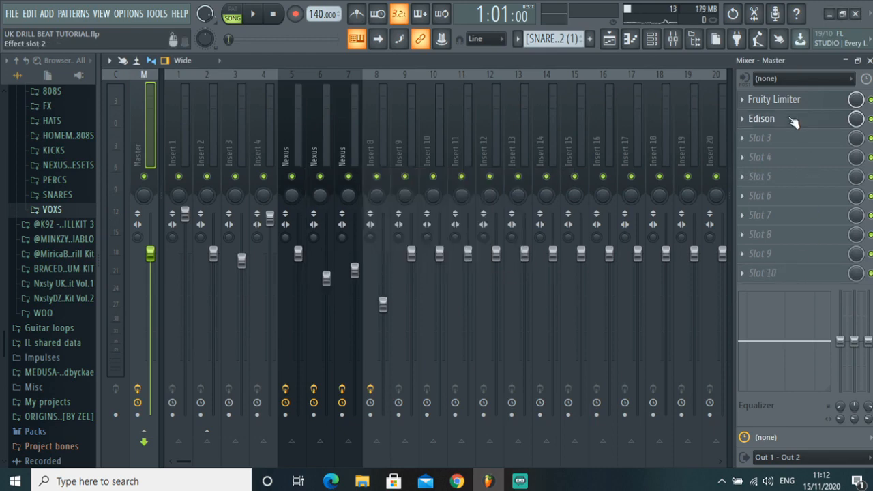
left_click(794, 103)
left_click(787, 120)
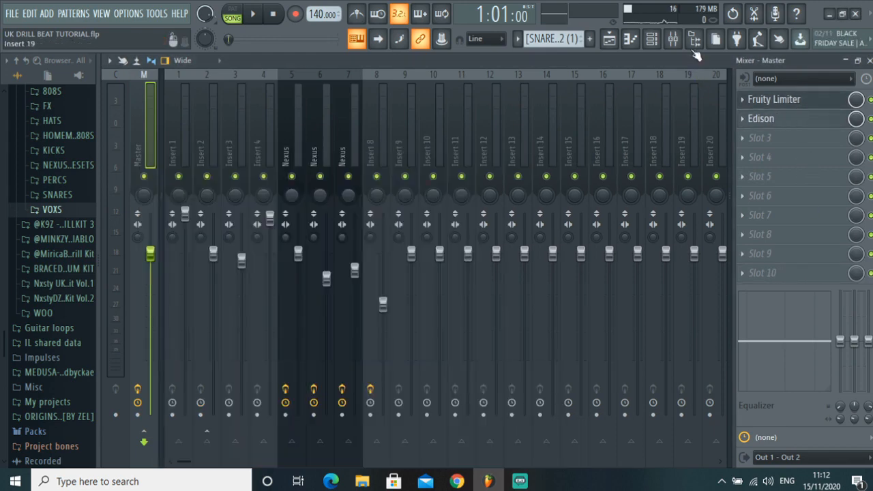
- Return to the playlist and play the finished arrangement from bar 1
left_click(609, 38)
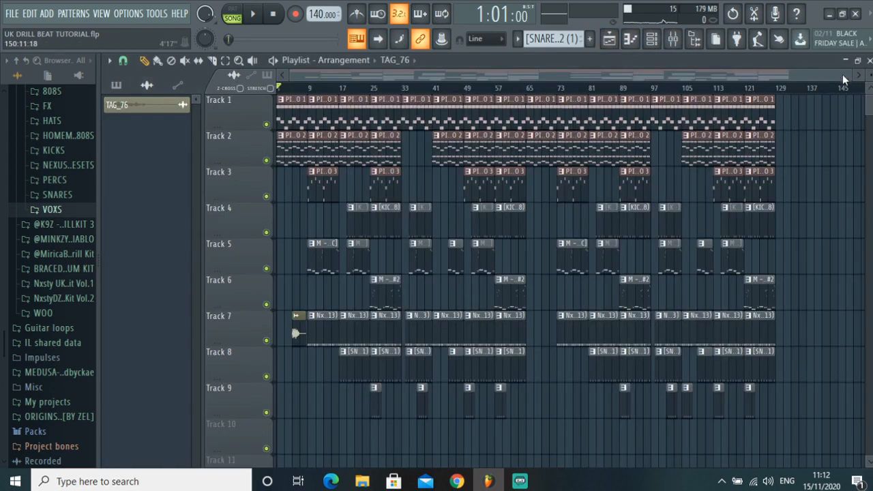
left_click_drag(849, 75, 787, 307)
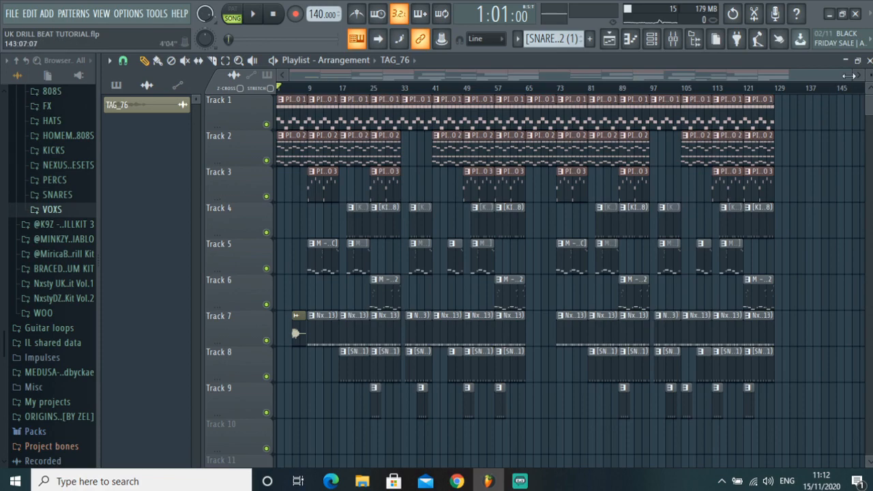
left_click_drag(849, 75, 872, 148)
scroll(584, 275, "down", 3)
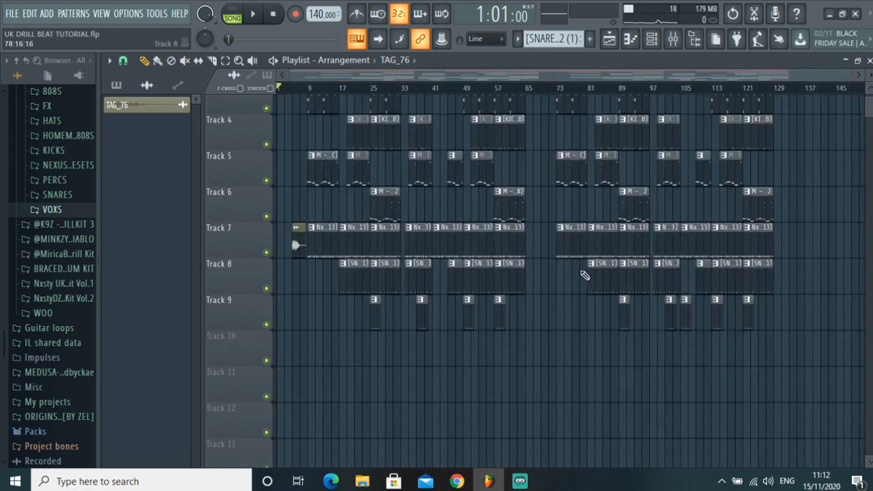
scroll(409, 184, "up", 3)
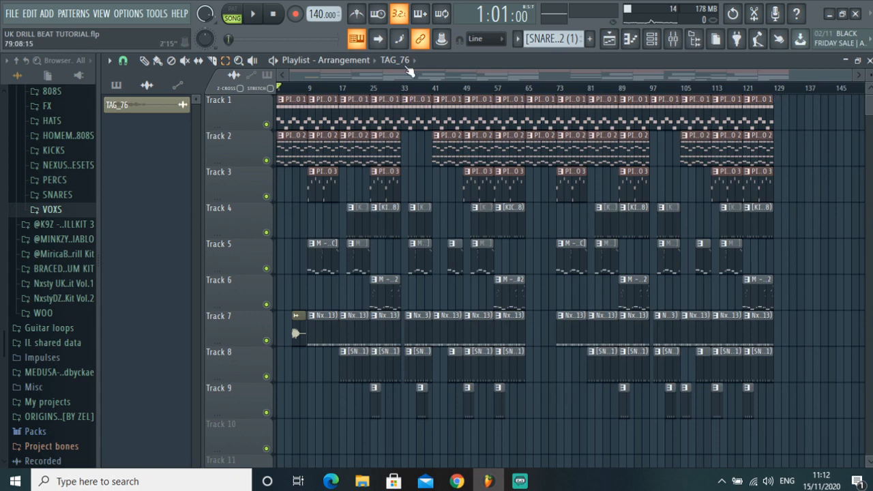
key("space")
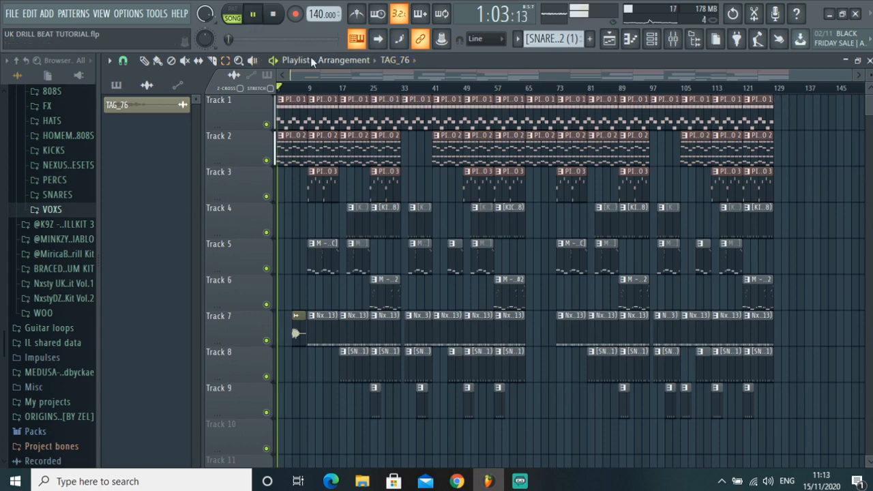